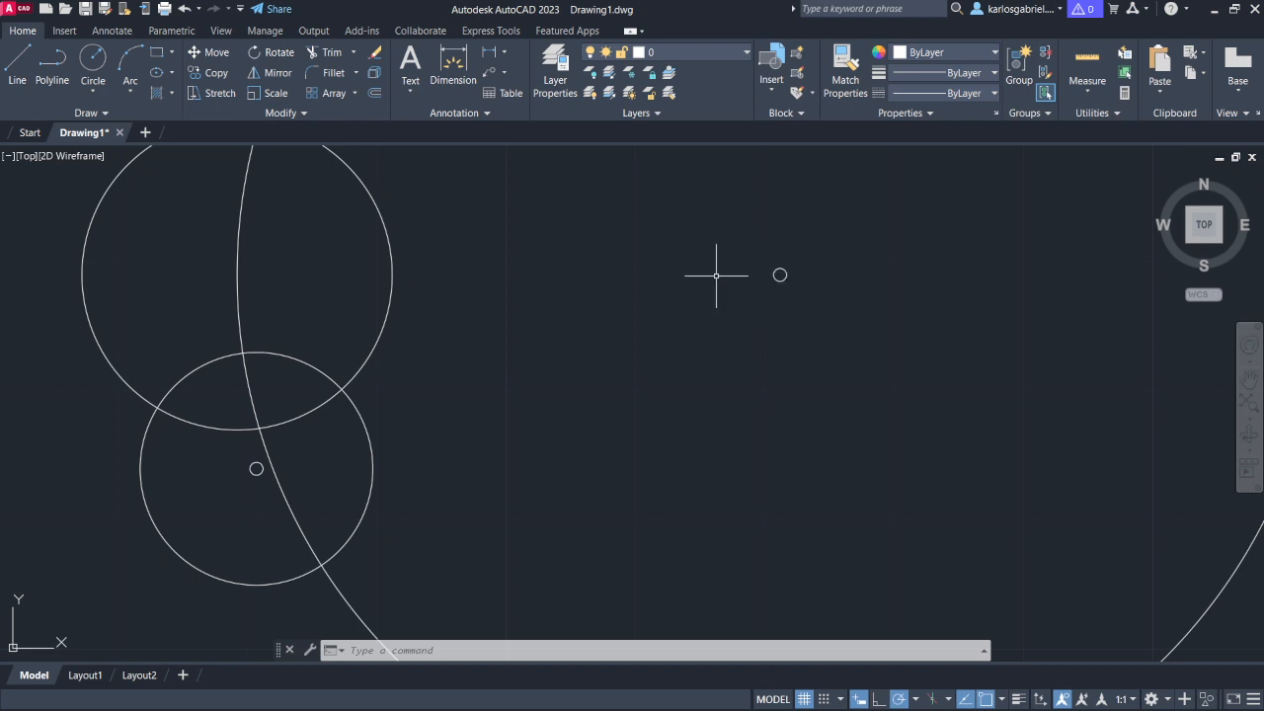
text(circ)
key(Return)
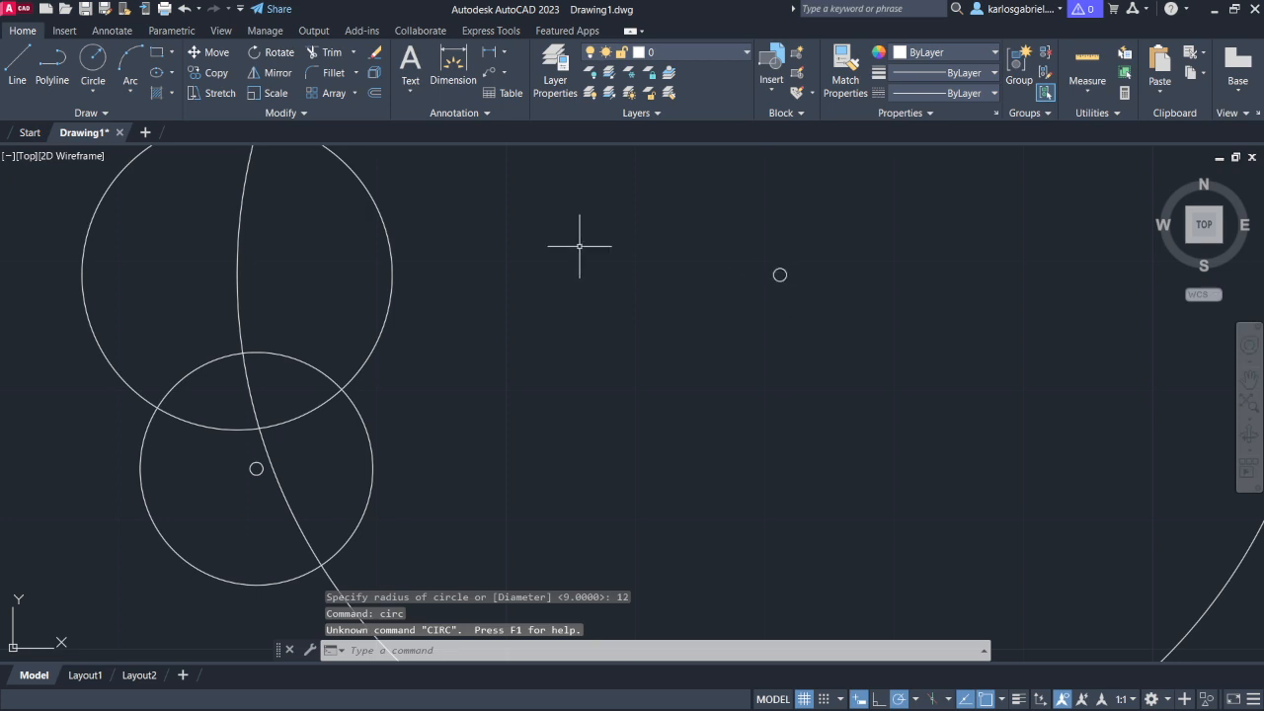
text(circ)
key(Return)
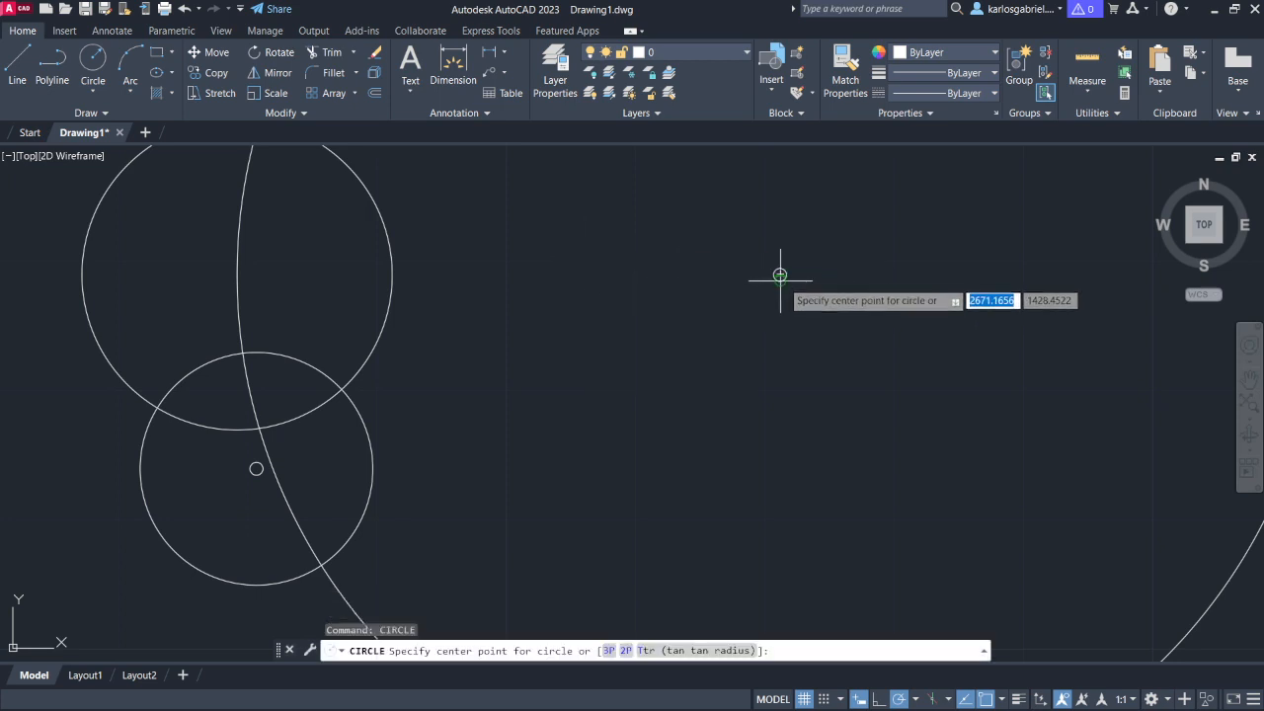
click(780, 276)
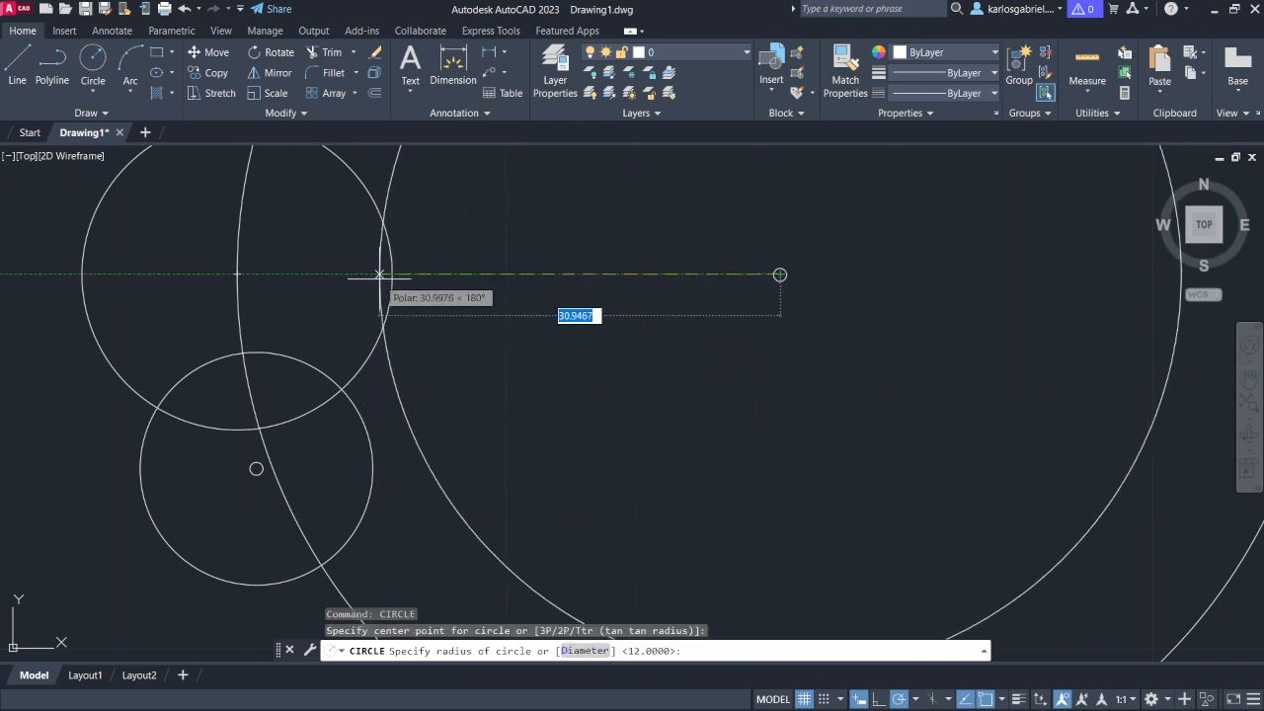
key(Escape)
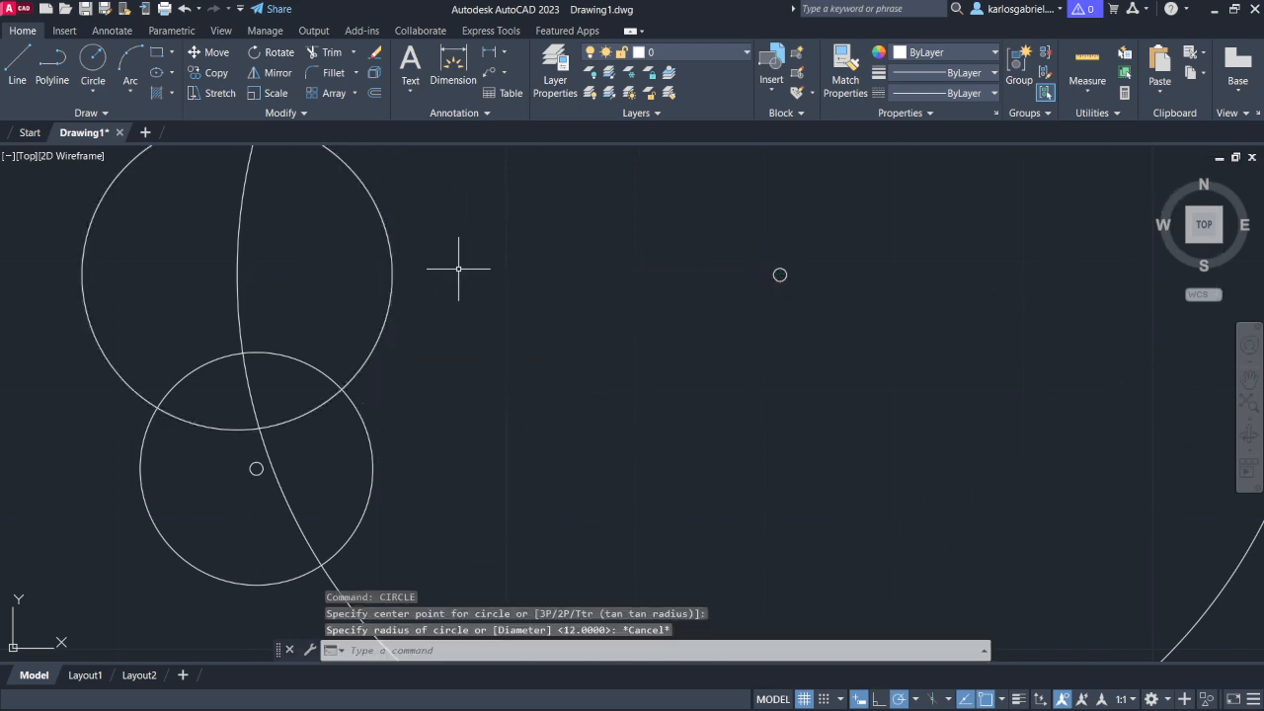
- Draw a circle of radius 12 centred on the right quadrant of the existing radius-12 circle
text(cir)
key(Return)
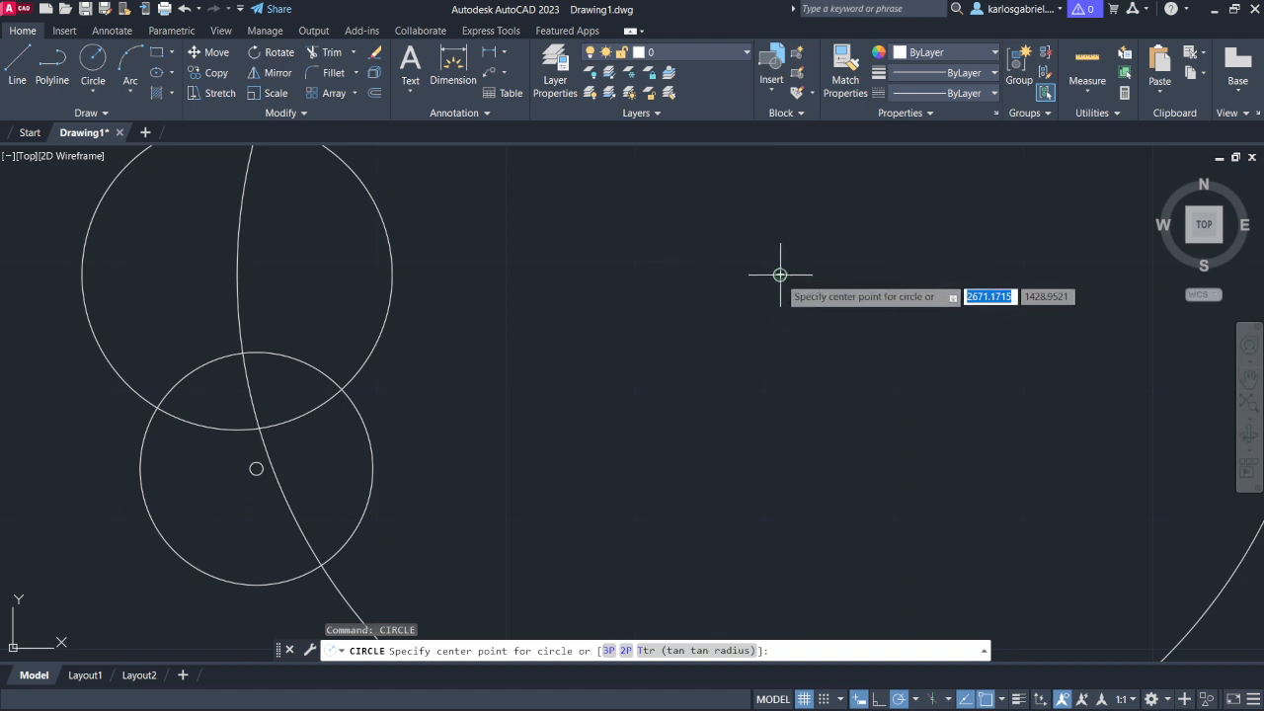
click(392, 275)
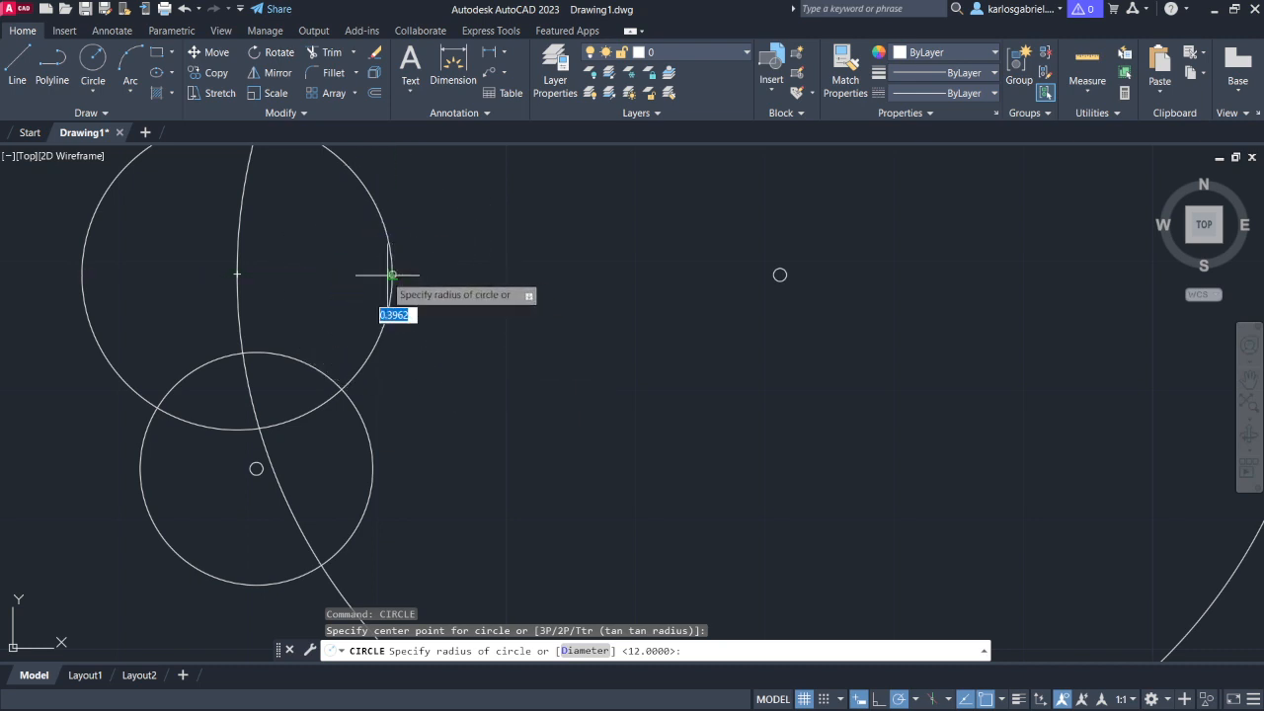
text(12)
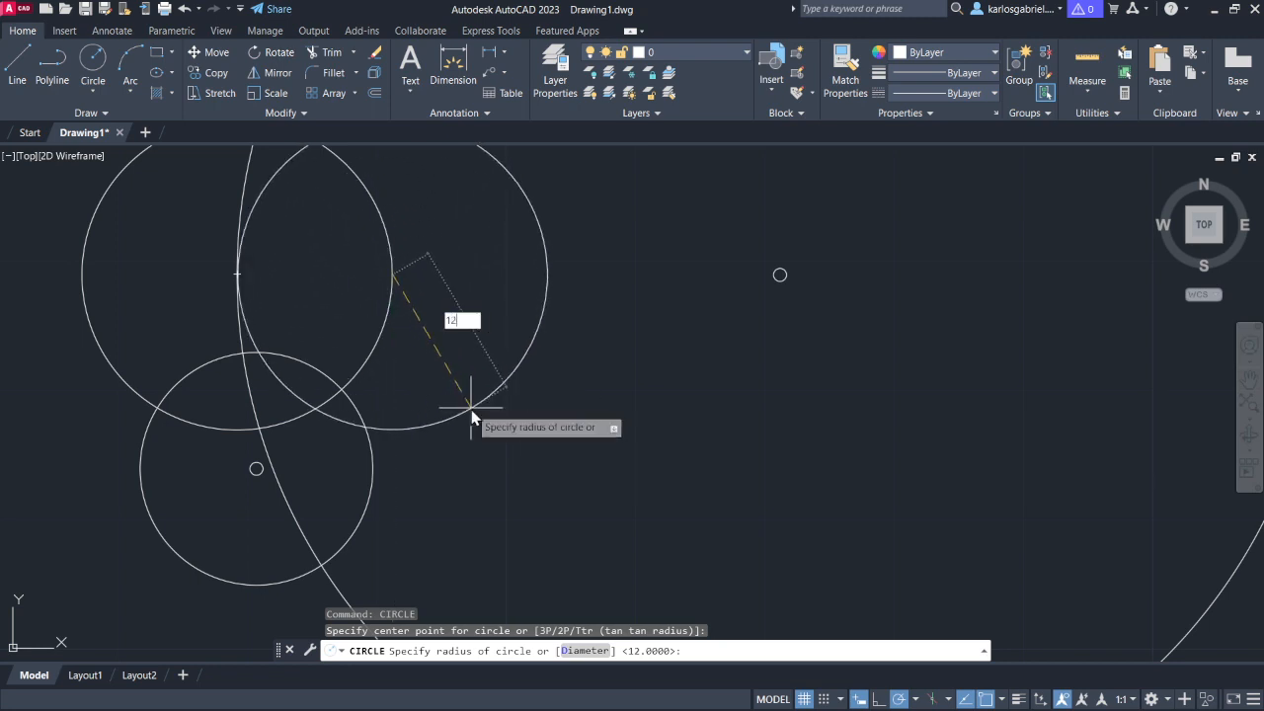
key(Return)
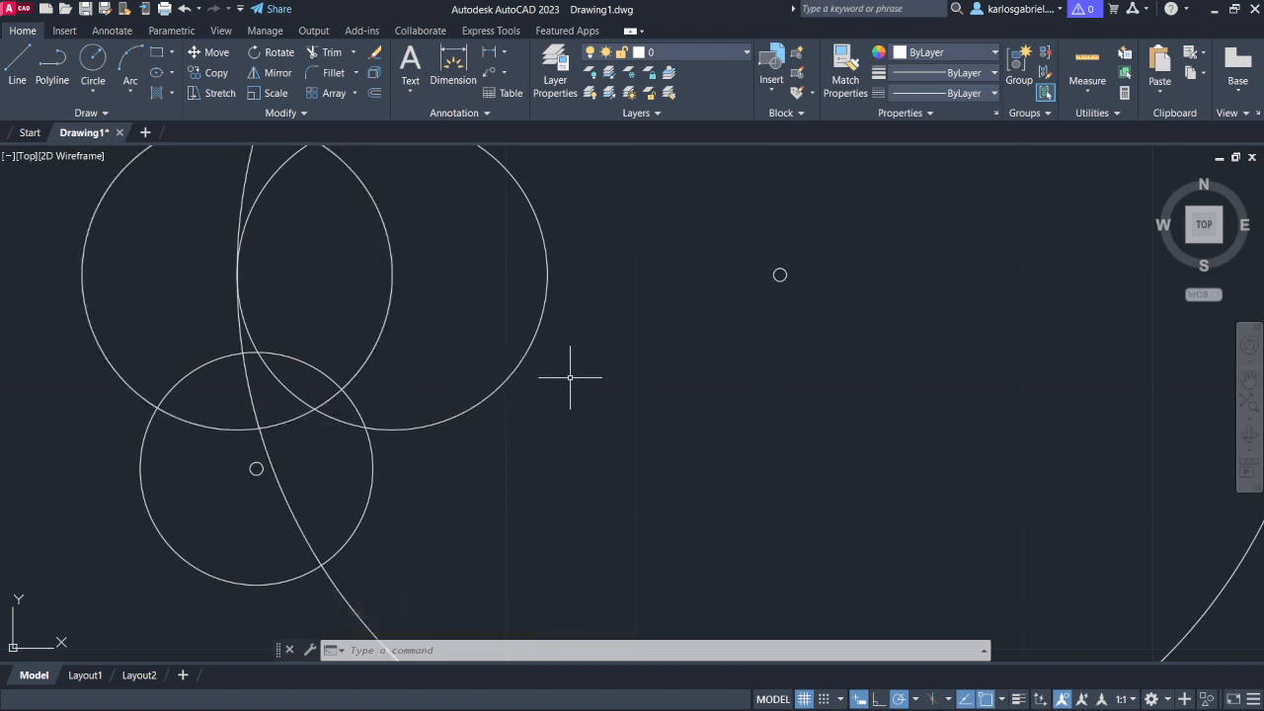
text(impliedface)
key(Return)
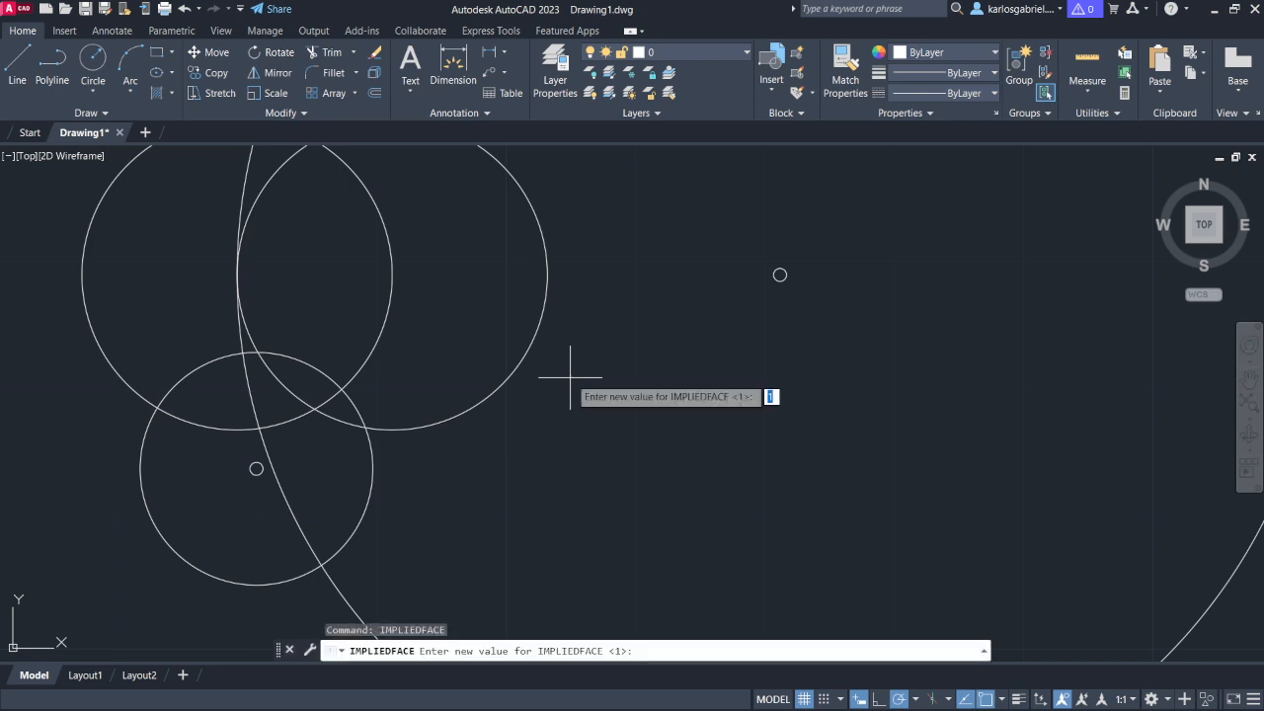
key(Return)
- Draw a horizontal line 42 long leftwards from the centre of the right-hand small pivot circle
text(l)
key(Return)
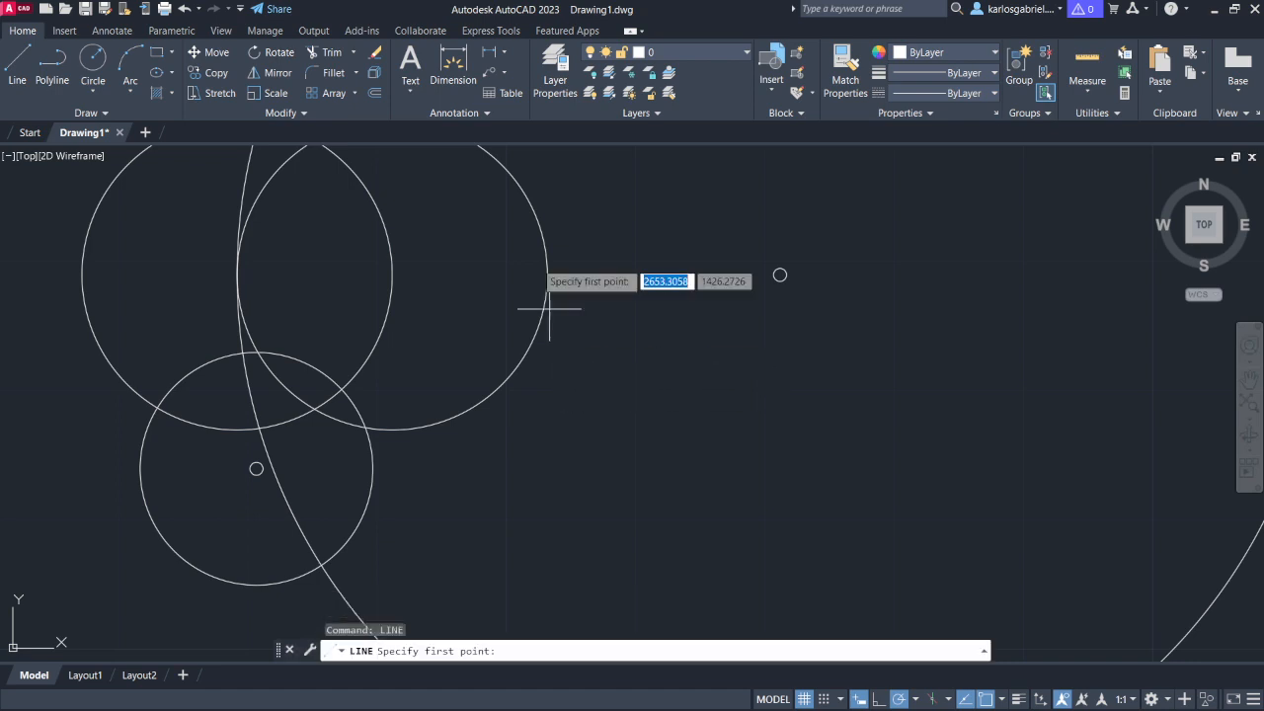
click(779, 275)
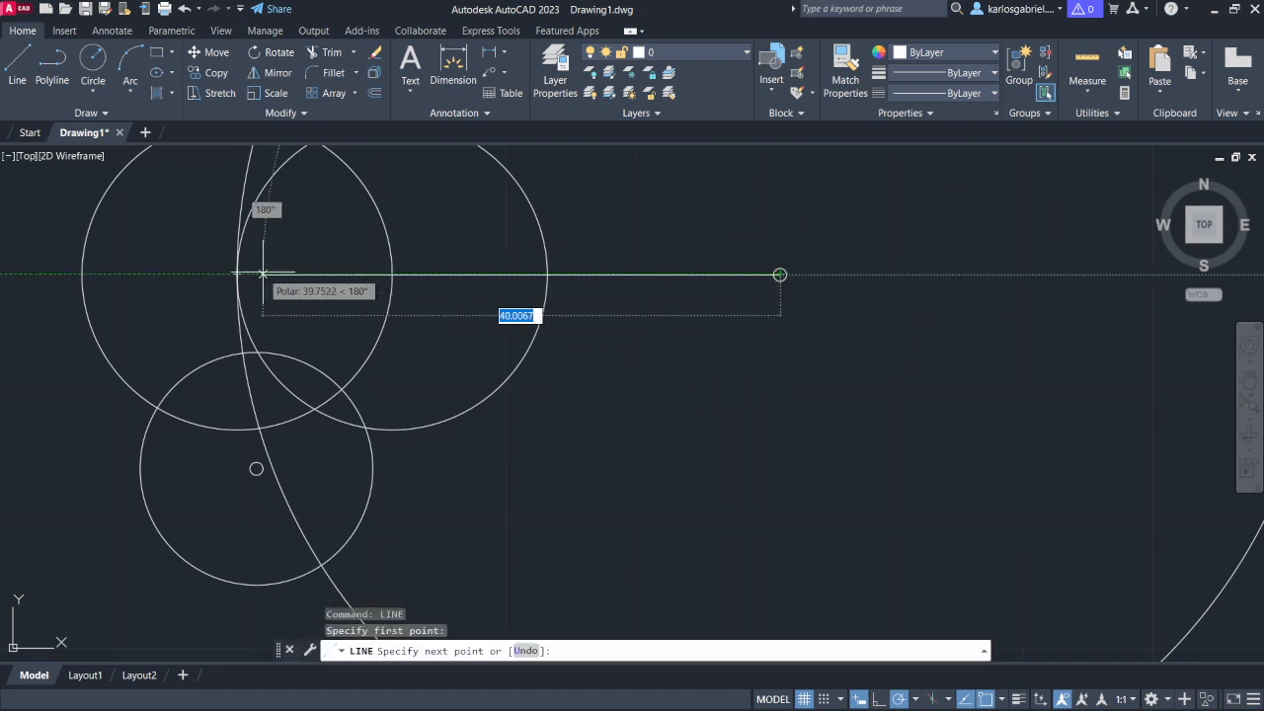
text(42)
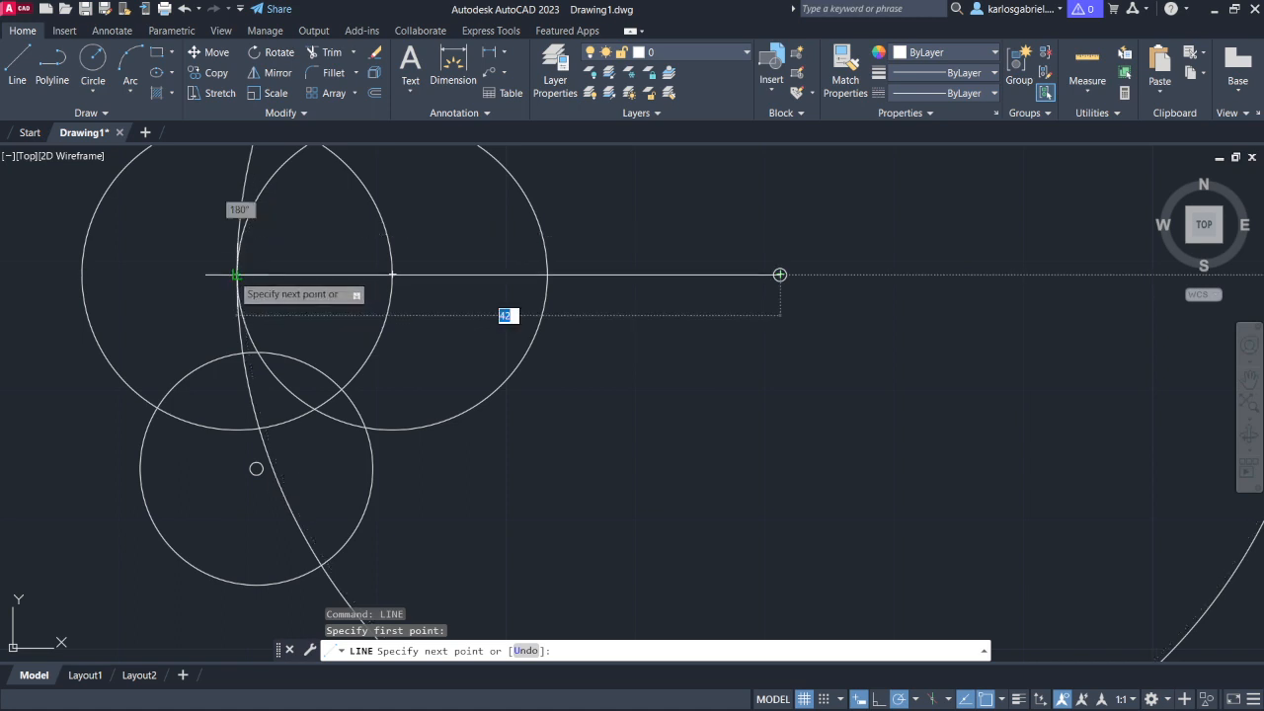
key(Return)
key(Escape)
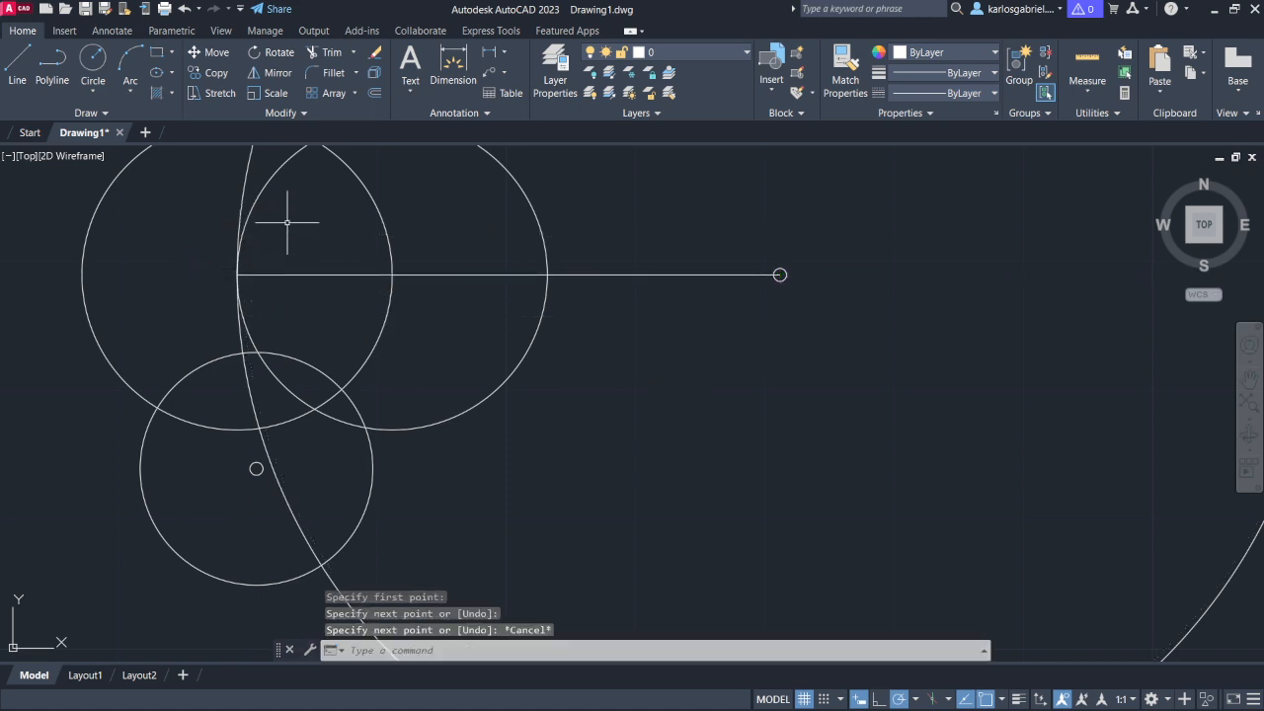
- Add a pin circle of radius 0.5 at the left end of the 42-long line
text(circ)
key(Return)
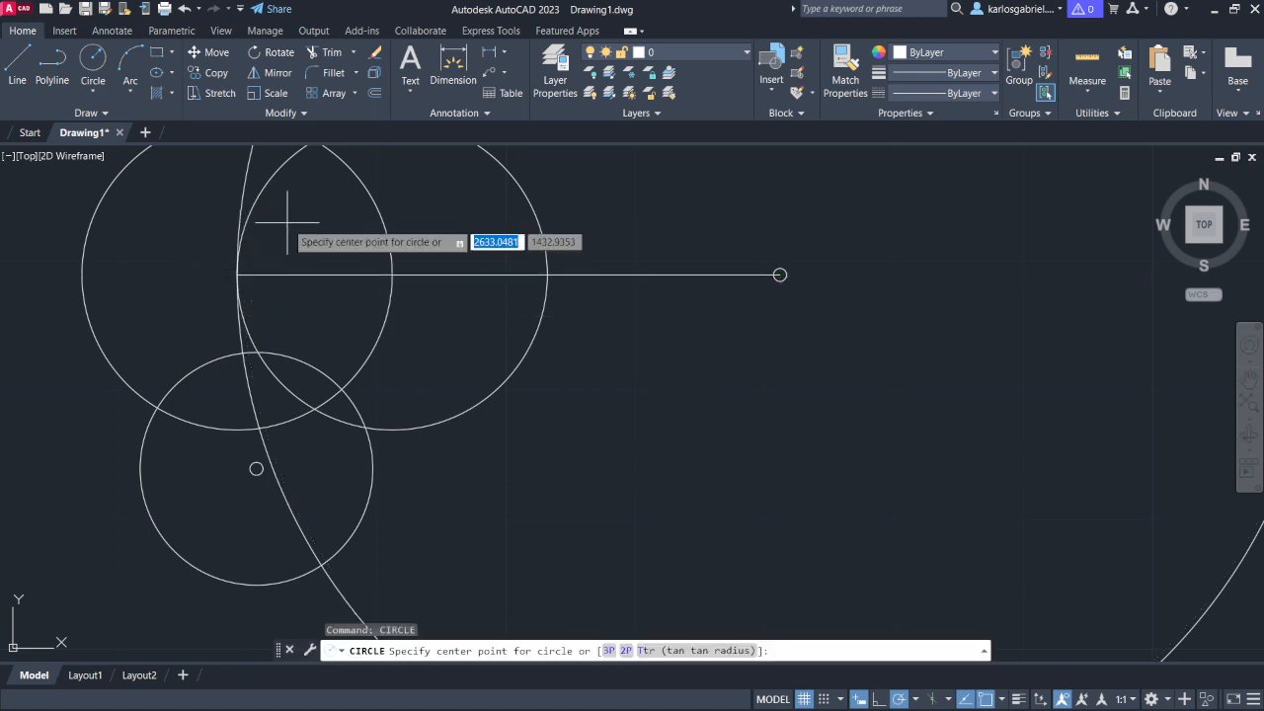
click(237, 274)
text(.5)
key(Return)
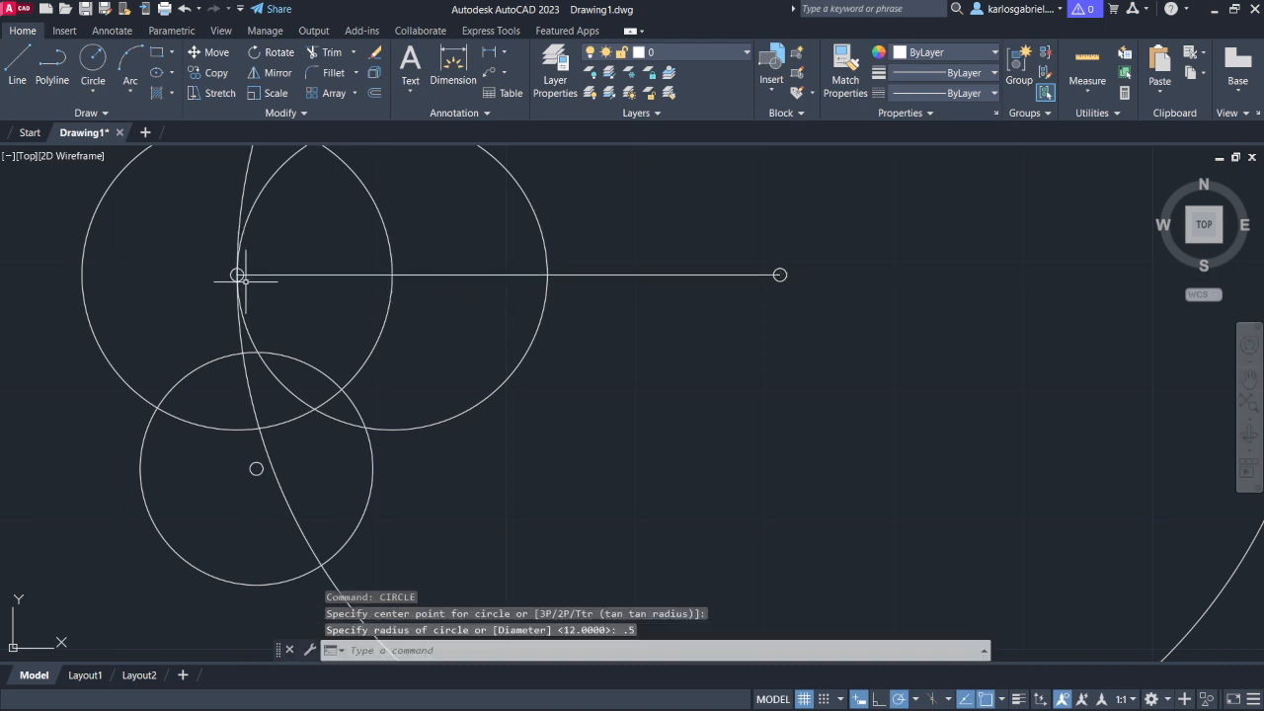
- Add a pin circle of radius 0.5 where the left radius-12 circle crosses the horizontal line
scroll(523, 366, down, 2)
scroll(560, 373, up, 2)
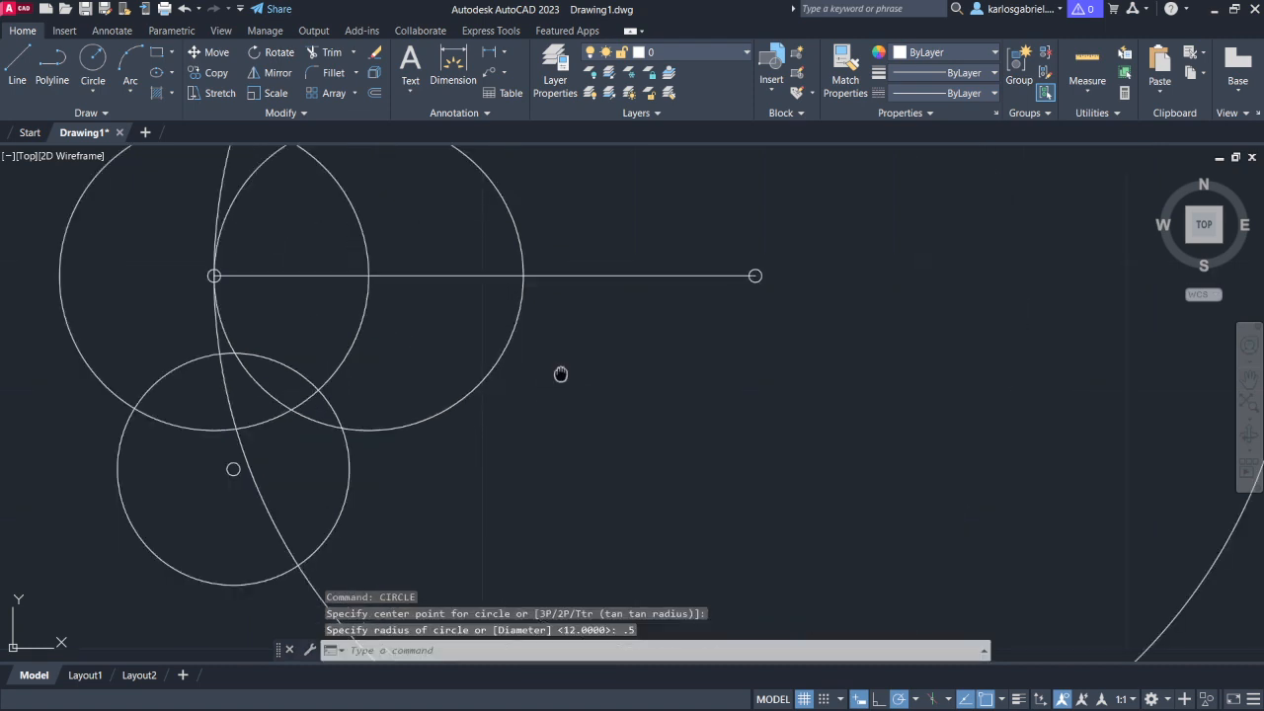
middle_drag(561, 373, 533, 361)
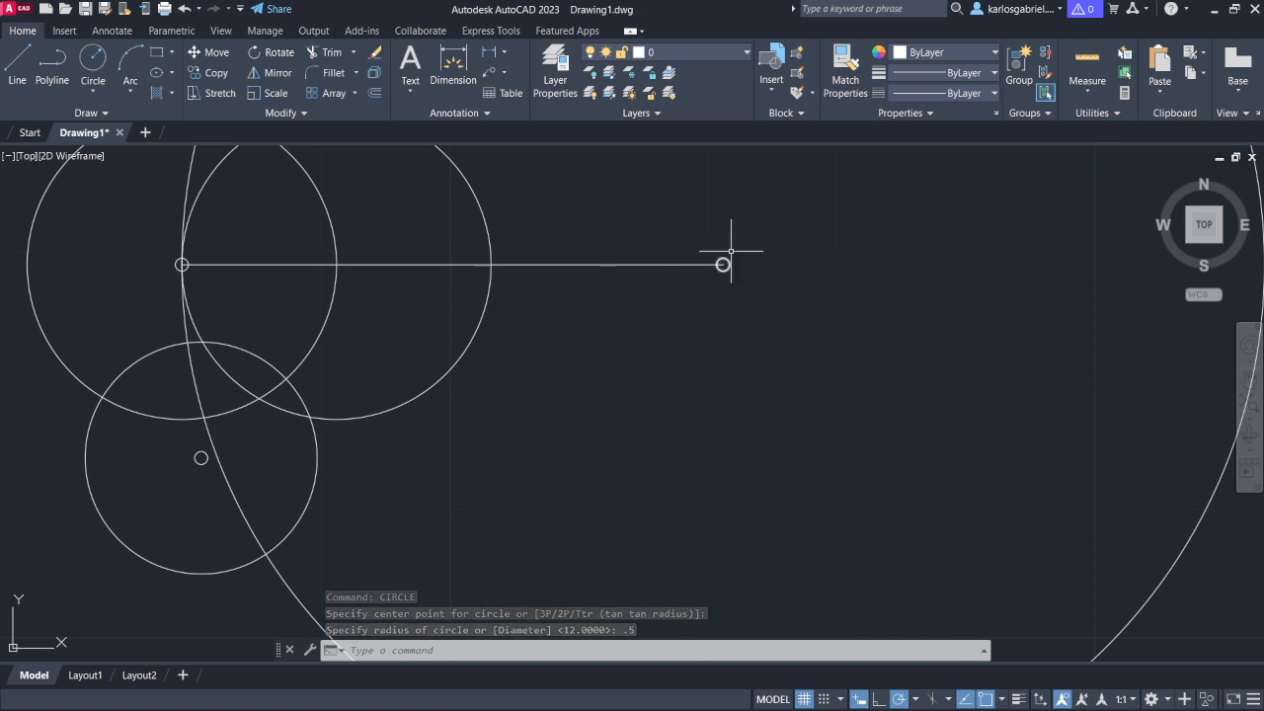
scroll(621, 437, down, 2)
scroll(611, 436, up, 2)
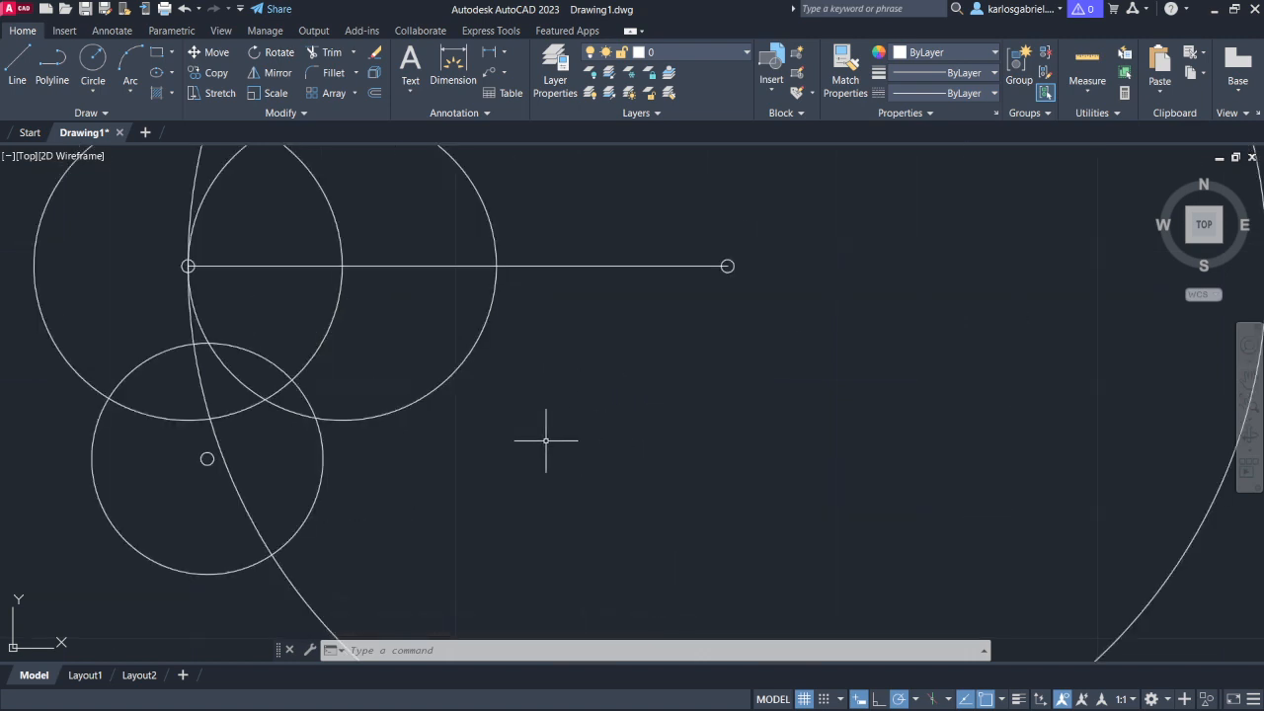
middle_drag(545, 440, 623, 369)
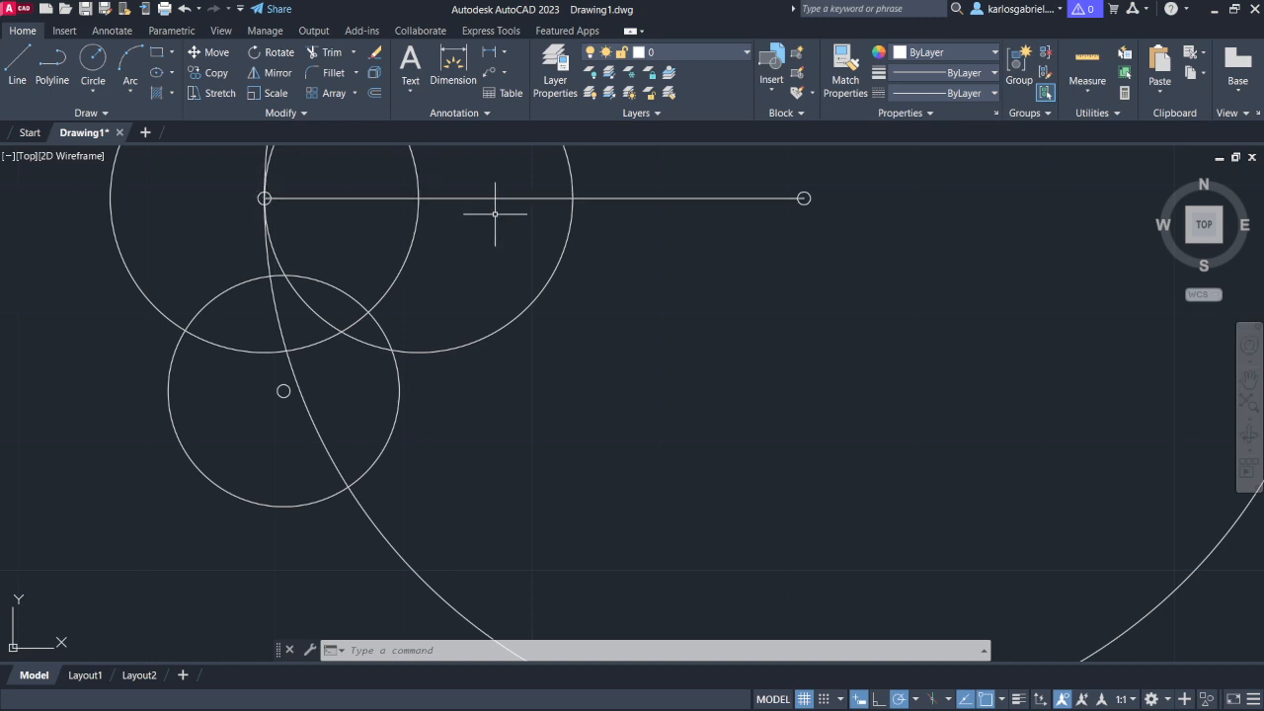
text(c)
key(Return)
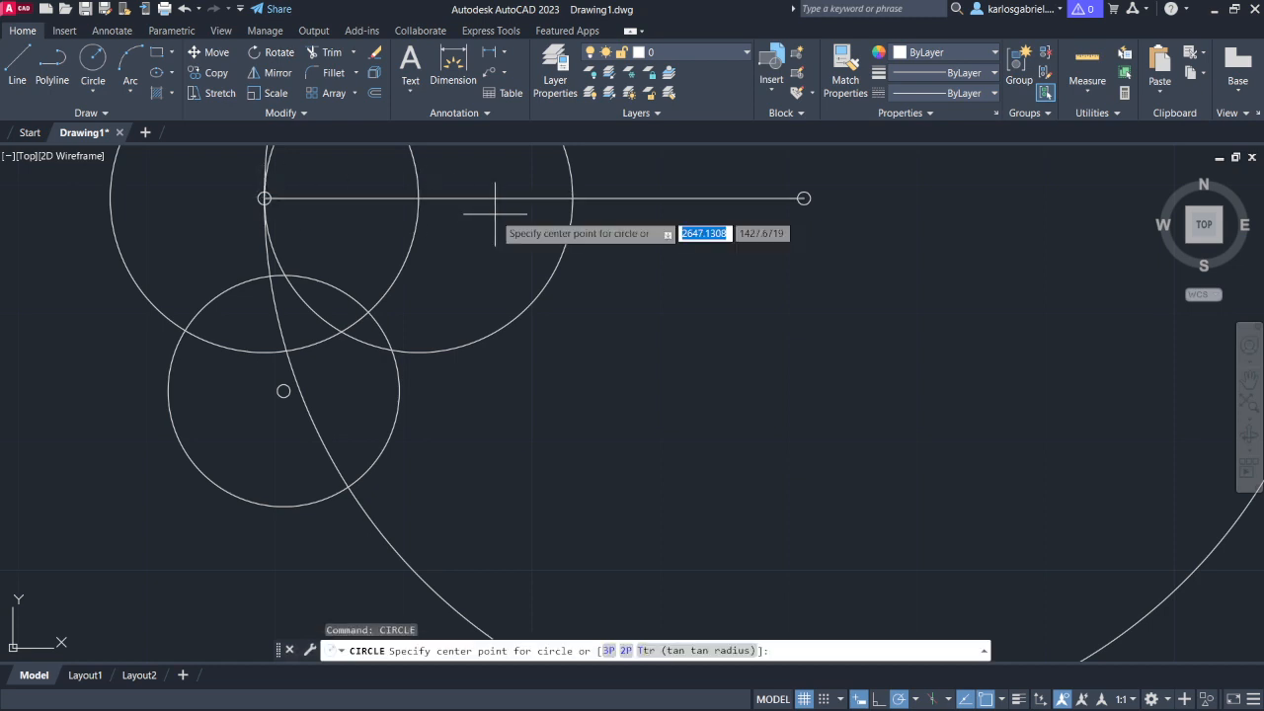
click(418, 199)
text(.5)
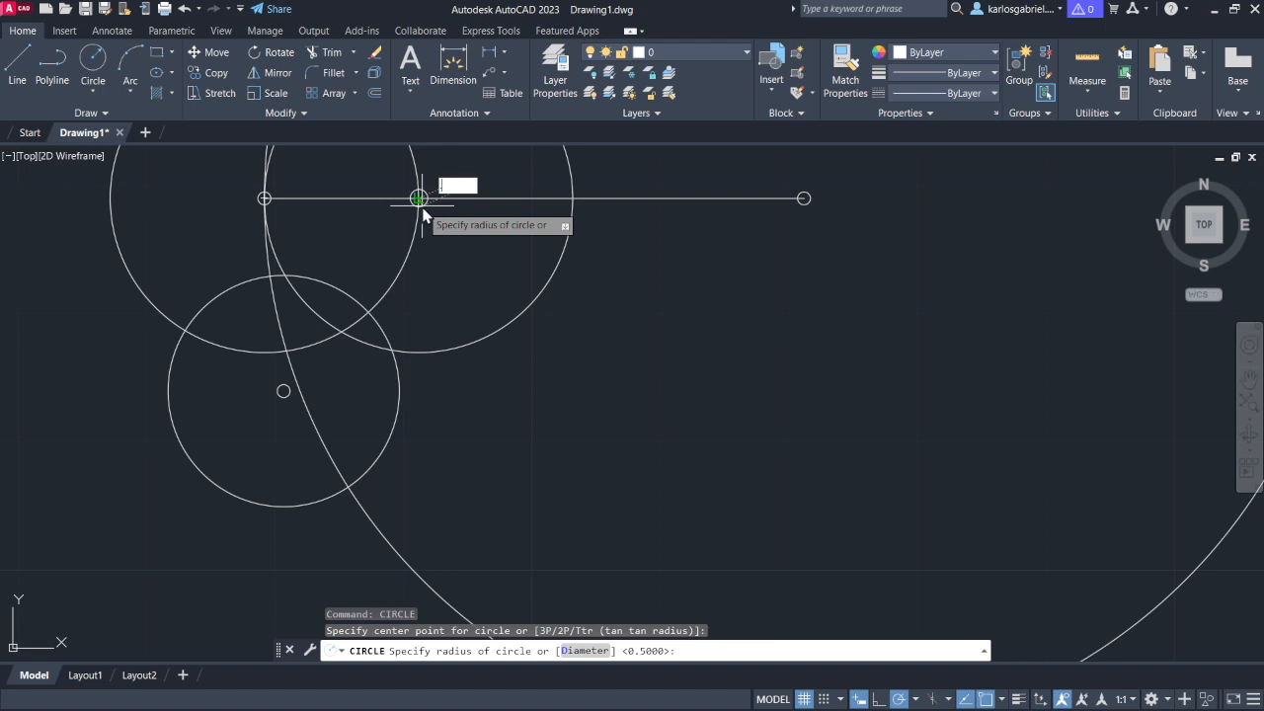
key(Return)
click(457, 239)
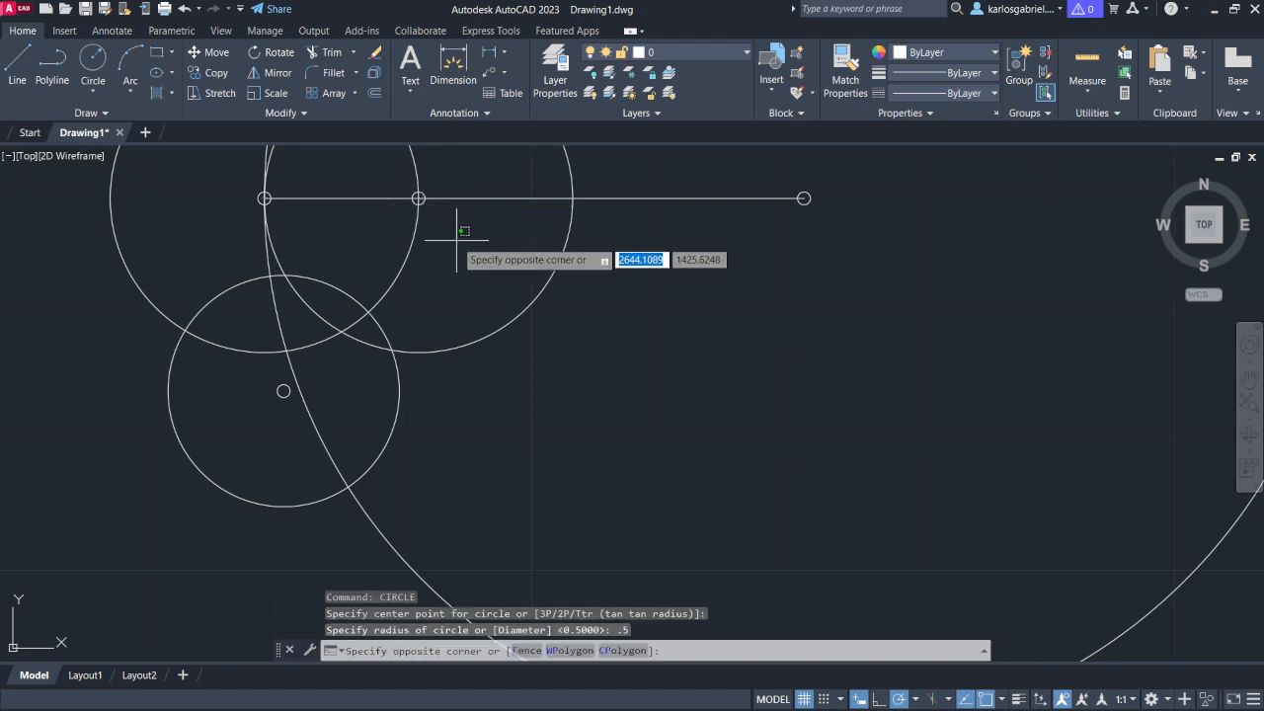
click(536, 258)
- Switch to the velocity problem image and check the lengths given for links BH and GH
key(alt+Tab)
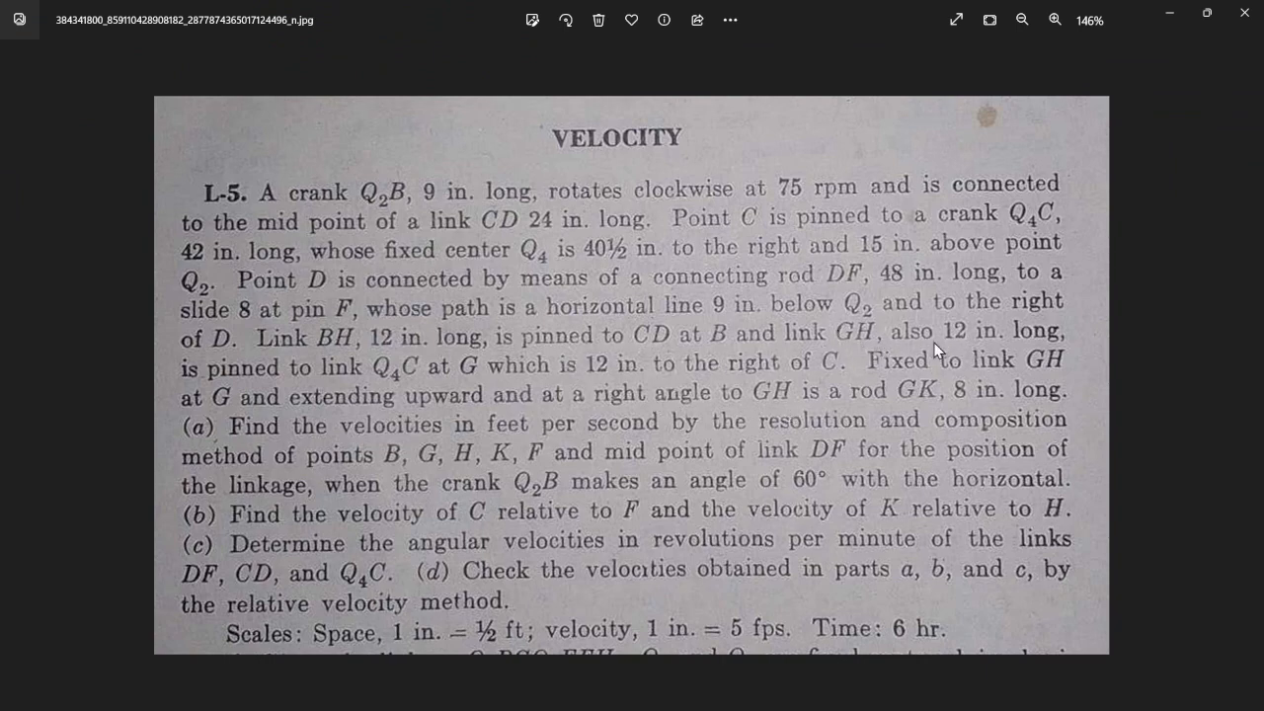
key(alt+Tab)
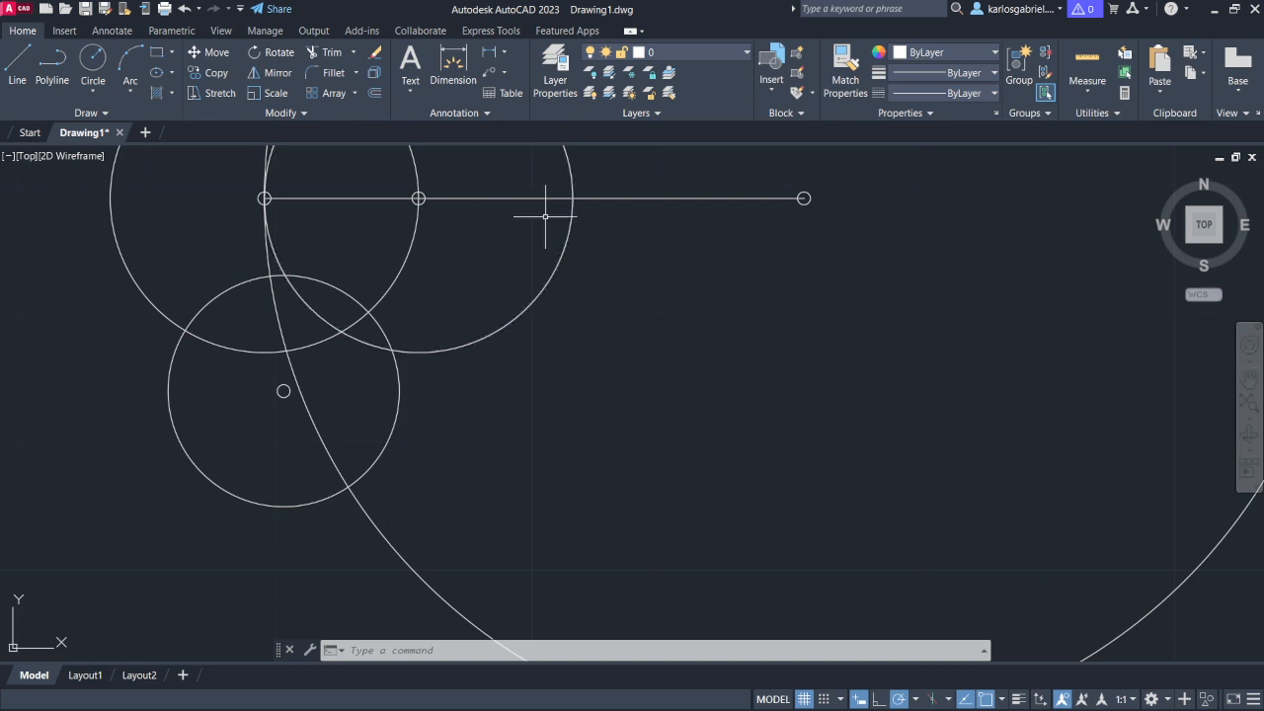
text(l)
key(Return)
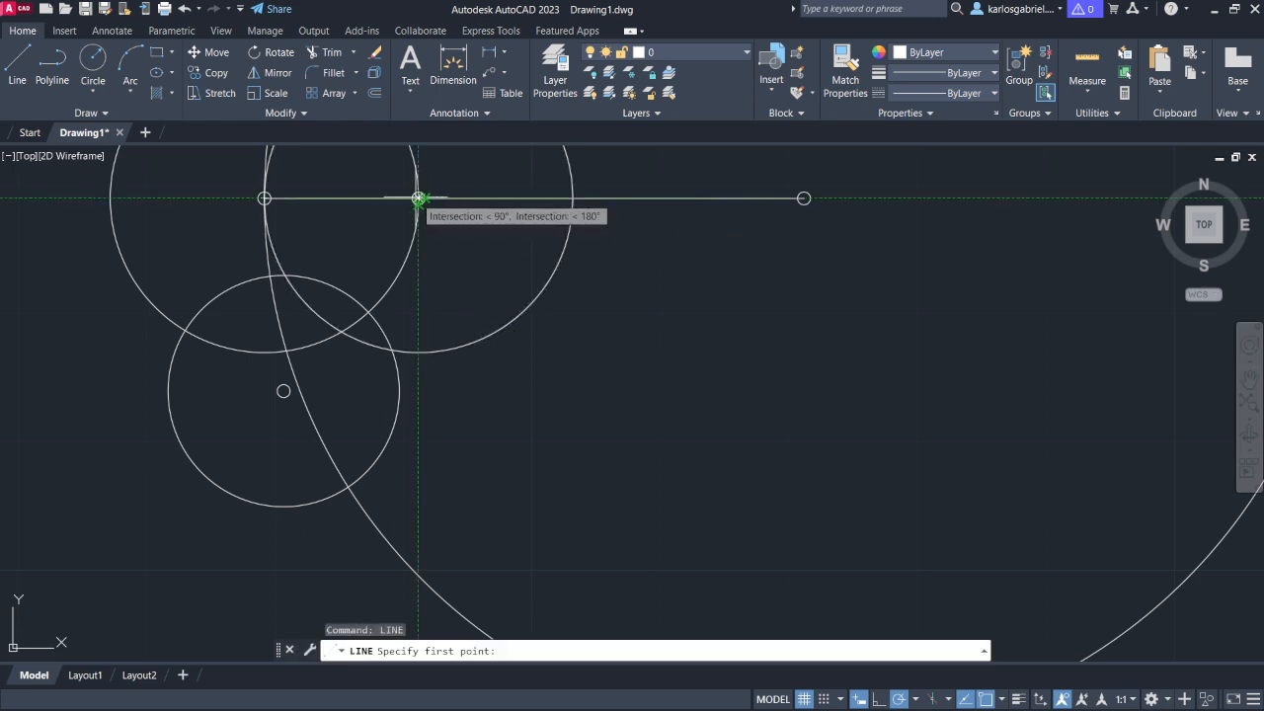
click(419, 199)
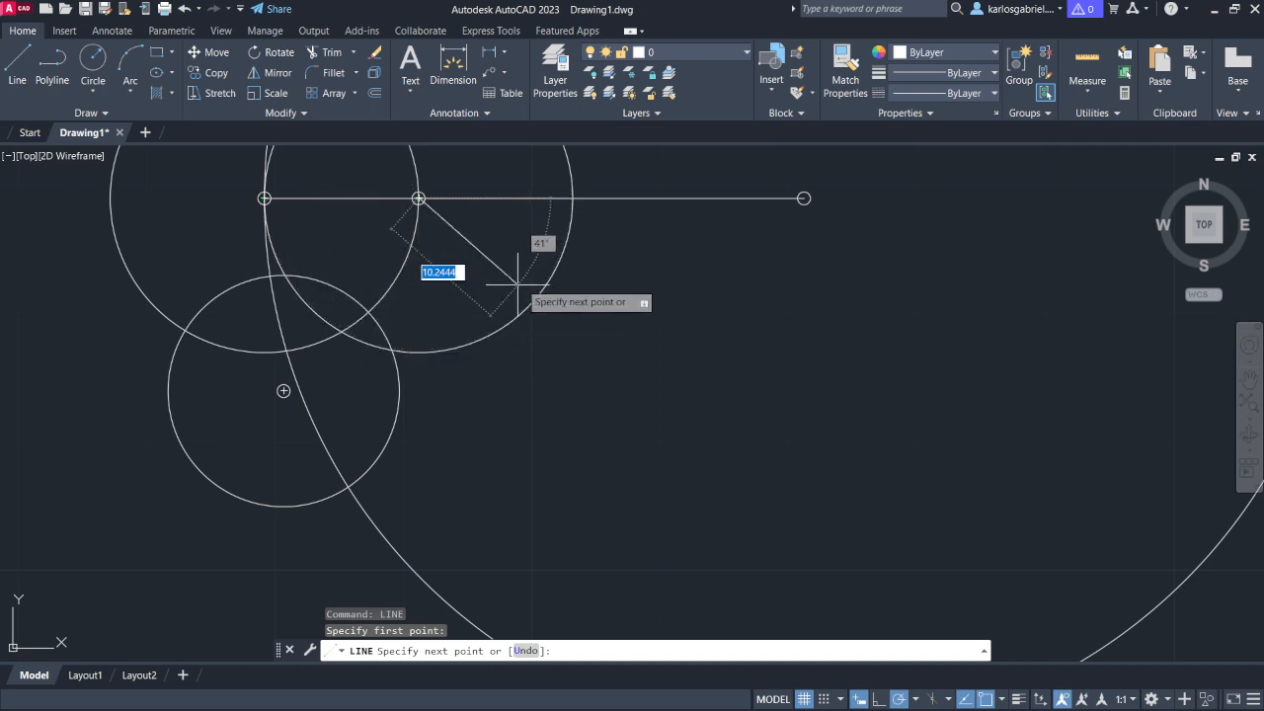
key(Escape)
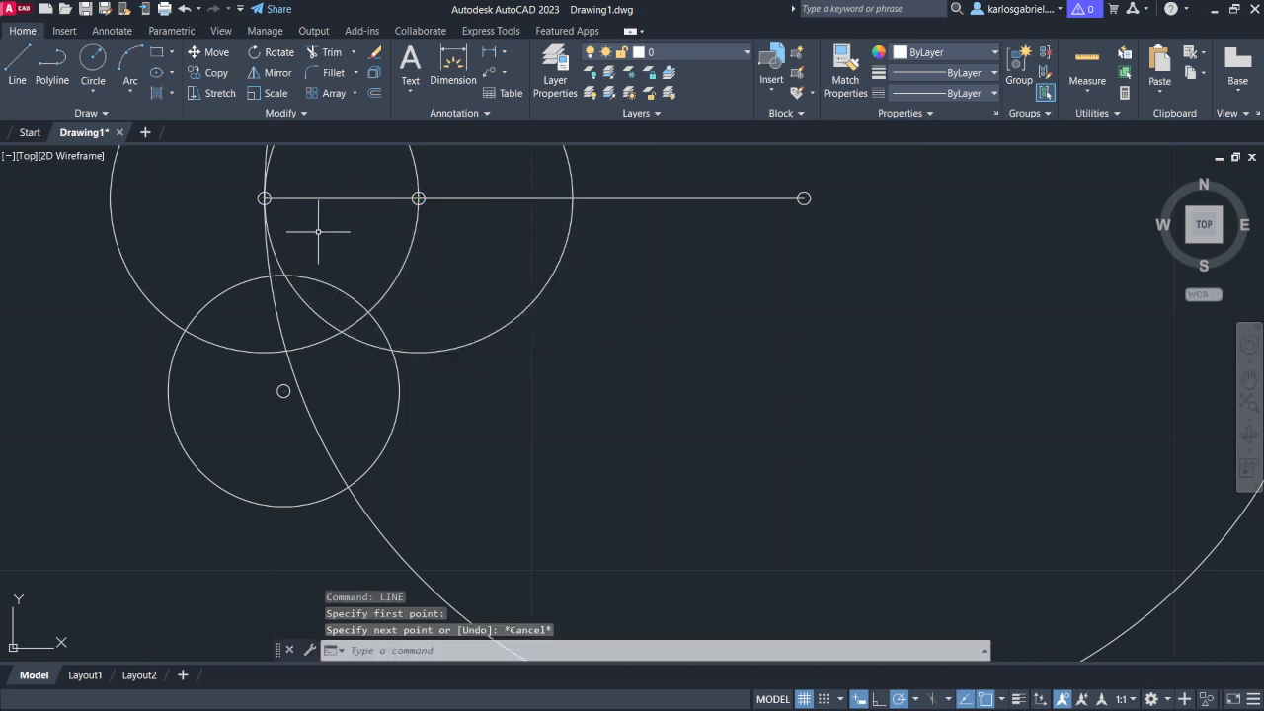
- Reread the L-5 problem statement image for how crank Q2B, link CD and crank Q4C are connected
scroll(364, 264, down, 2)
scroll(365, 264, up, 2)
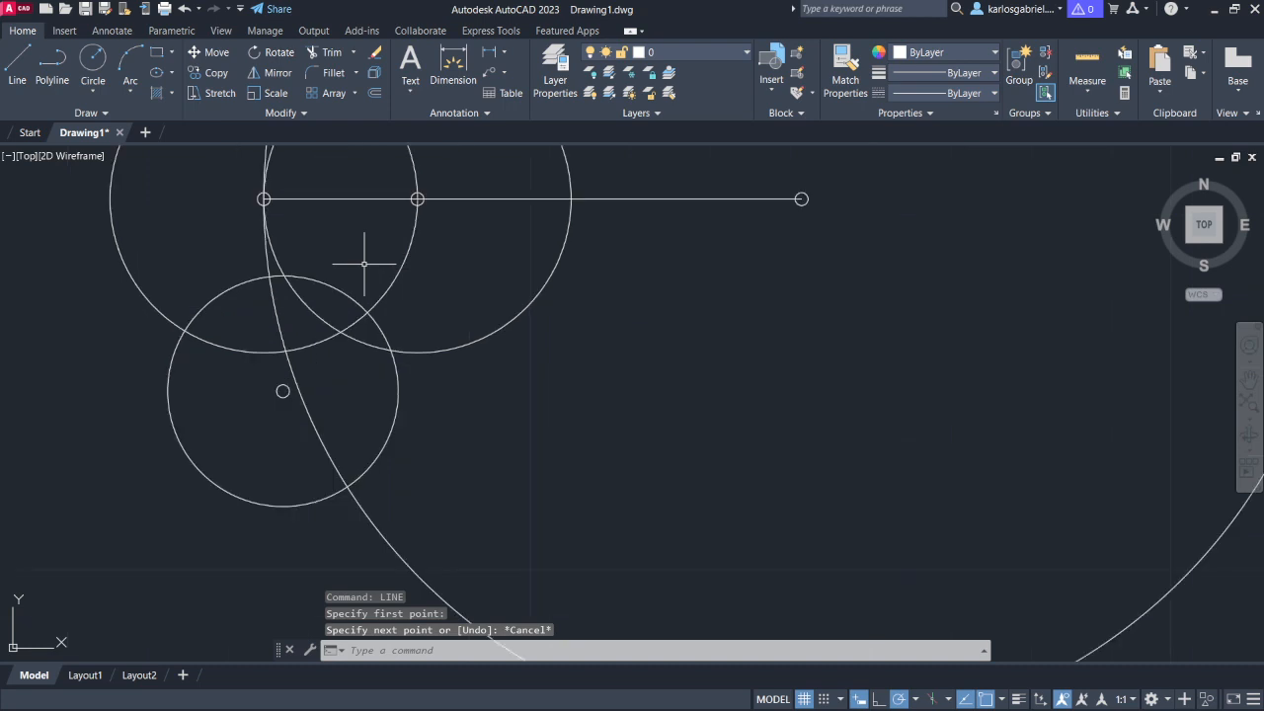
middle_drag(361, 266, 352, 293)
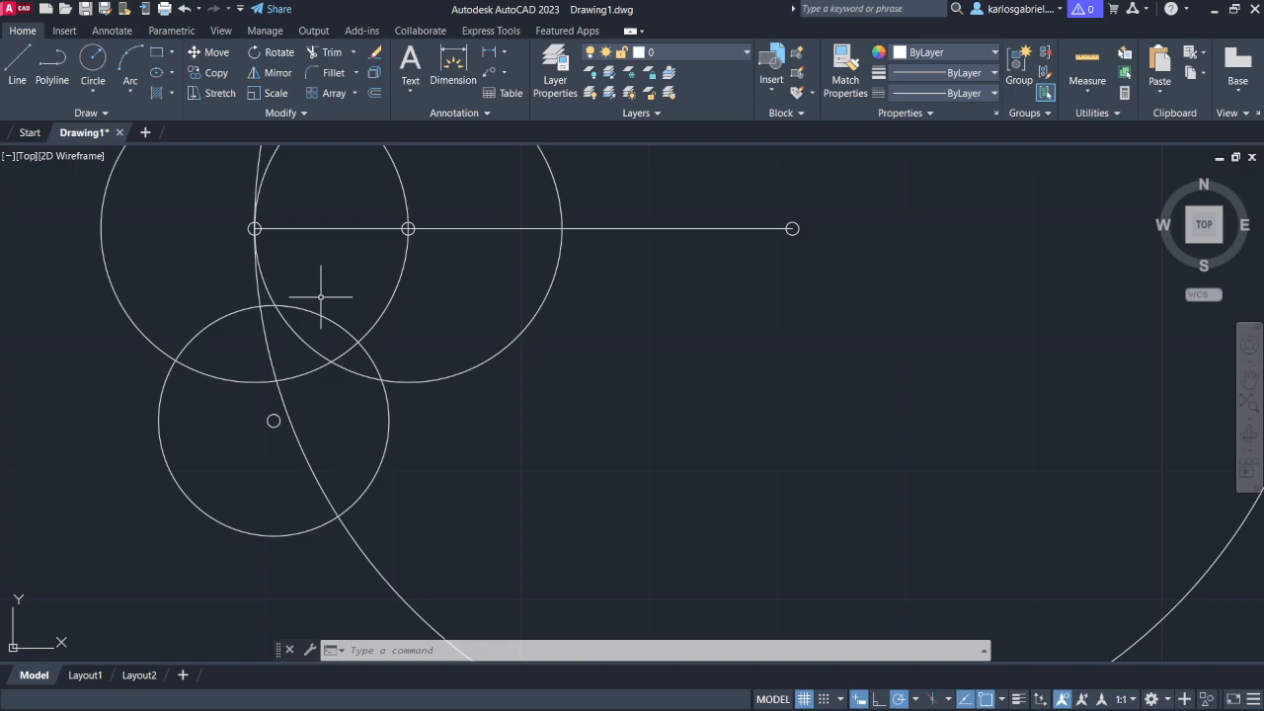
key(alt+Tab)
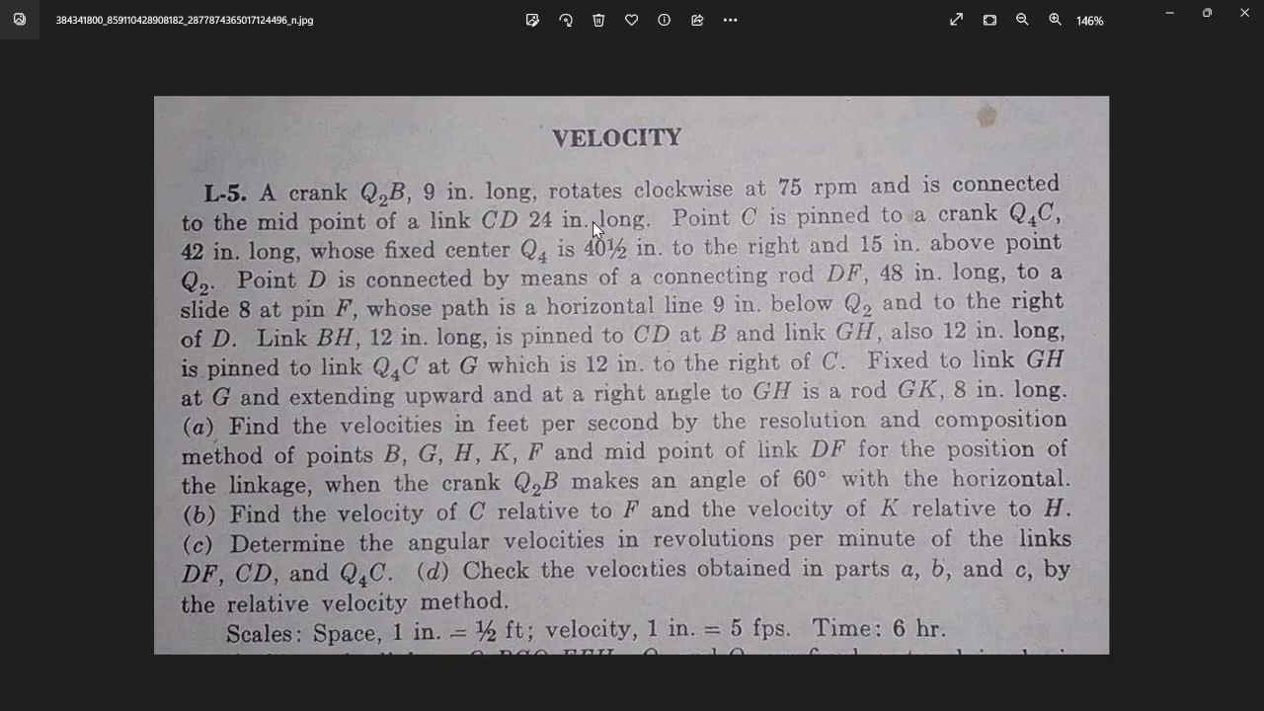
key(alt+Tab)
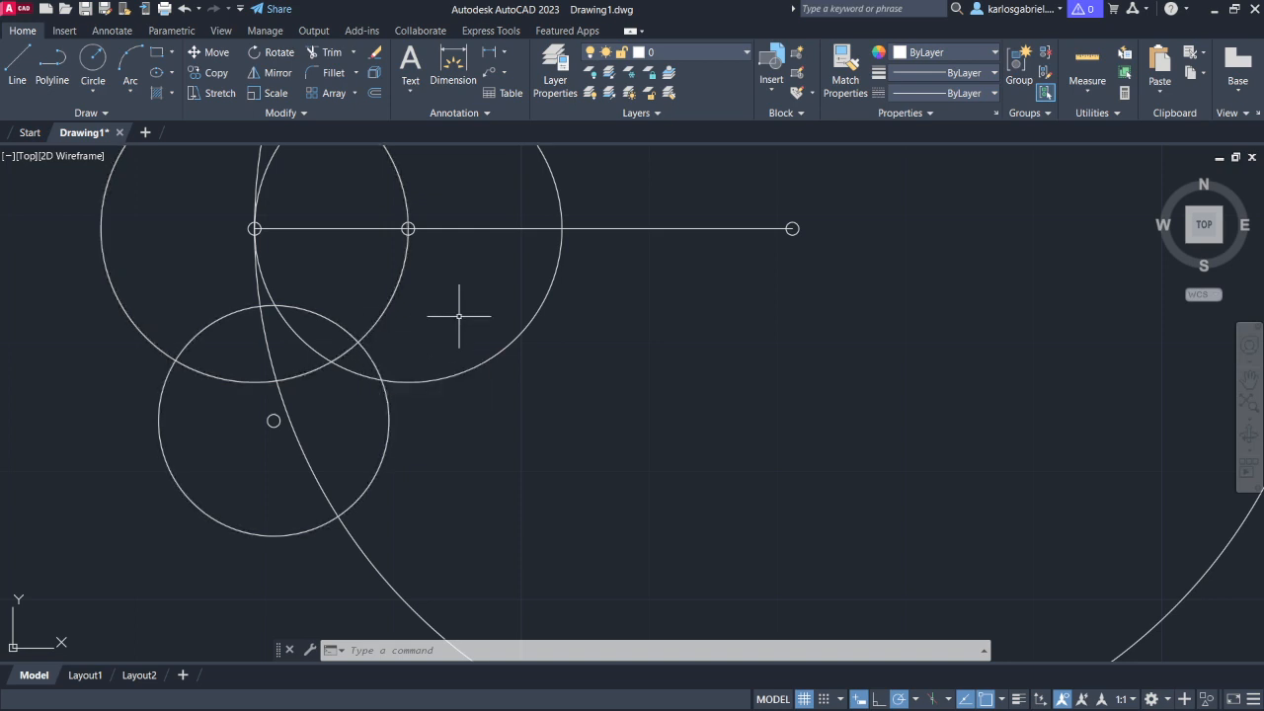
- Draw a 12-long line from the left pin's centre to the right-hand intersection of its radius-12 circle and the lower crank circle
text(line)
key(Return)
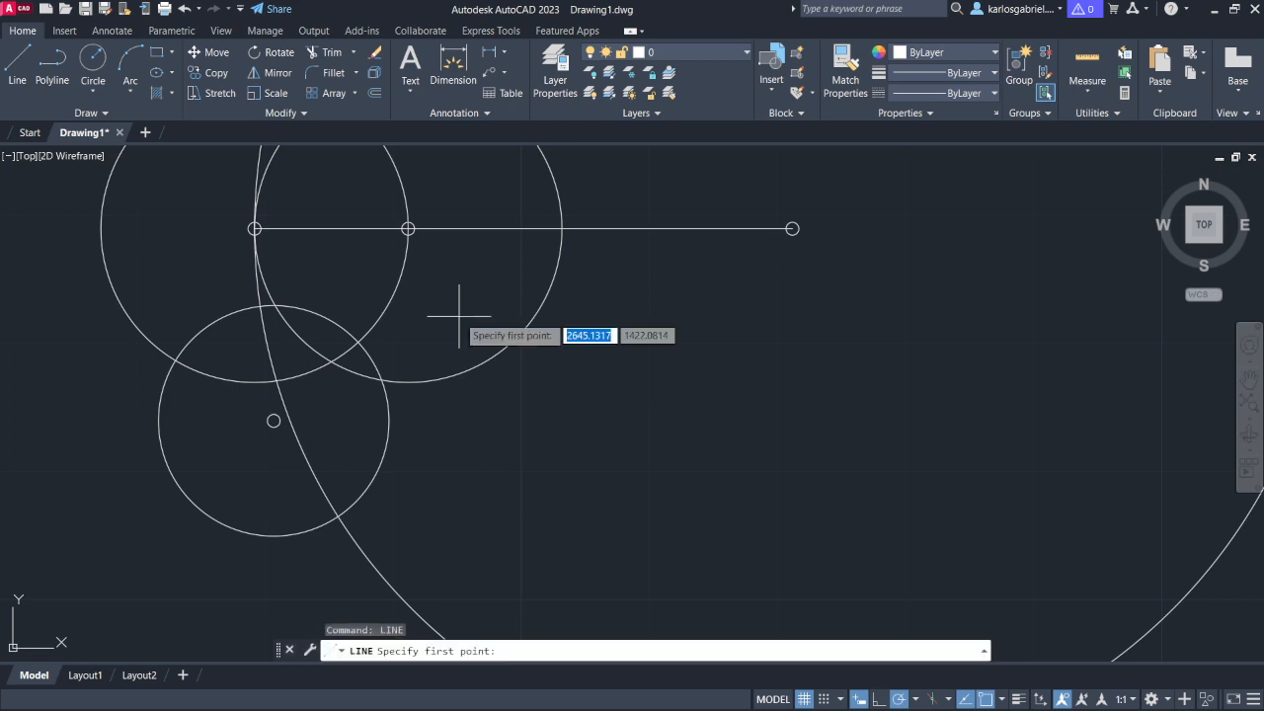
click(254, 229)
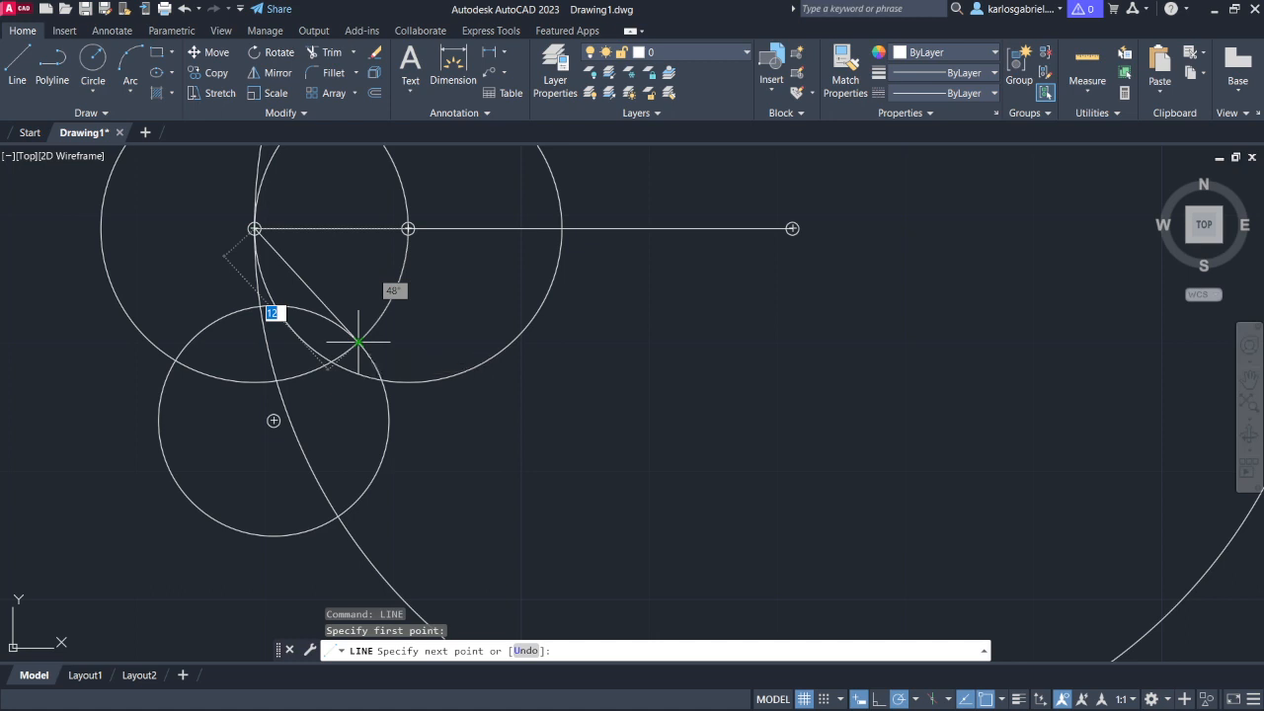
click(356, 342)
key(Escape)
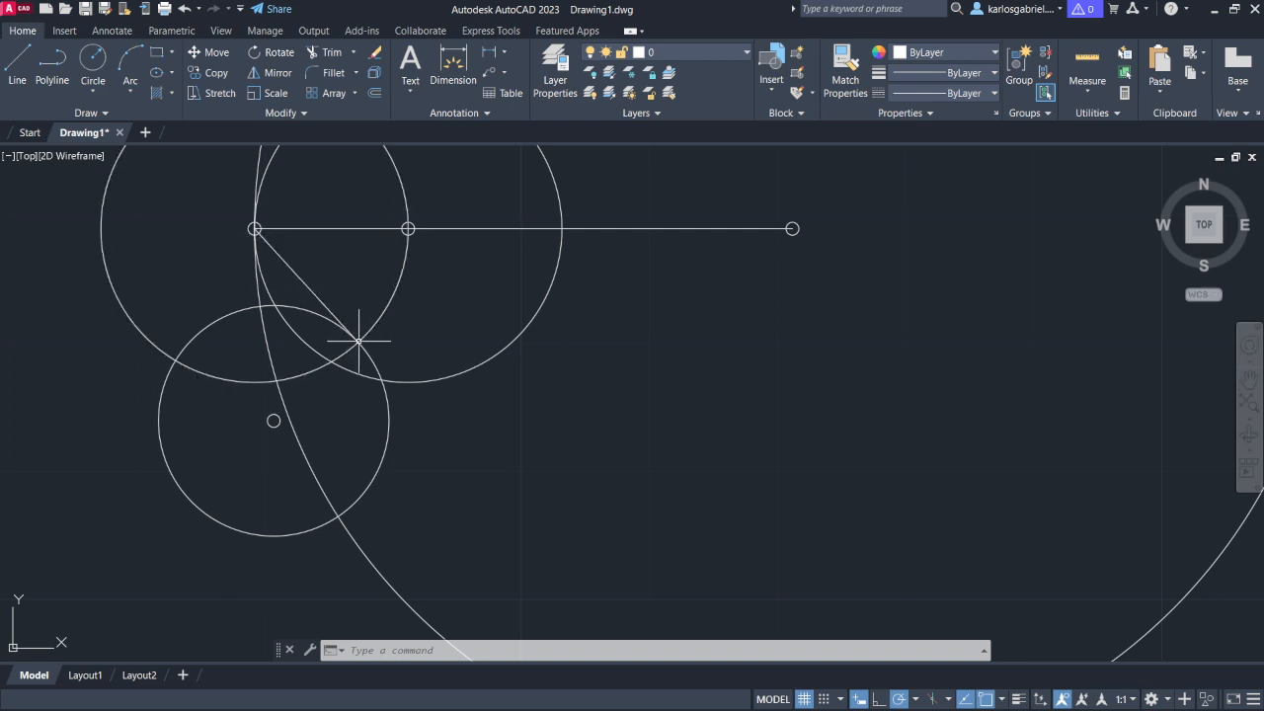
- Add a pin circle of radius 0.5 at the lower end of the sloping 12-long line
text(c)
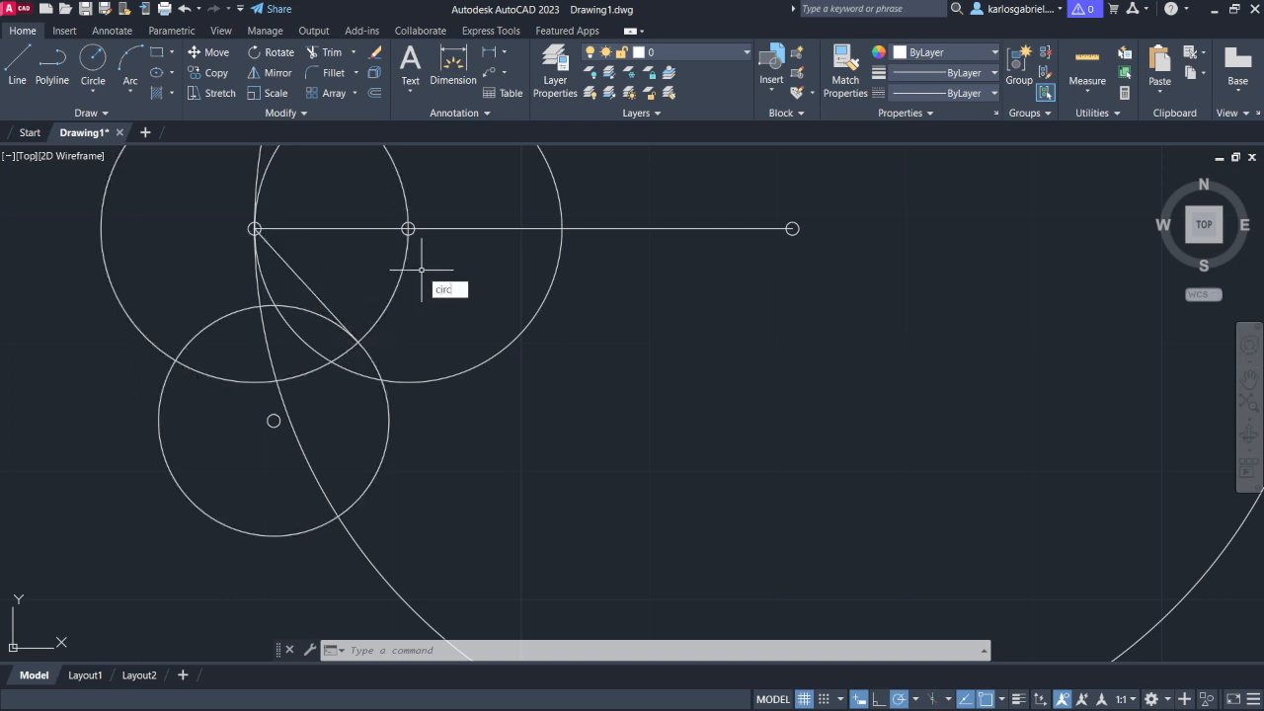
text(krc)
key(Return)
click(358, 343)
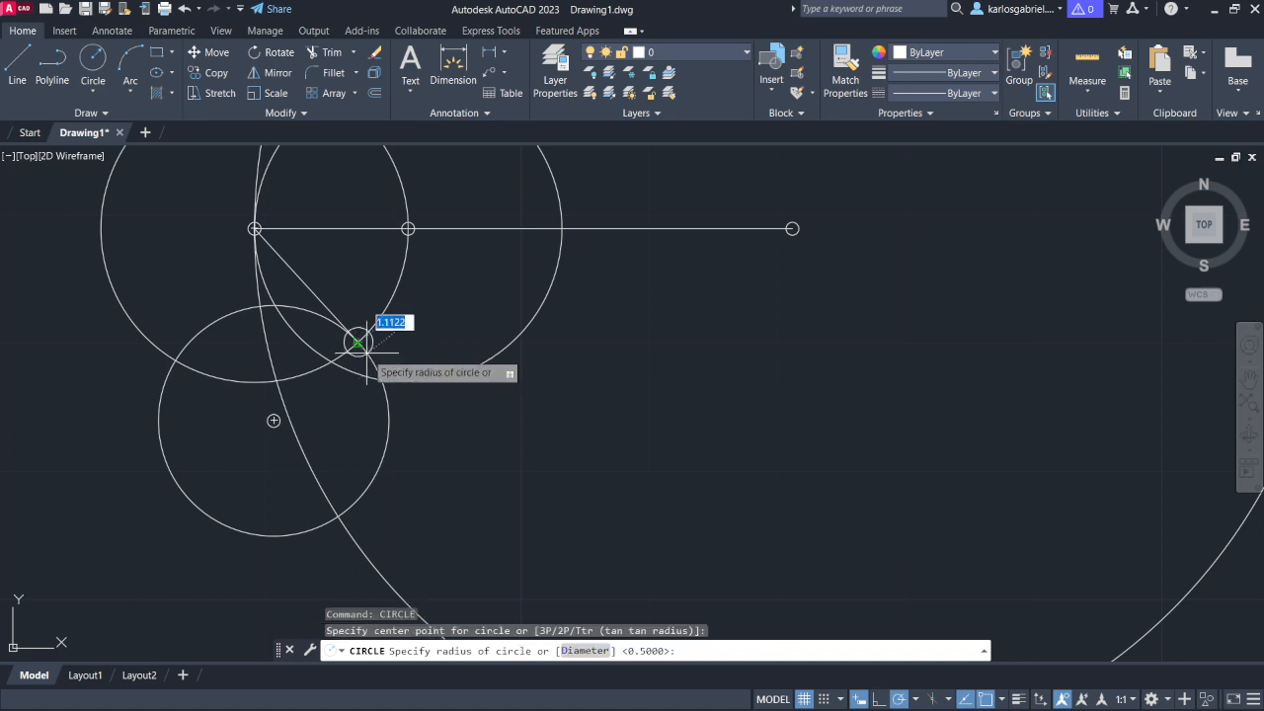
text(.5)
key(Return)
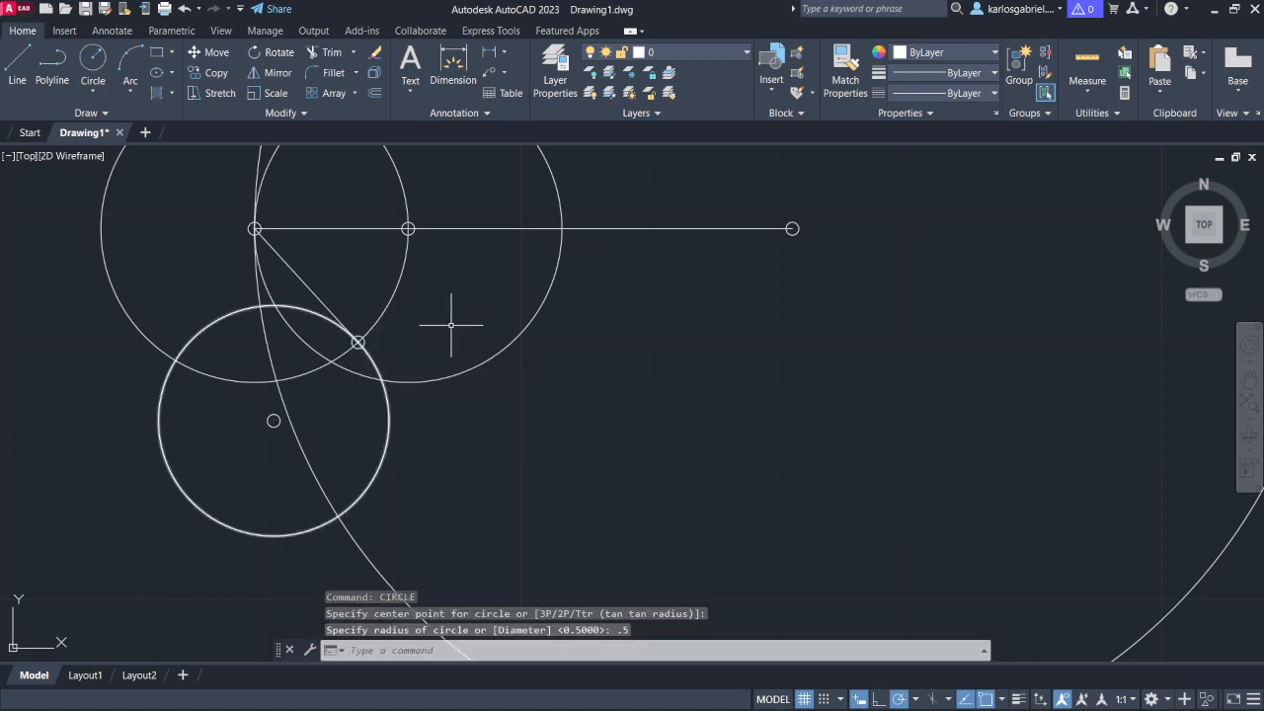
key(Escape)
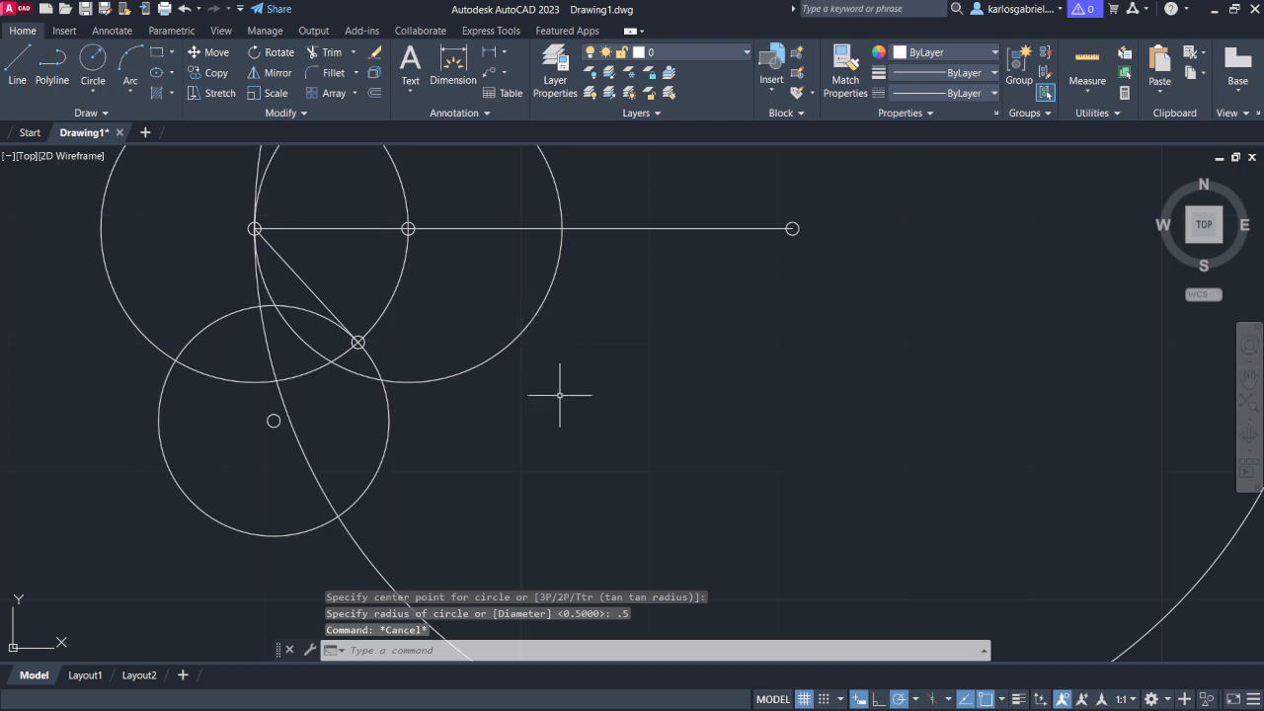
- Draw a construction circle of radius 12 centred on the pin at the sloping line's lower end
text(cir)
key(Return)
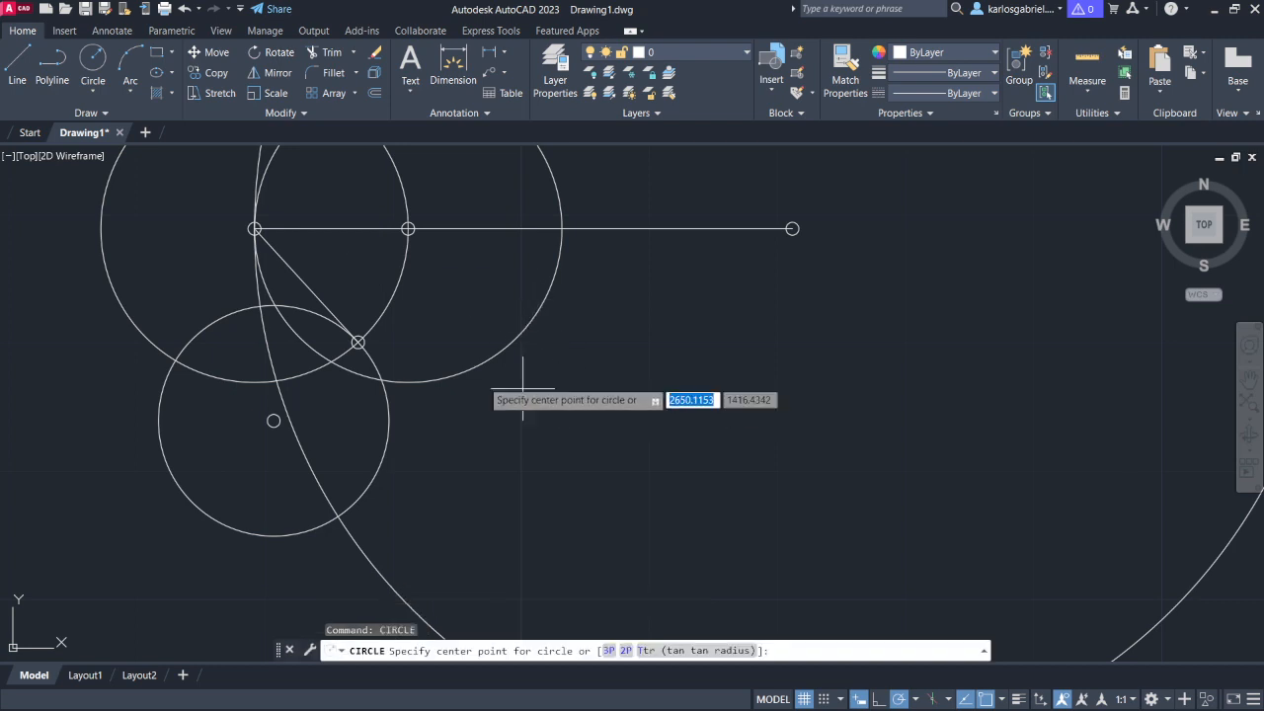
click(358, 342)
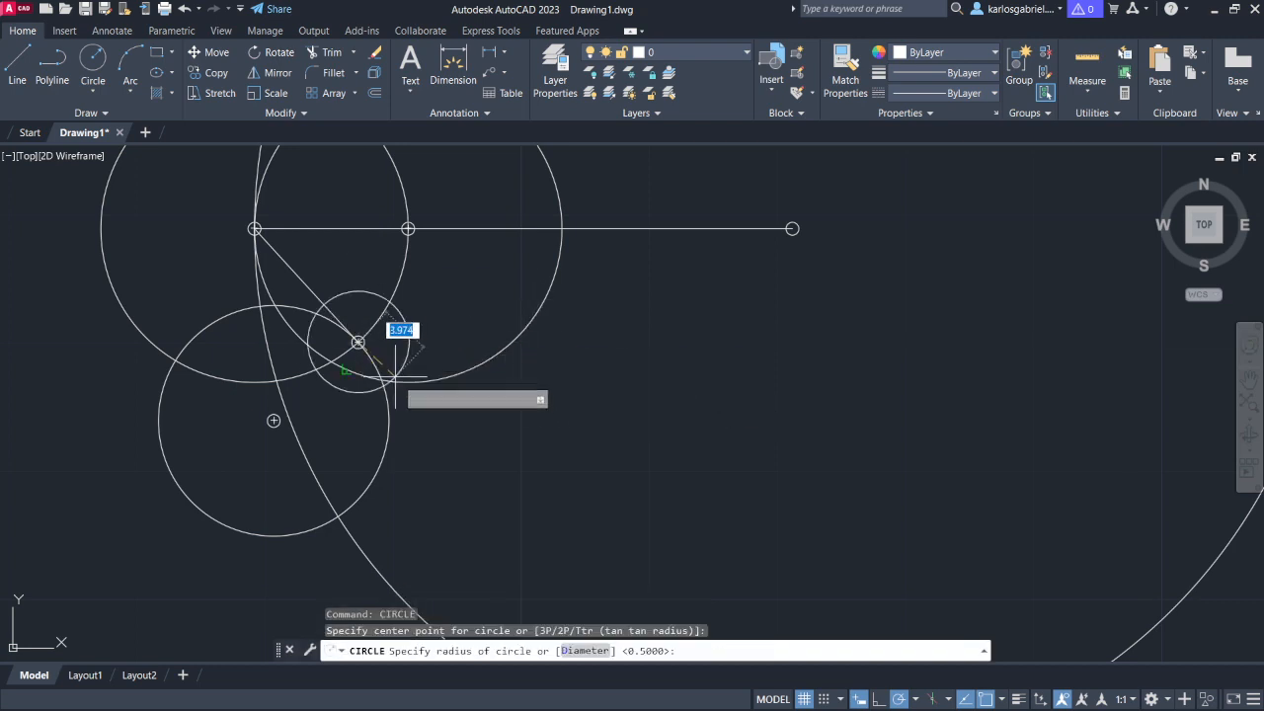
text(12)
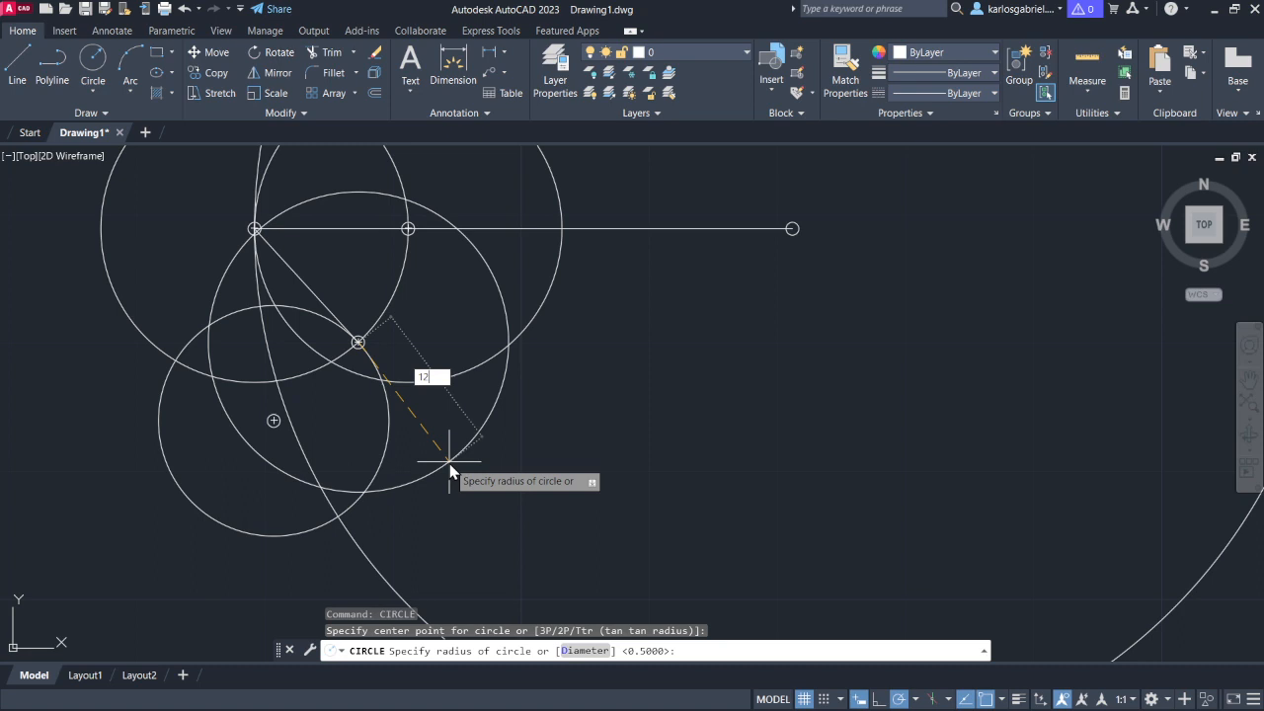
key(Return)
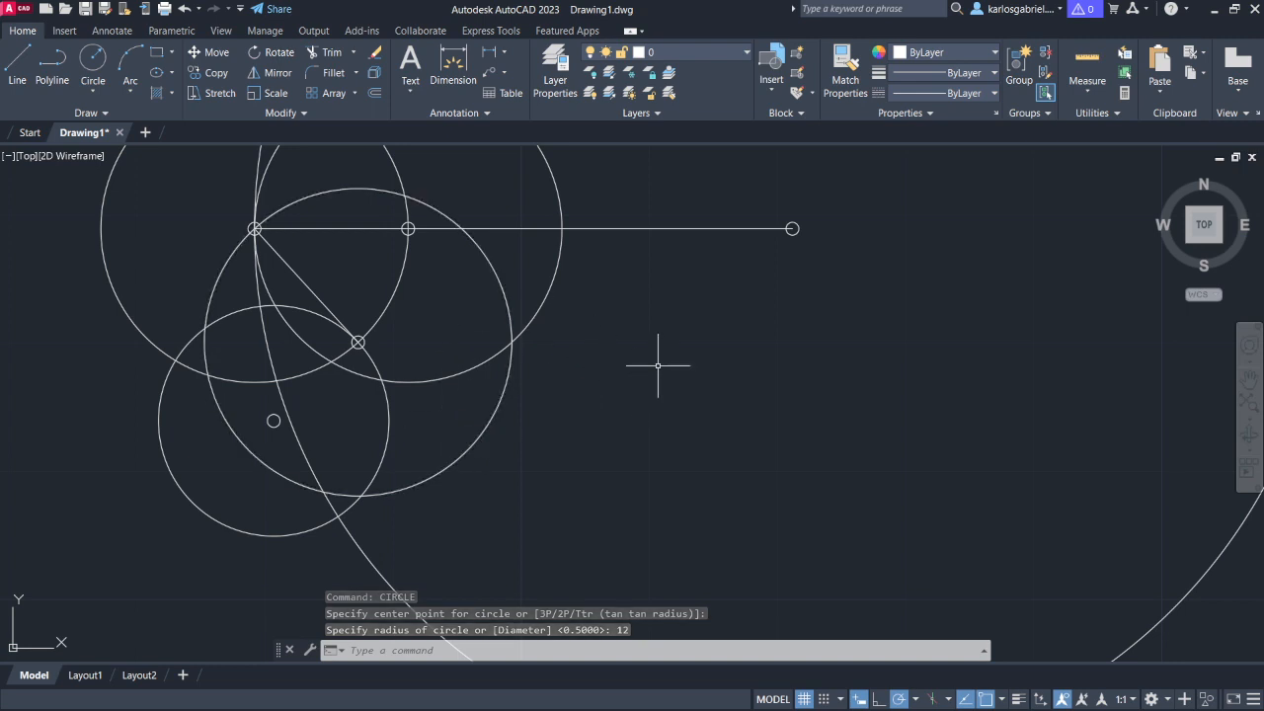
- Draw the crank line from the lower fixed pin's centre to the centre of the pin at the sloping line's lower end
text(line)
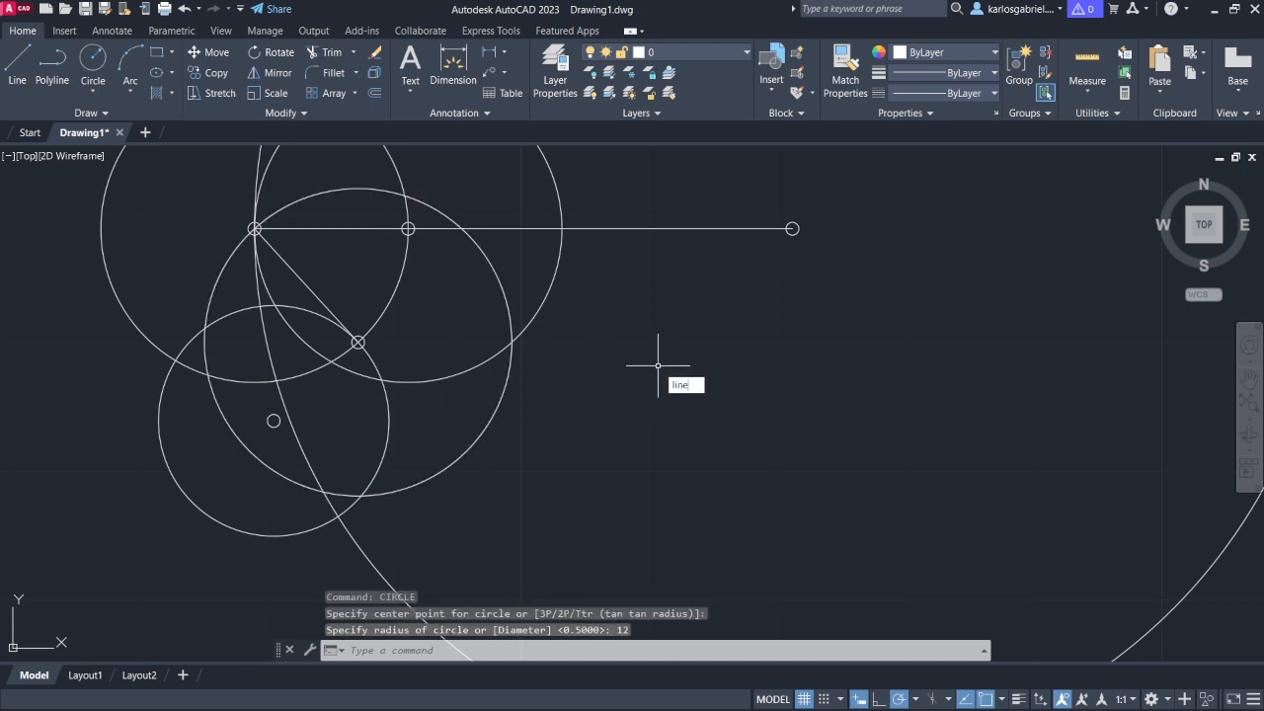
key(Return)
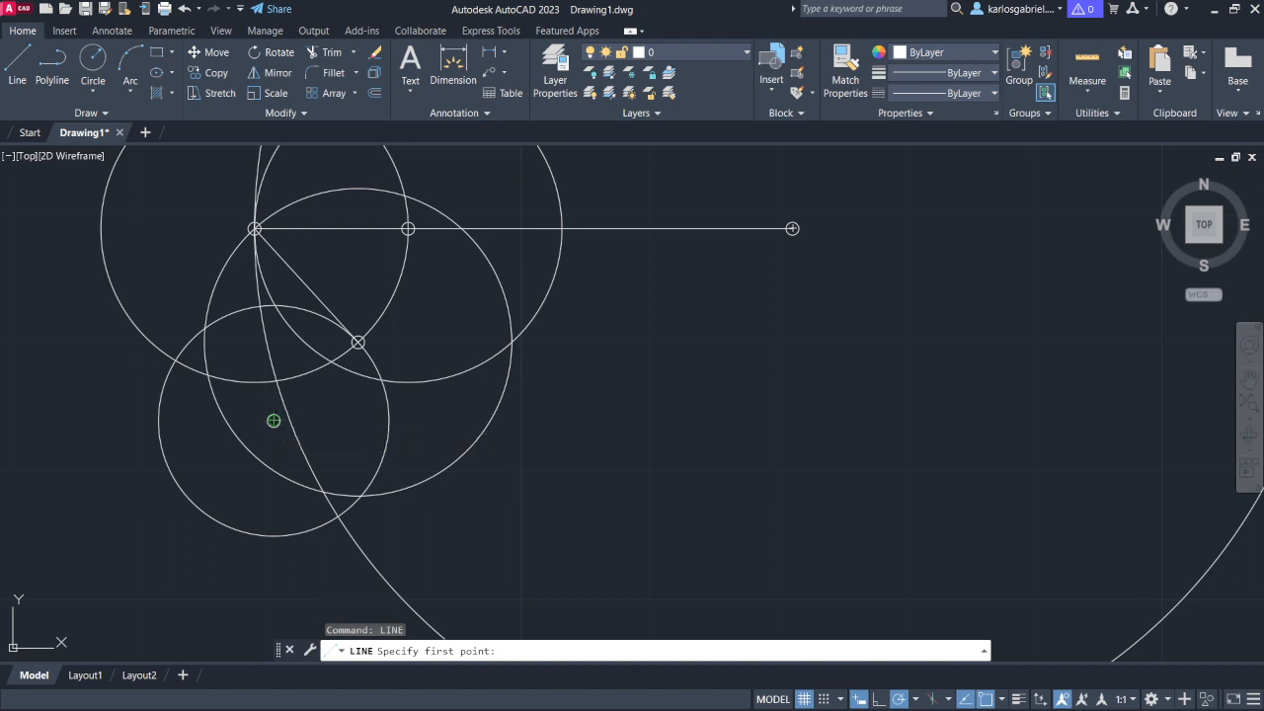
click(273, 420)
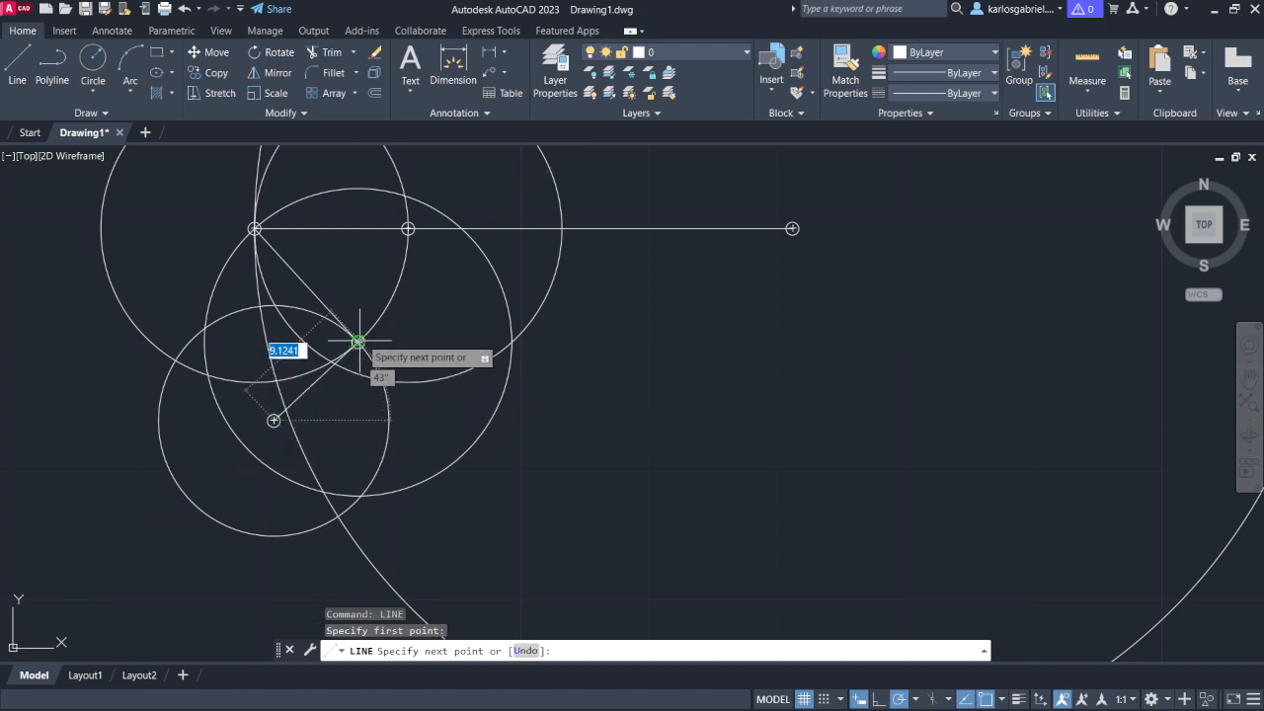
scroll(357, 340, up, 5)
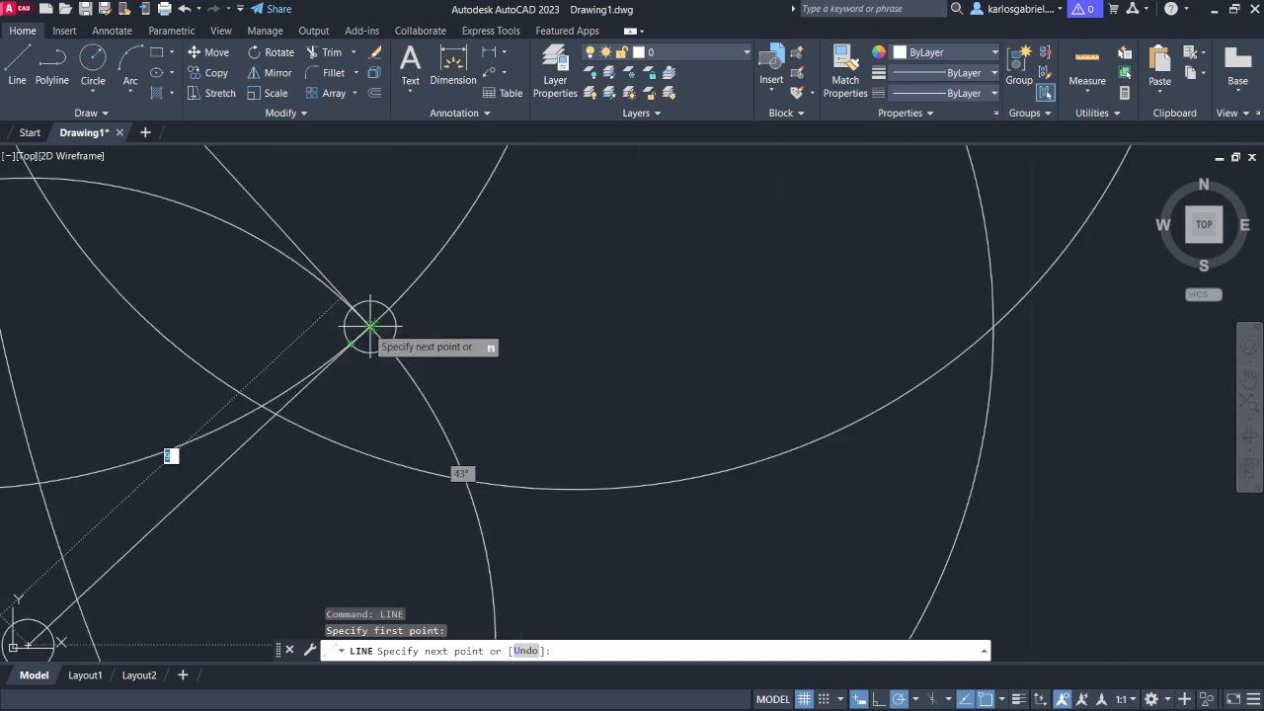
click(370, 325)
key(Escape)
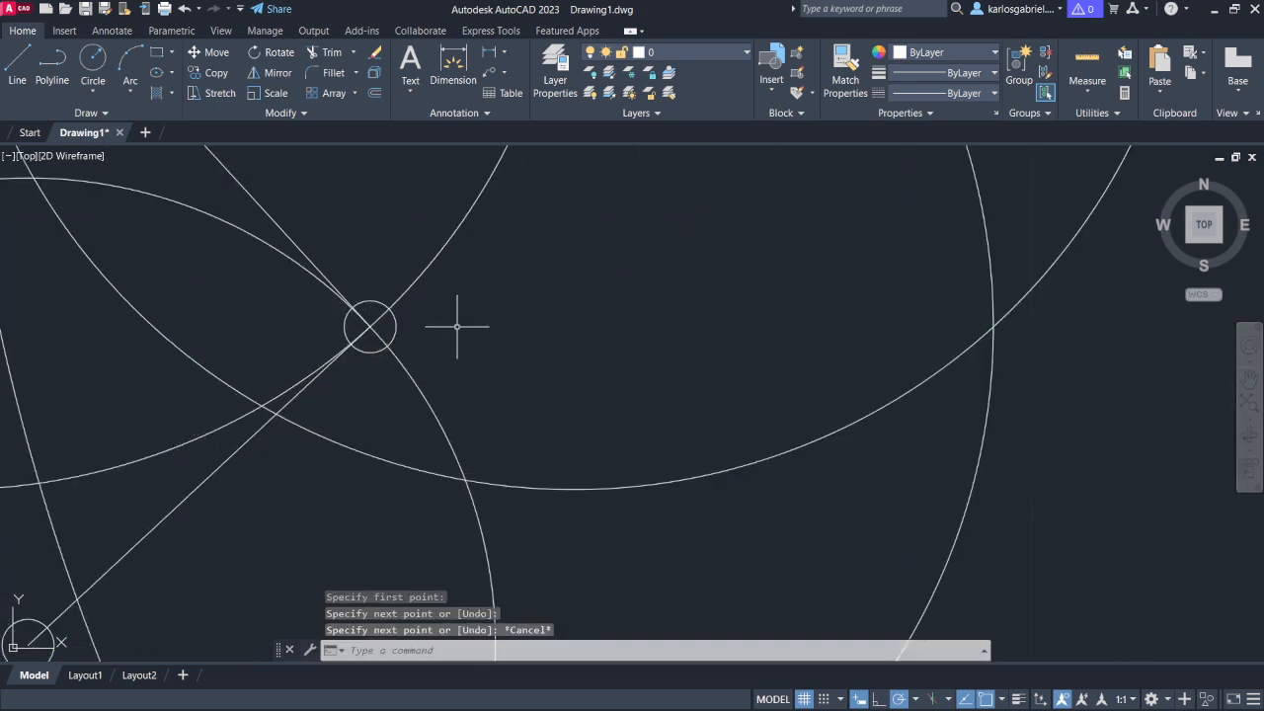
- Draw a line from the crank's upper pin out to its radius-12 circle, continuing the sloping link in the same direction
scroll(465, 384, down, 5)
middle_drag(473, 374, 425, 329)
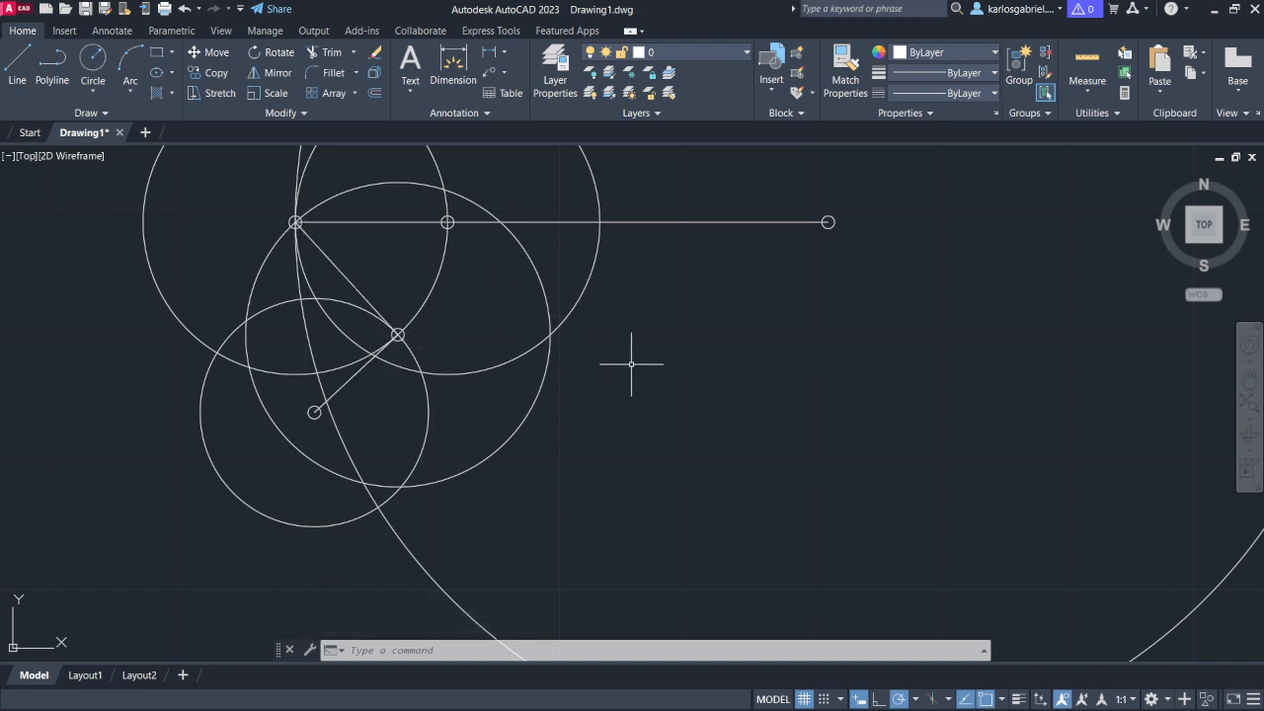
text(line)
key(Return)
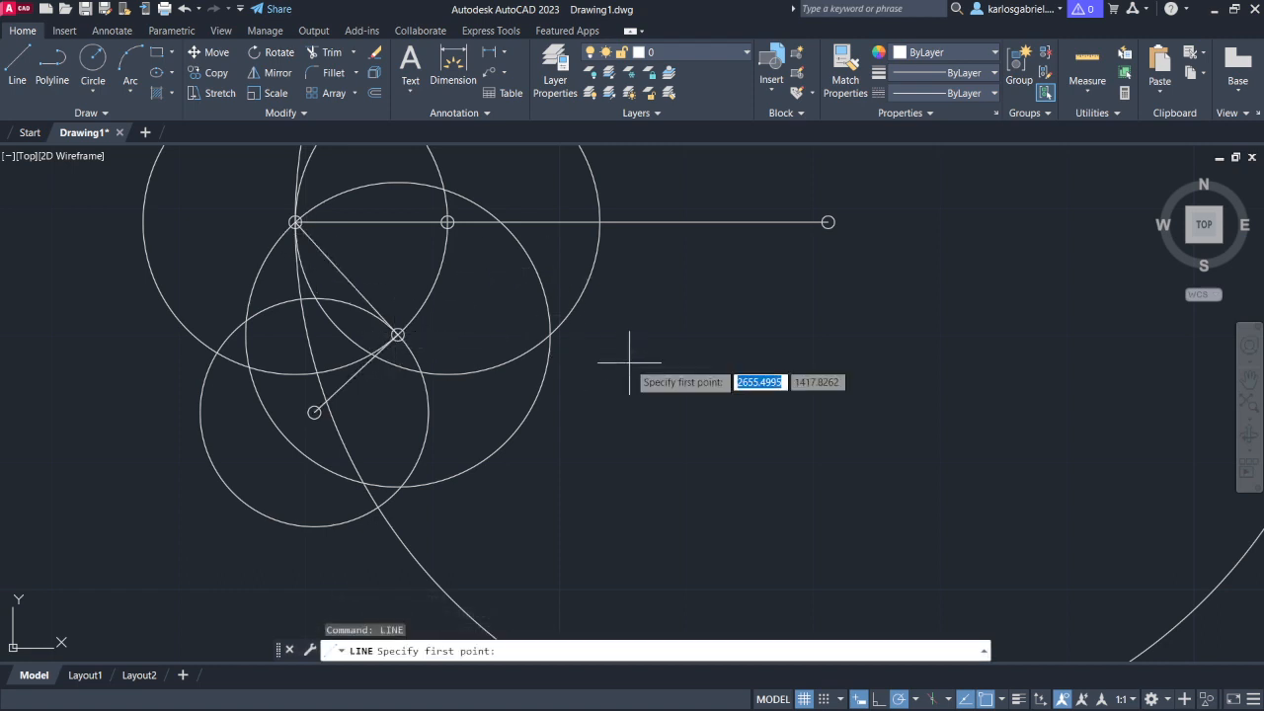
click(397, 335)
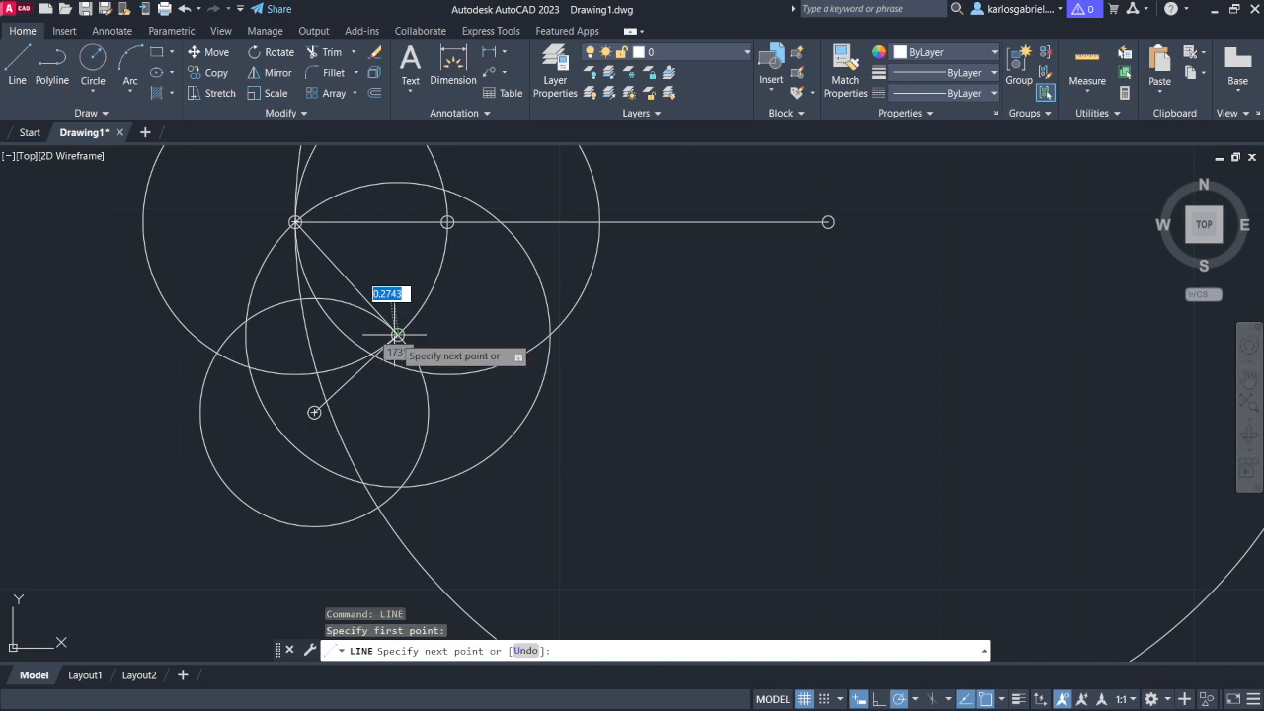
click(502, 445)
key(Escape)
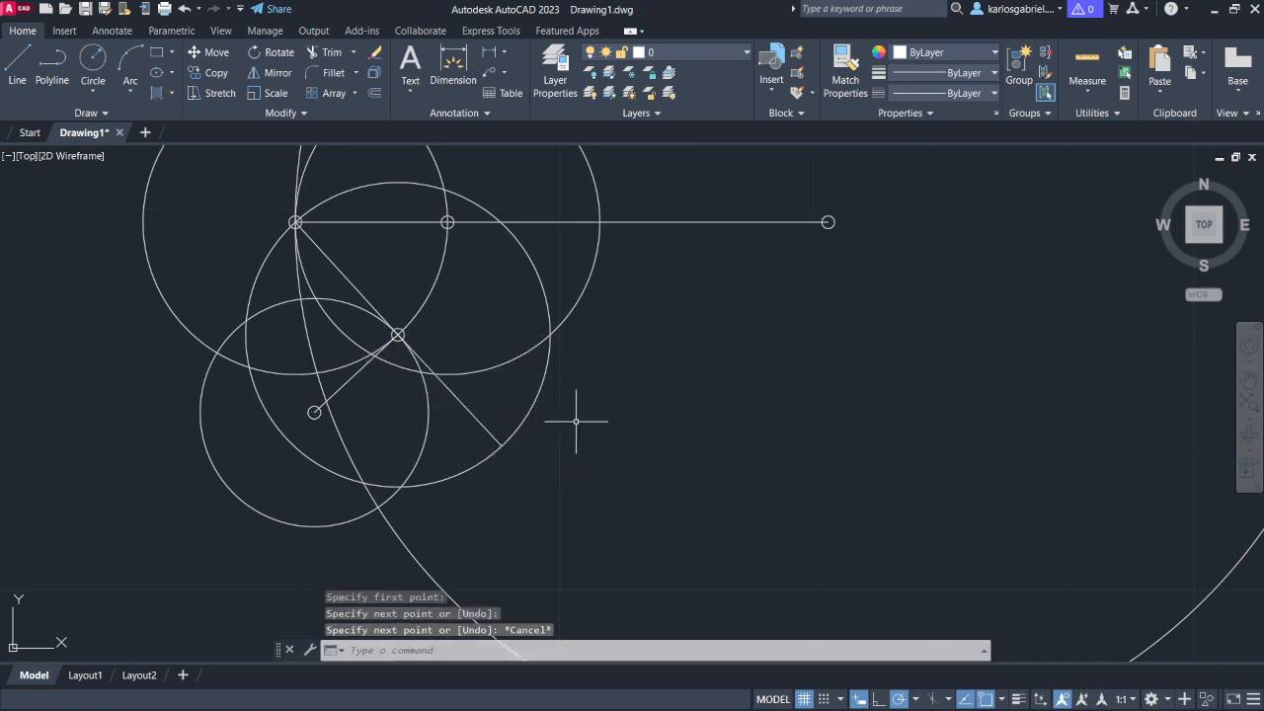
- Add a pin circle of radius 0.5 at the lower end of the extended sloping link
text(cir)
key(Return)
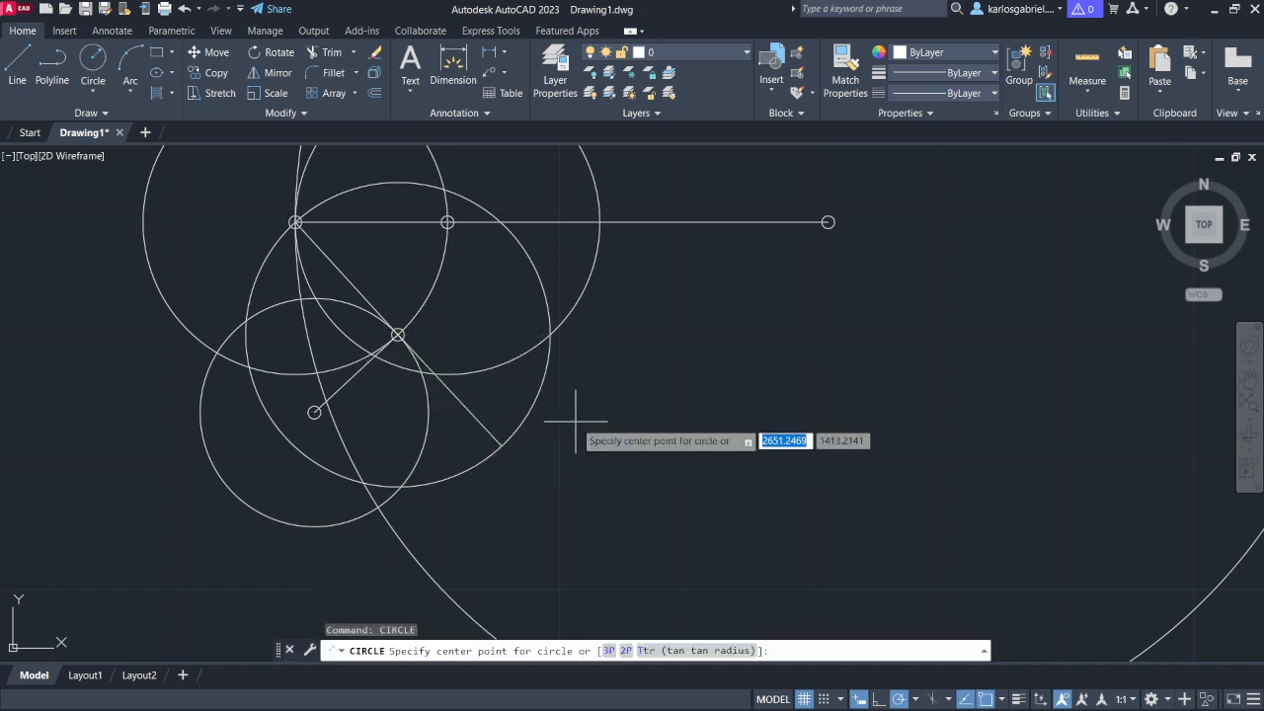
click(501, 445)
text(.5)
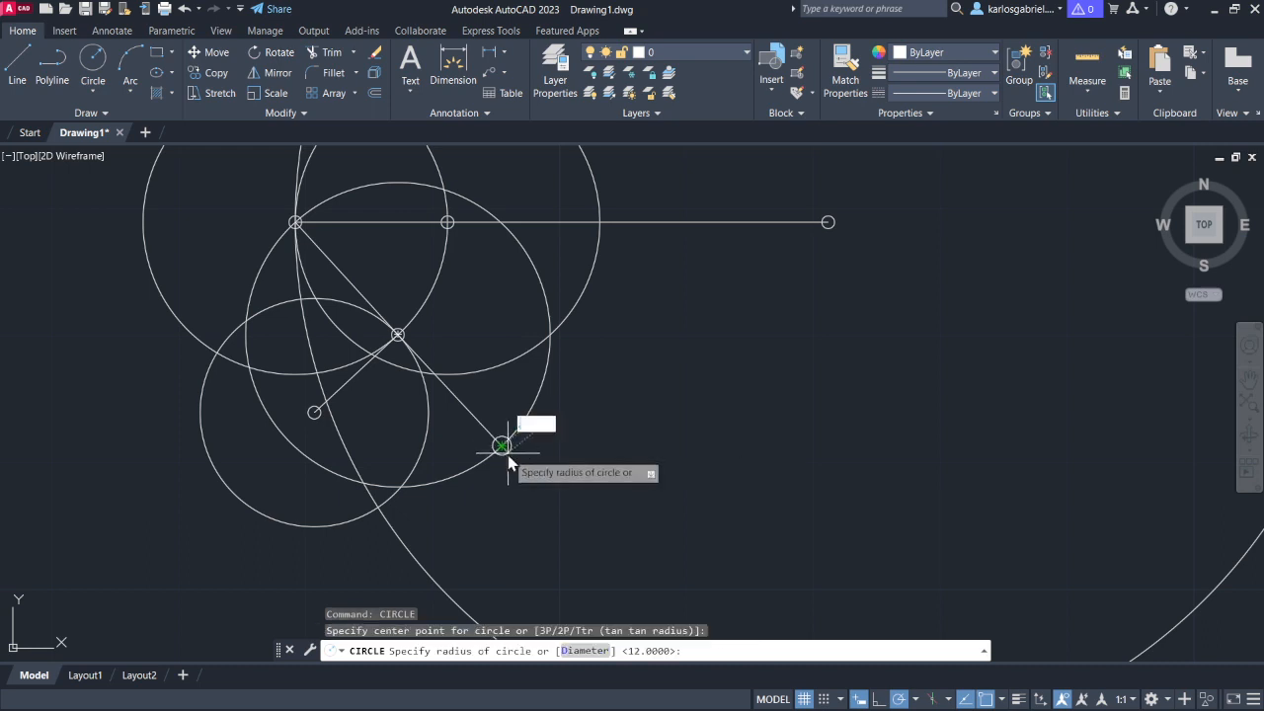
key(Return)
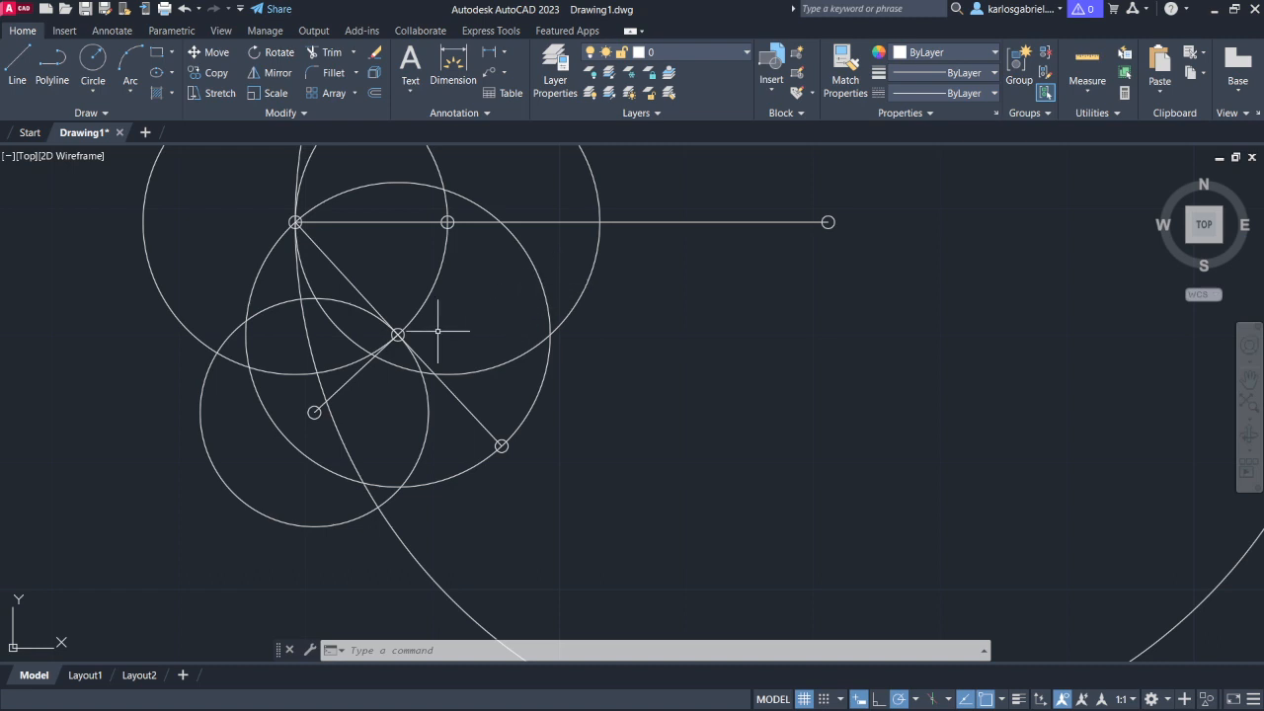
- Reread the L-5 problem statement image for how links BH and GH are pinned, and return to the AutoCAD drawing
key(alt+Tab)
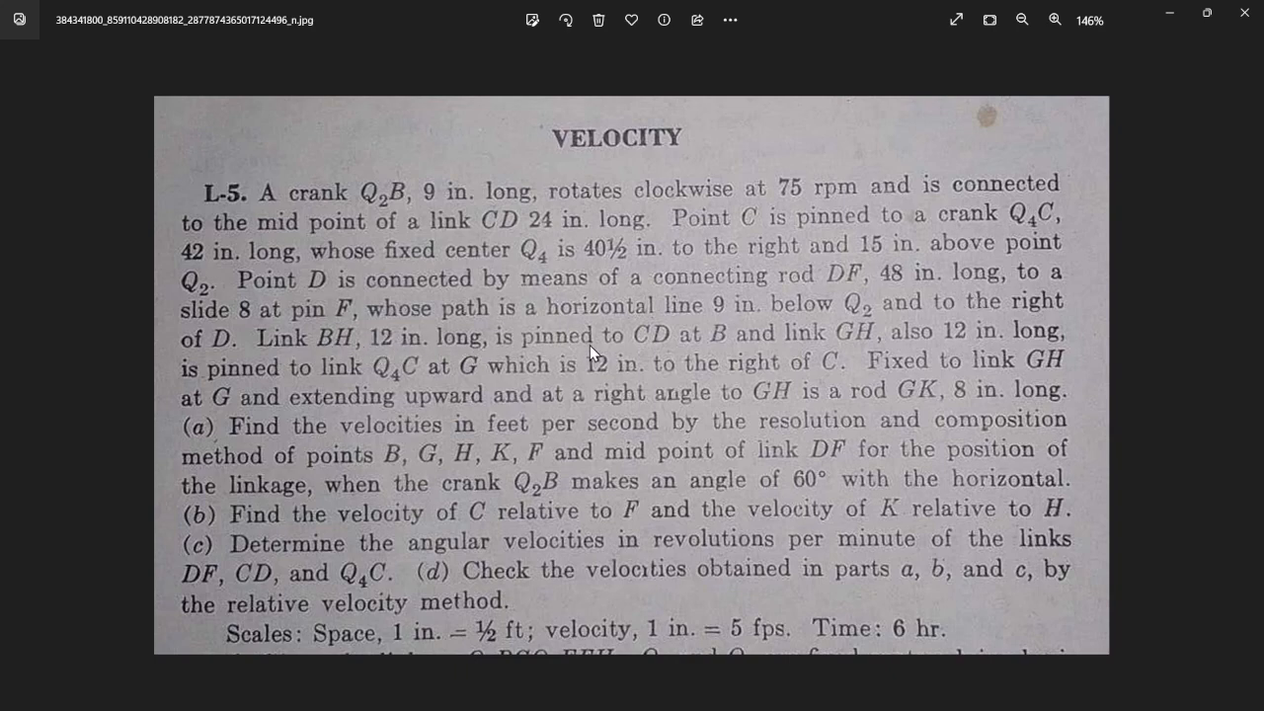
key(alt+Tab)
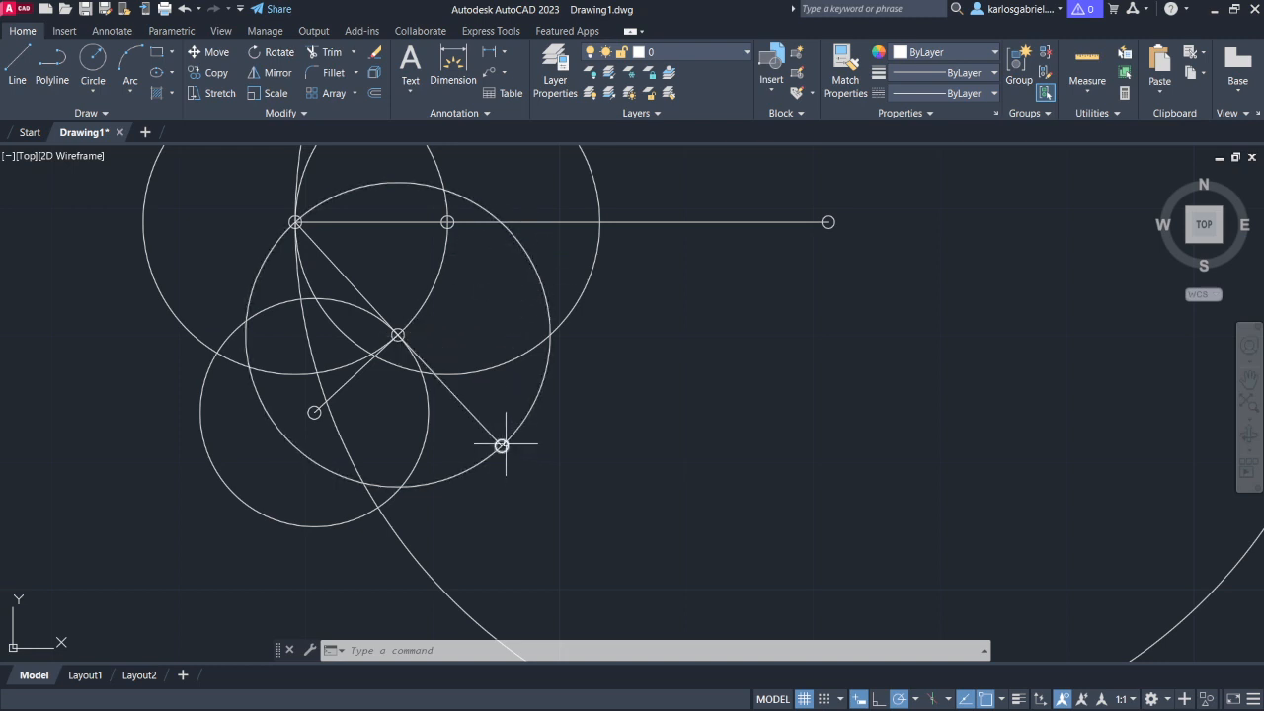
- Highlight the radius-12 circles around the pin on the horizontal line and the crank's upper pin to examine where they cross
click(595, 429)
click(627, 387)
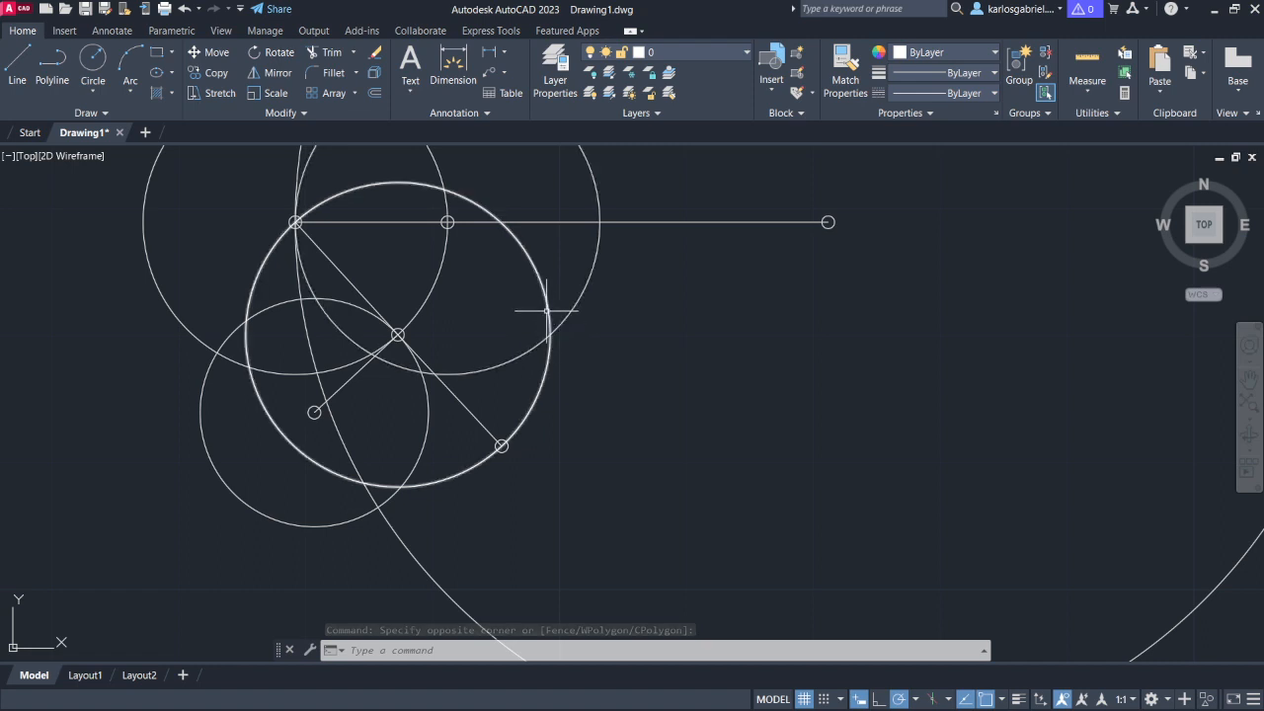
click(587, 285)
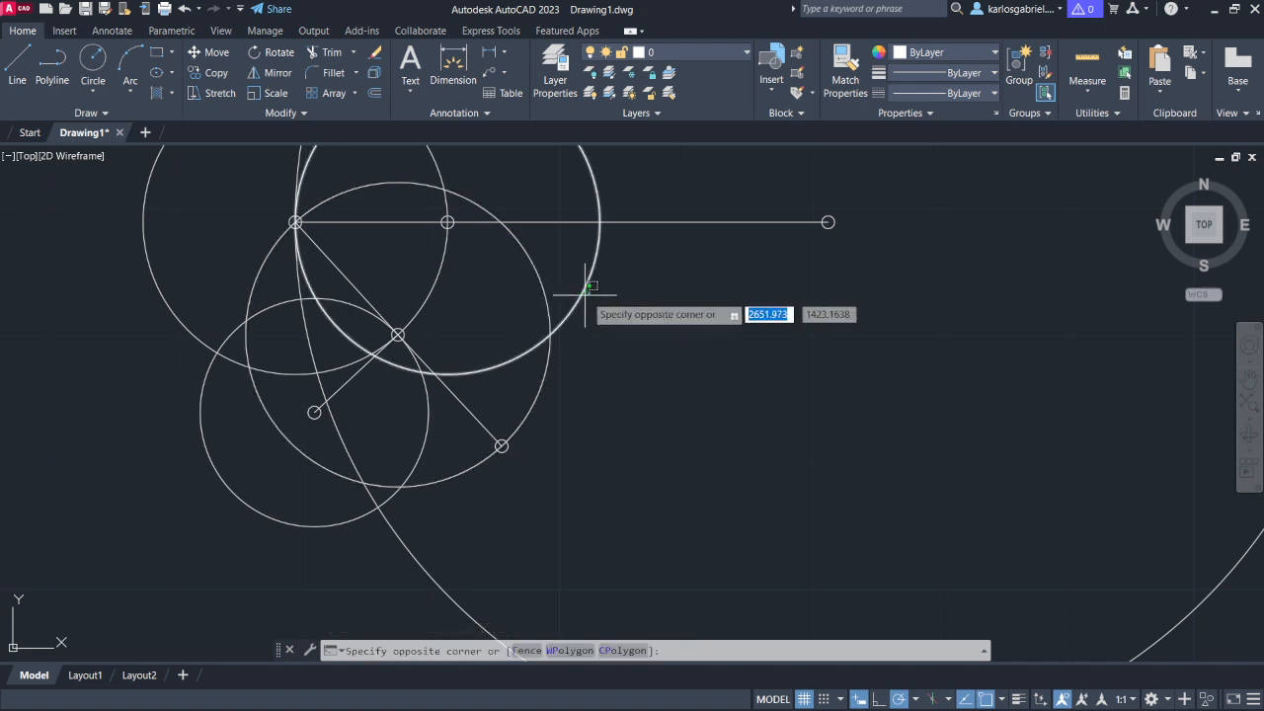
click(590, 288)
drag(593, 289, 581, 259)
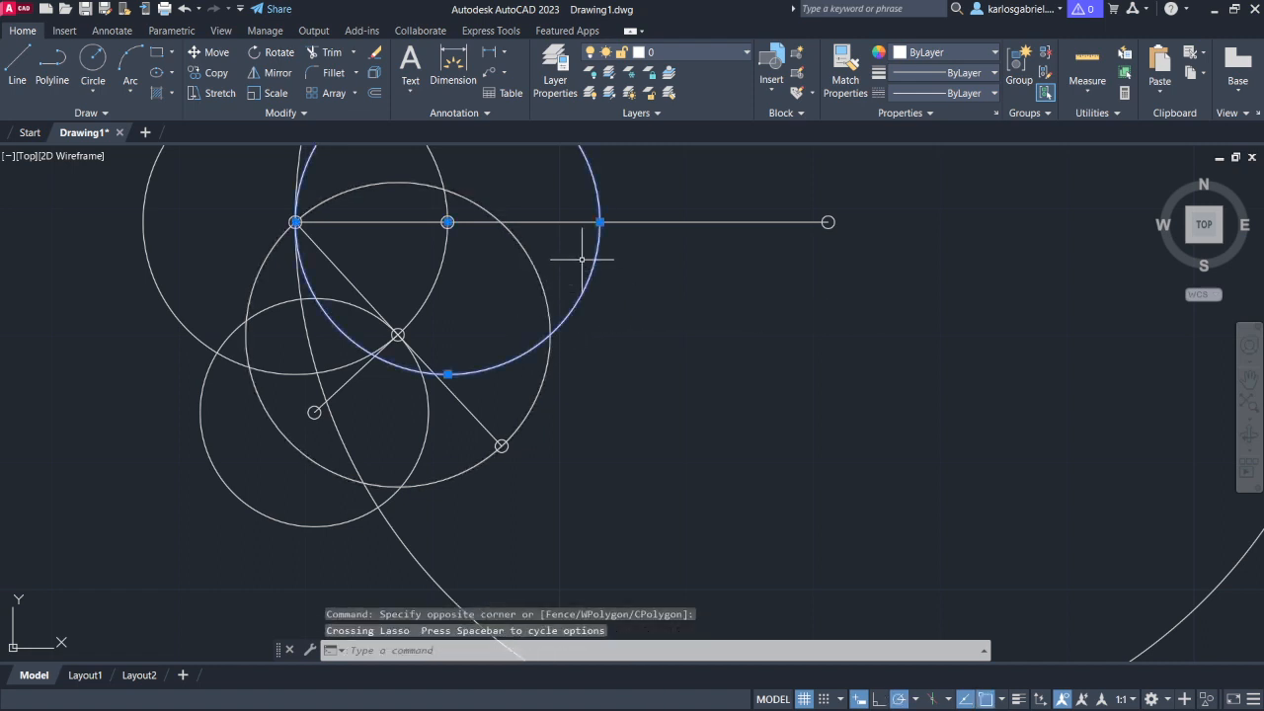
click(629, 332)
click(572, 369)
click(570, 369)
key(Escape)
key(Escape)
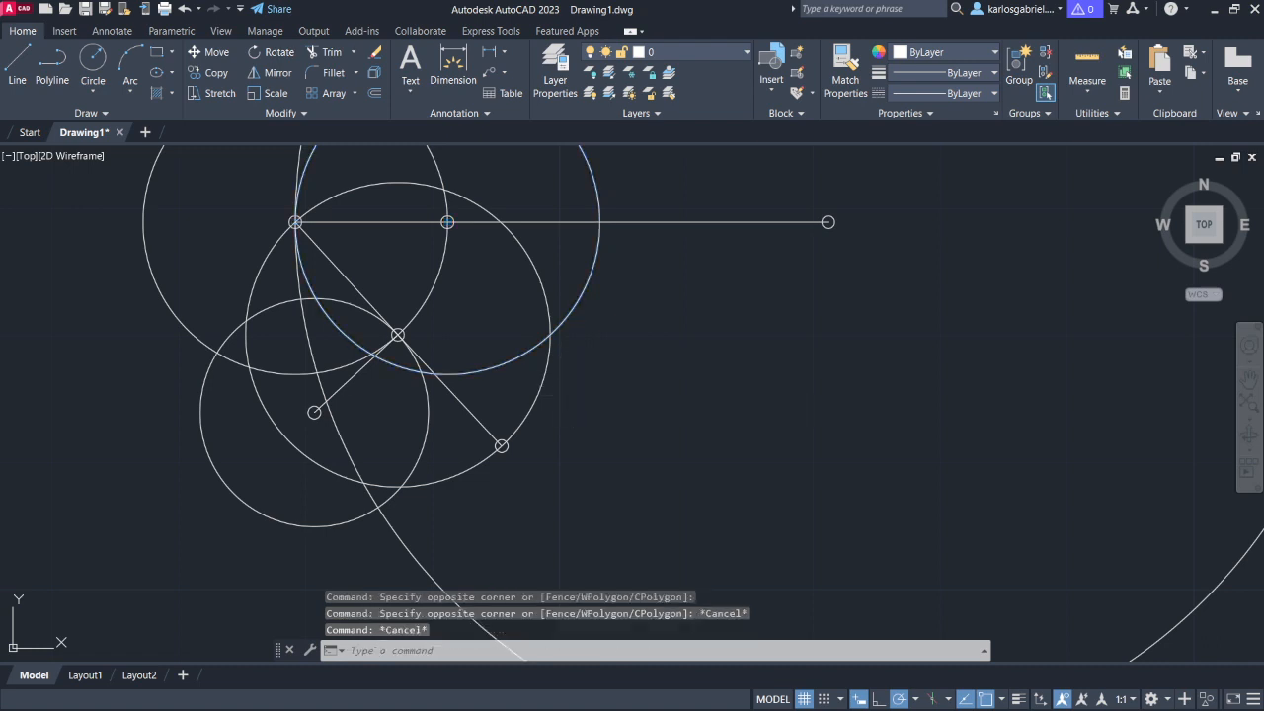
click(540, 383)
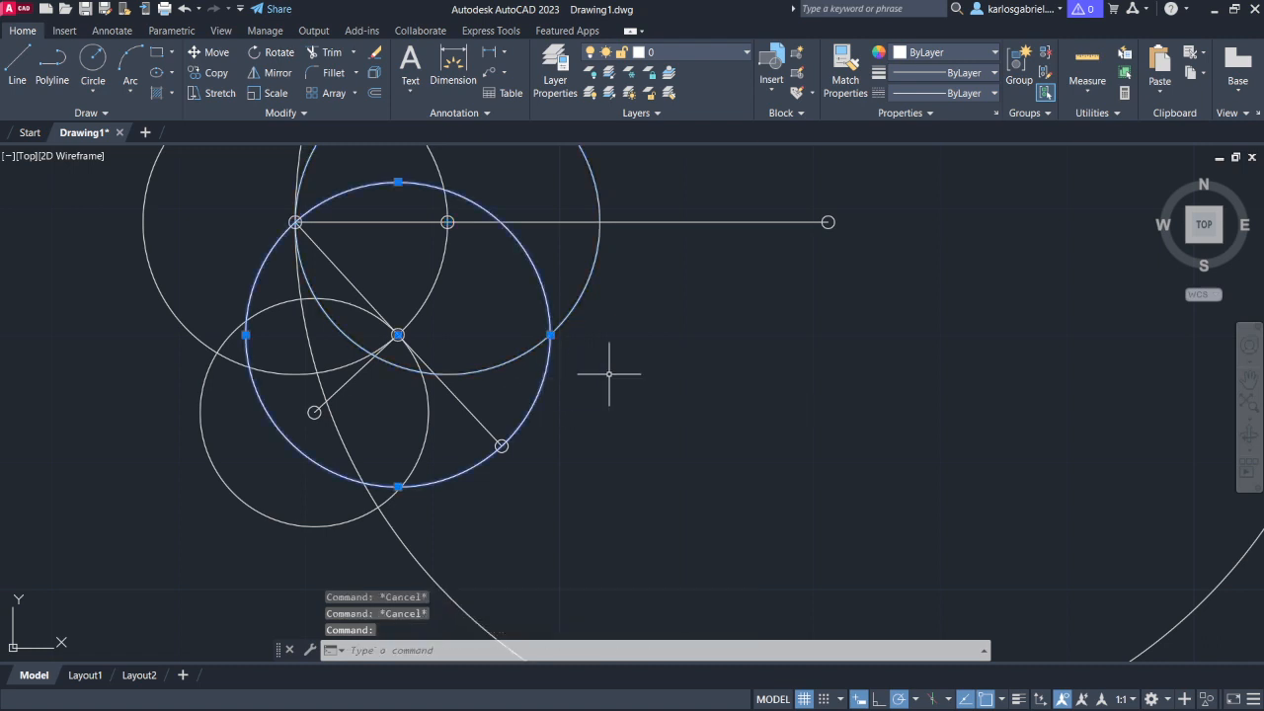
key(Escape)
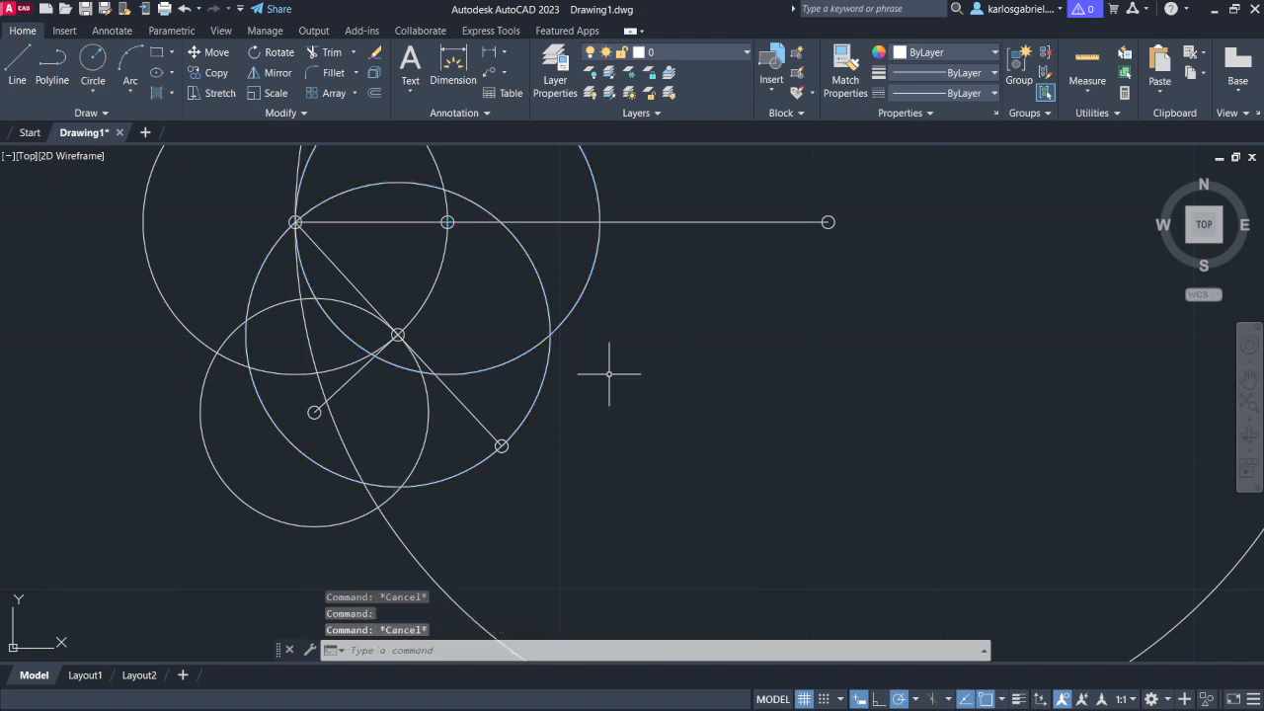
text(l)
key(Return)
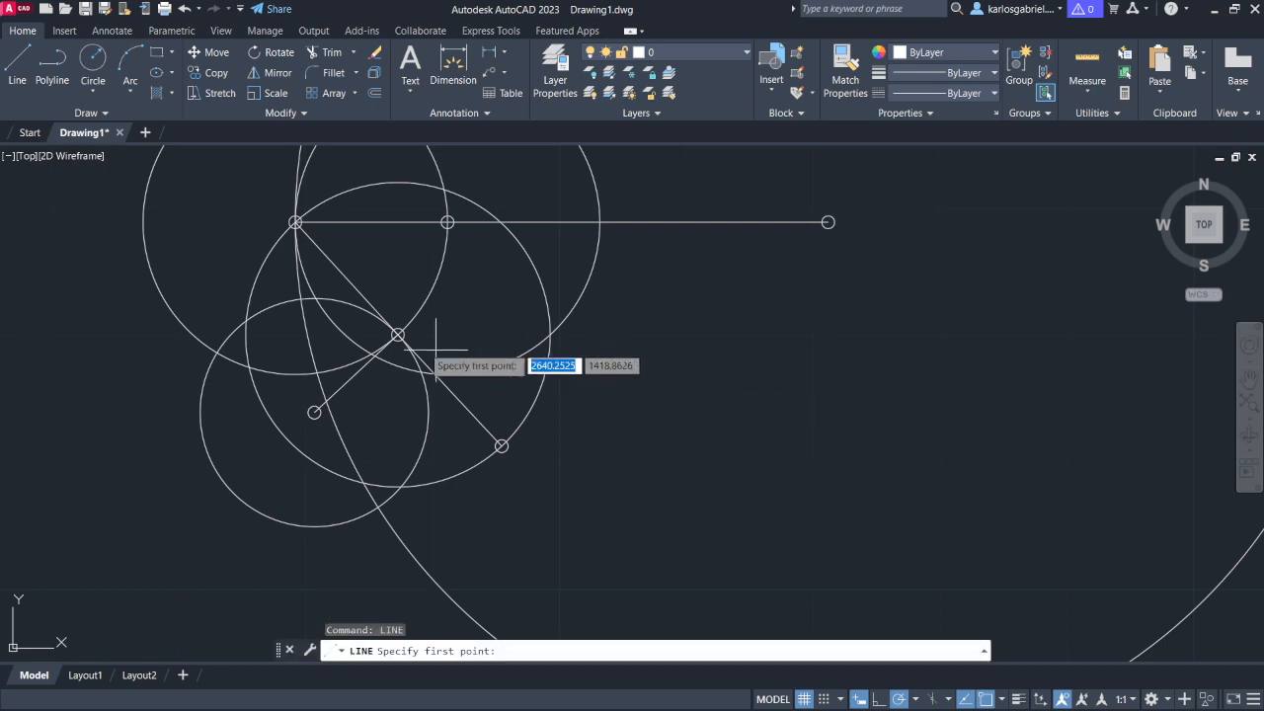
scroll(396, 335, up, 5)
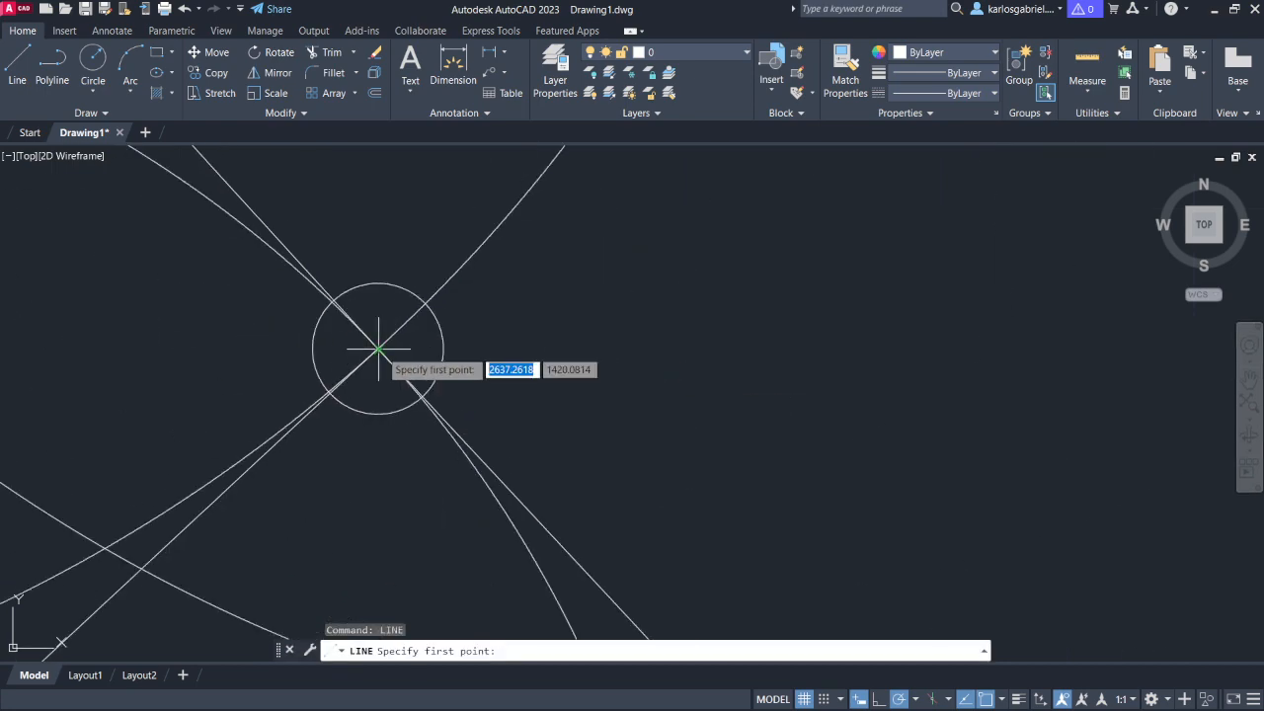
click(378, 349)
scroll(504, 365, down, 8)
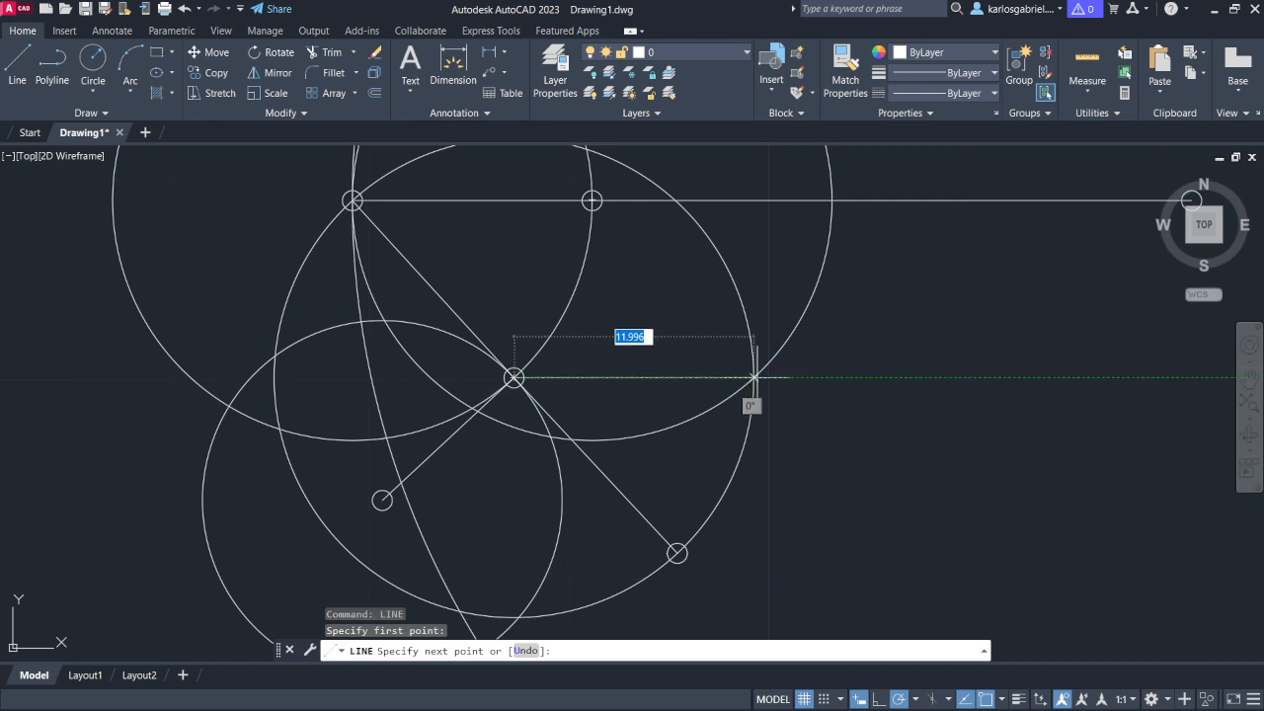
key(Escape)
- Draw link BH as a horizontal line from the crank's upper pin to the right-hand crossing of the two radius-12 circles
scroll(558, 376, up, 5)
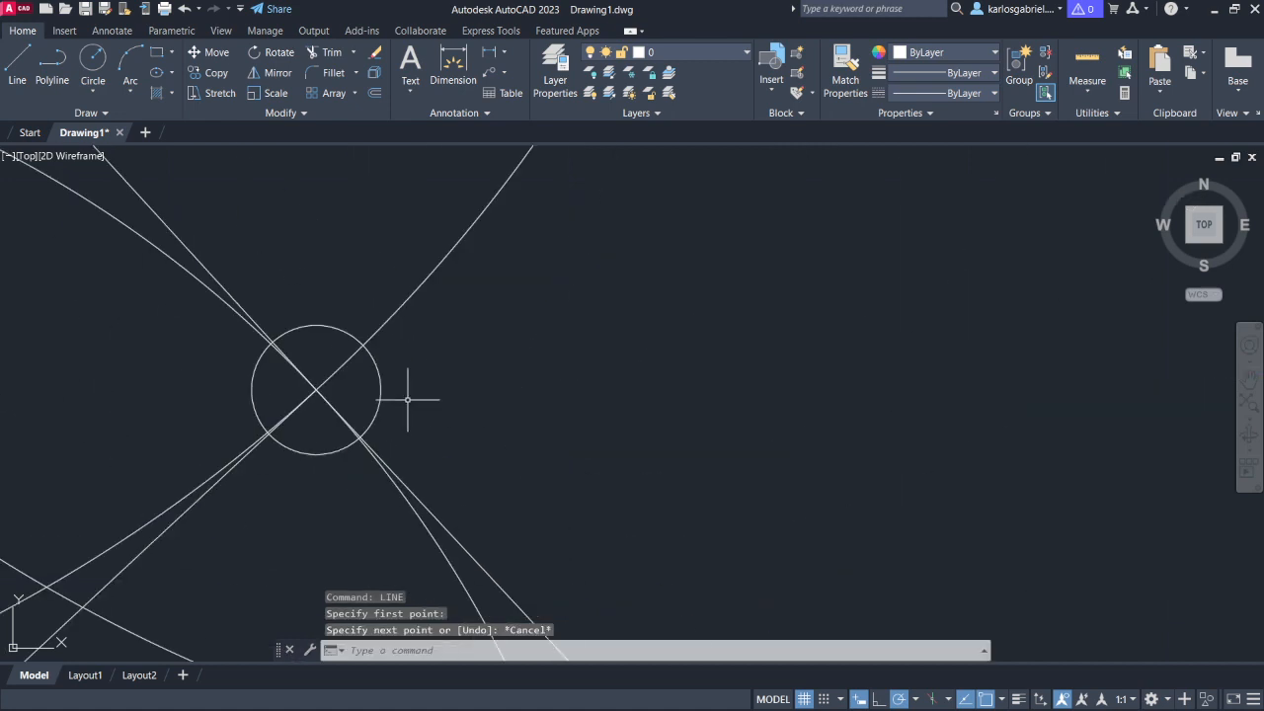
middle_drag(347, 411, 445, 395)
scroll(446, 395, up, 2)
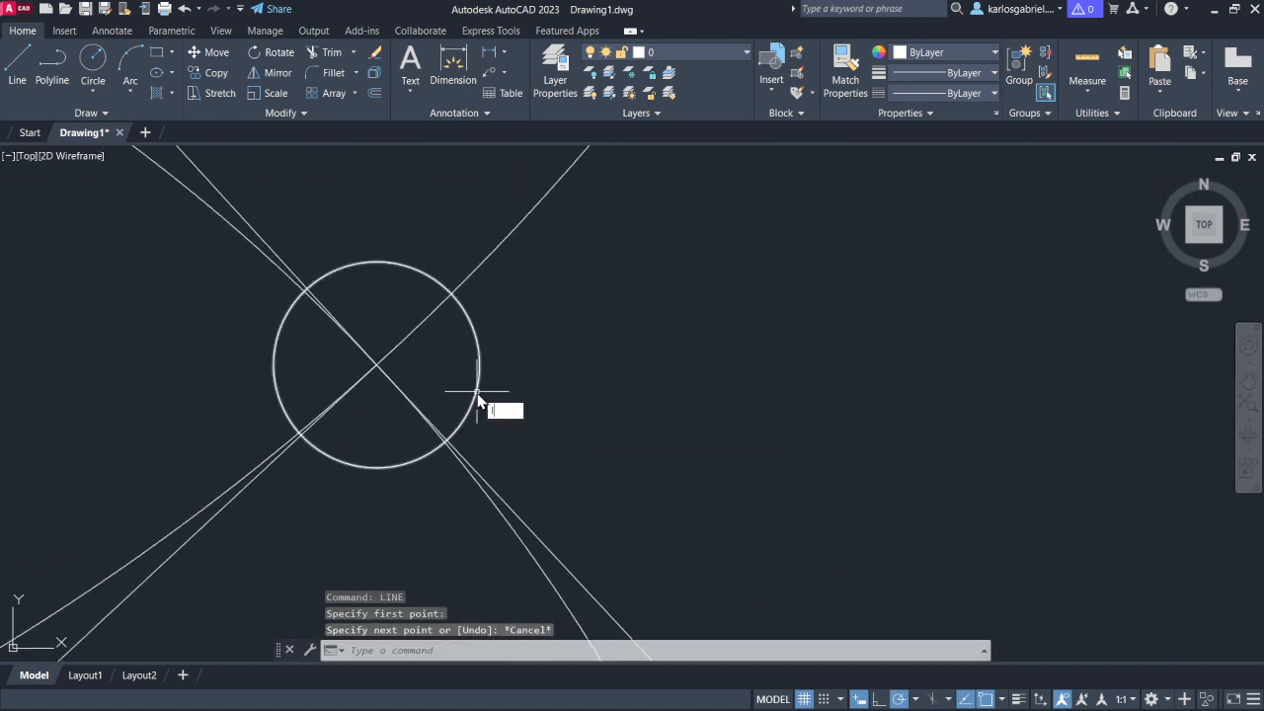
key(Return)
click(376, 365)
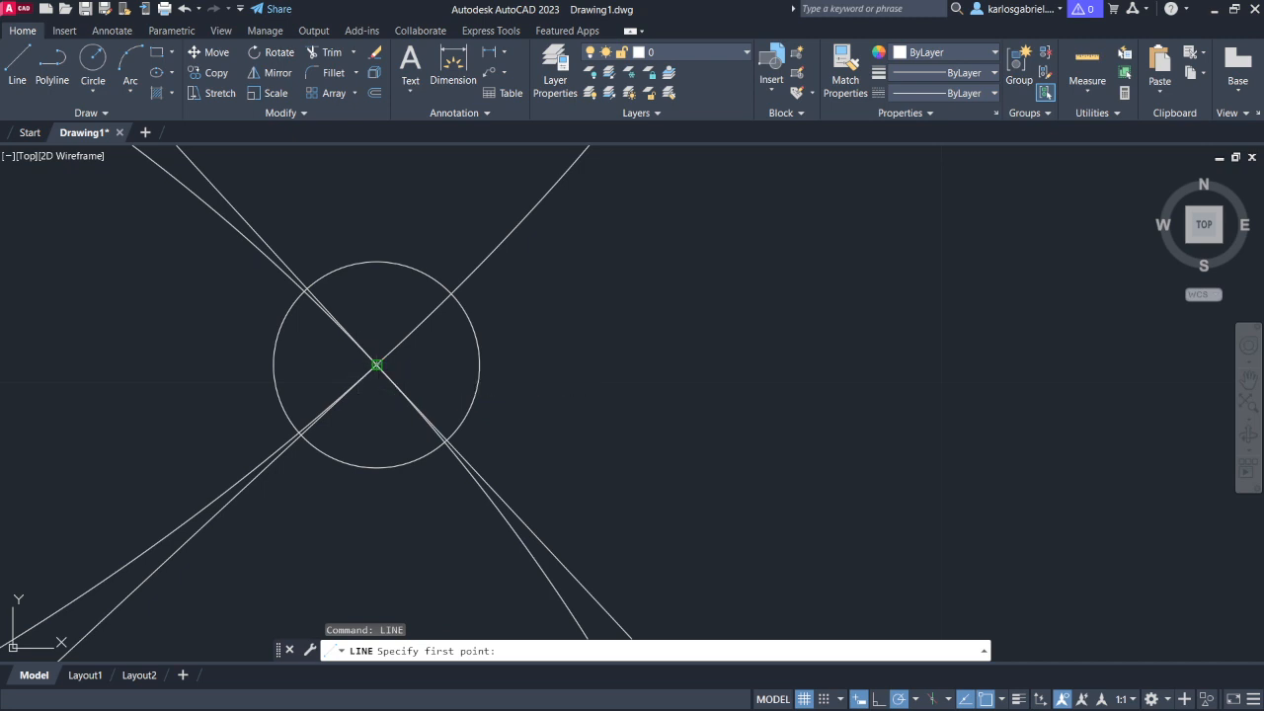
scroll(781, 350, down, 4)
scroll(973, 352, down, 4)
middle_drag(976, 352, 607, 352)
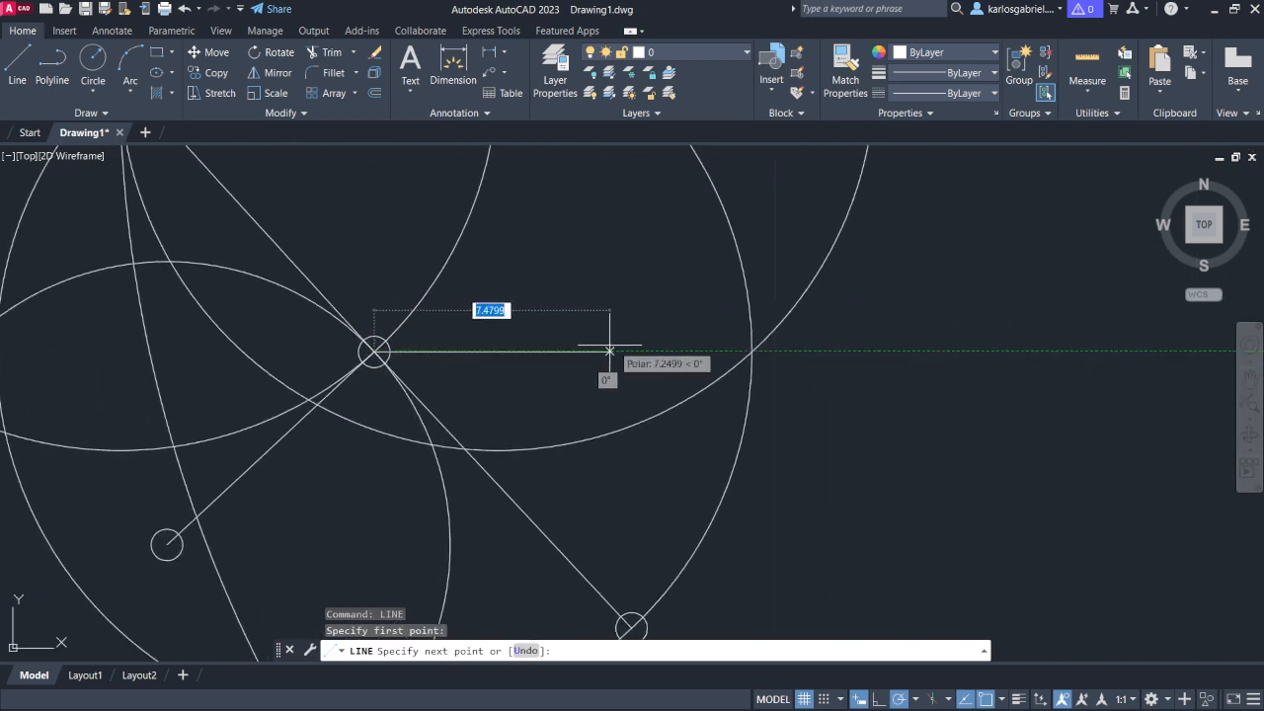
click(751, 351)
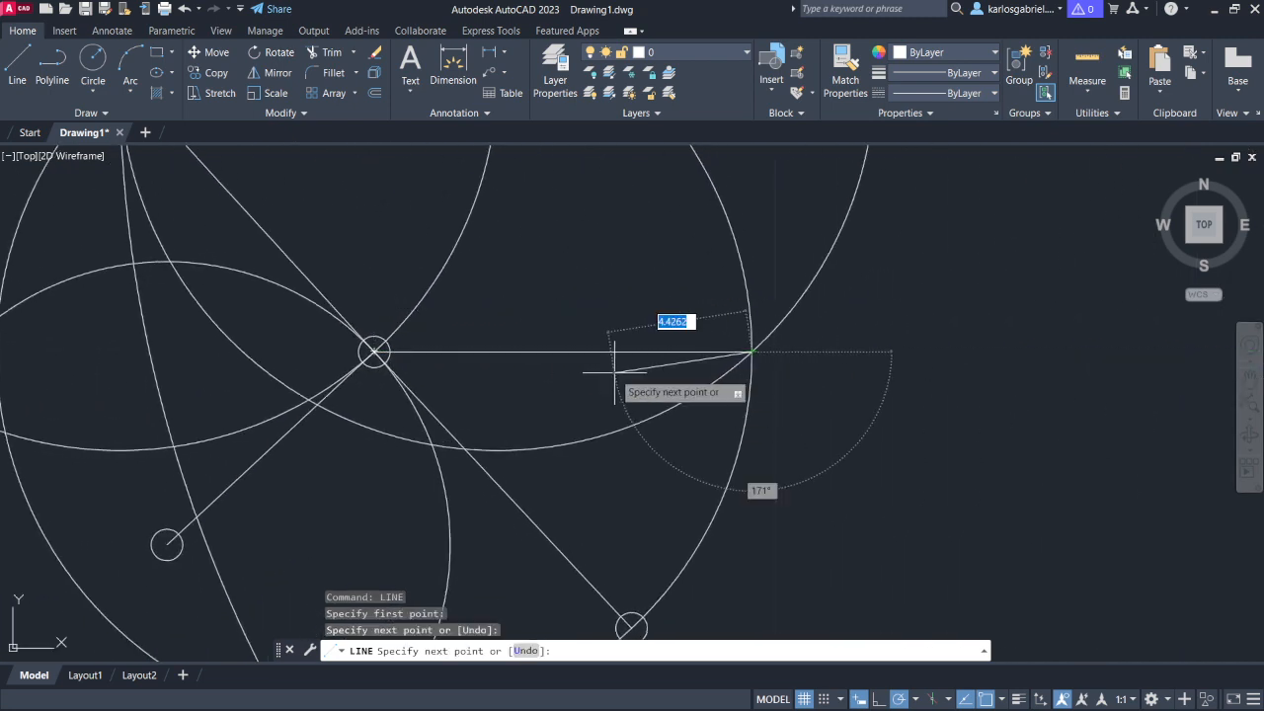
key(Escape)
- Draw link GH from the middle pin on the horizontal crank to the free end of link BH
scroll(757, 375, down, 4)
middle_drag(808, 370, 758, 405)
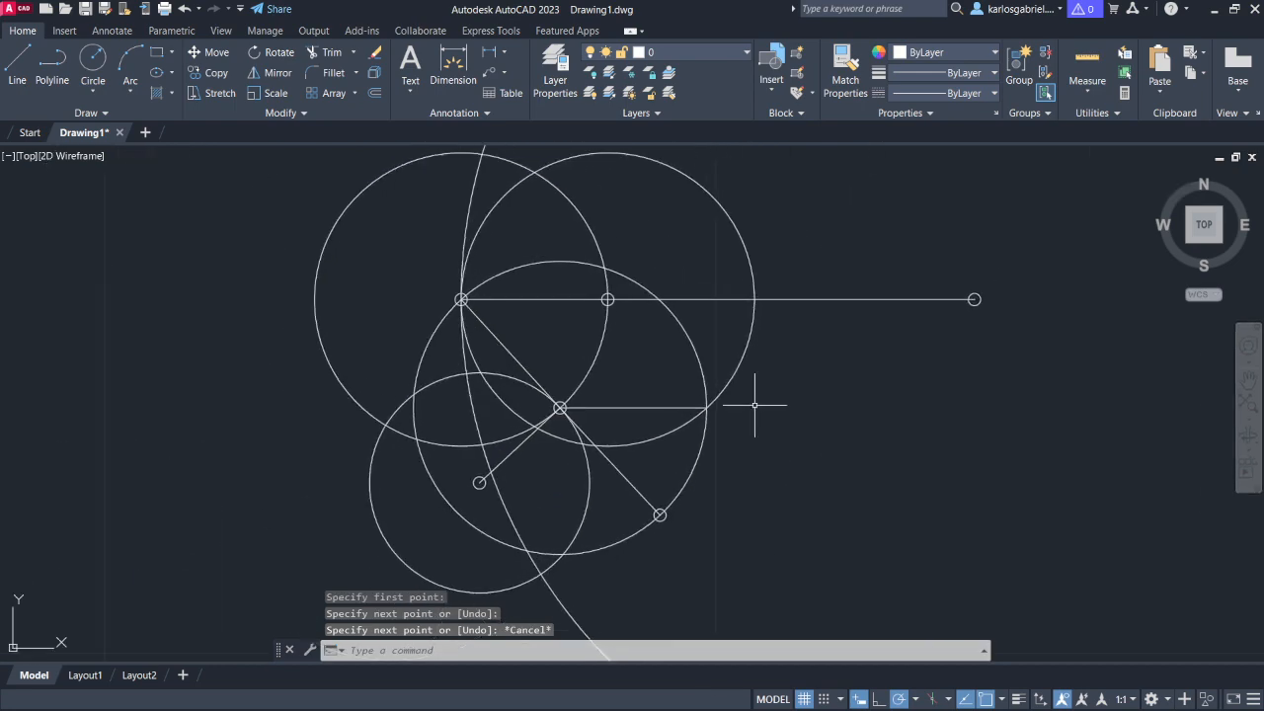
text(l)
key(Return)
scroll(750, 402, up, 4)
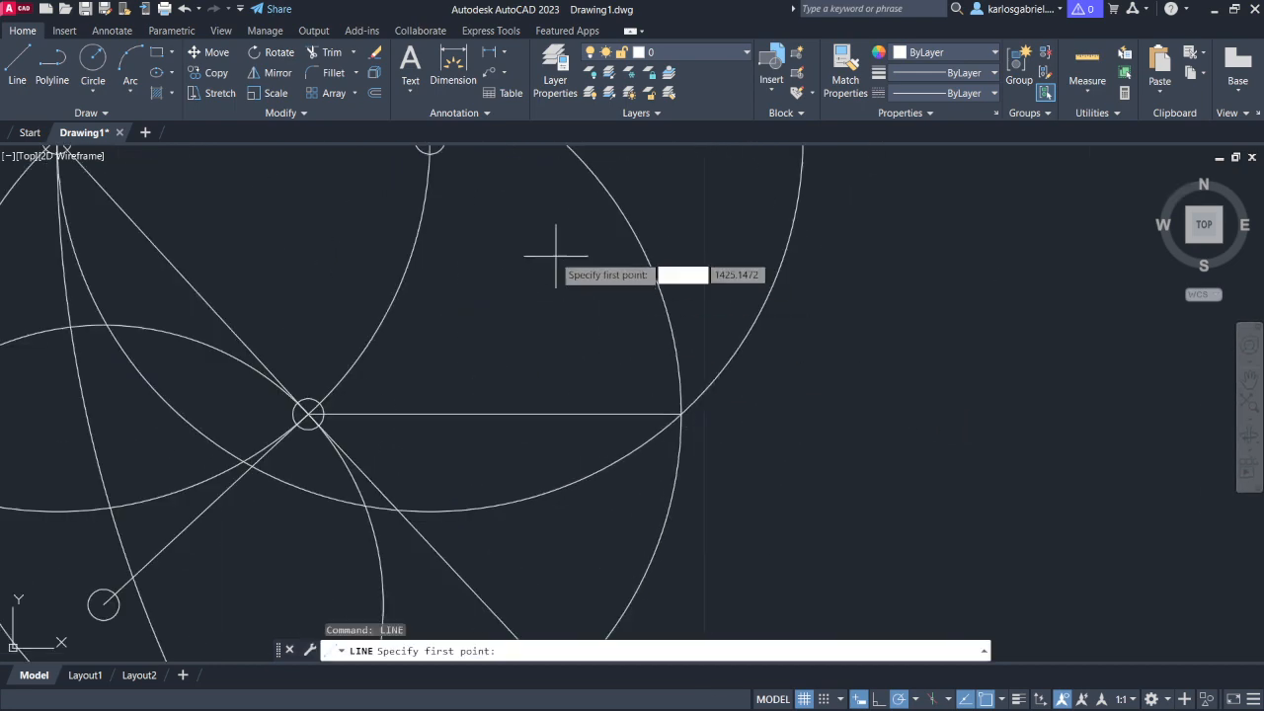
scroll(536, 248, down, 2)
click(468, 179)
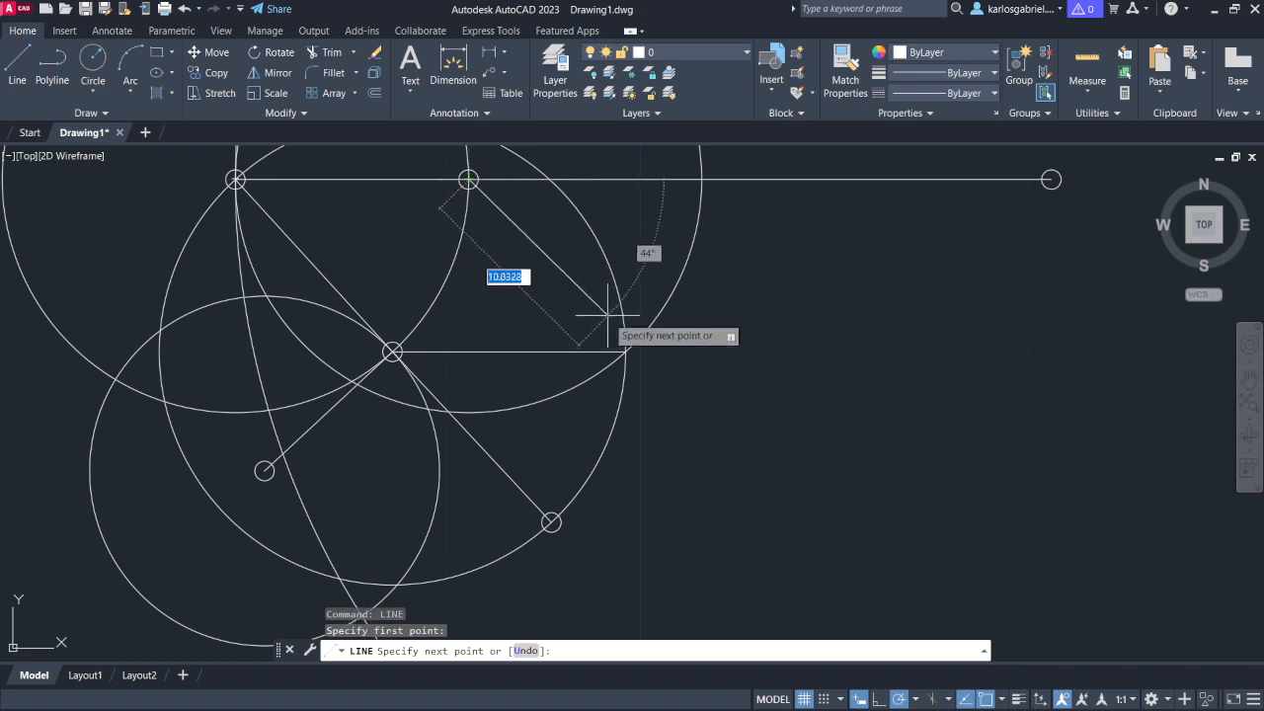
click(624, 350)
key(Return)
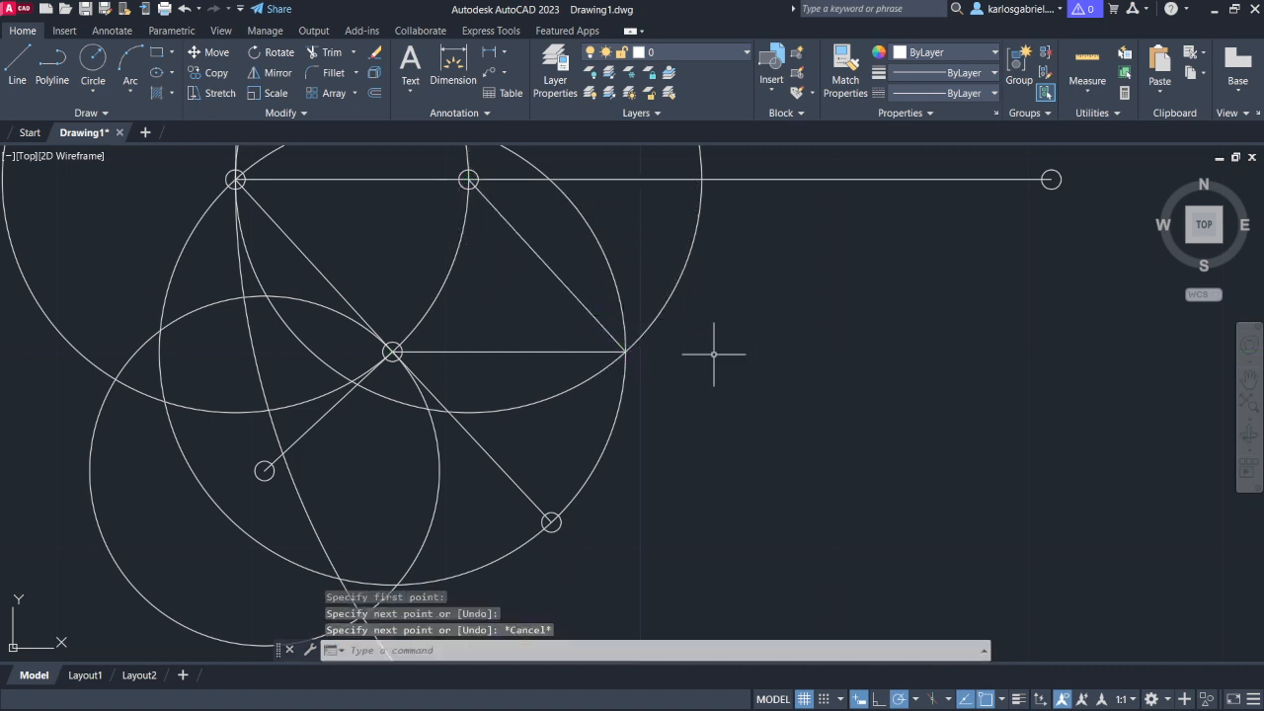
- Add a pin circle of radius 0.5 at joint H, where links BH and GH meet
text(ci)
key(Return)
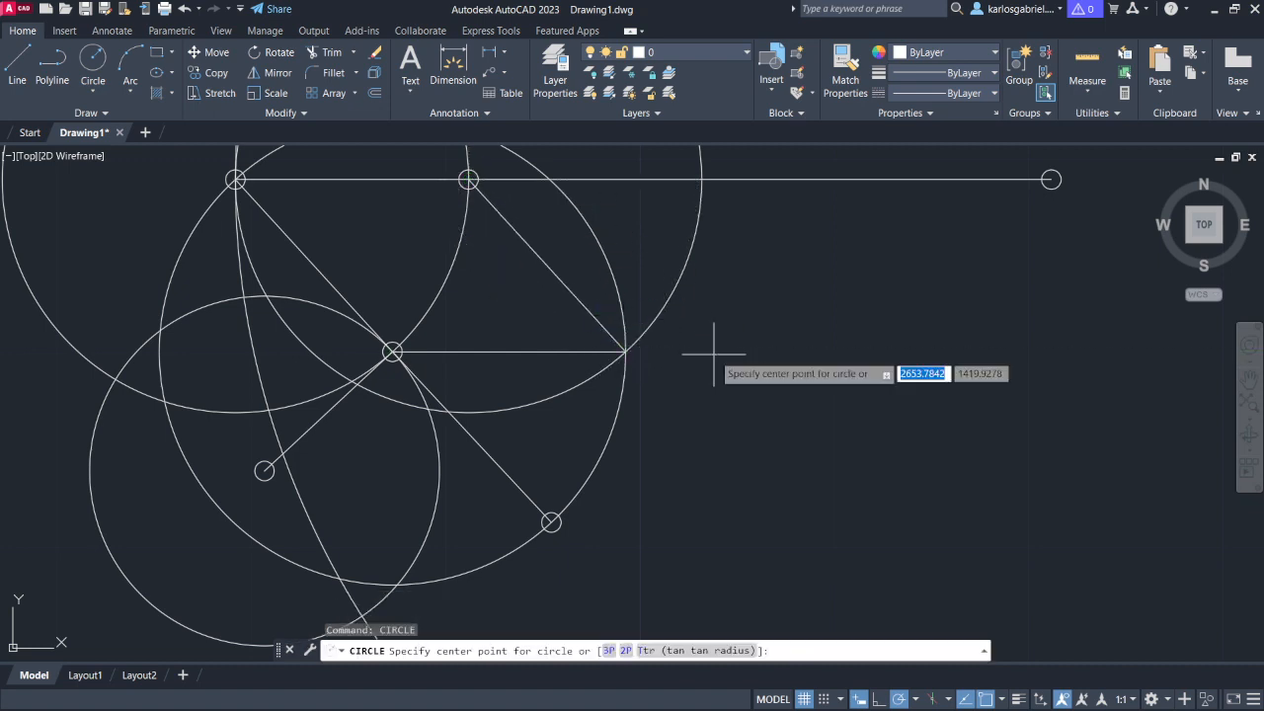
click(624, 350)
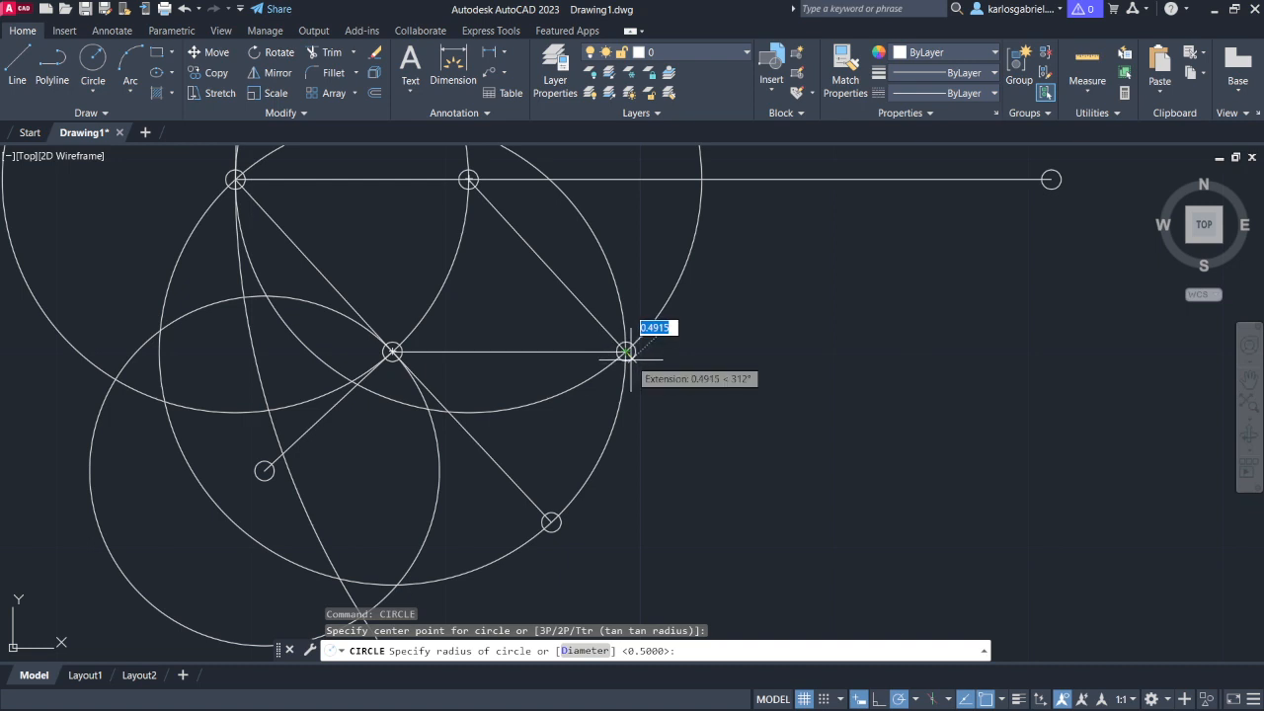
text(.5)
key(Return)
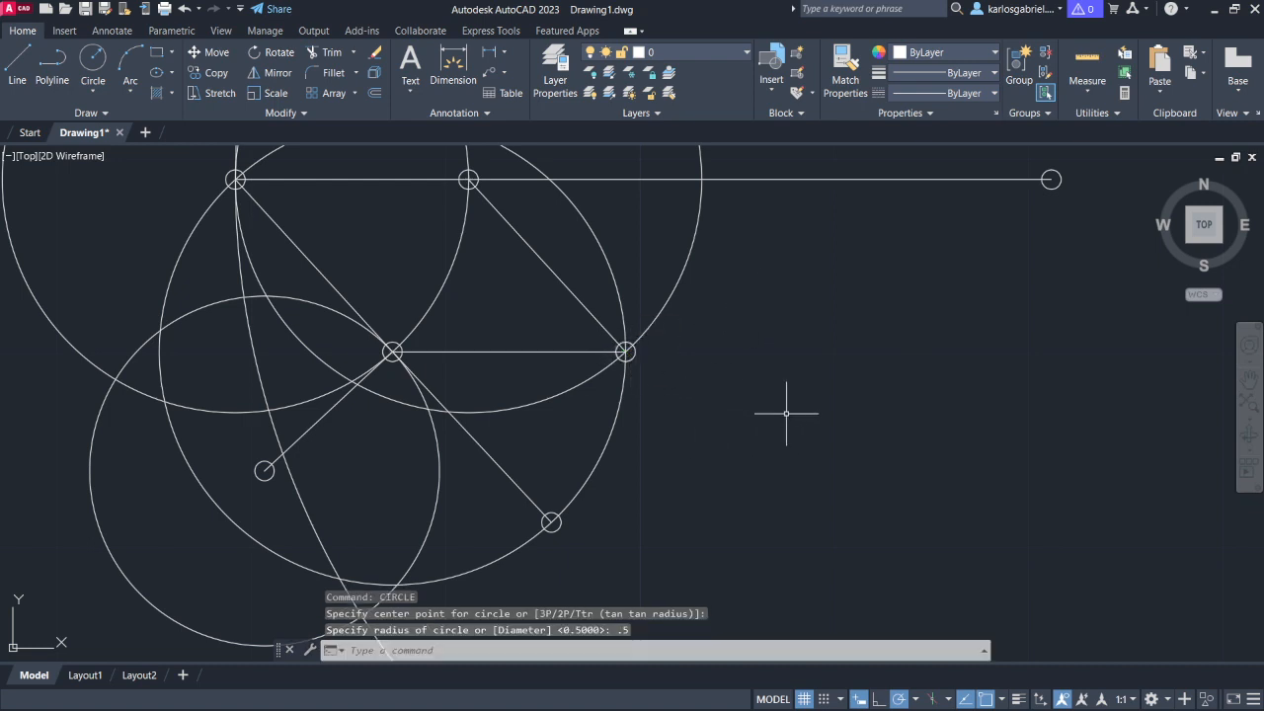
key(Escape)
- Reread the L-5 problem statement image for connecting rod DF and the slide's path, and return to the AutoCAD drawing
scroll(755, 408, down, 2)
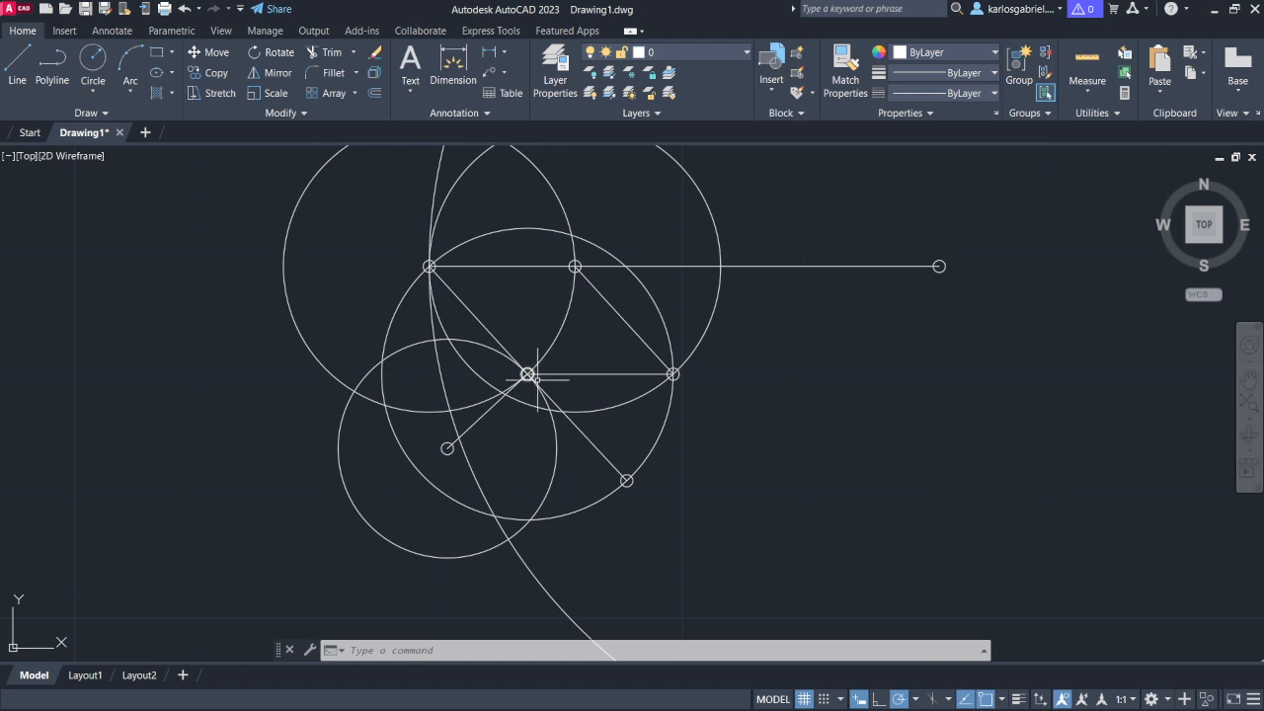
scroll(606, 333, down, 2)
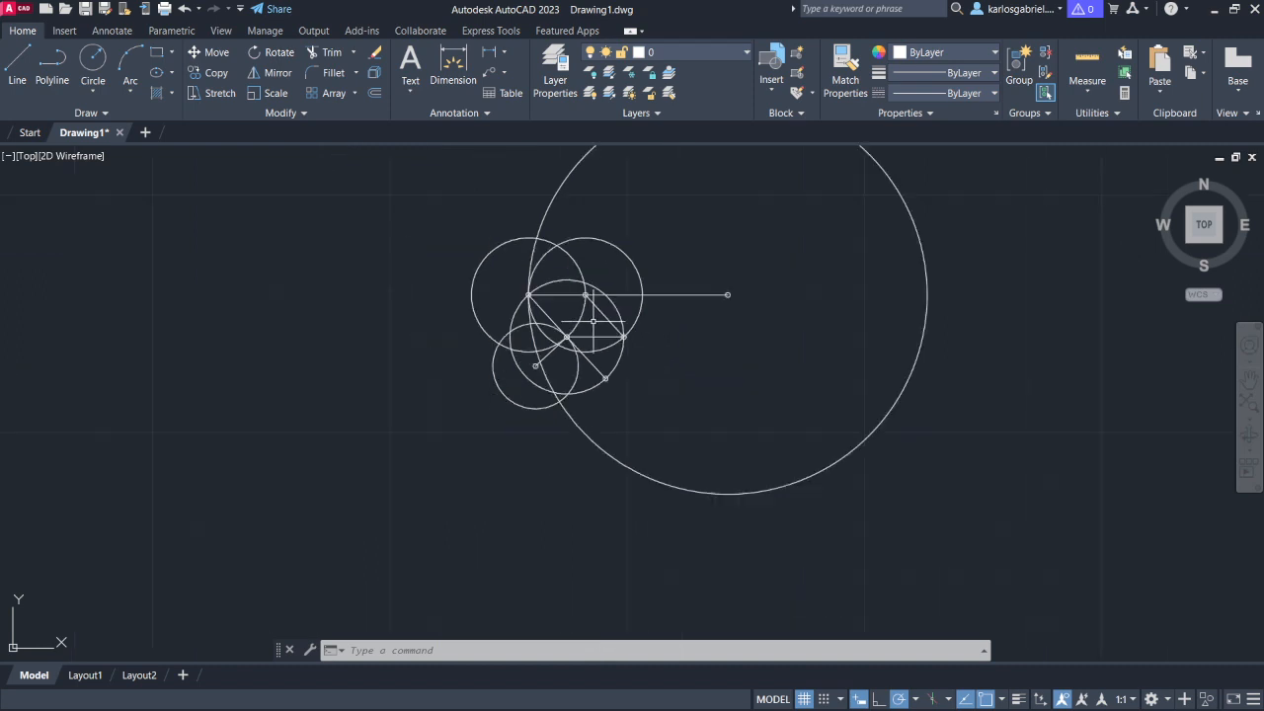
scroll(598, 332, up, 2)
middle_drag(598, 333, 466, 259)
key(alt+Tab)
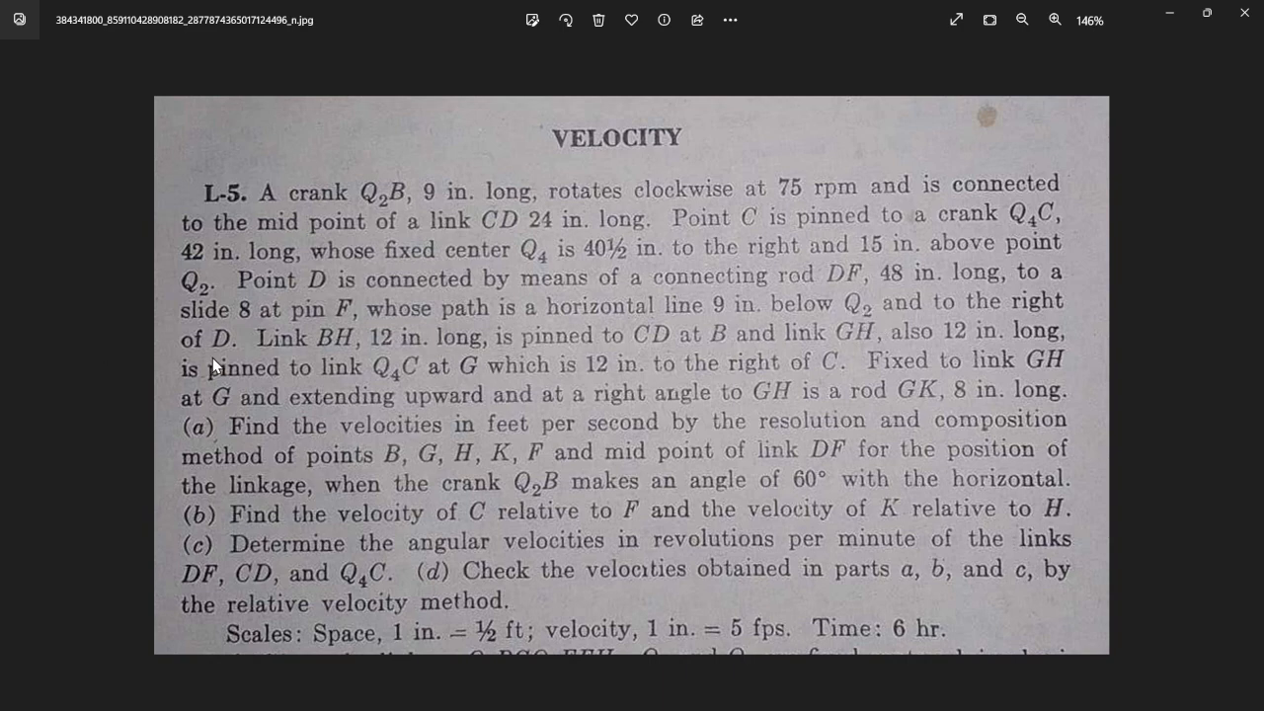
key(alt+Tab)
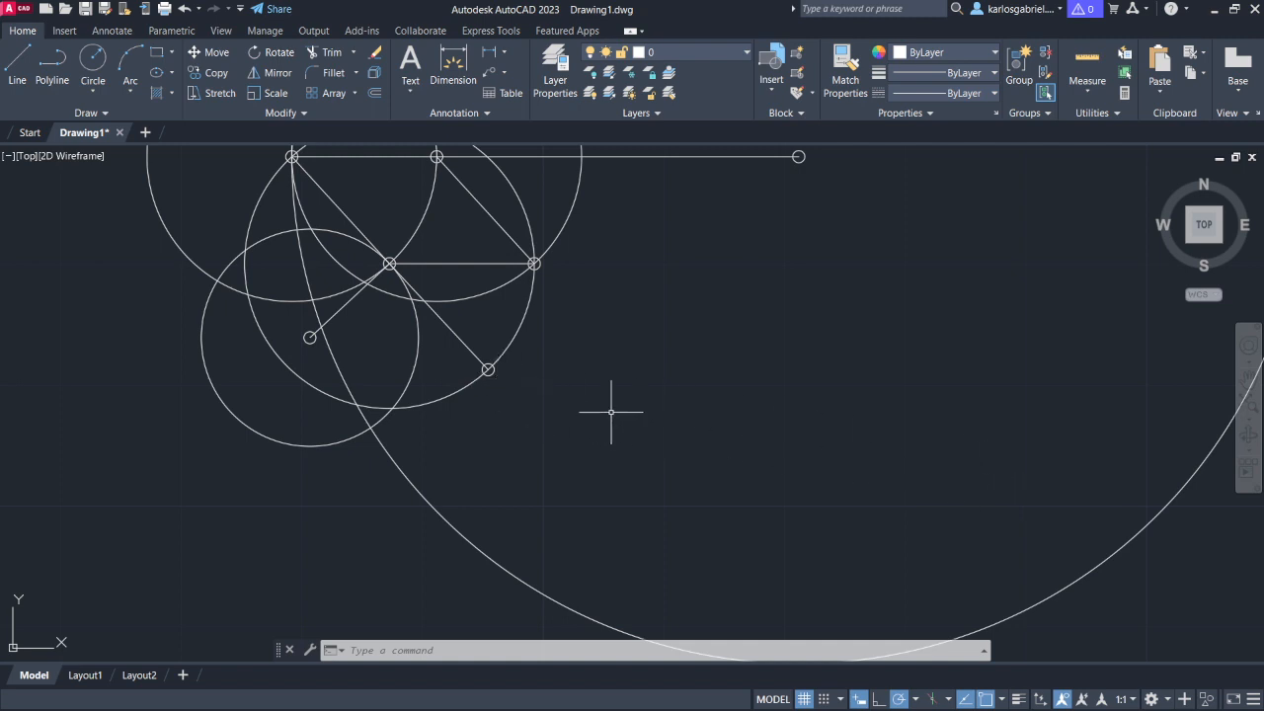
- Draw a vertical construction line 9 units straight down from the fixed center pin of crank Q2B
text(l)
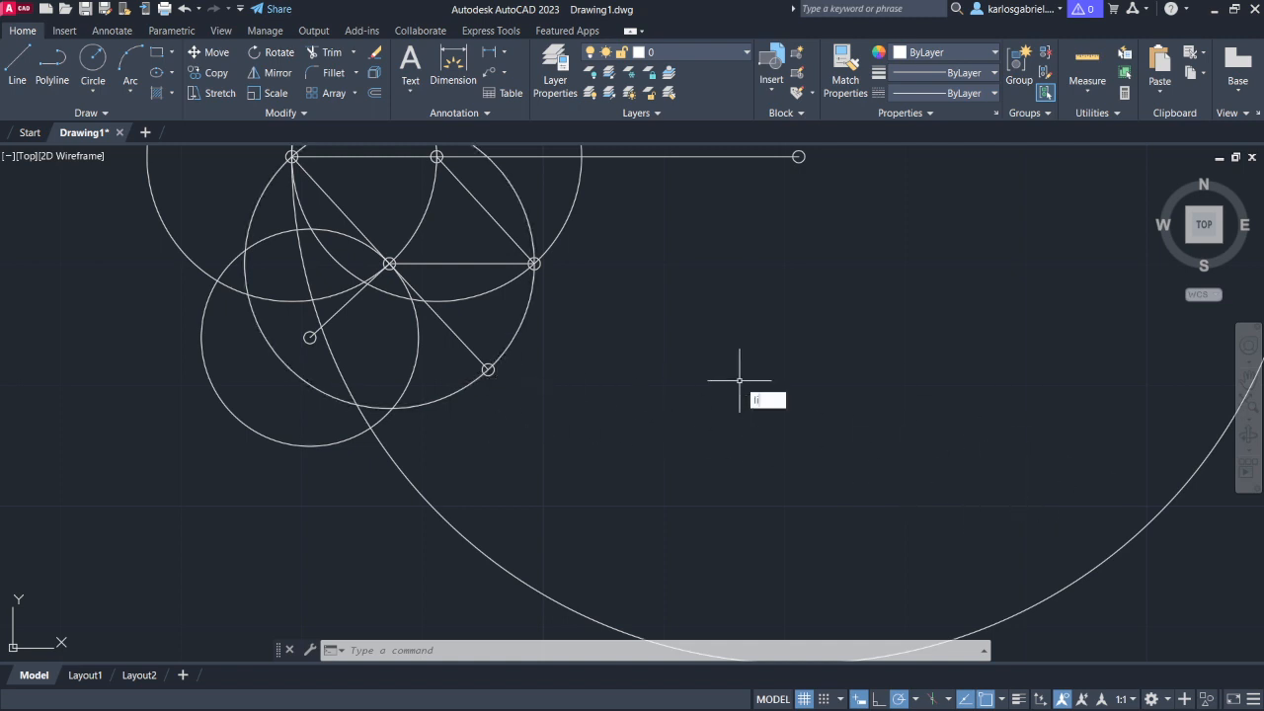
key(Return)
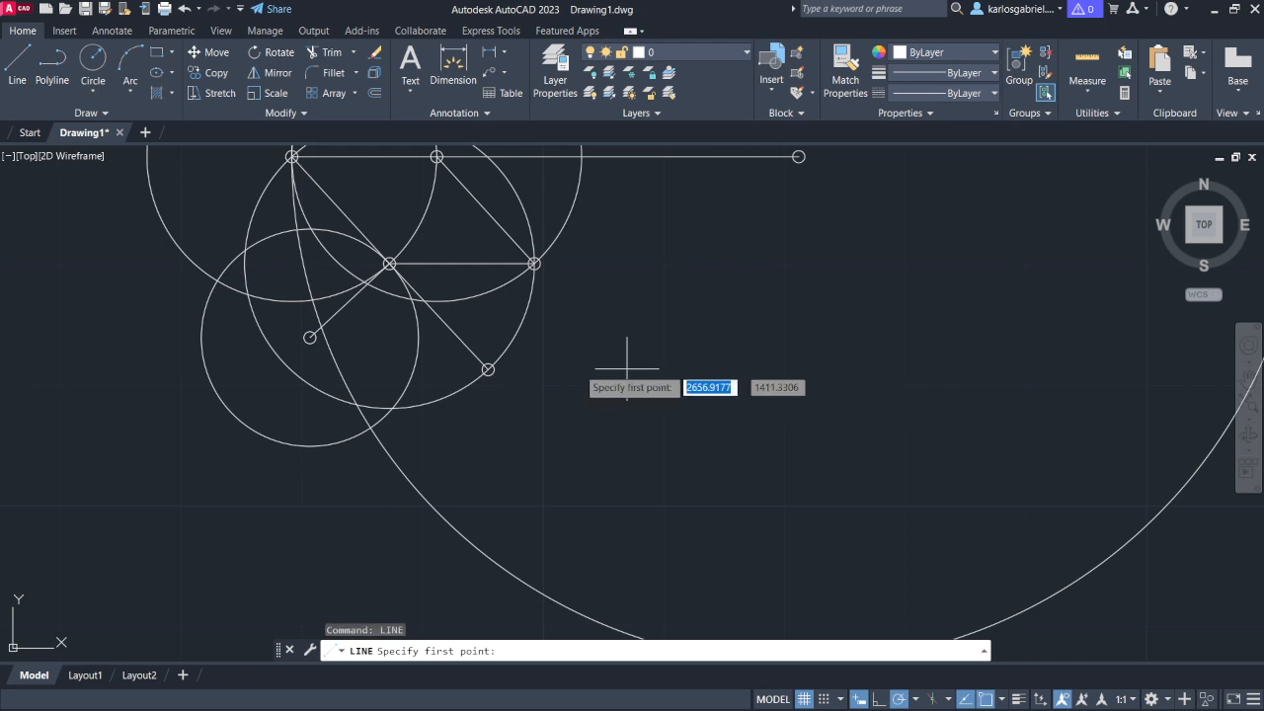
click(308, 338)
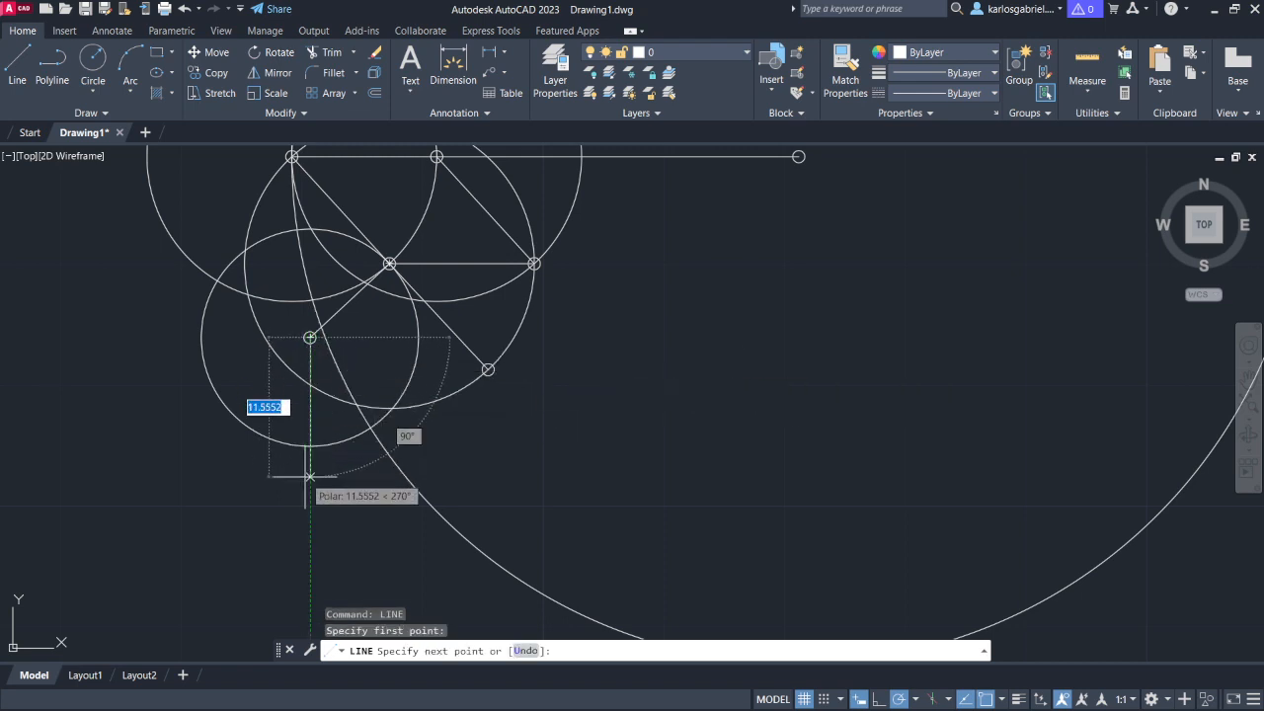
text(1)
key(Return)
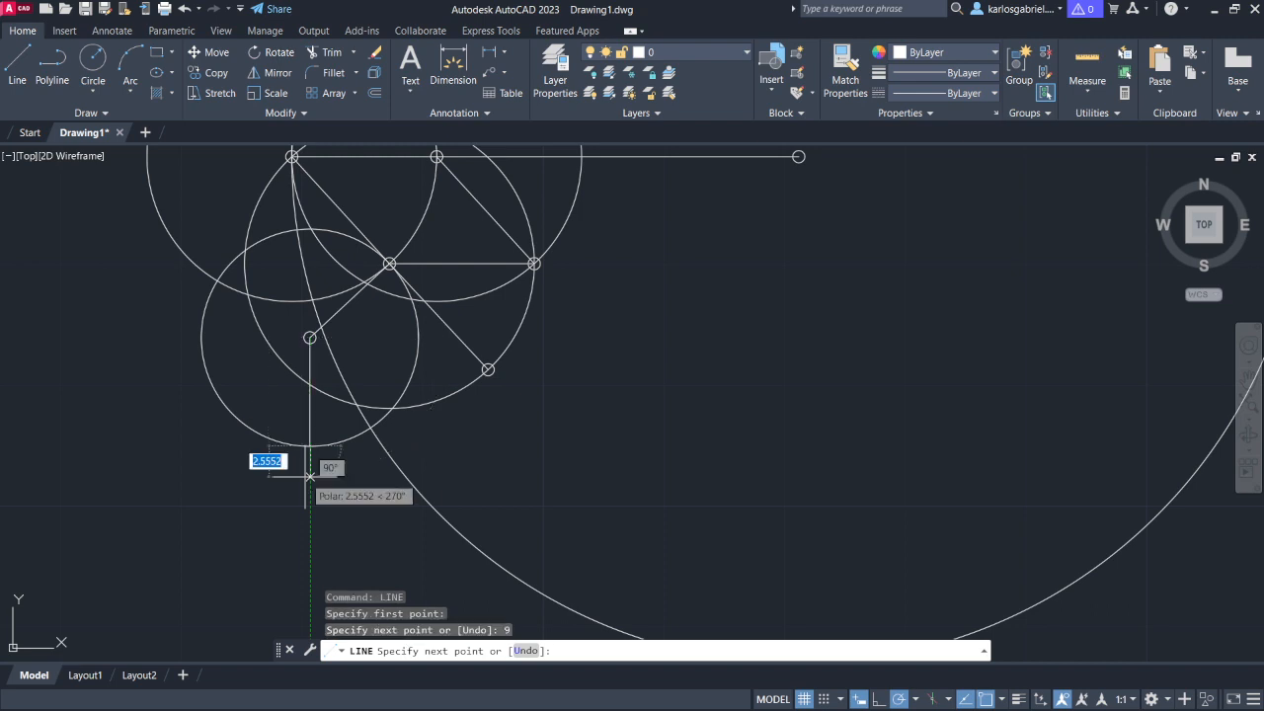
- Draw the slide's horizontal path from the lower end of the vertical line rightward past the large crank circle
scroll(1089, 443, down, 2)
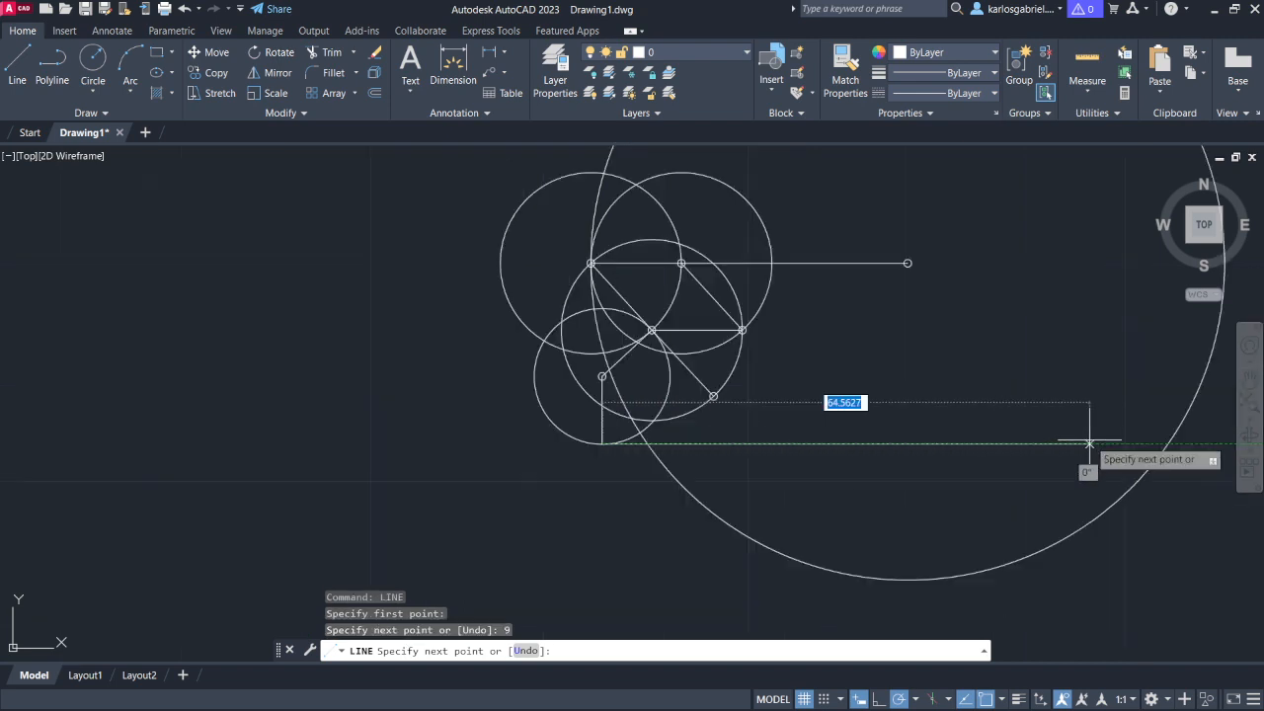
scroll(1089, 443, down, 2)
middle_drag(1099, 444, 598, 480)
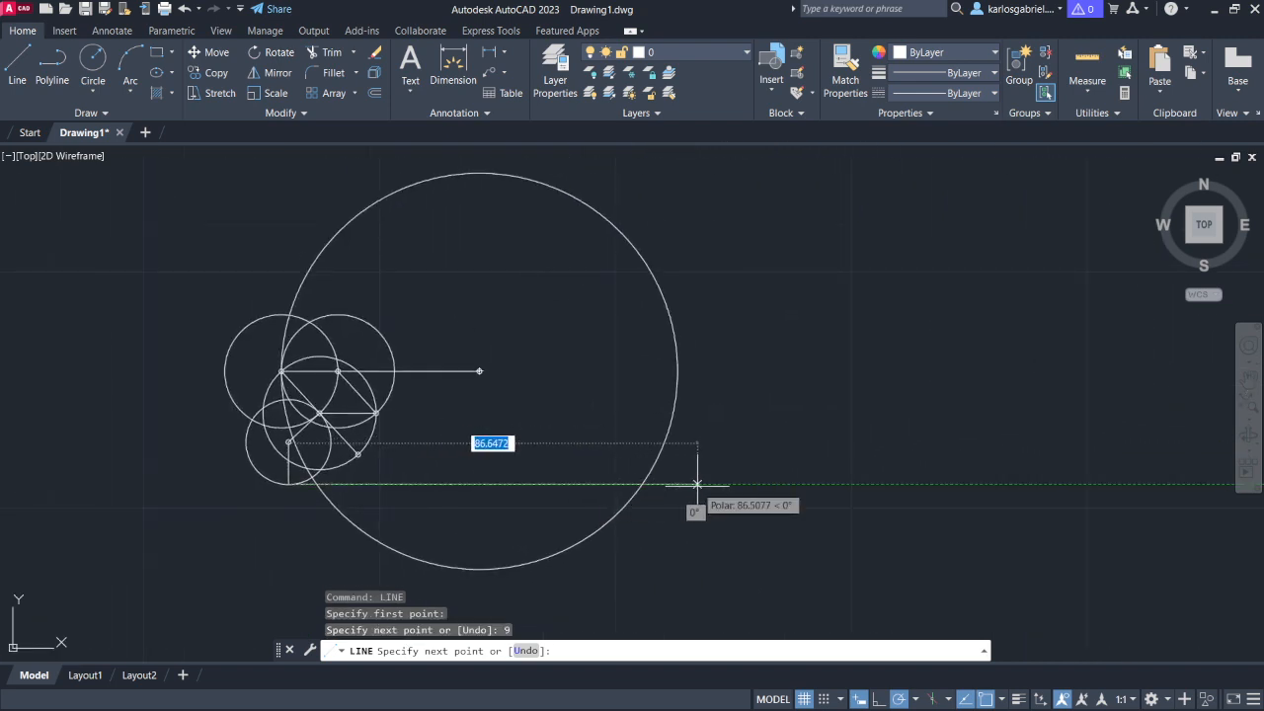
scroll(671, 478, up, 2)
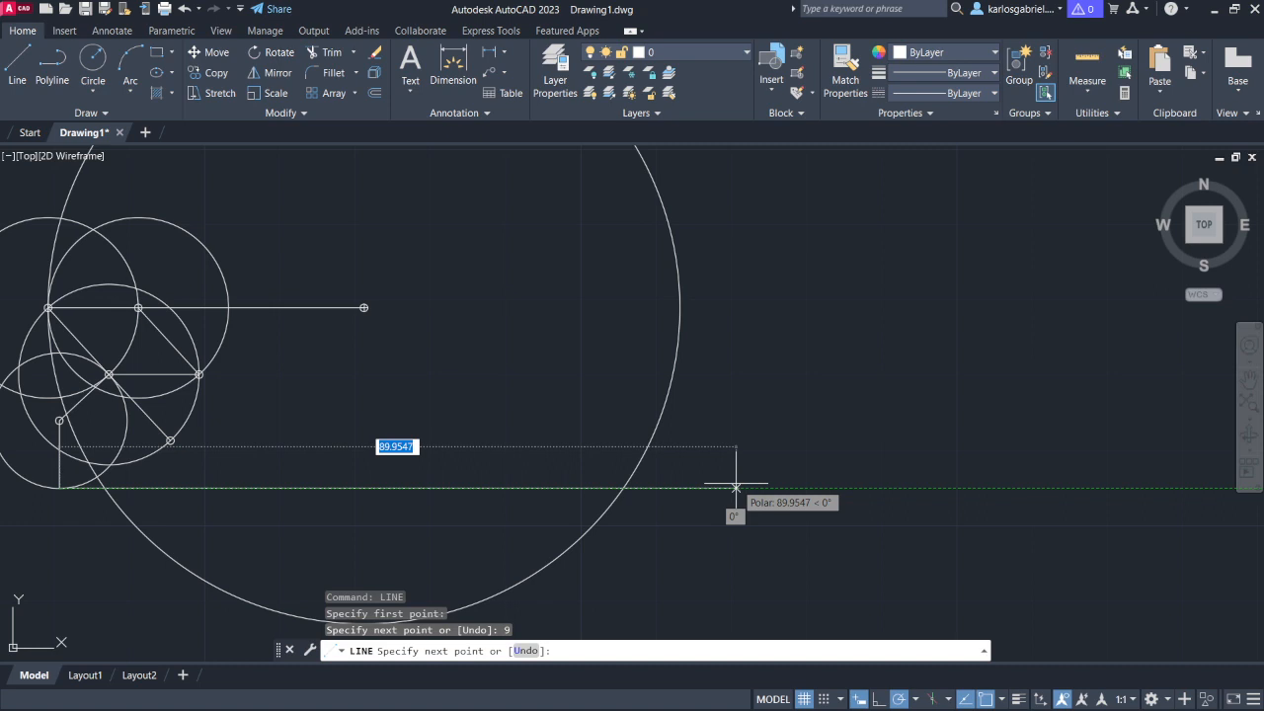
click(780, 487)
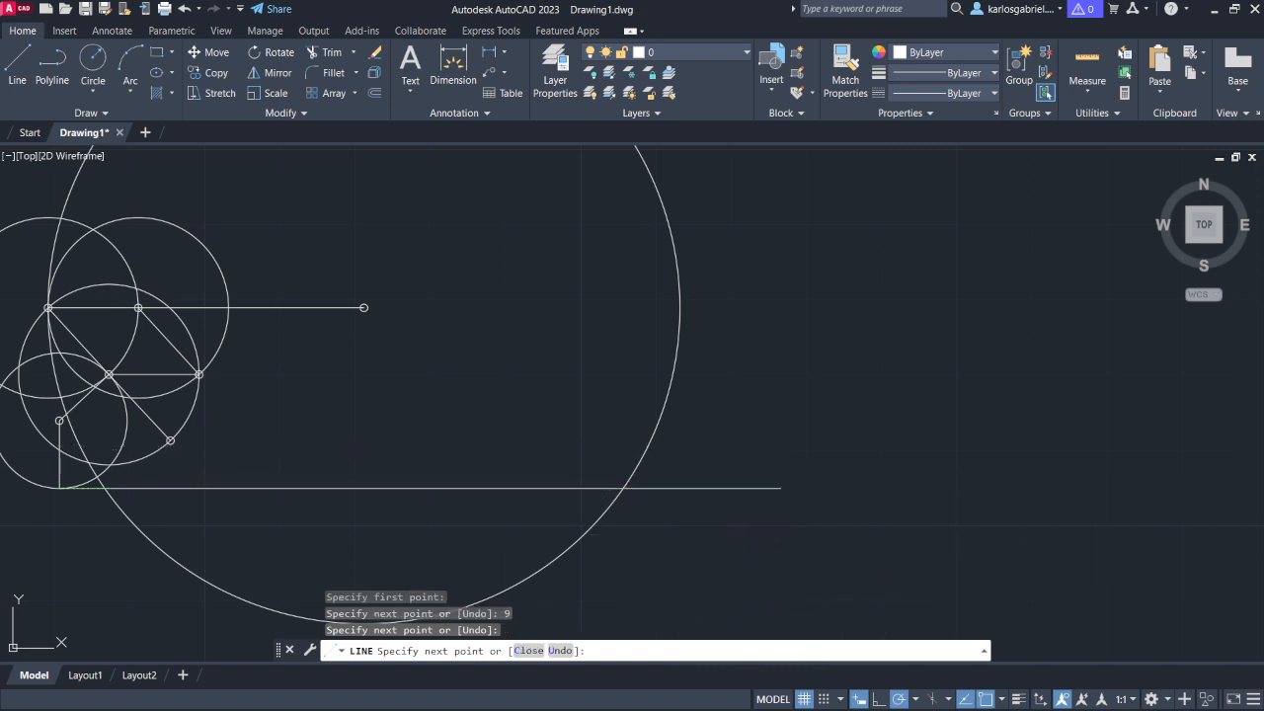
key(Escape)
- Delete the vertical construction line below the fixed center of crank Q2B
scroll(547, 542, up, 2)
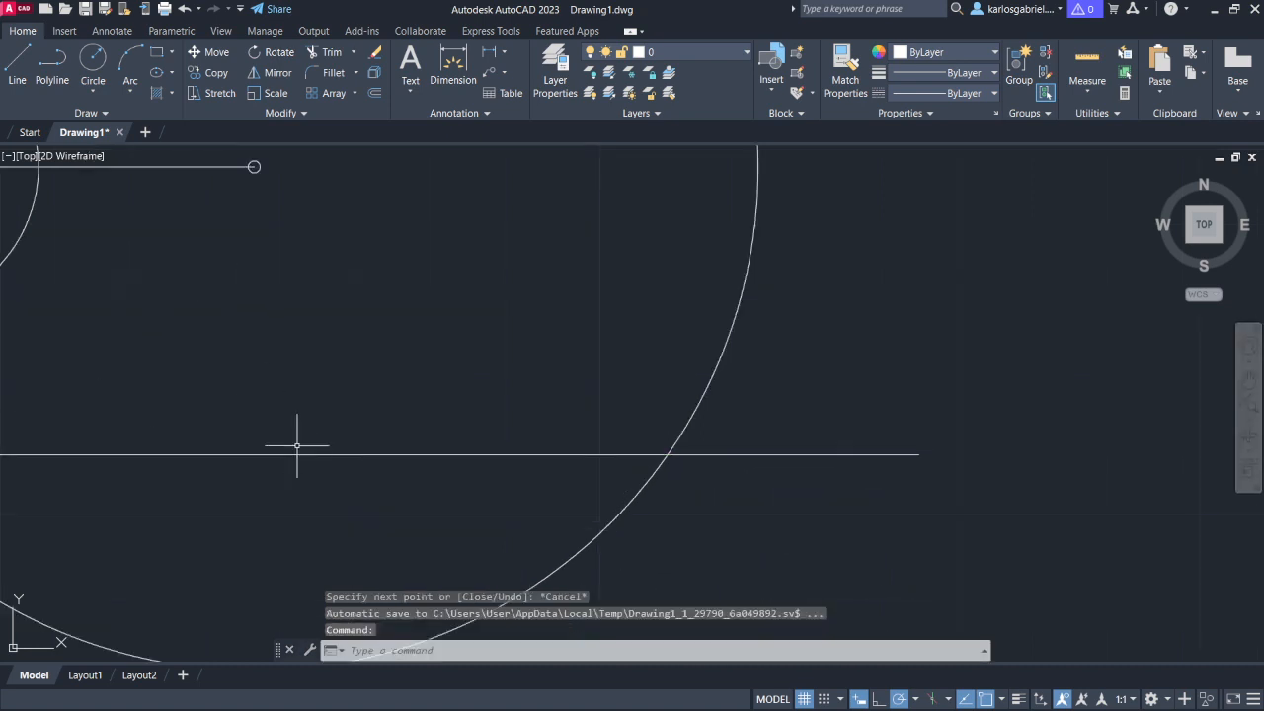
scroll(296, 445, down, 5)
scroll(434, 445, up, 5)
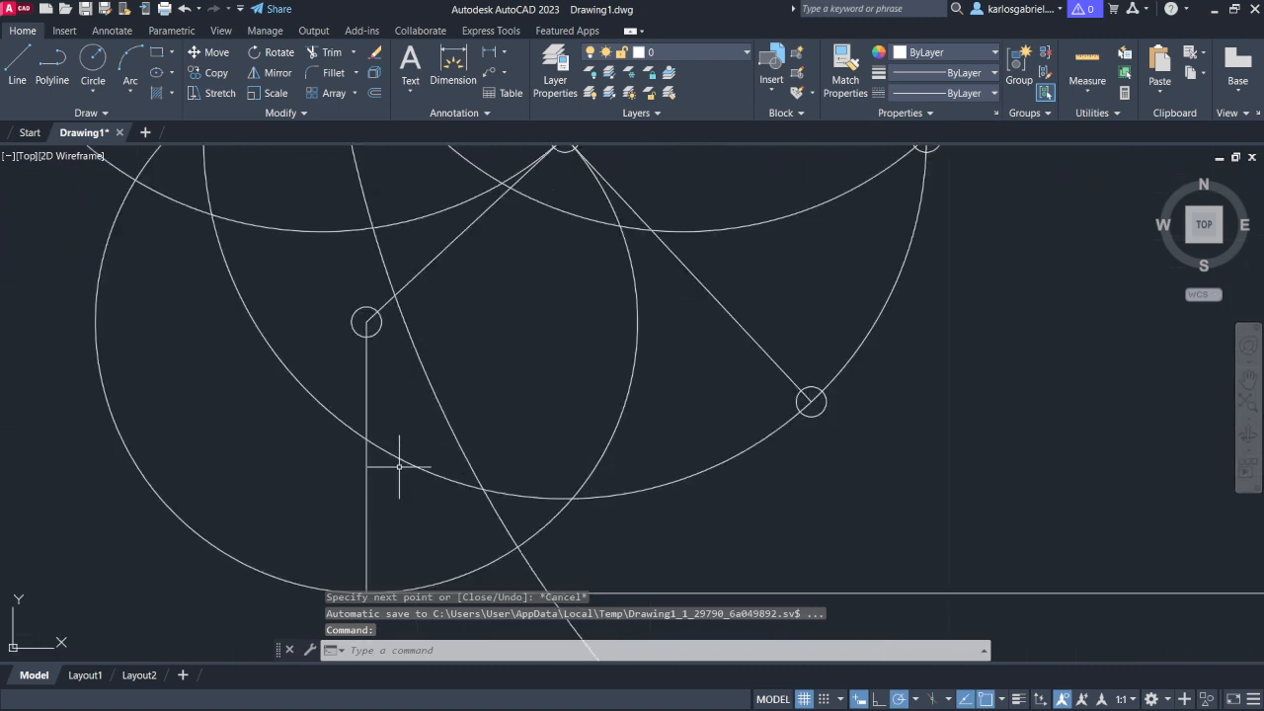
click(367, 488)
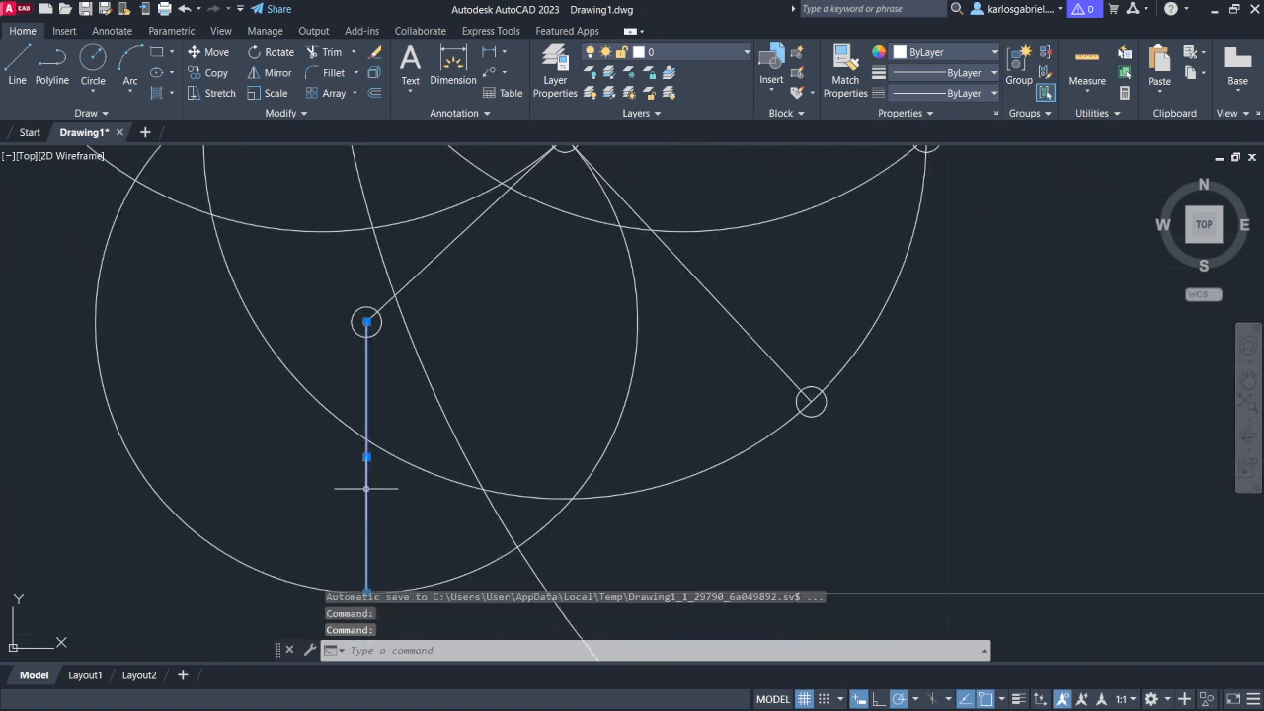
key(Delete)
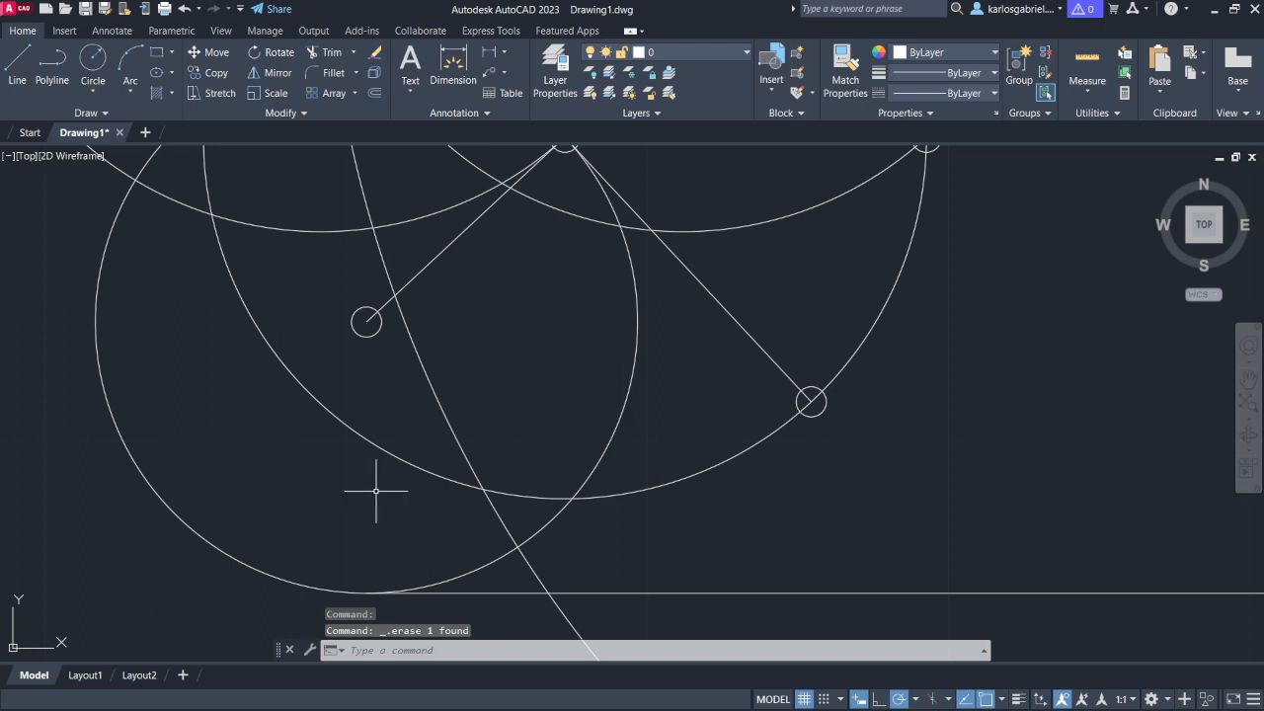
- Draw a construction circle of radius 48 centered on pin D, at the lower end of link CD
scroll(745, 522, down, 4)
middle_drag(923, 483, 605, 406)
scroll(723, 386, down, 2)
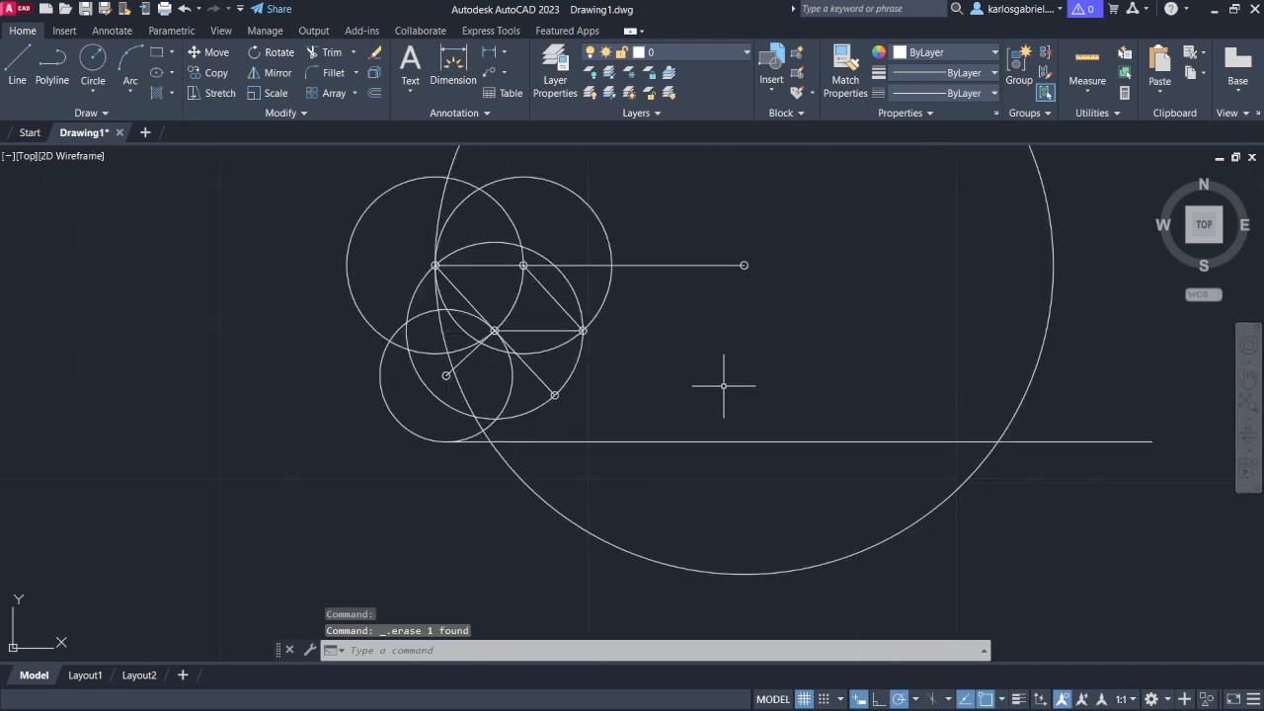
scroll(708, 376, up, 2)
middle_drag(712, 375, 655, 382)
scroll(655, 382, up, 2)
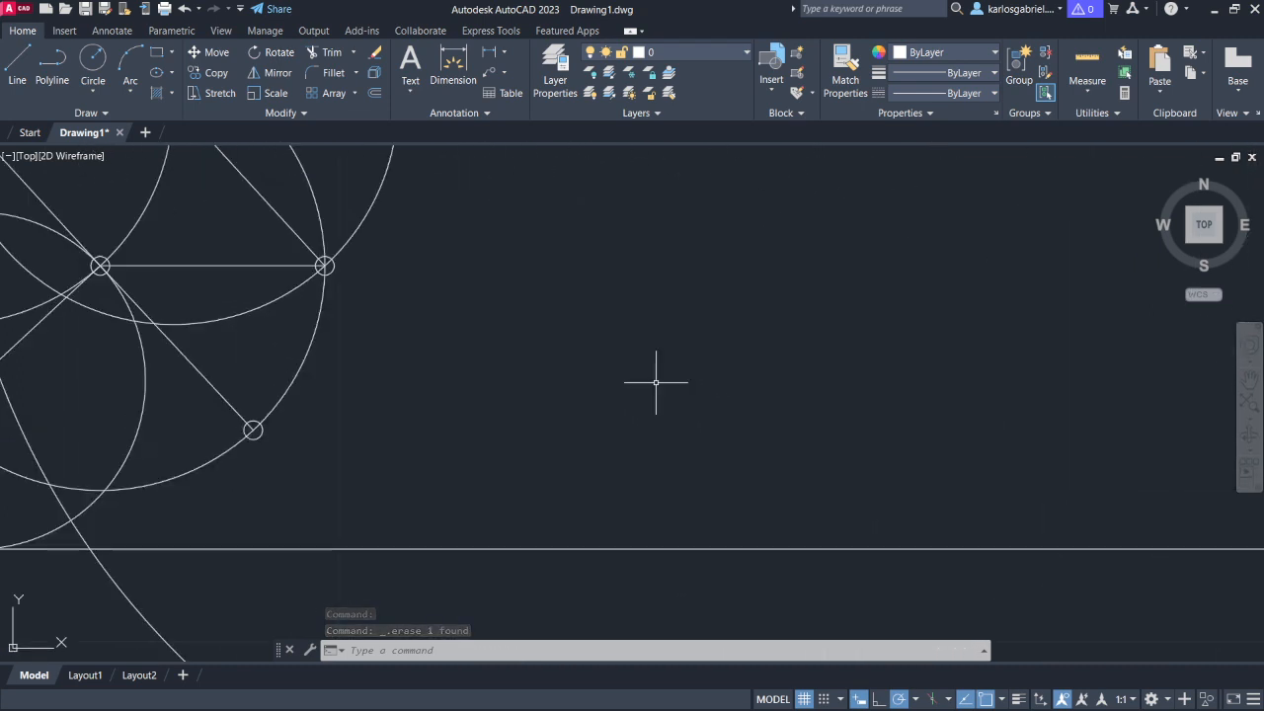
scroll(655, 382, down, 2)
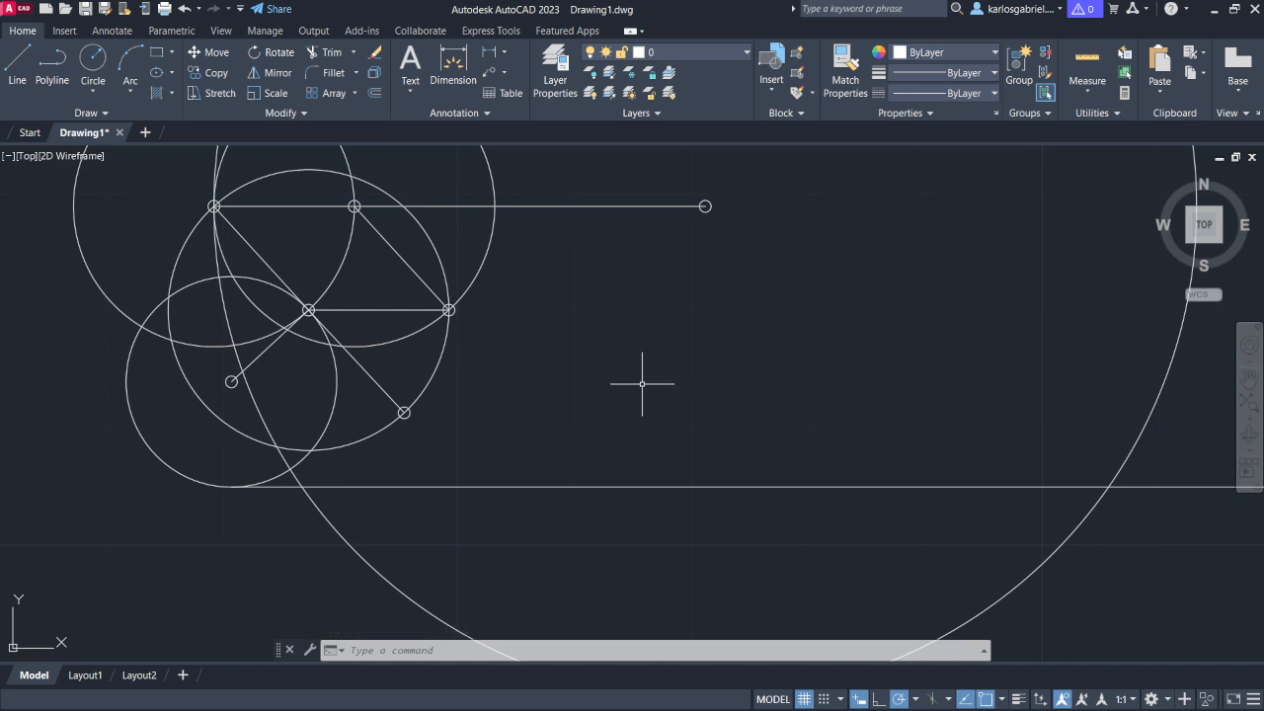
text(circle)
key(Return)
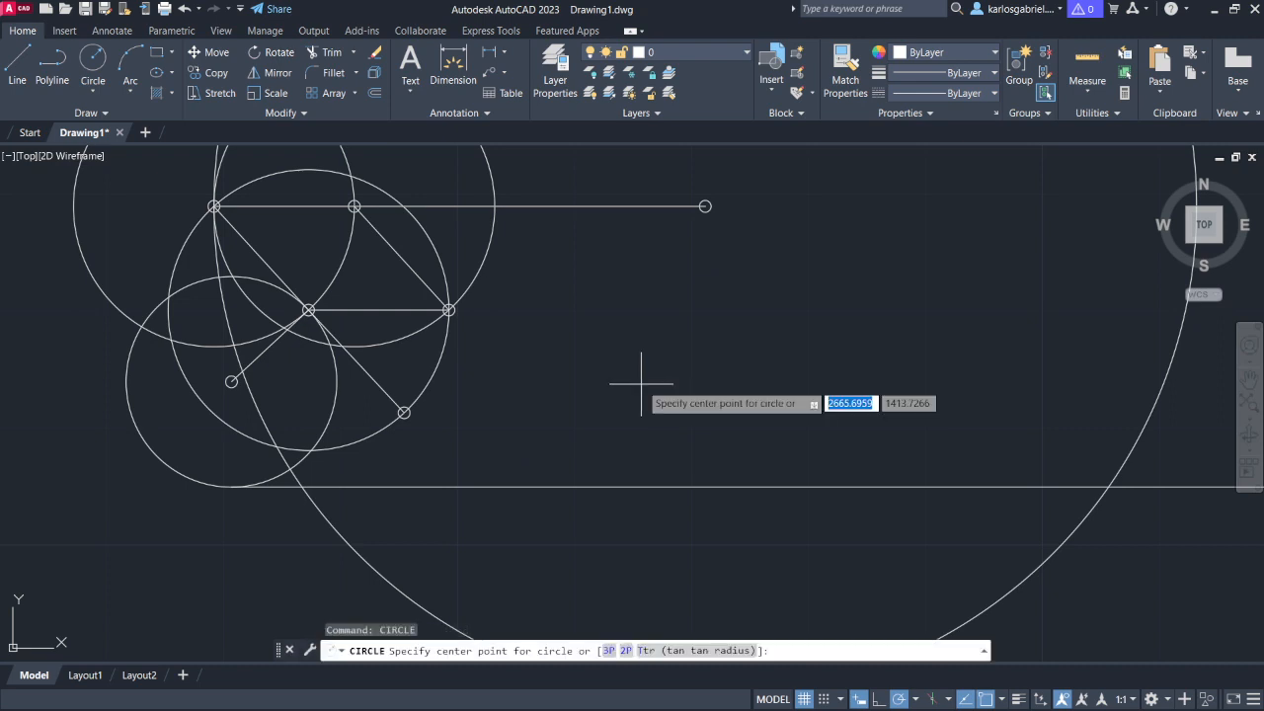
click(404, 411)
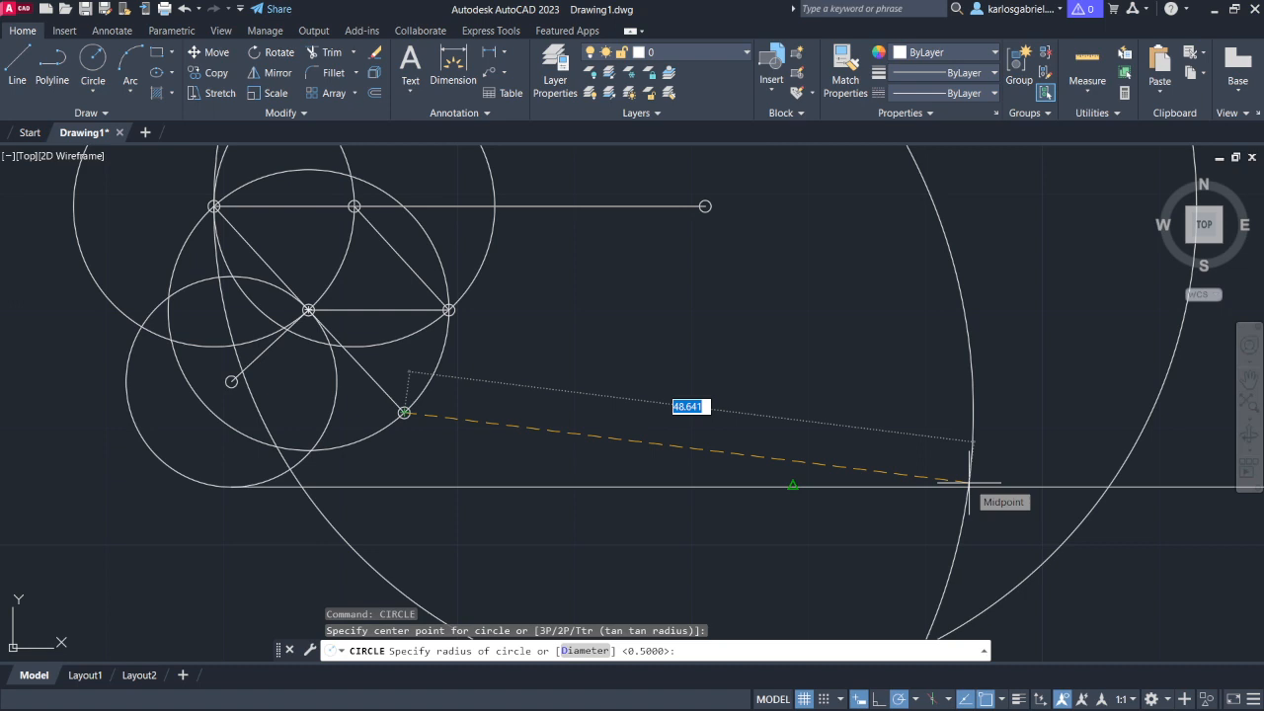
text(48)
key(Return)
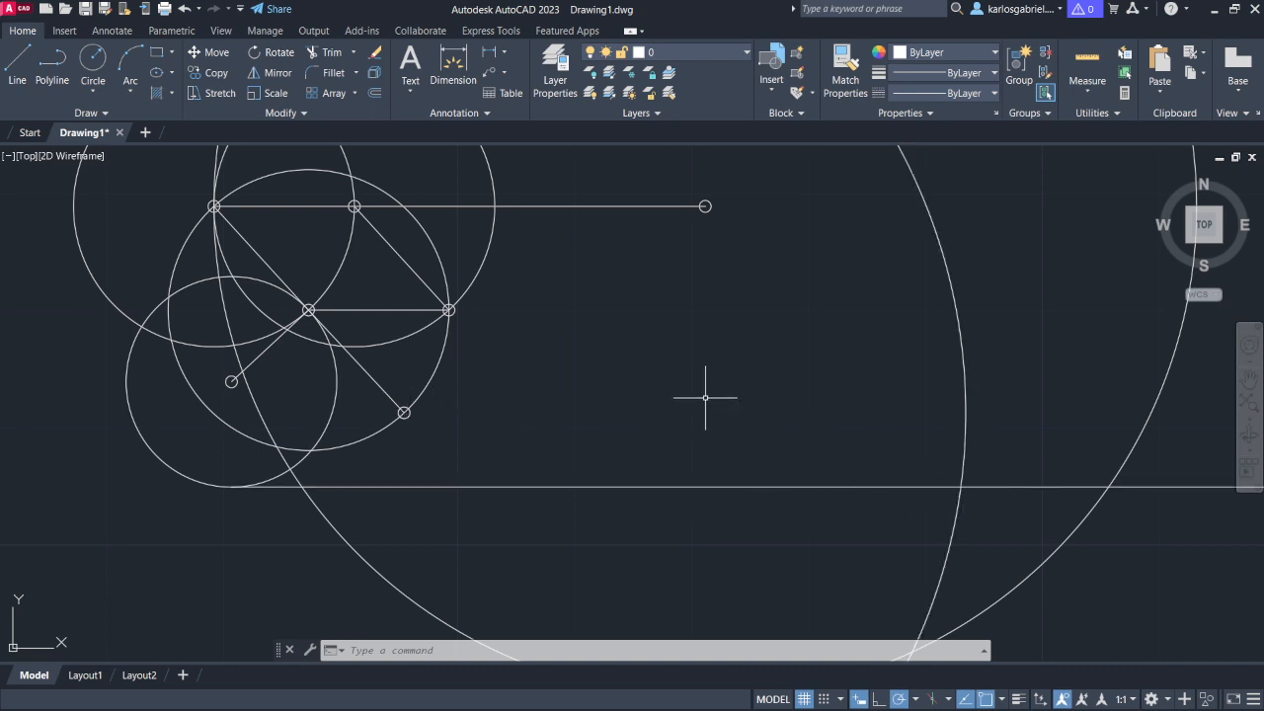
- Draw connecting rod DF as a line from pin D to the intersection of the radius-48 circle with the slide path
text(l)
key(Return)
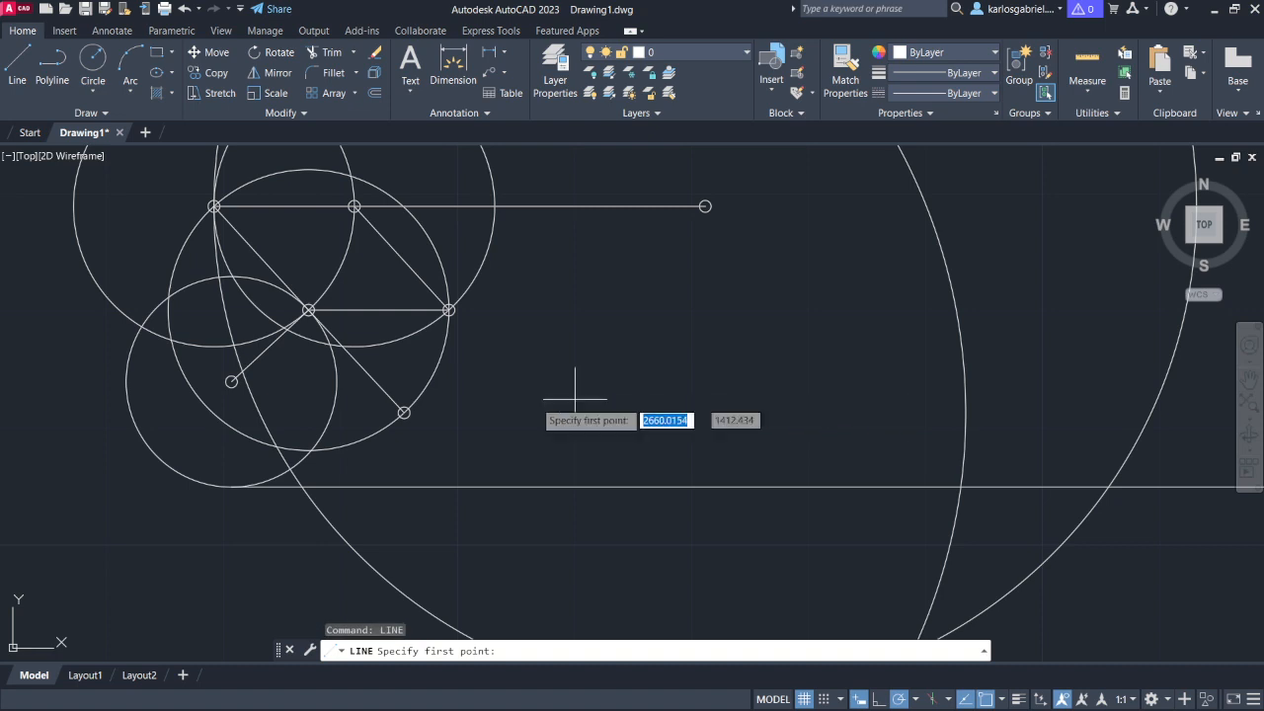
click(403, 413)
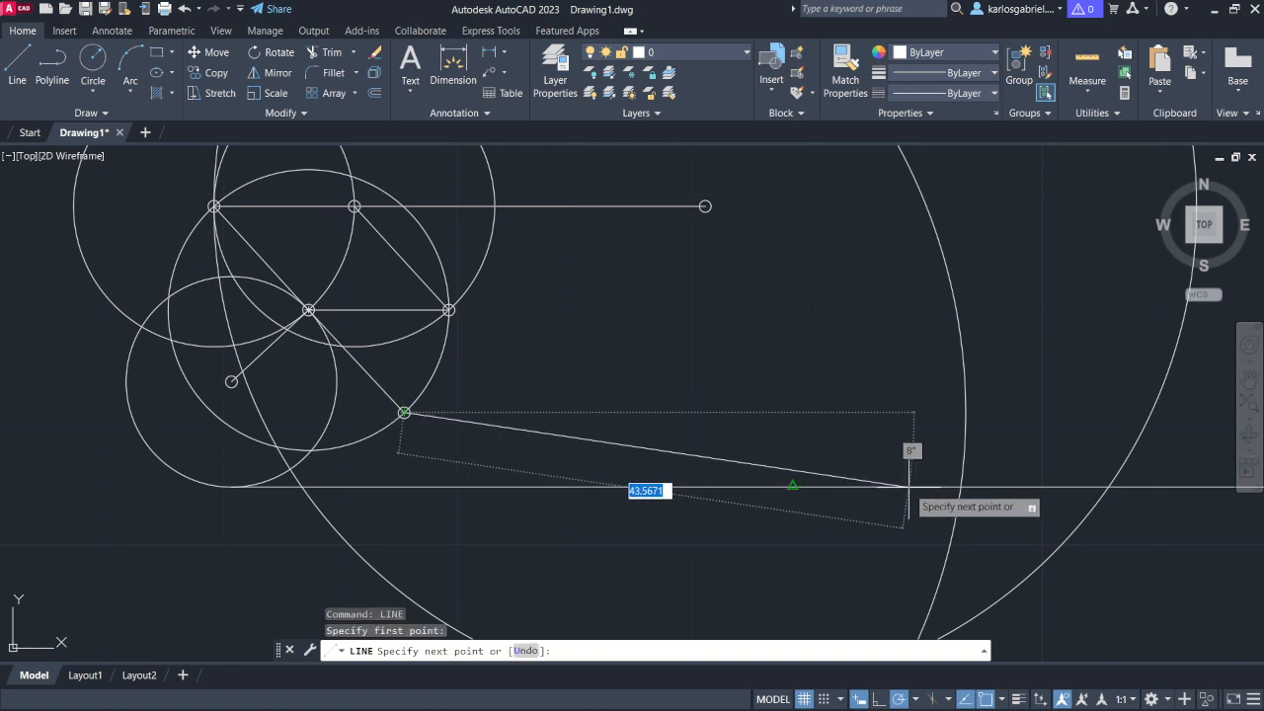
click(960, 487)
key(Escape)
- Draw a 10 by 5 rectangle for the slide block near end F of the connecting rod
scroll(900, 508, down, 2)
mouse_move(897, 507)
middle_down()
mouse_move(785, 456)
mouse_move(464, 435)
middle_up()
scroll(785, 455, down, 2)
scroll(784, 446, up, 5)
scroll(697, 457, up, 1)
text(squa)
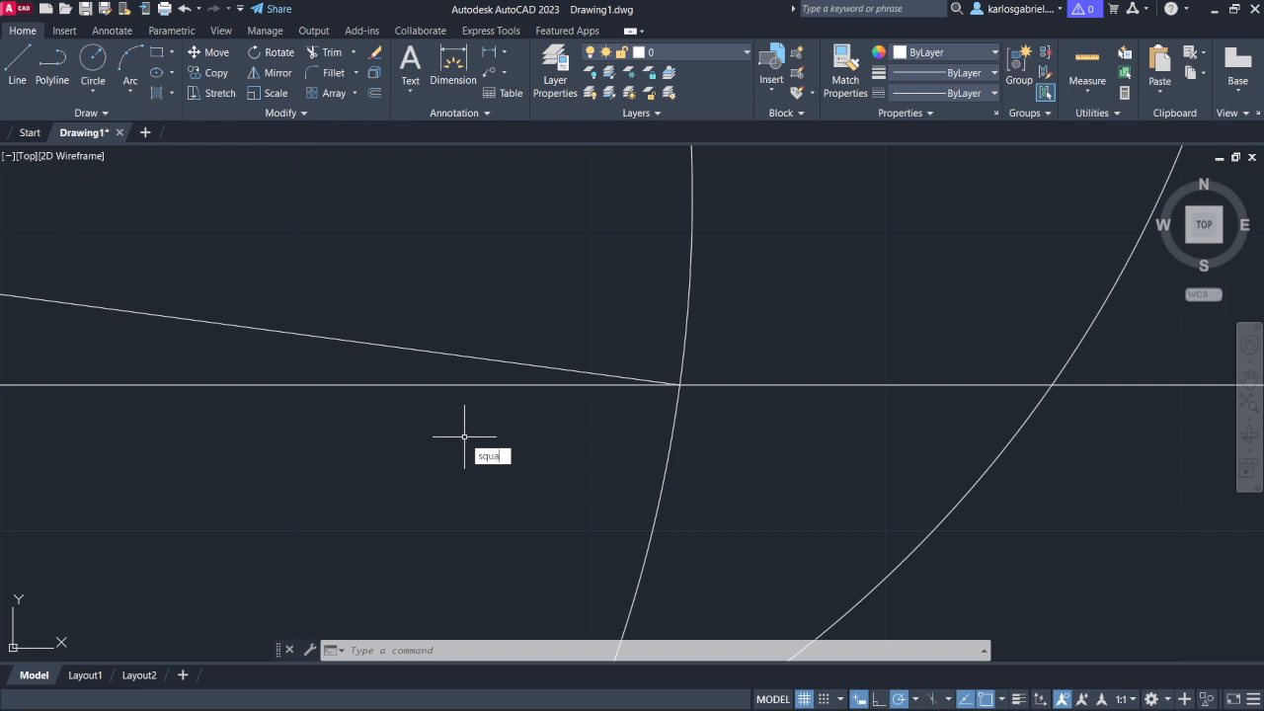
key(BackSpace)
key(BackSpace)
text(rectang)
key(Return)
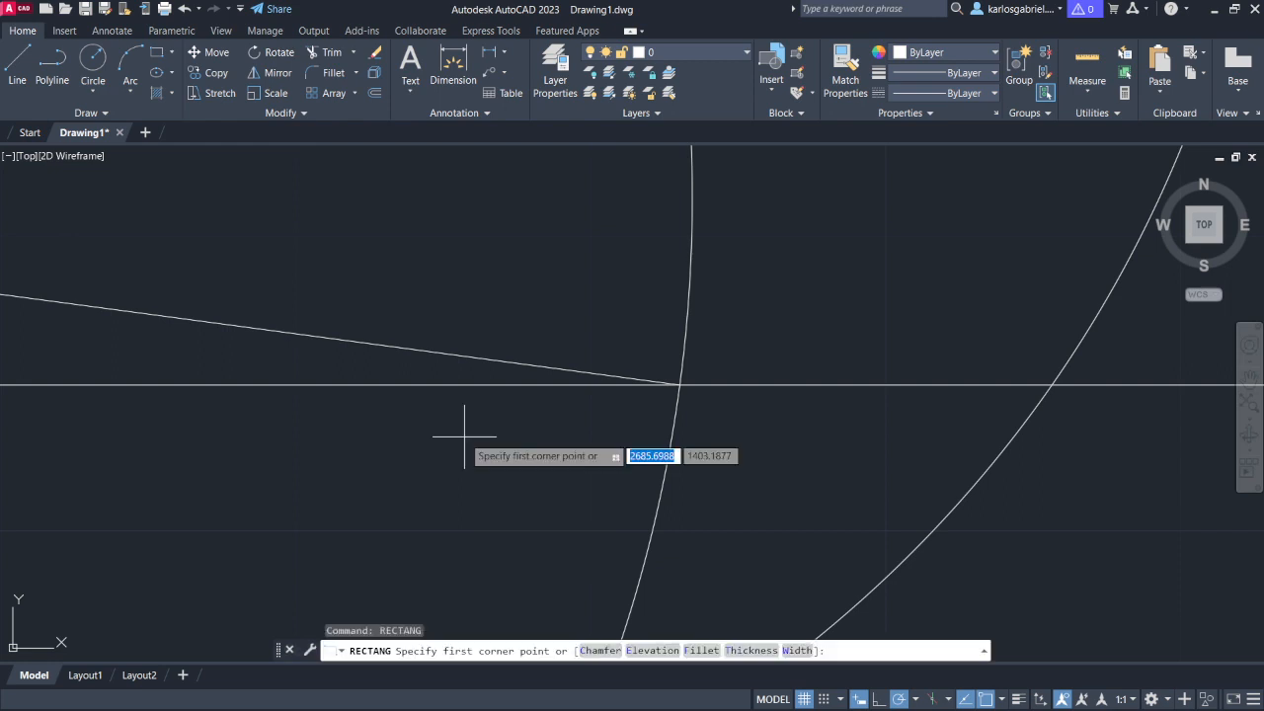
click(520, 315)
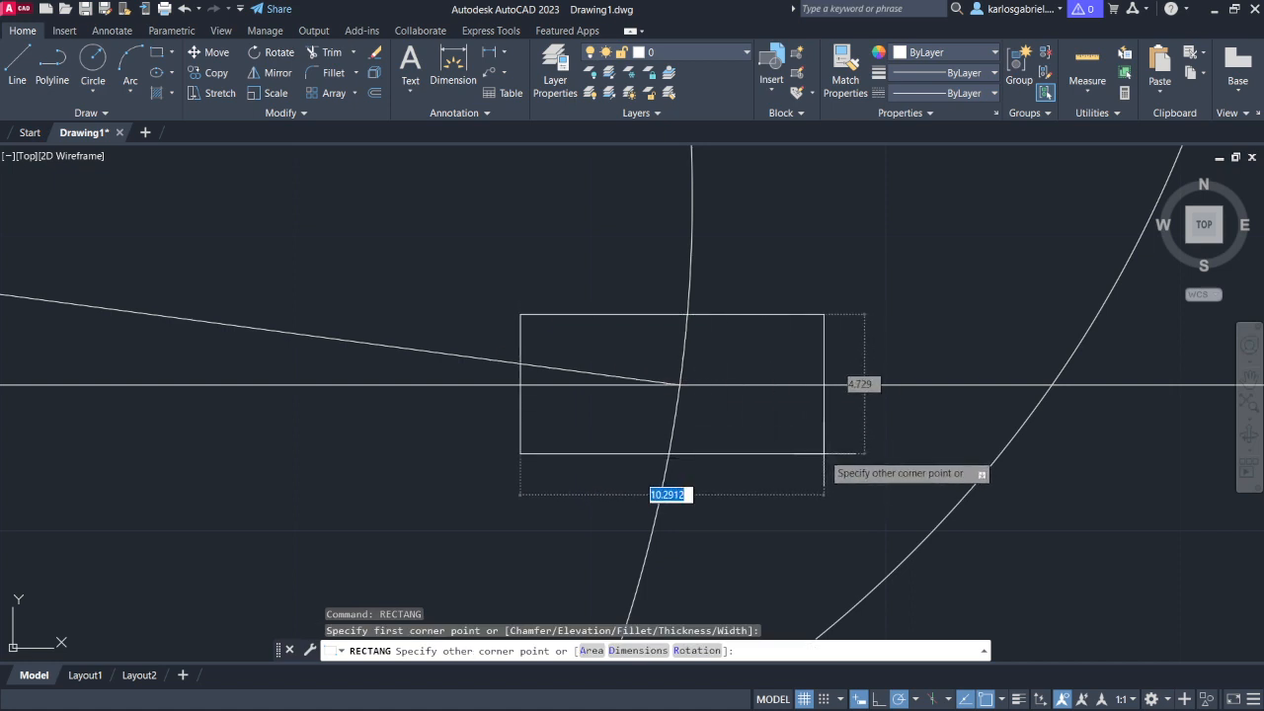
text(10)
key(Tab)
text(5)
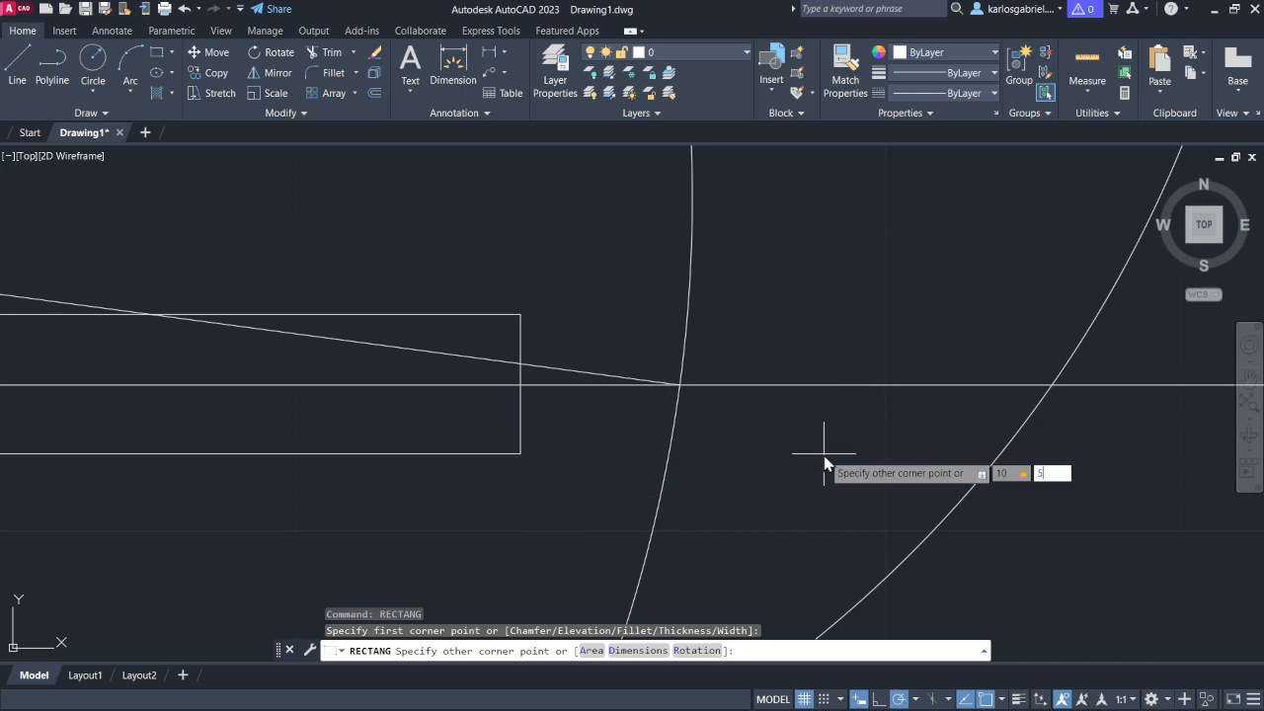
key(Return)
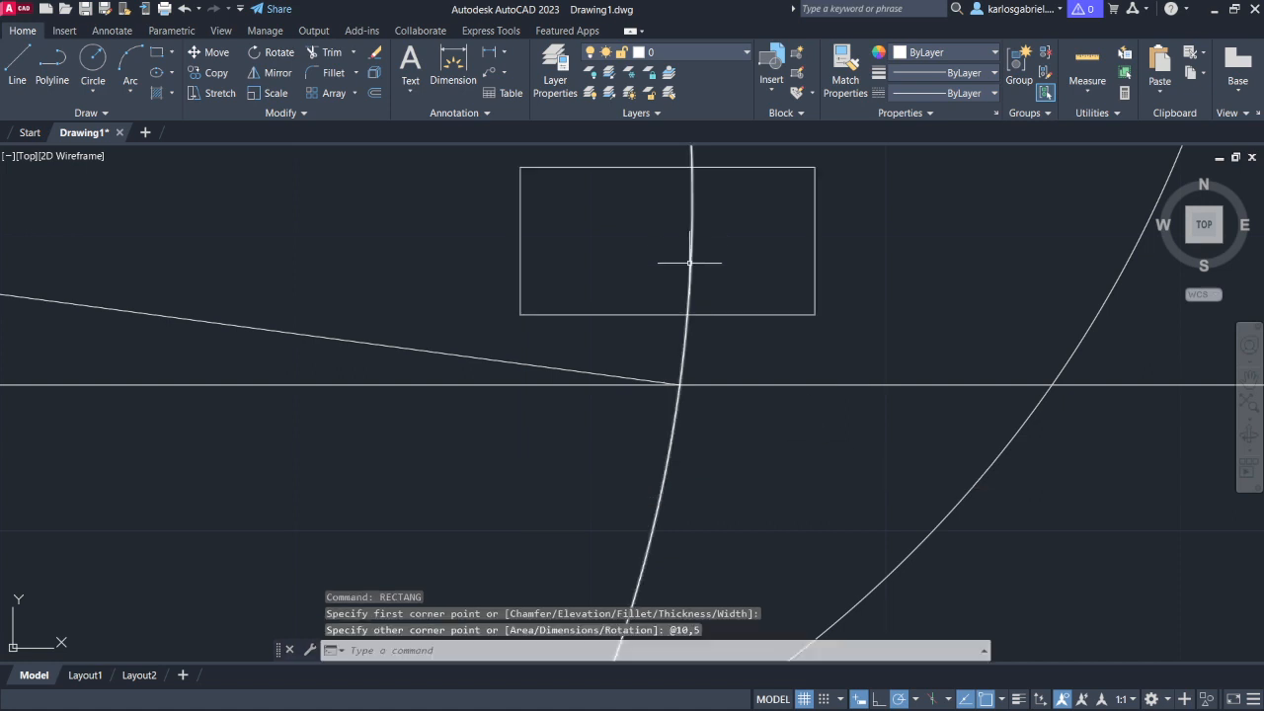
- Move the slide rectangle so it is centered on point F, at the end of connecting rod DF
click(408, 265)
click(409, 265)
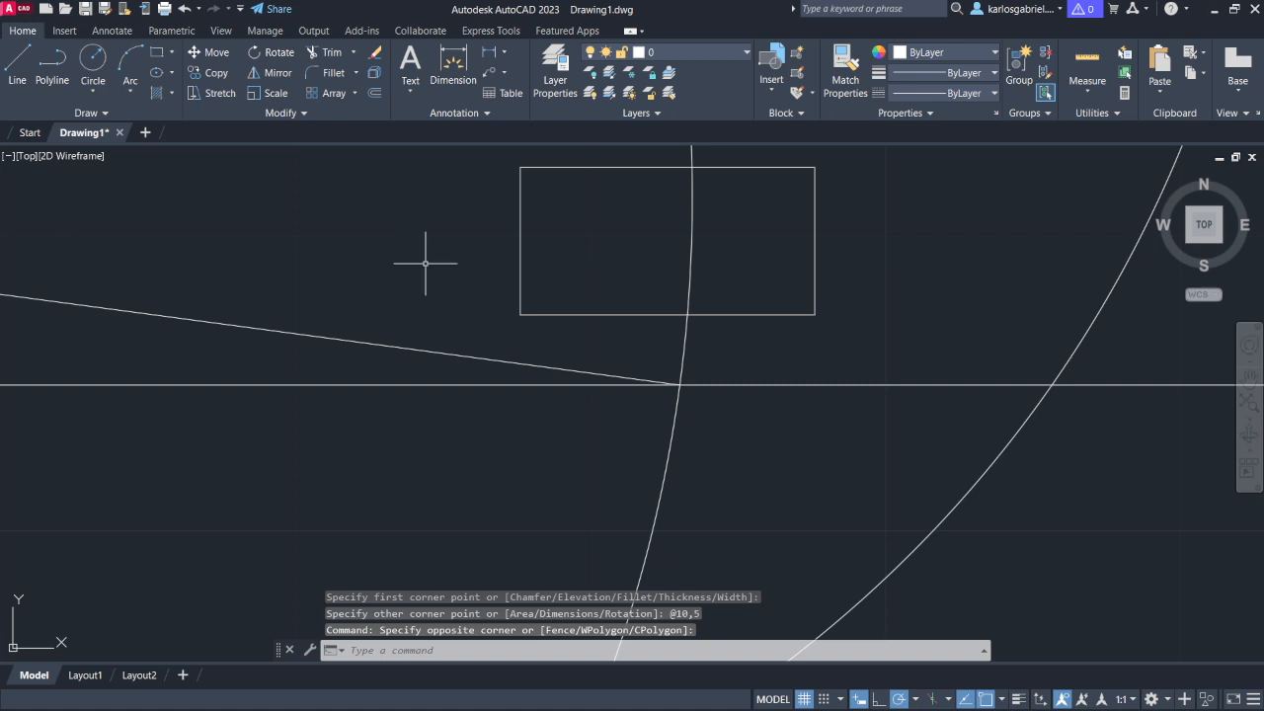
text(mo)
key(Return)
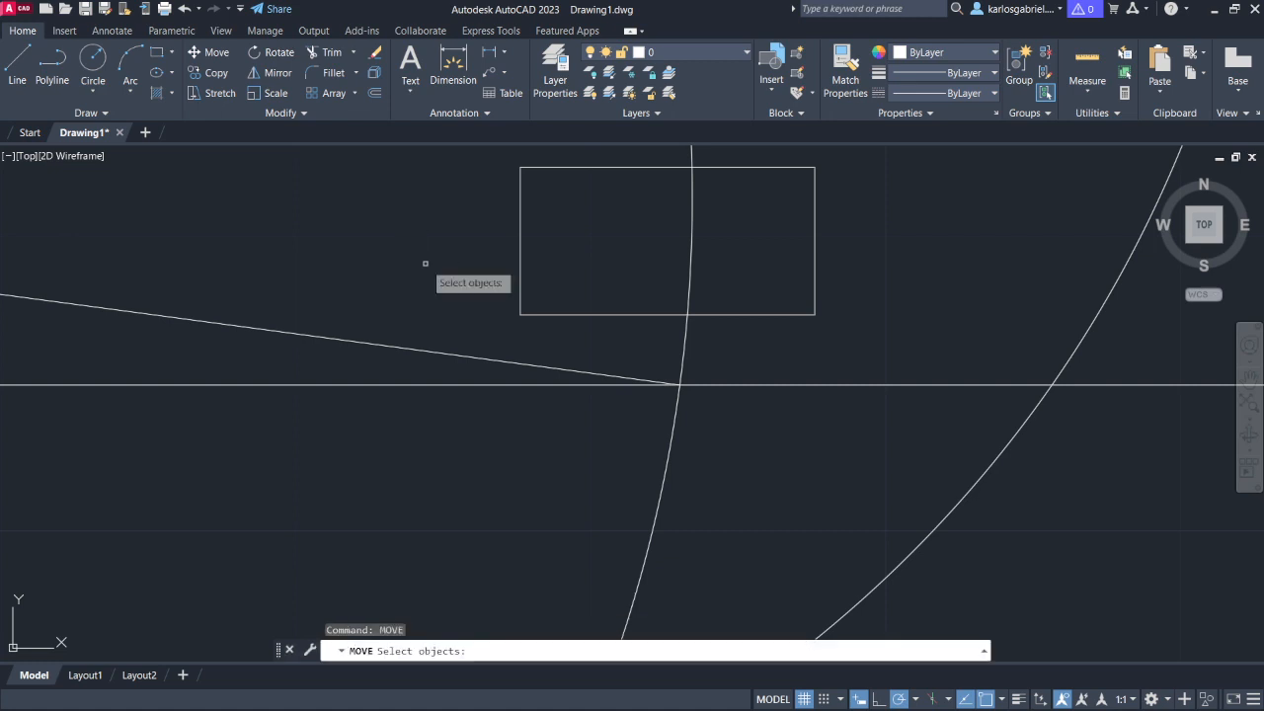
click(587, 312)
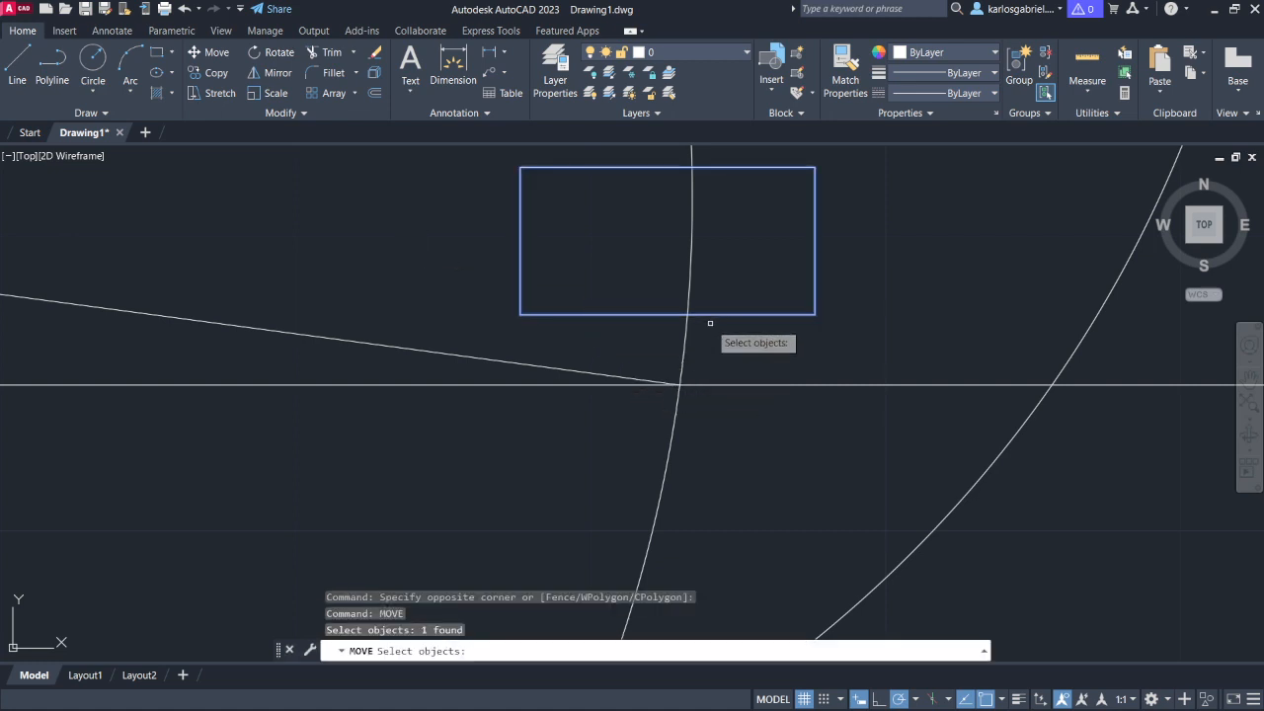
key(Return)
click(679, 384)
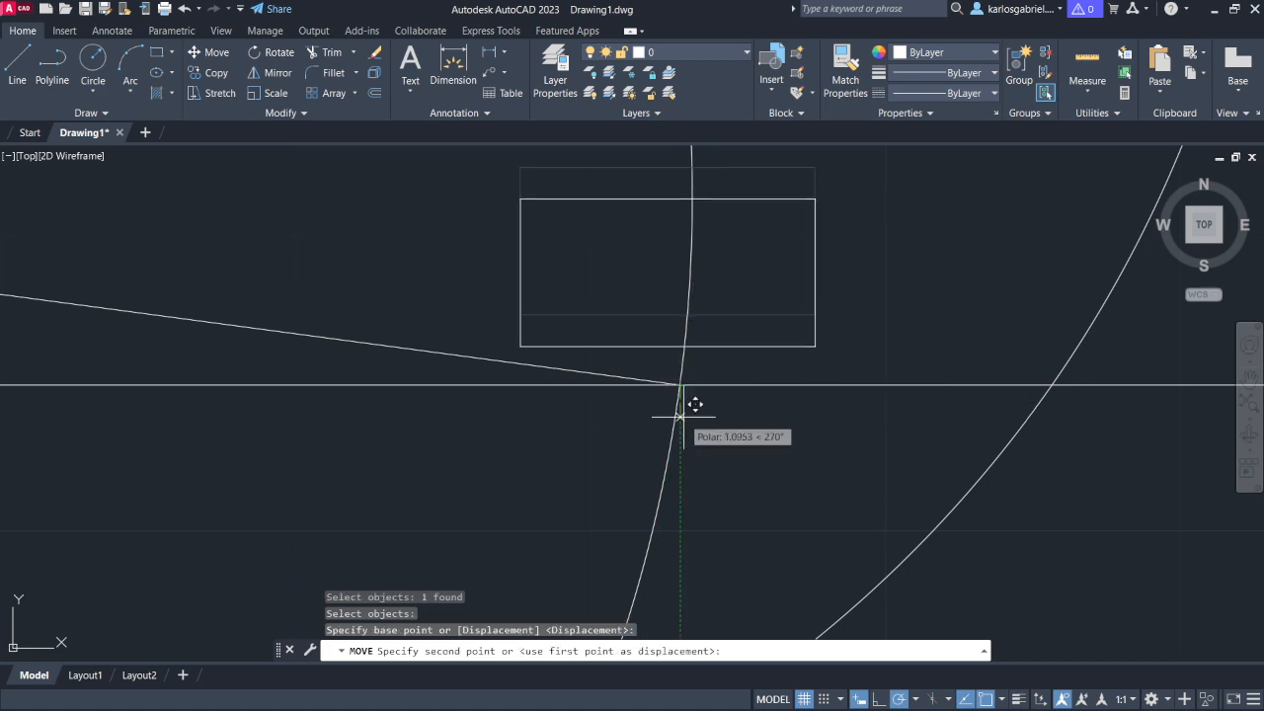
click(694, 520)
click(728, 528)
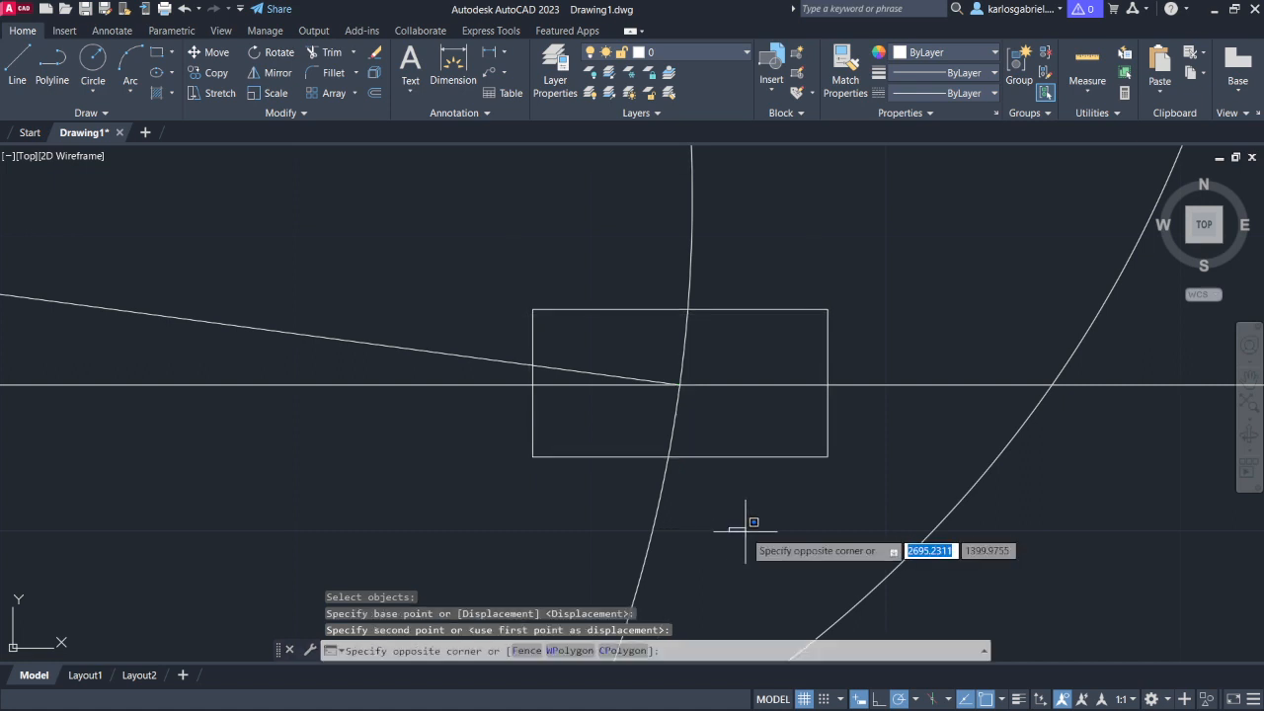
scroll(746, 528, down, 4)
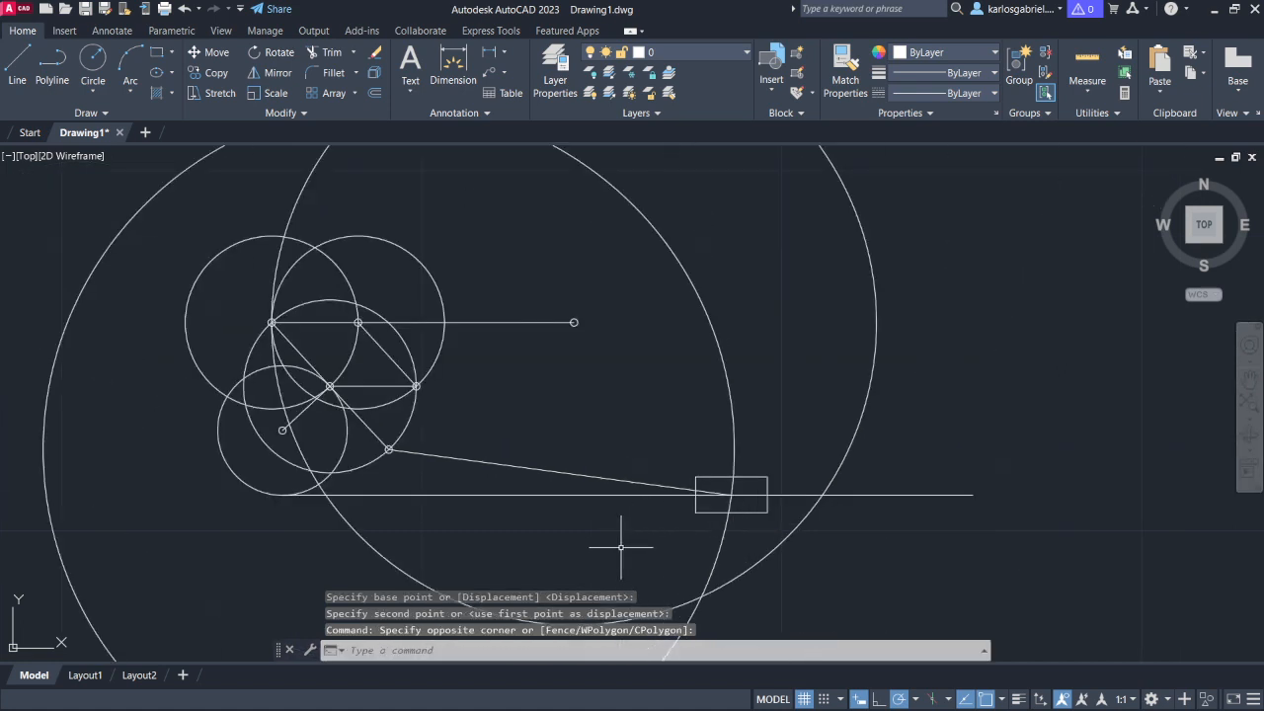
scroll(705, 484, down, 3)
middle_drag(691, 494, 661, 497)
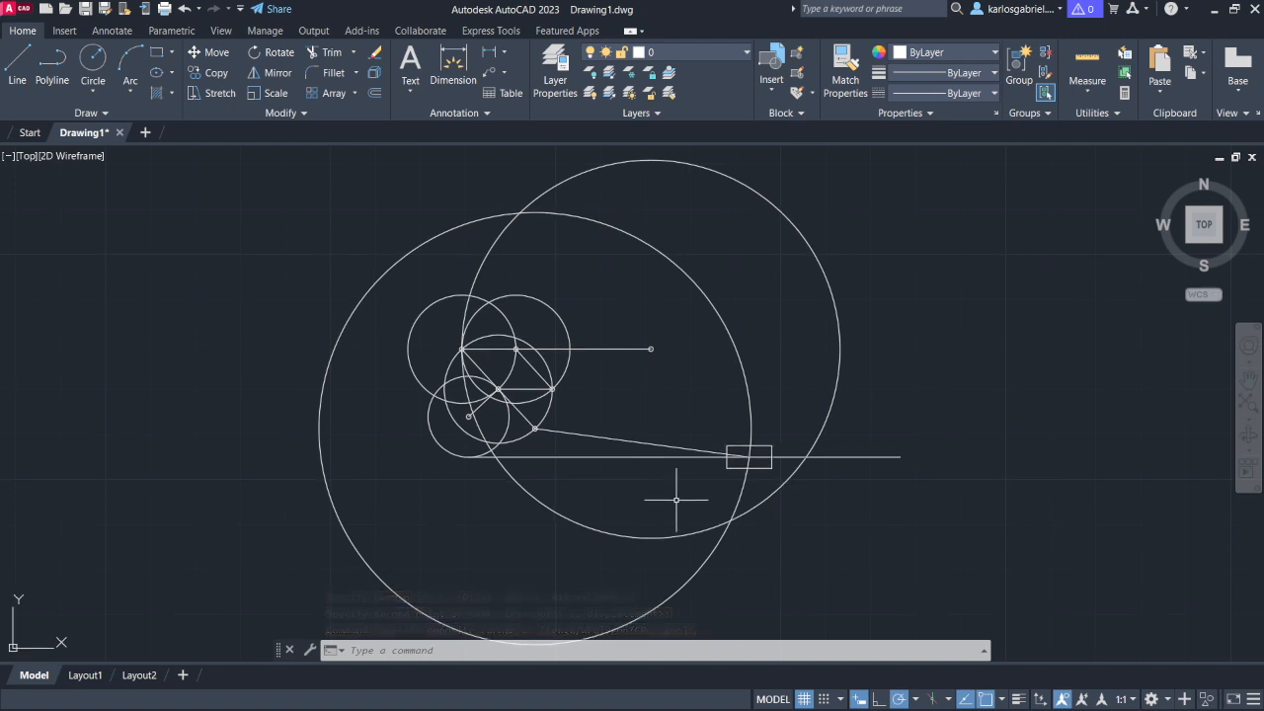
- Check rod GK in the problem statement image, and in AutoCAD draw it 8 units long upward from pin G, perpendicular to link GH
key(alt+Tab)
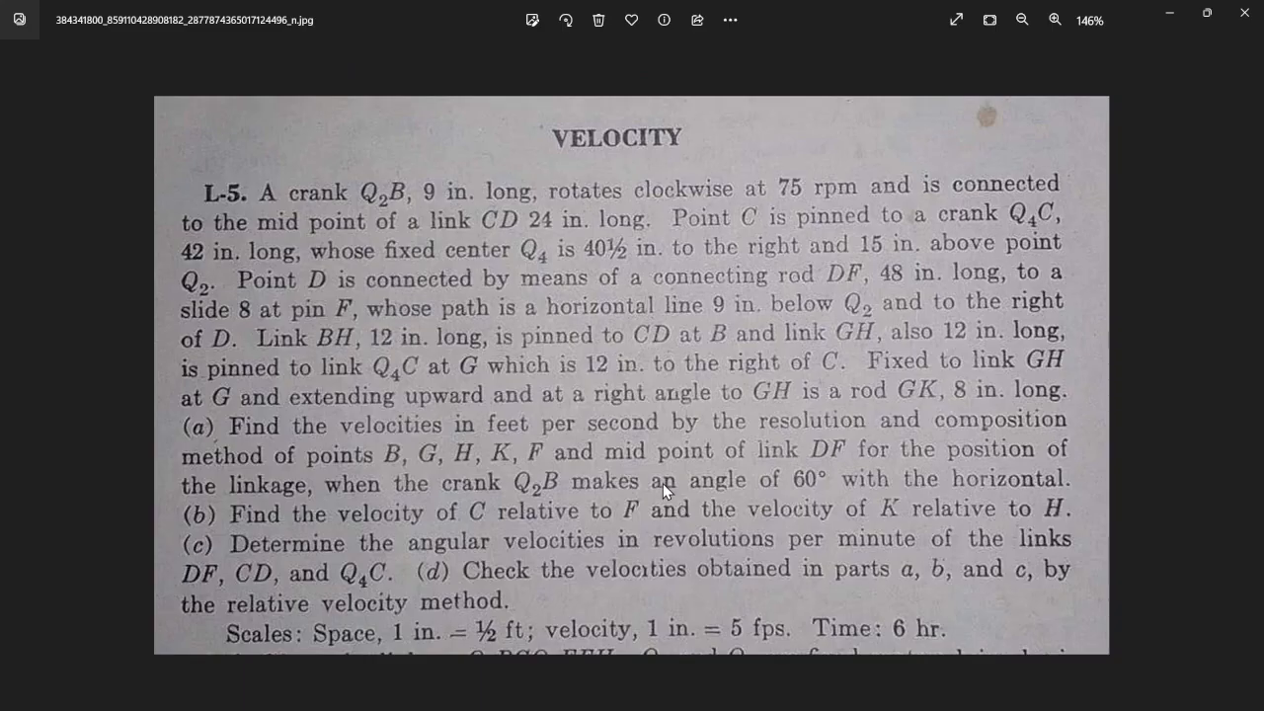
scroll(662, 483, up, 1)
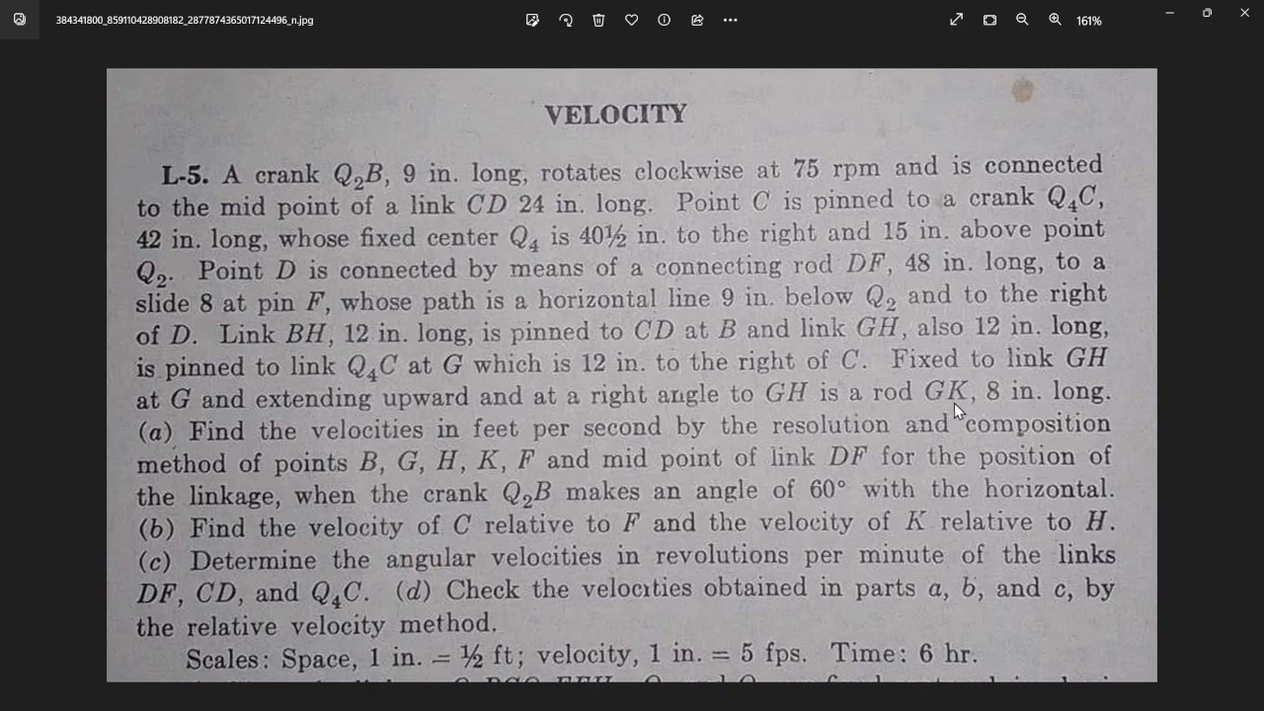
key(alt+Tab)
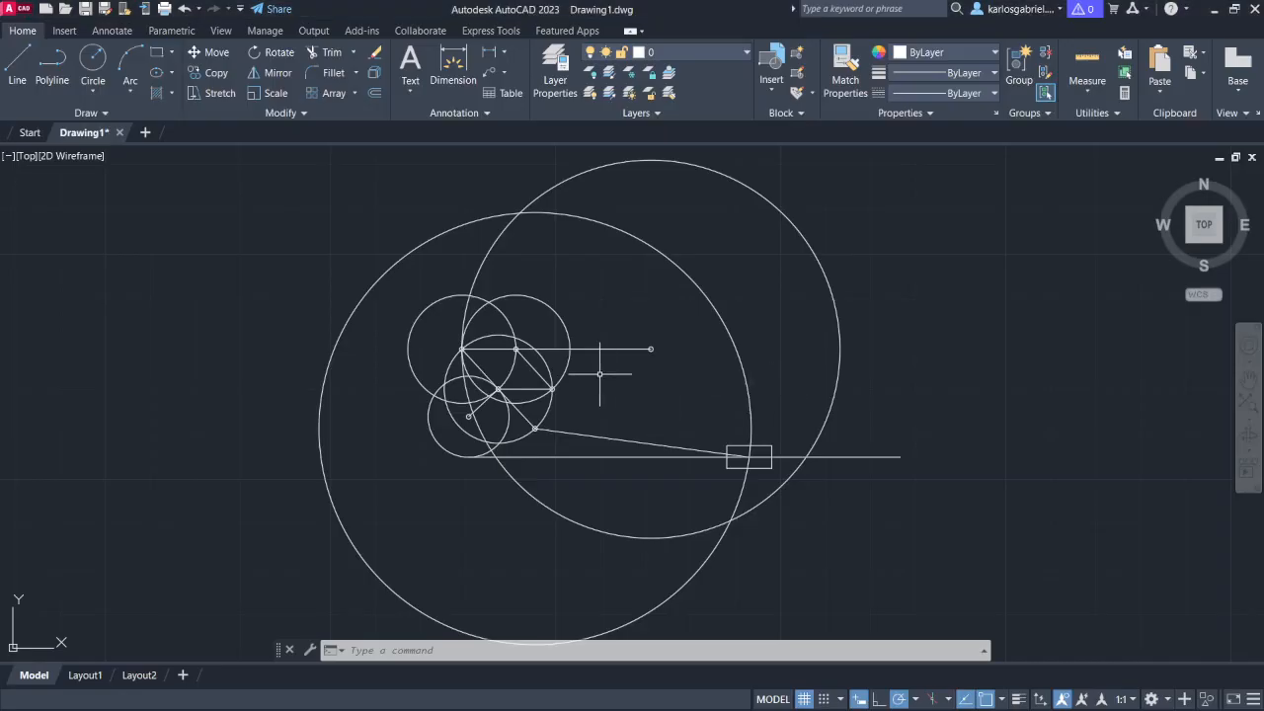
scroll(439, 362, up, 4)
scroll(643, 395, up, 2)
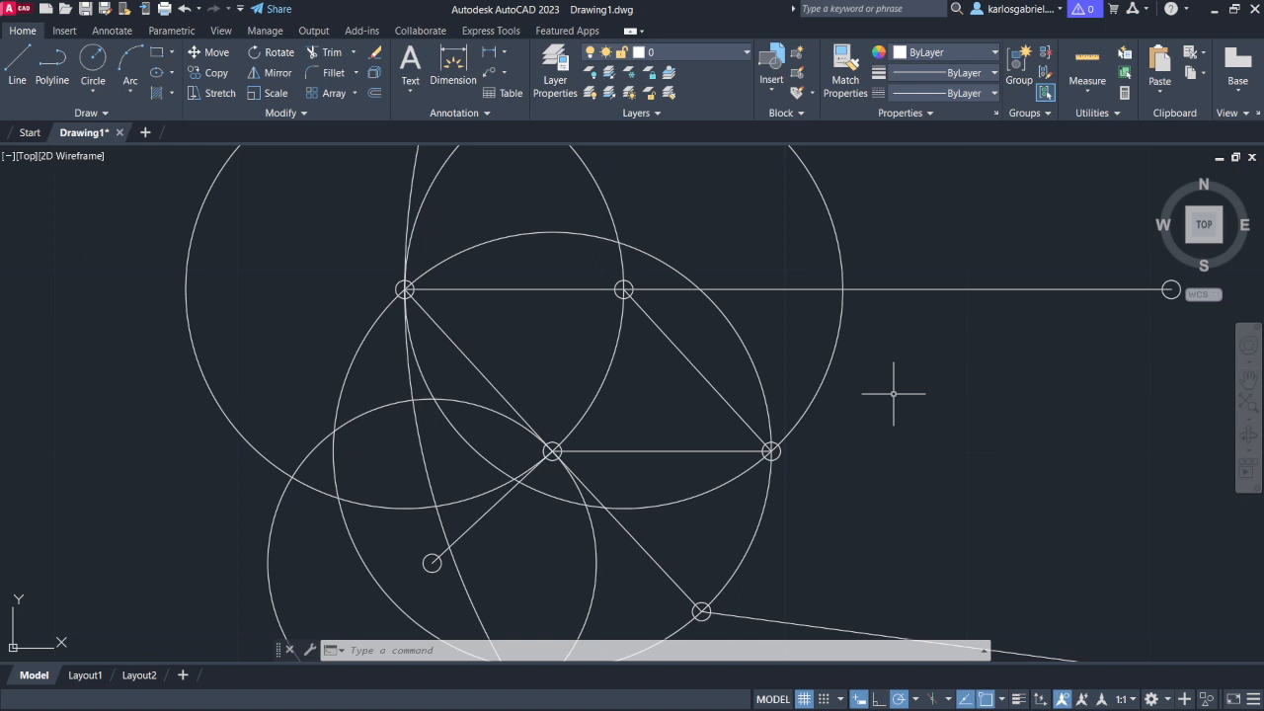
text(line)
key(Return)
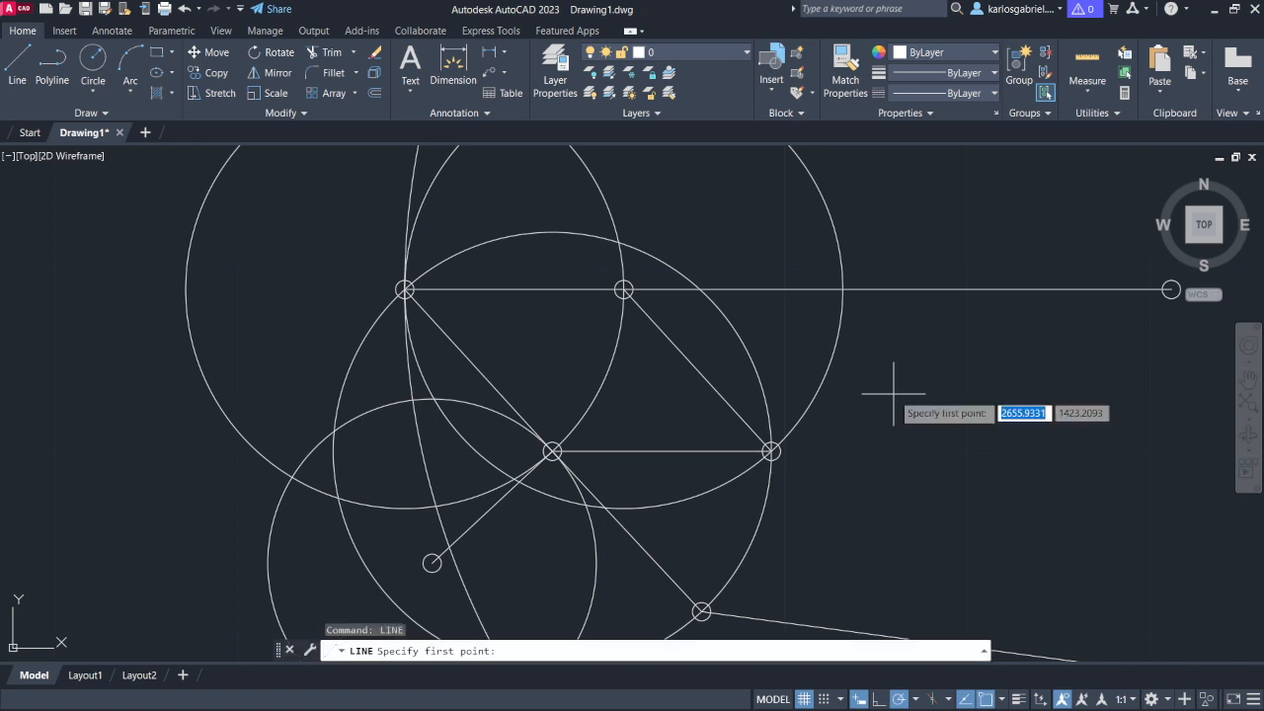
click(623, 289)
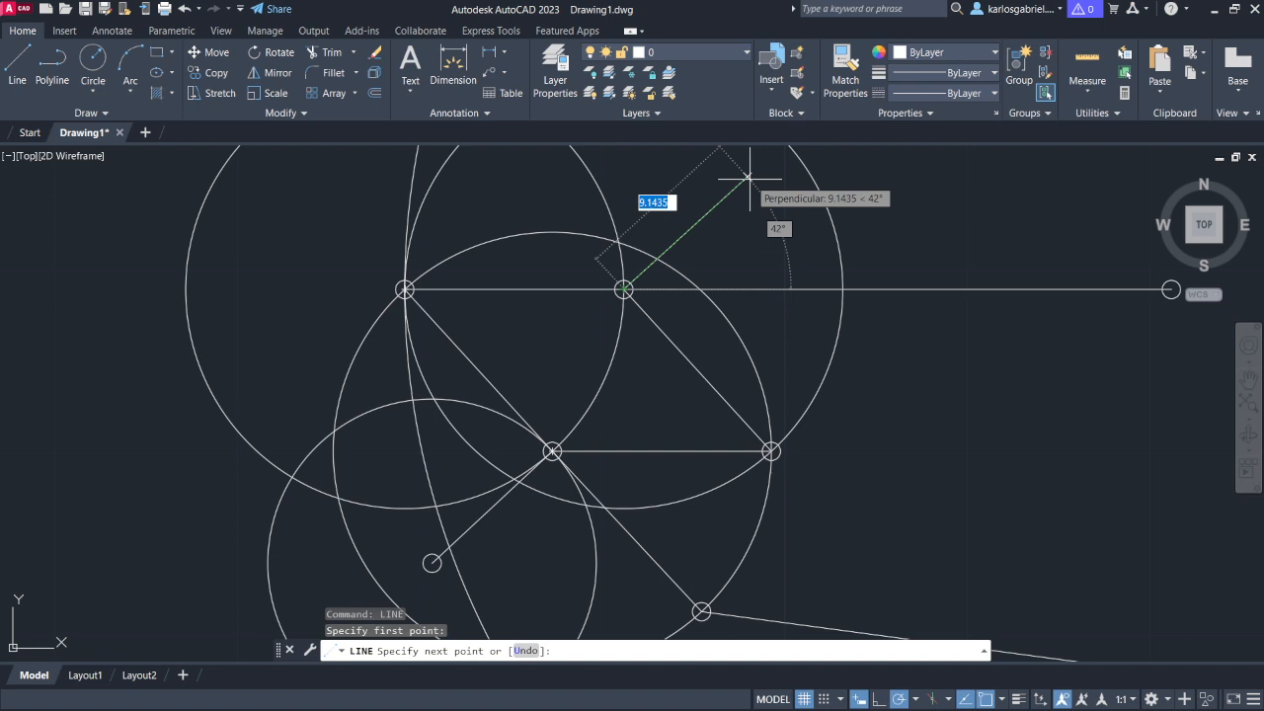
text(8)
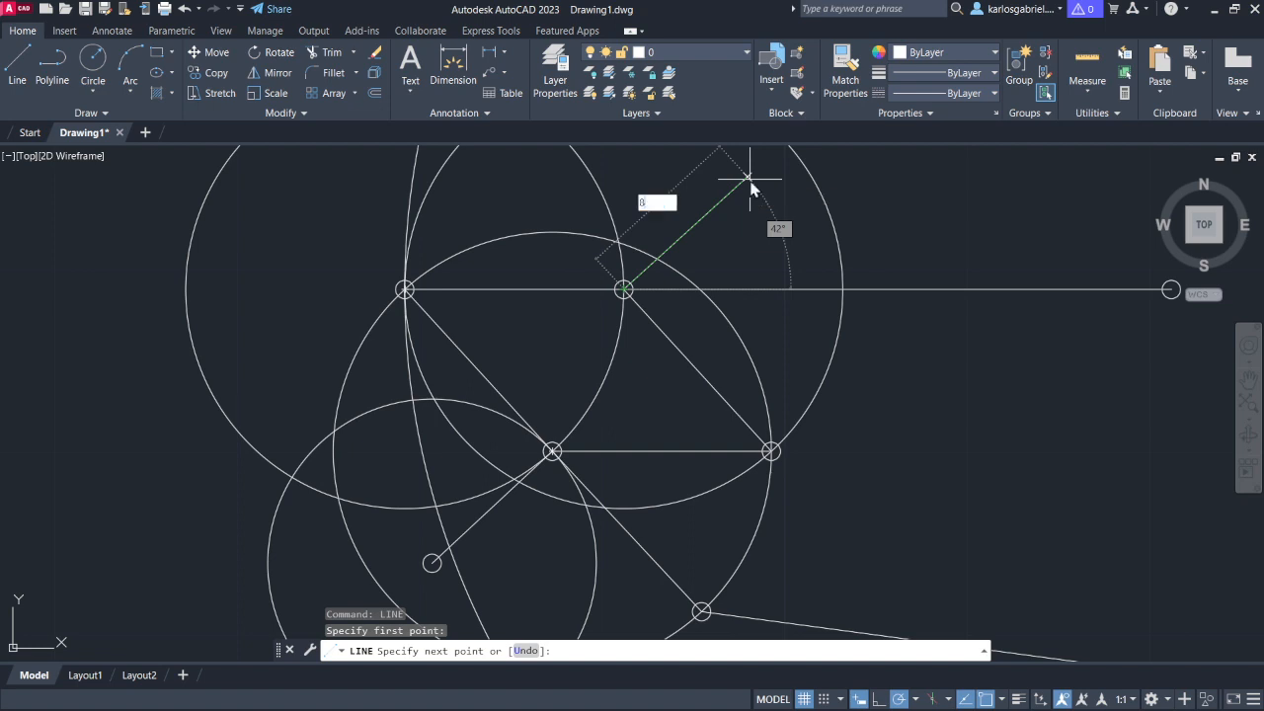
key(Return)
key(Escape)
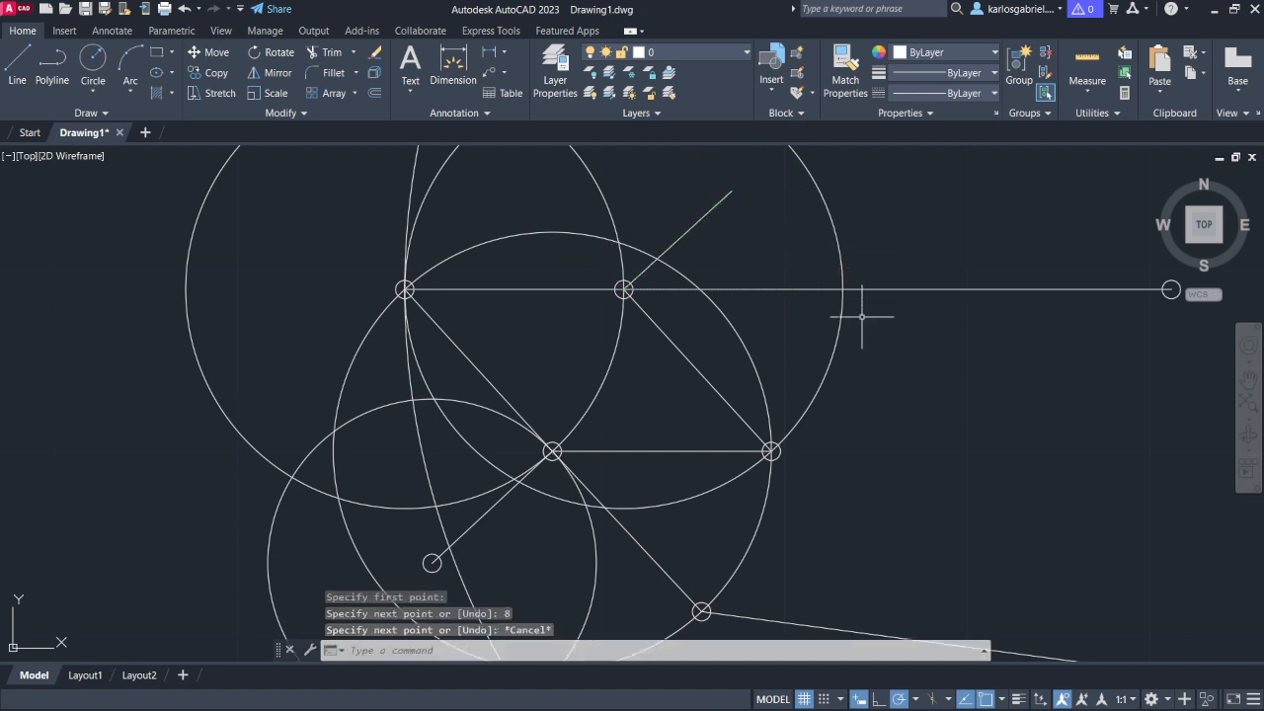
- Draw a pin circle of radius 0.5 at the free end K of rod GK
text(circ)
key(Return)
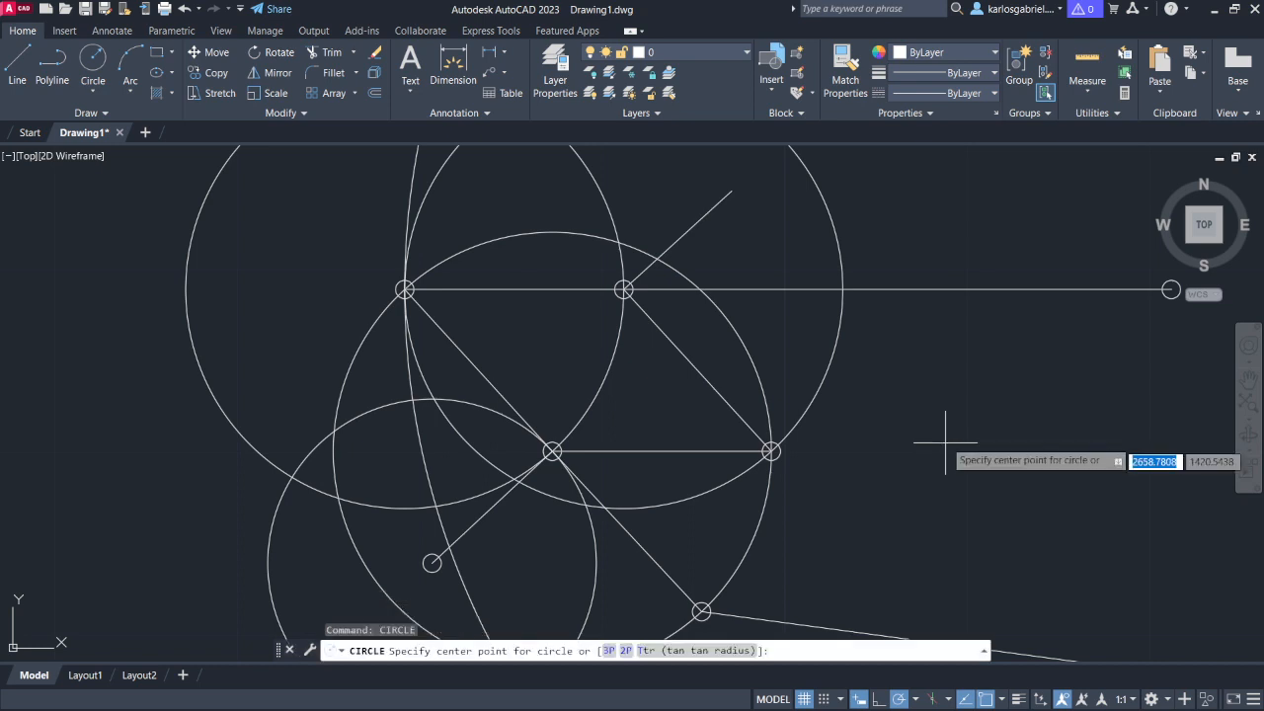
click(732, 191)
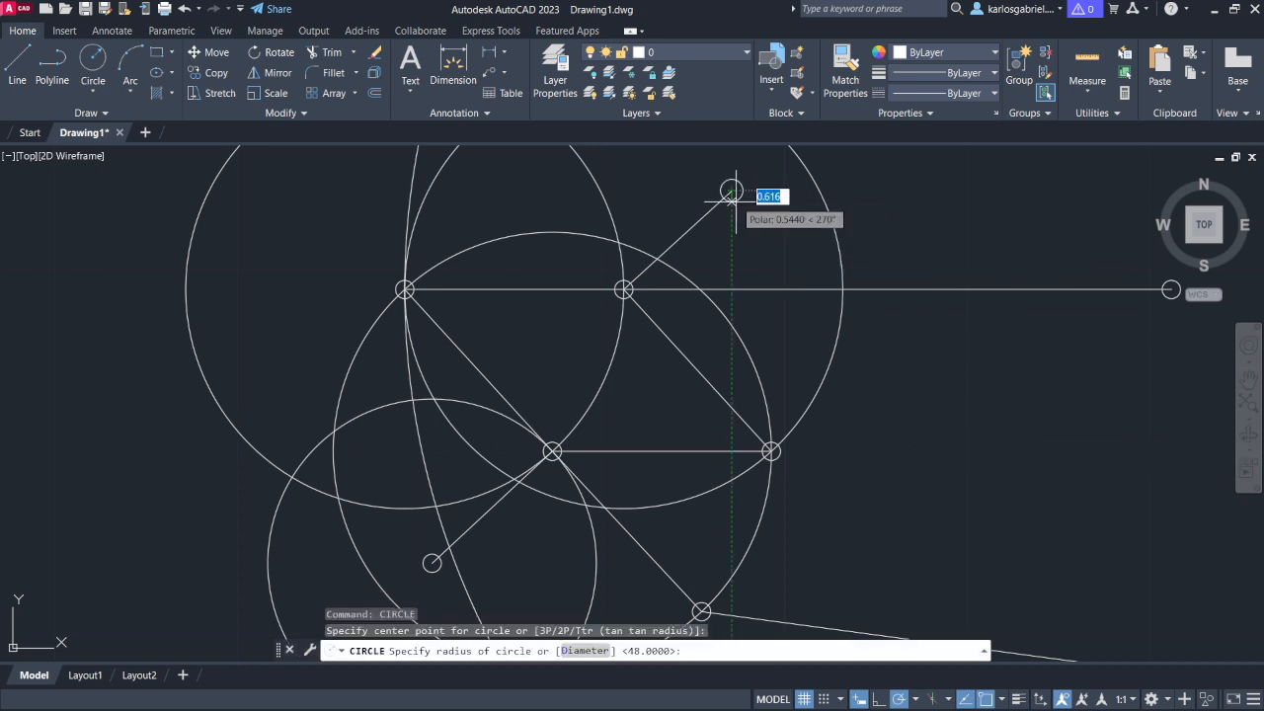
text(.5)
key(Return)
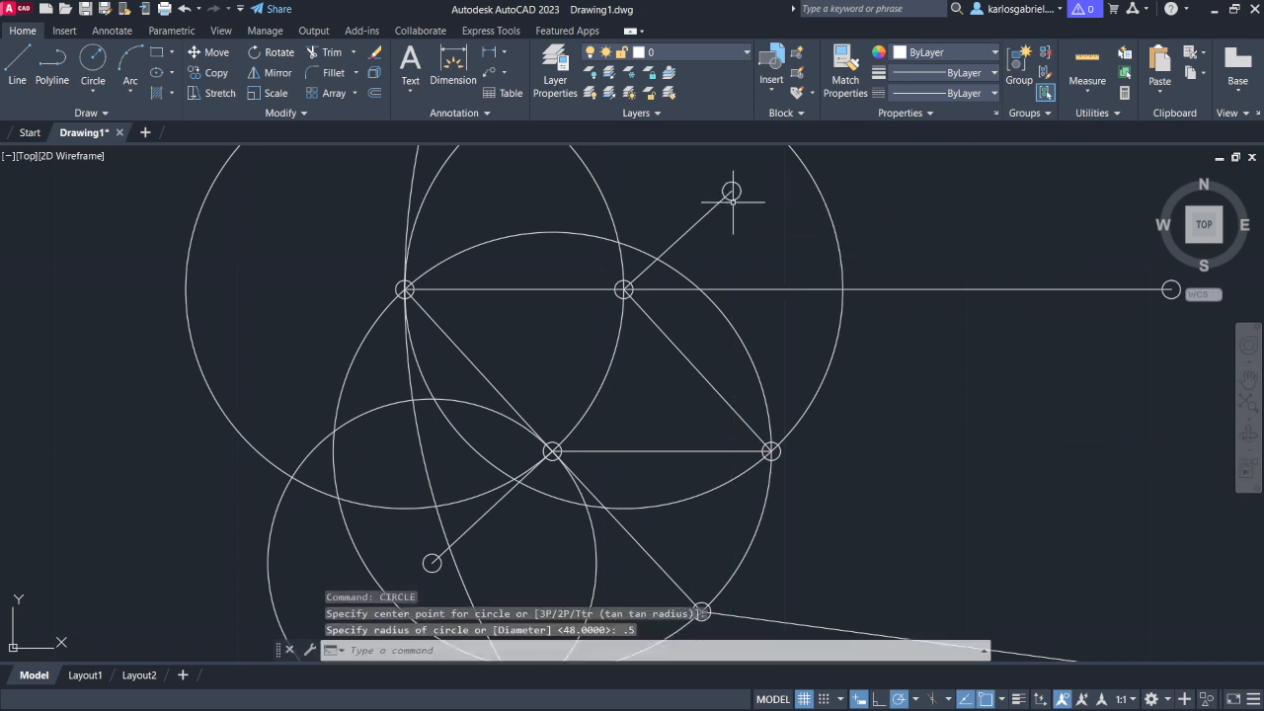
click(933, 501)
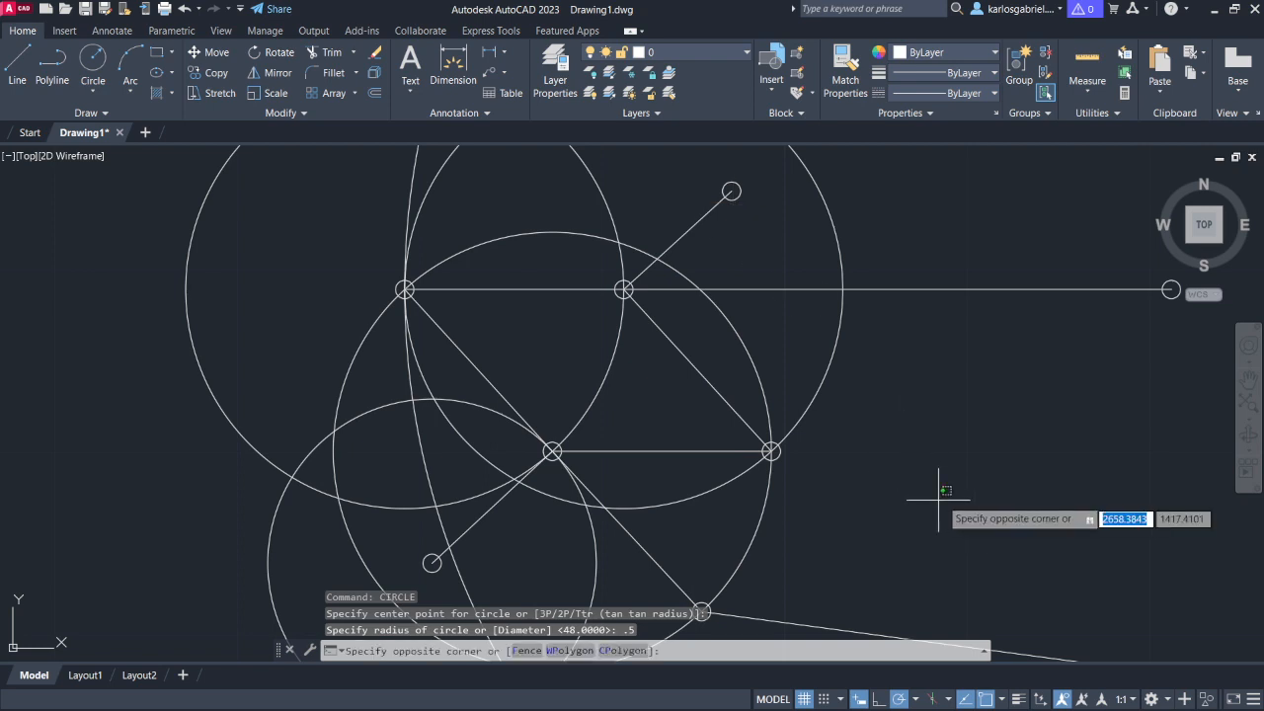
click(950, 499)
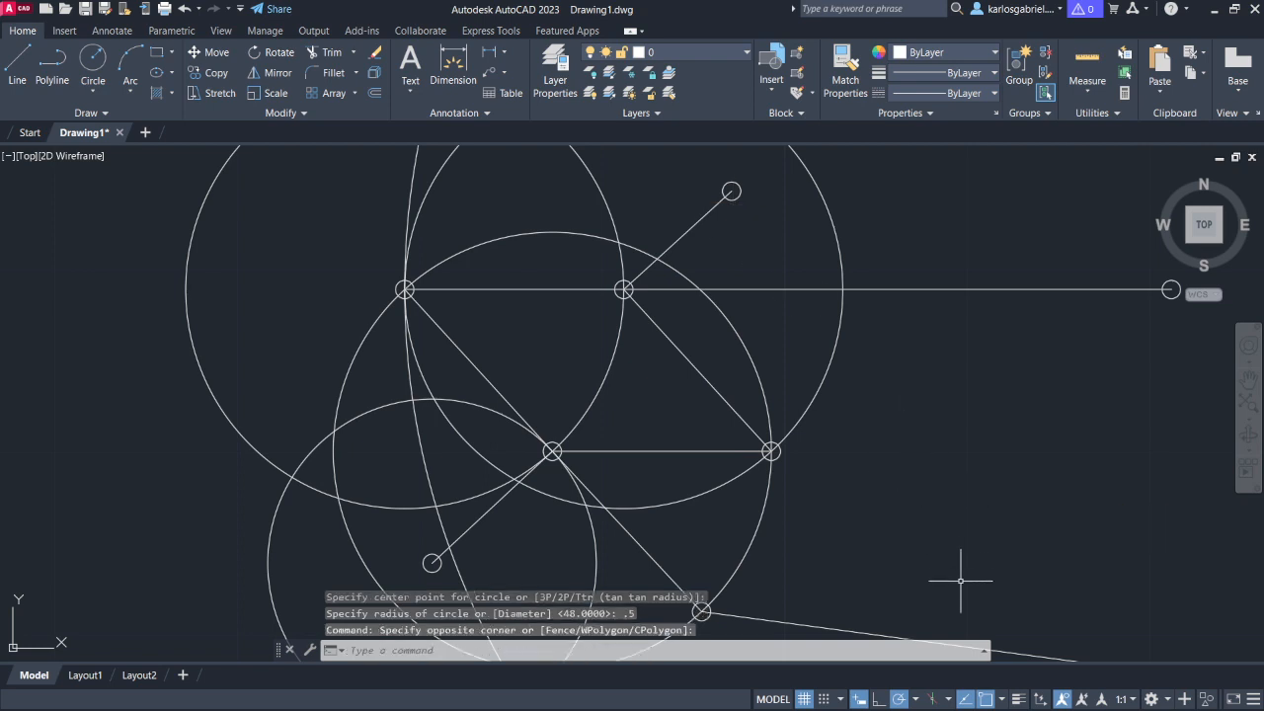
- Open the object snap options and check the Perpendicular snap mode
click(949, 700)
click(949, 699)
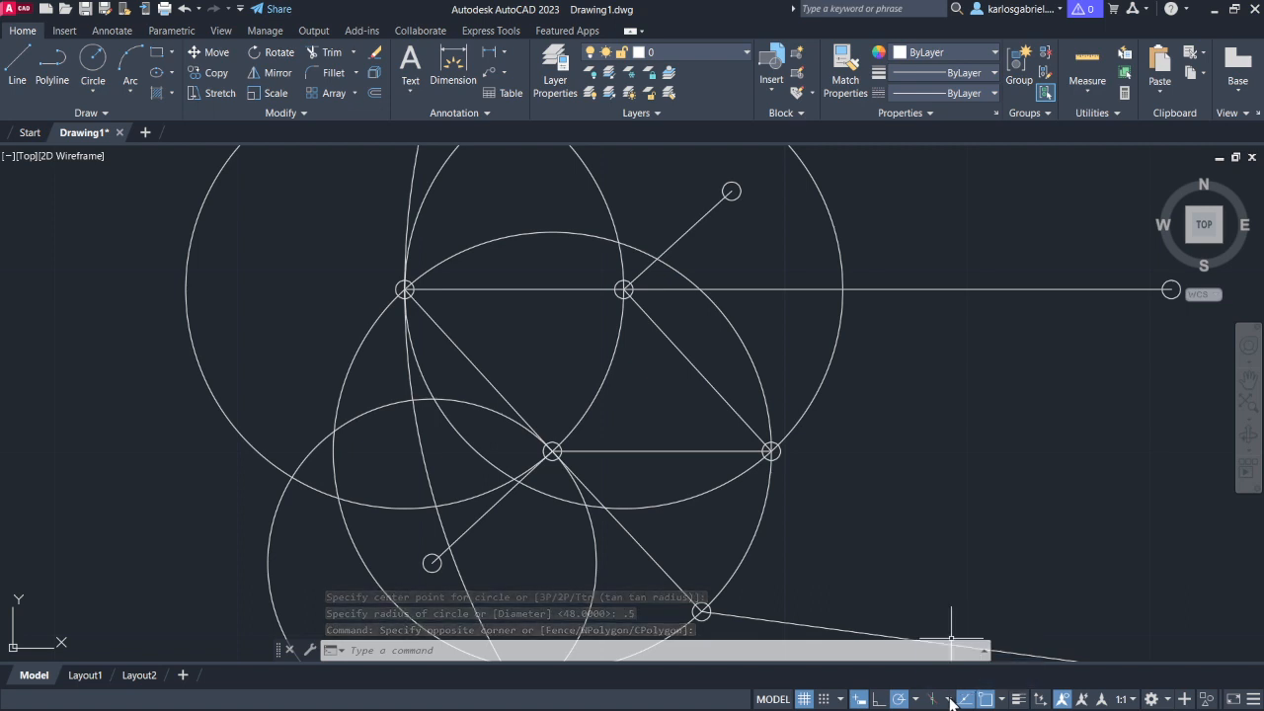
click(1000, 699)
click(1000, 699)
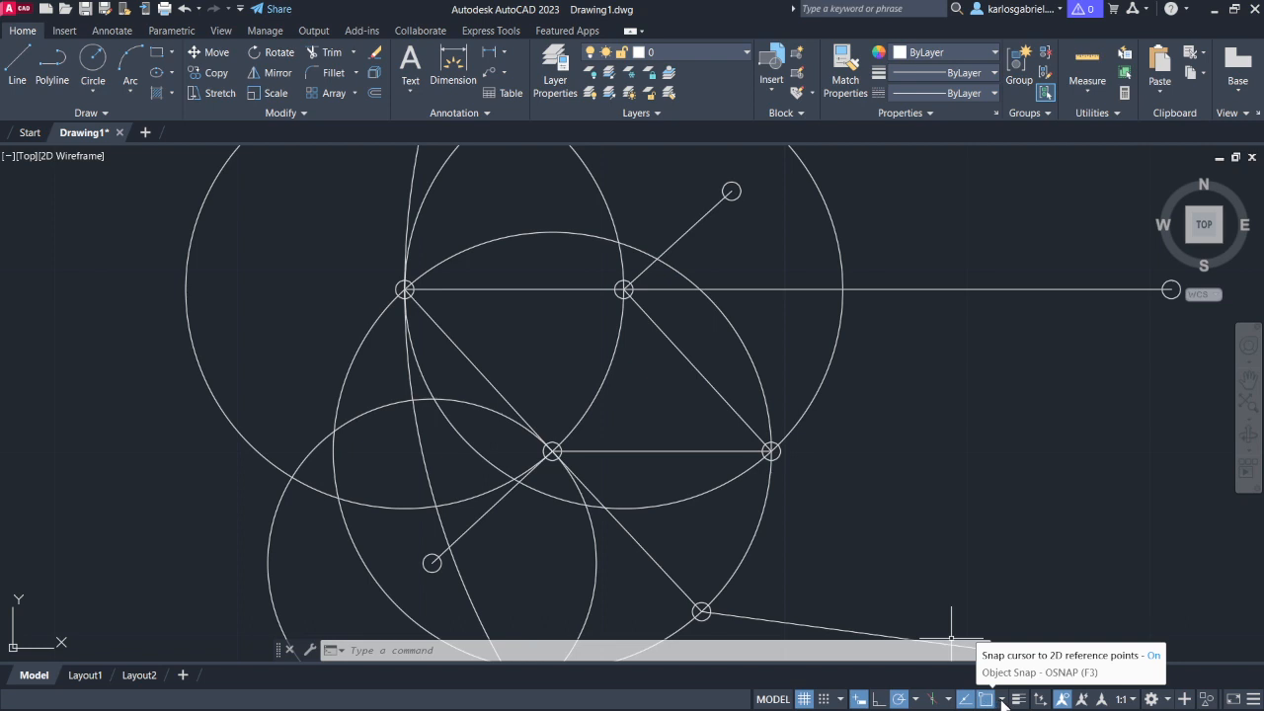
click(1001, 699)
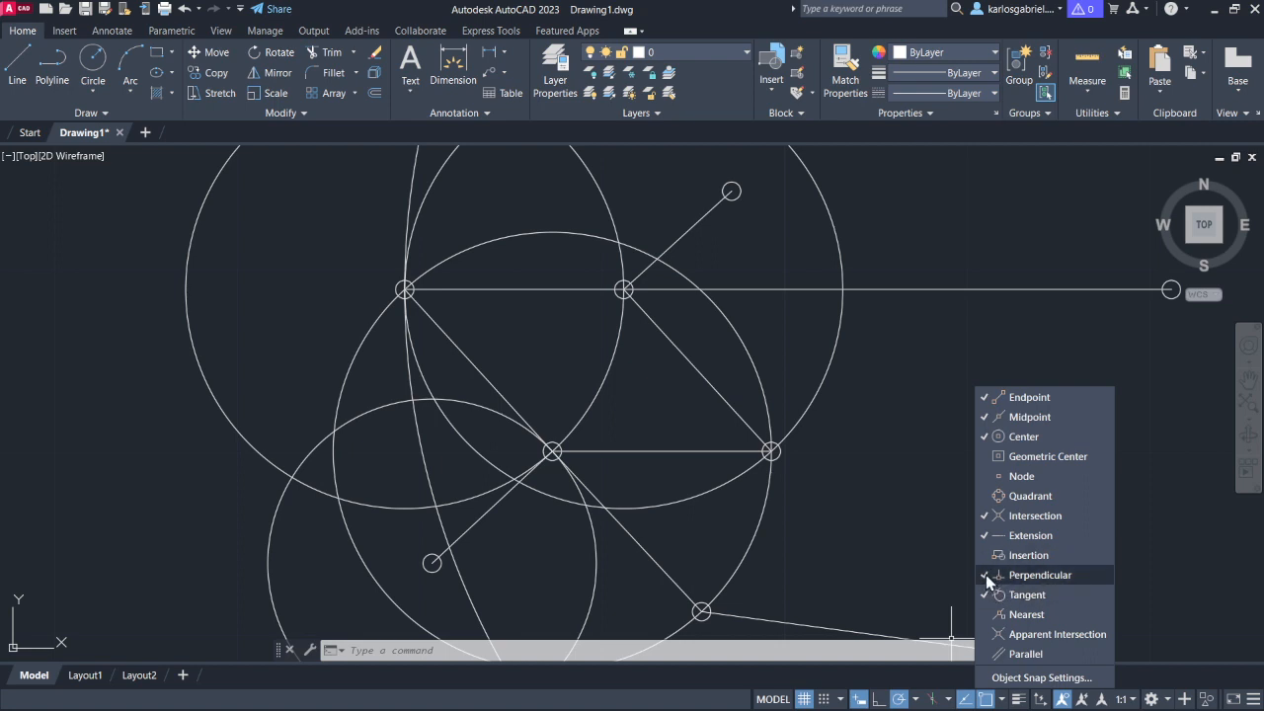
click(750, 294)
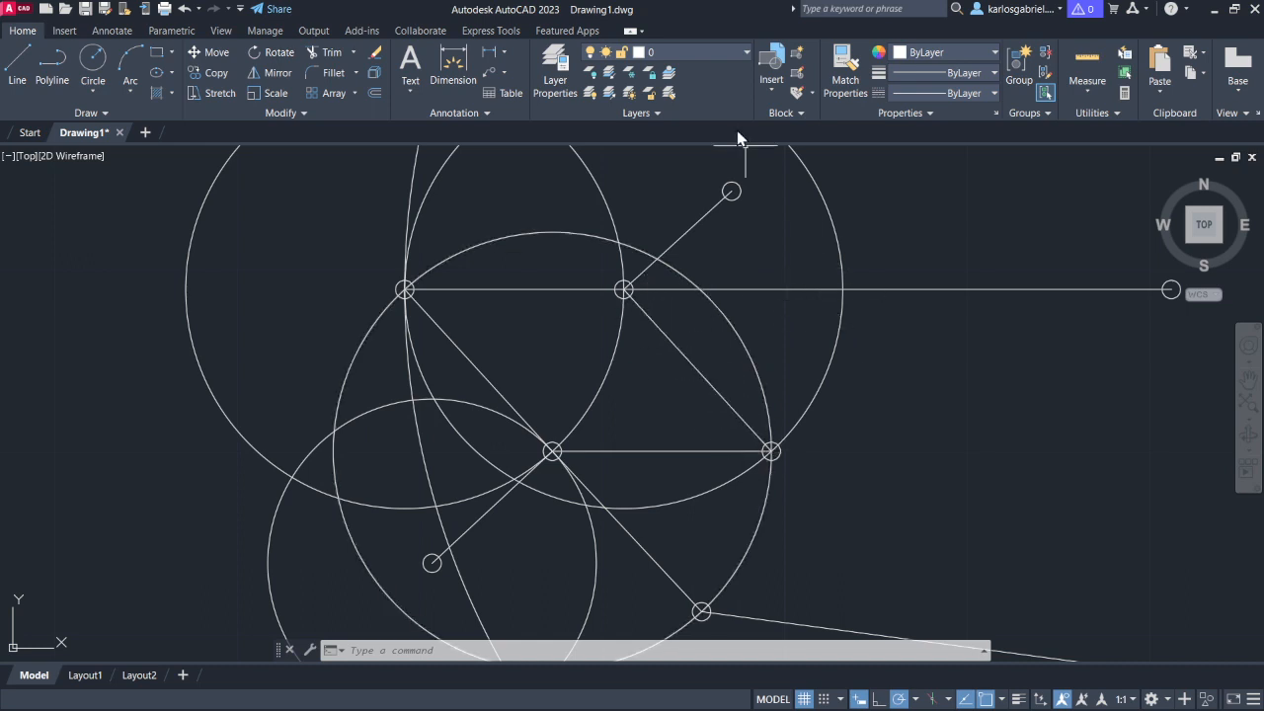
scroll(765, 227, down, 4)
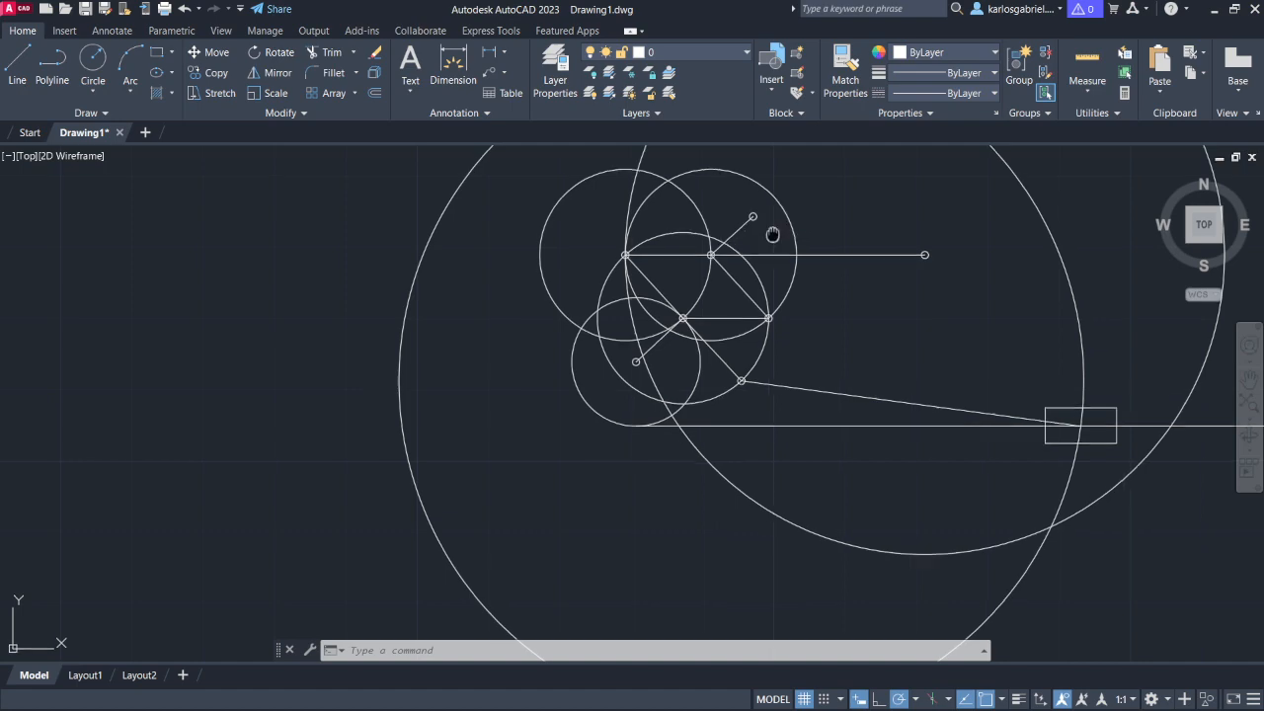
middle_drag(770, 232, 690, 294)
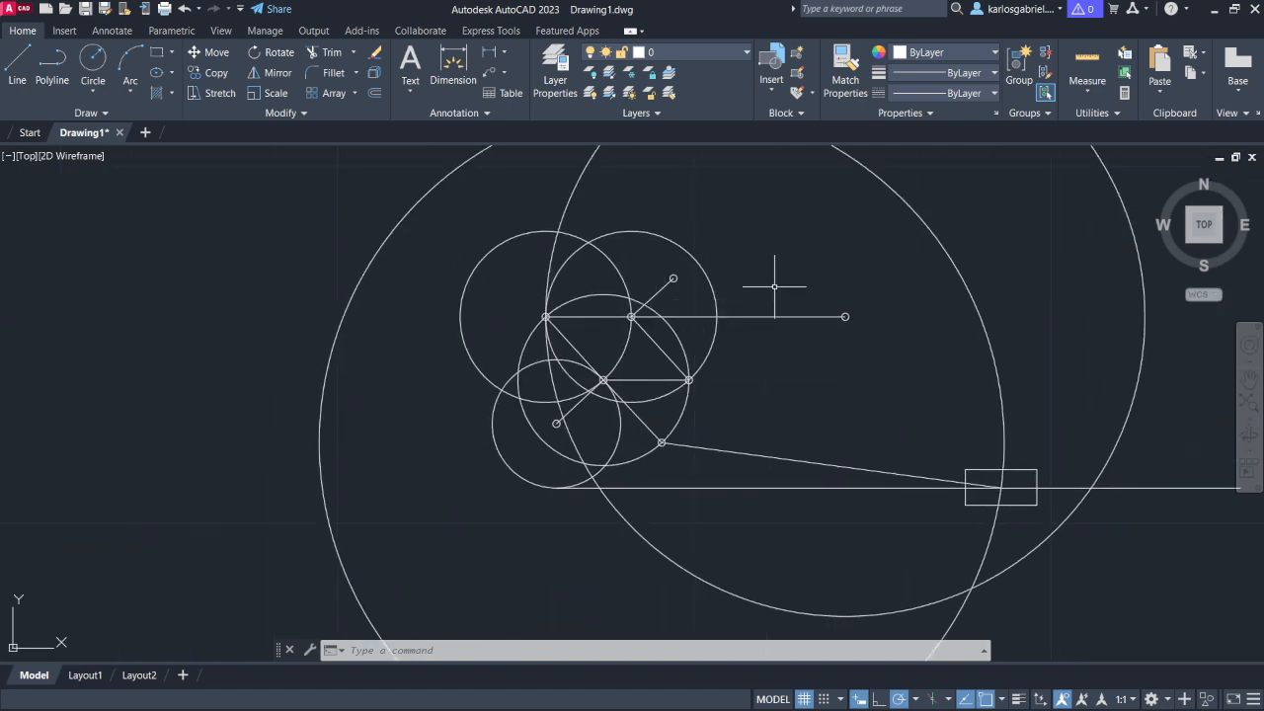
scroll(803, 267, down, 3)
scroll(779, 268, up, 5)
scroll(789, 275, down, 4)
middle_drag(790, 276, 733, 291)
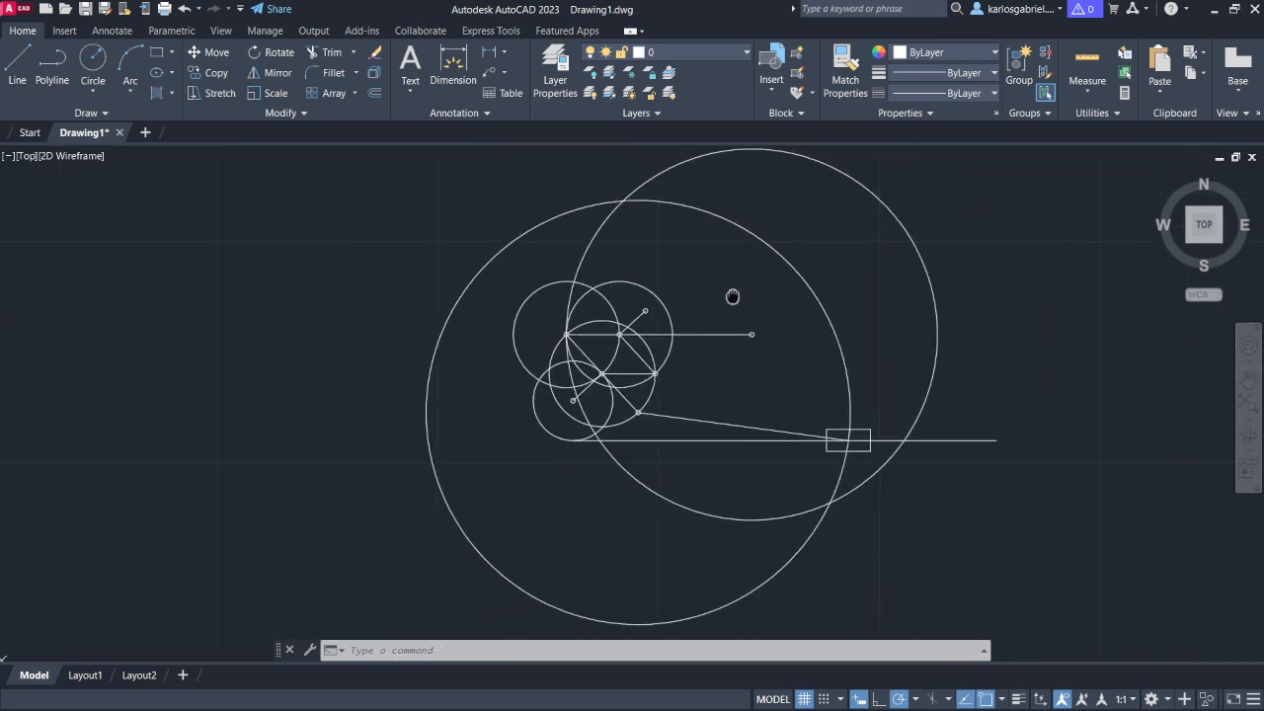
scroll(721, 285, down, 2)
scroll(709, 291, up, 2)
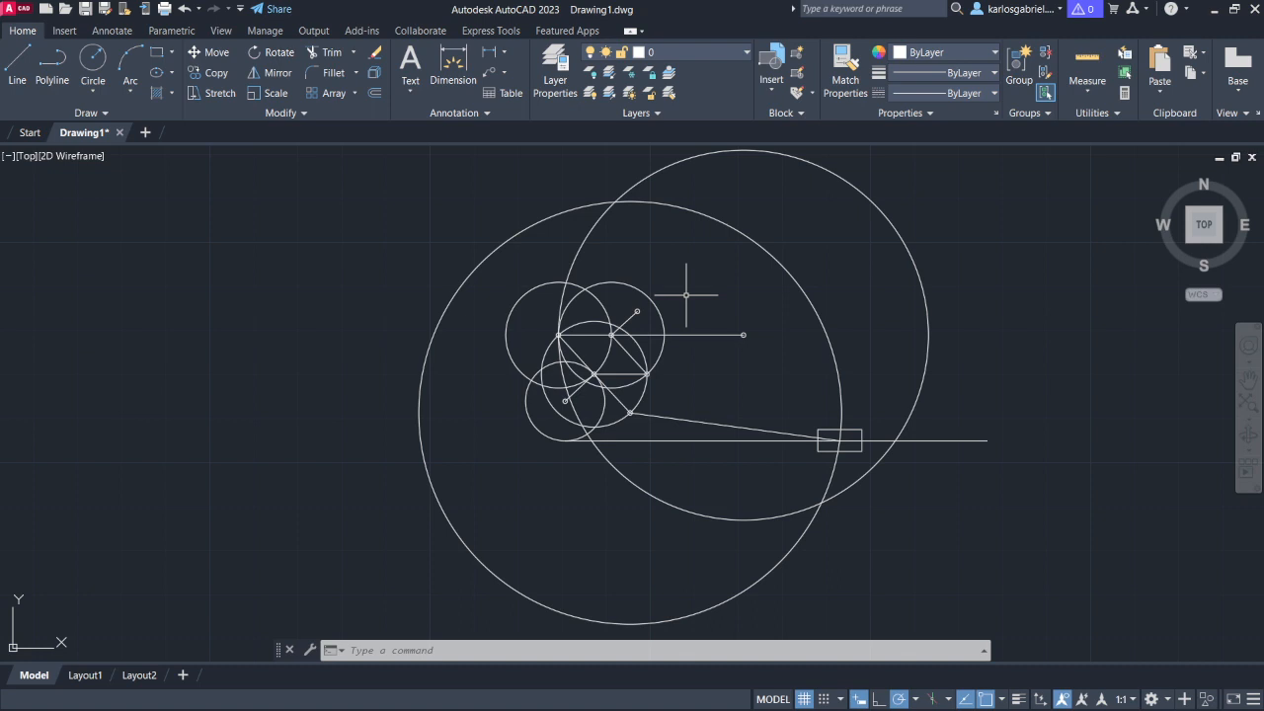
- Recheck the problem statement image, and in AutoCAD erase the two large construction circles and the one centered on pin G
key(alt+Tab)
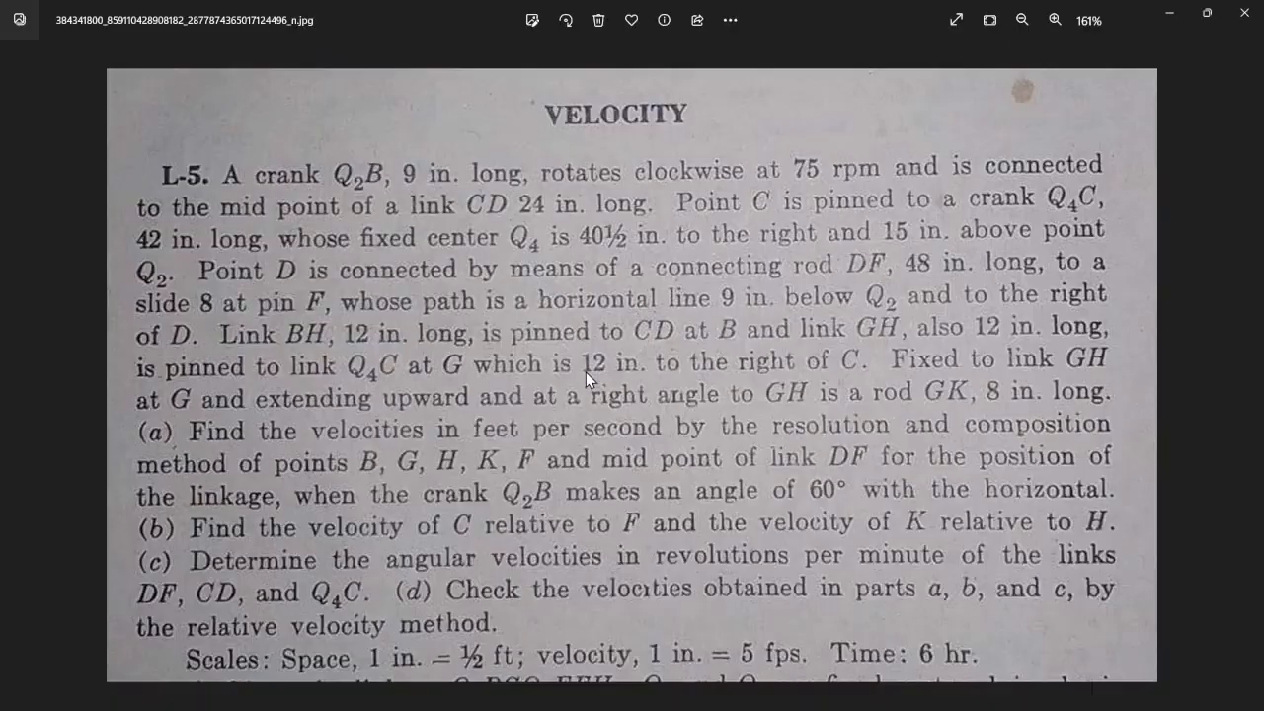
key(alt+Tab)
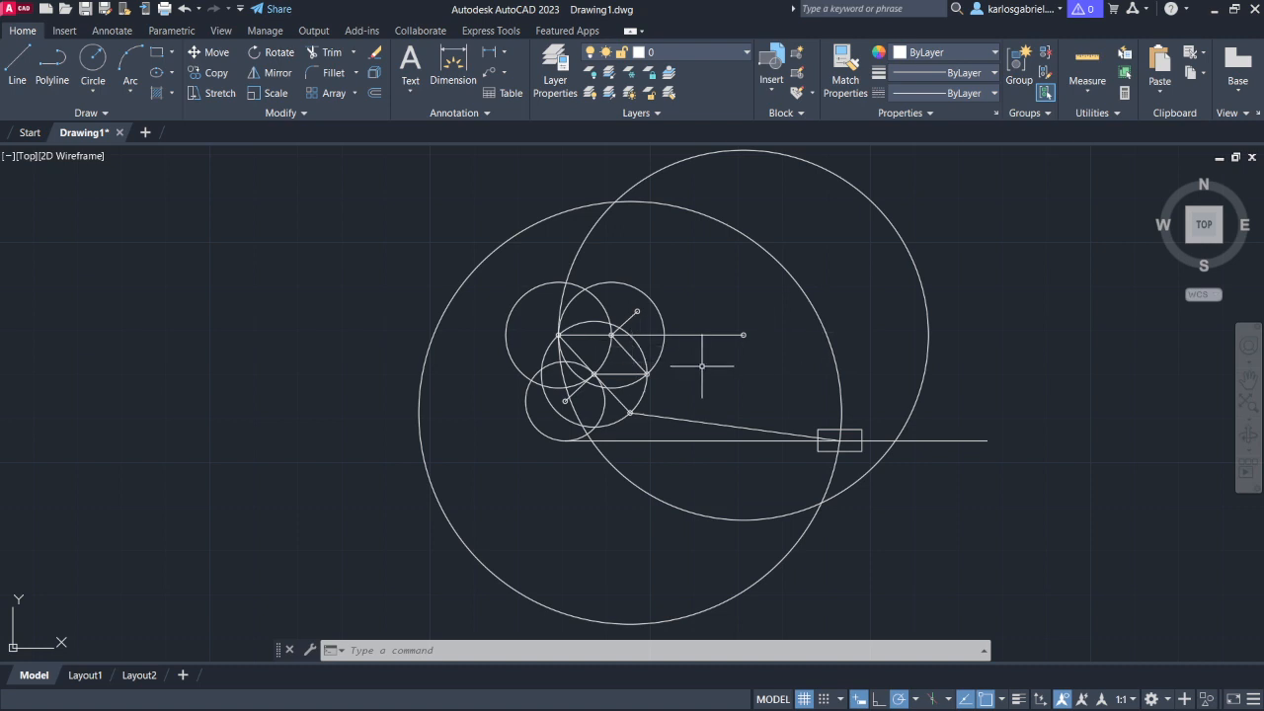
scroll(672, 380, up, 2)
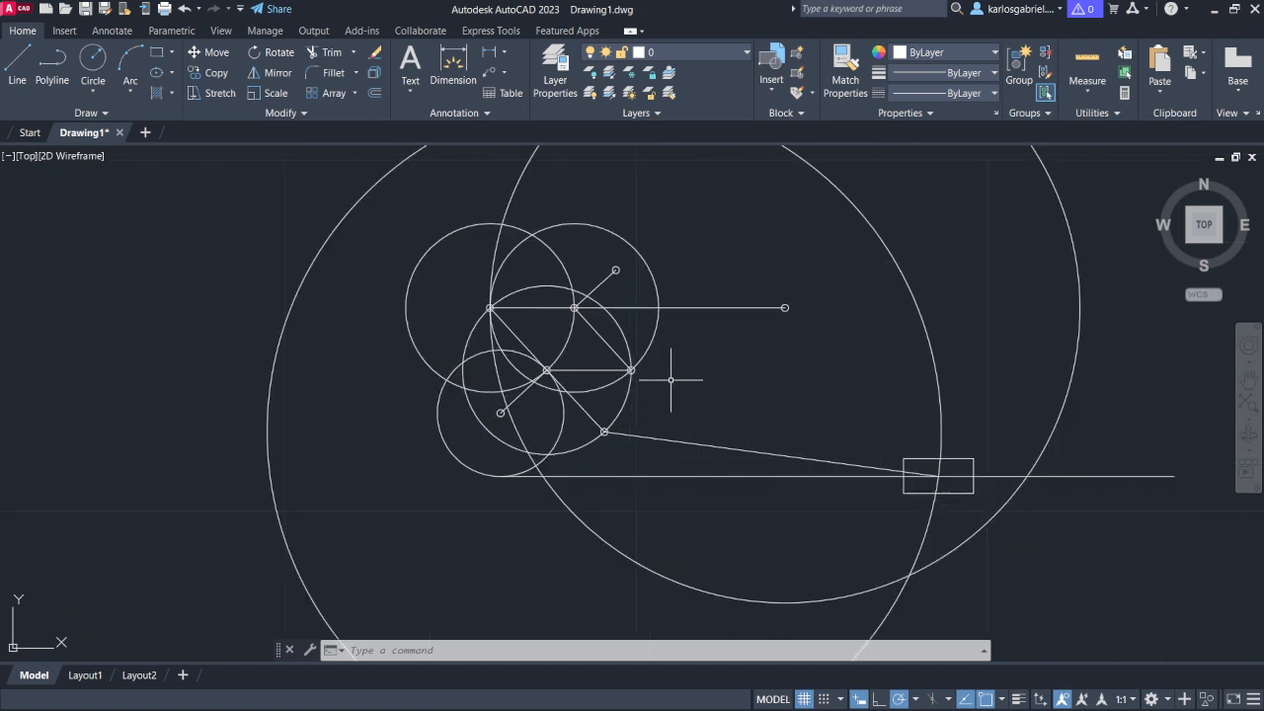
scroll(672, 380, up, 2)
scroll(671, 377, down, 4)
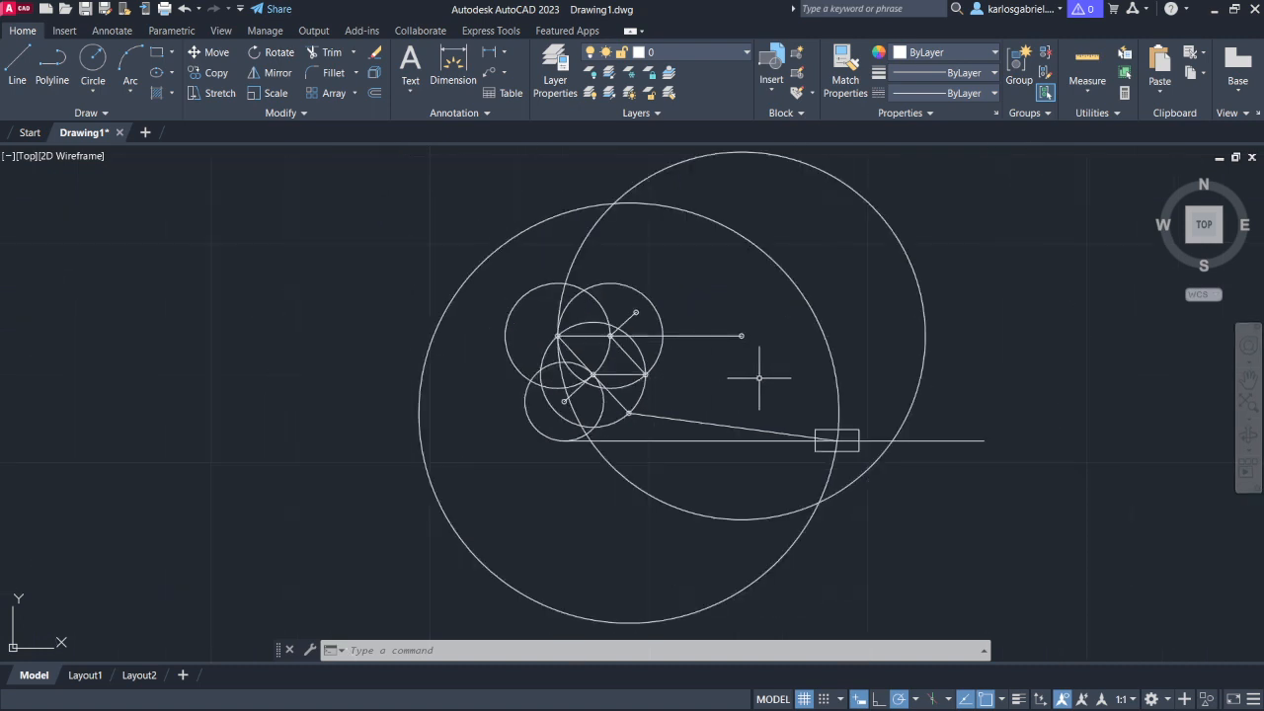
click(808, 299)
key(Delete)
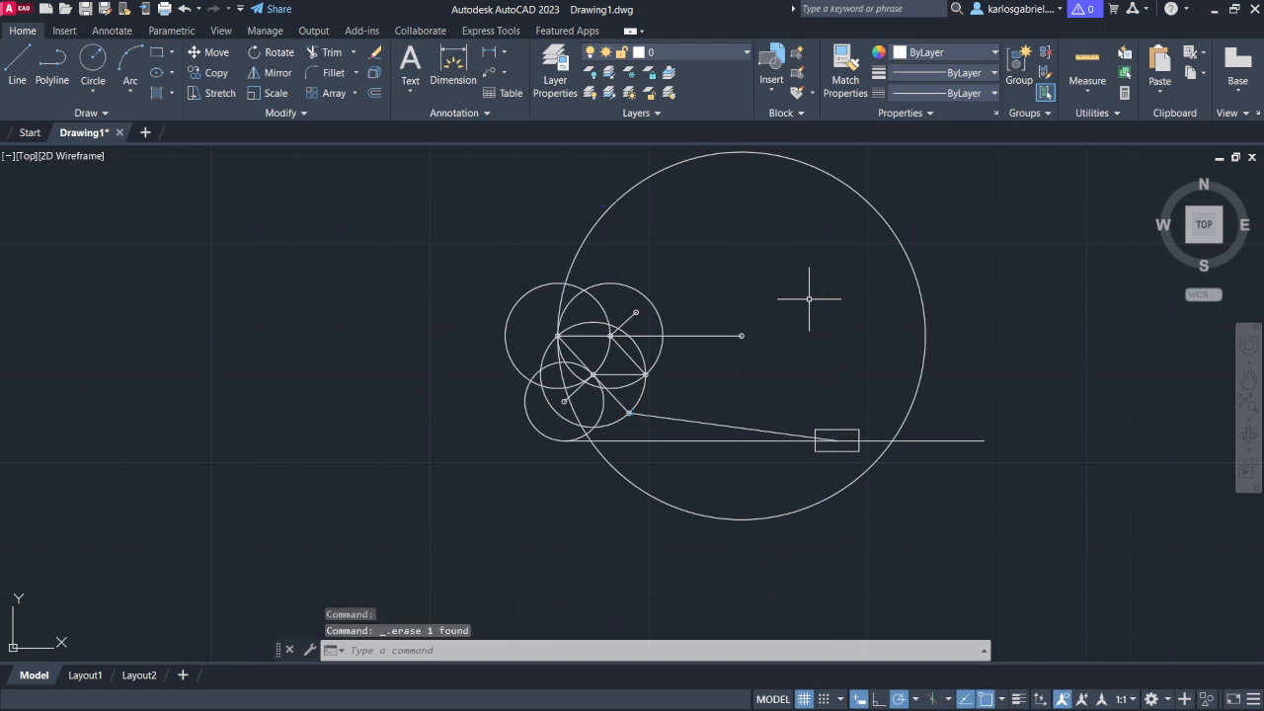
click(894, 249)
key(Delete)
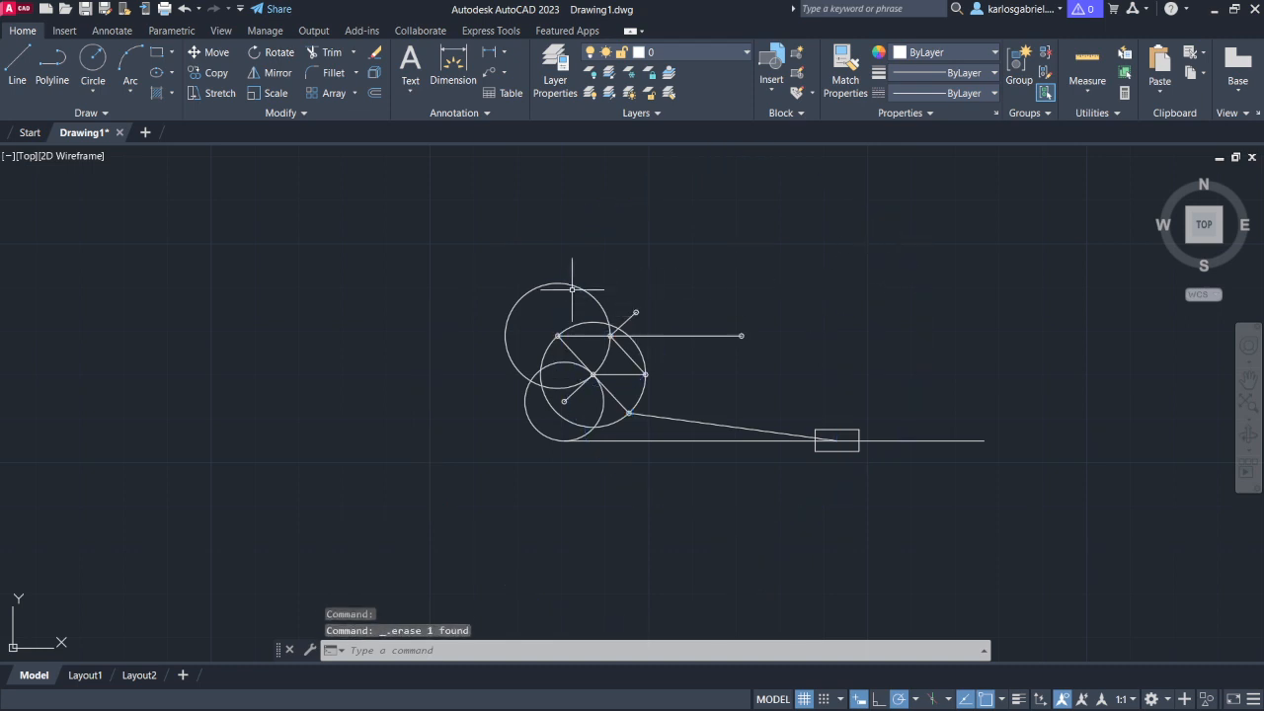
- Erase the remaining construction circles centered on C, B and Q2, keeping the links and small pin circles
click(574, 284)
click(573, 284)
key(Delete)
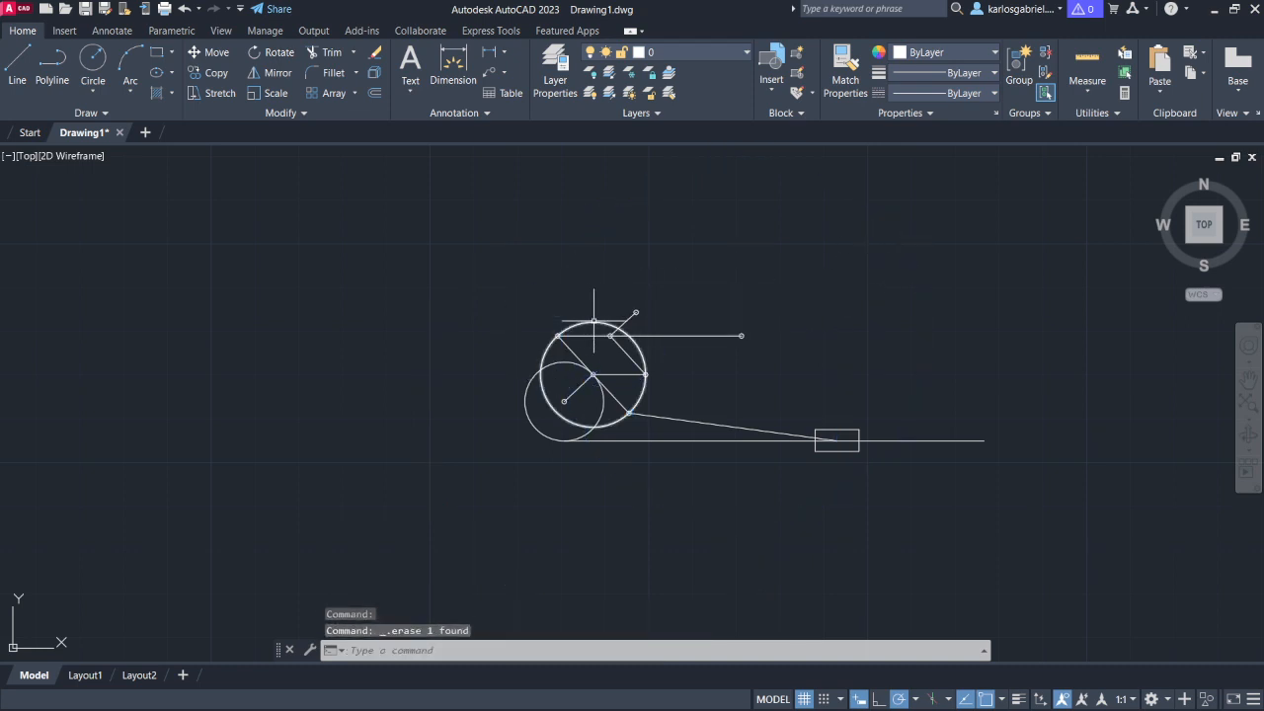
click(592, 321)
key(Delete)
click(570, 365)
key(Delete)
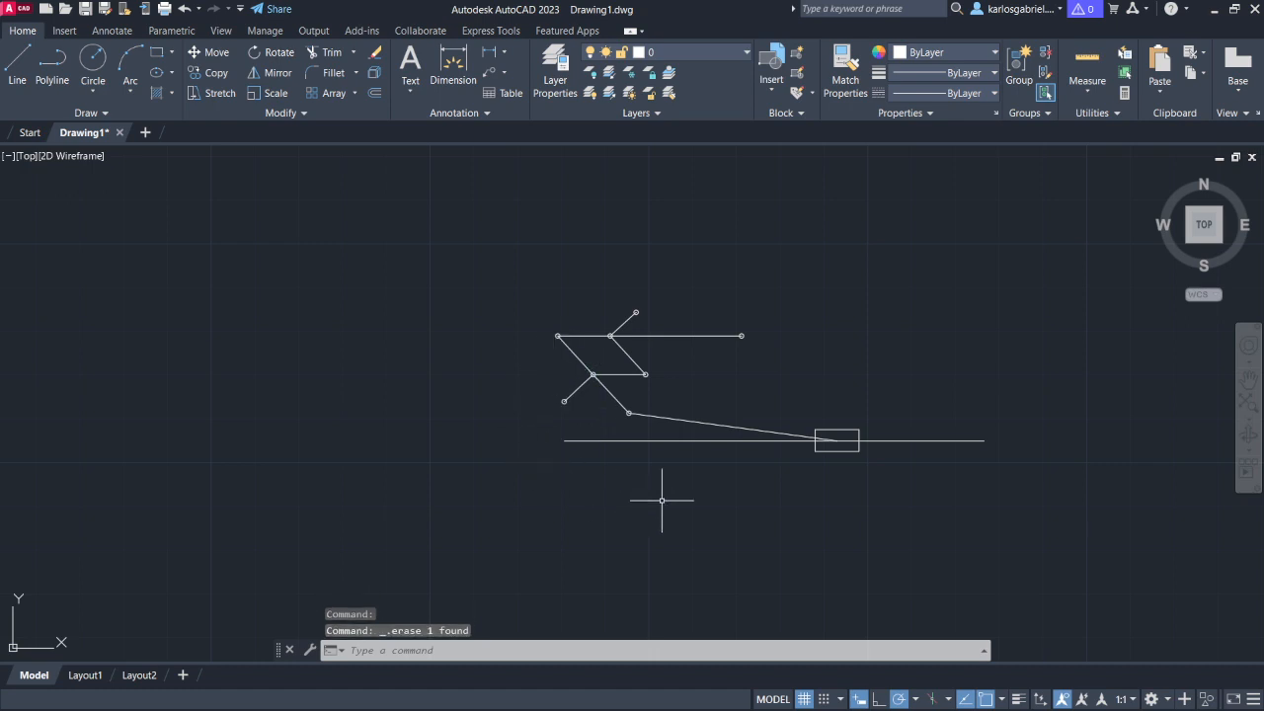
- Try to join segments CB and BD into a single link CD
scroll(707, 461, up, 2)
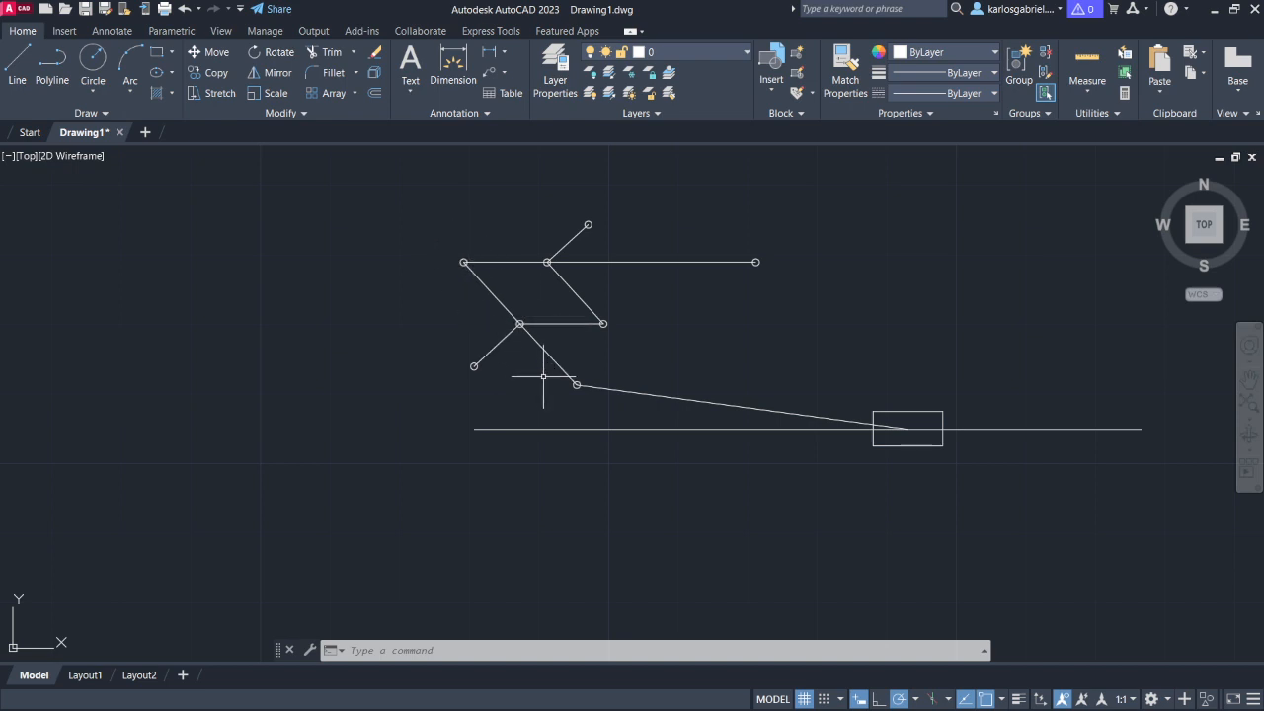
click(538, 342)
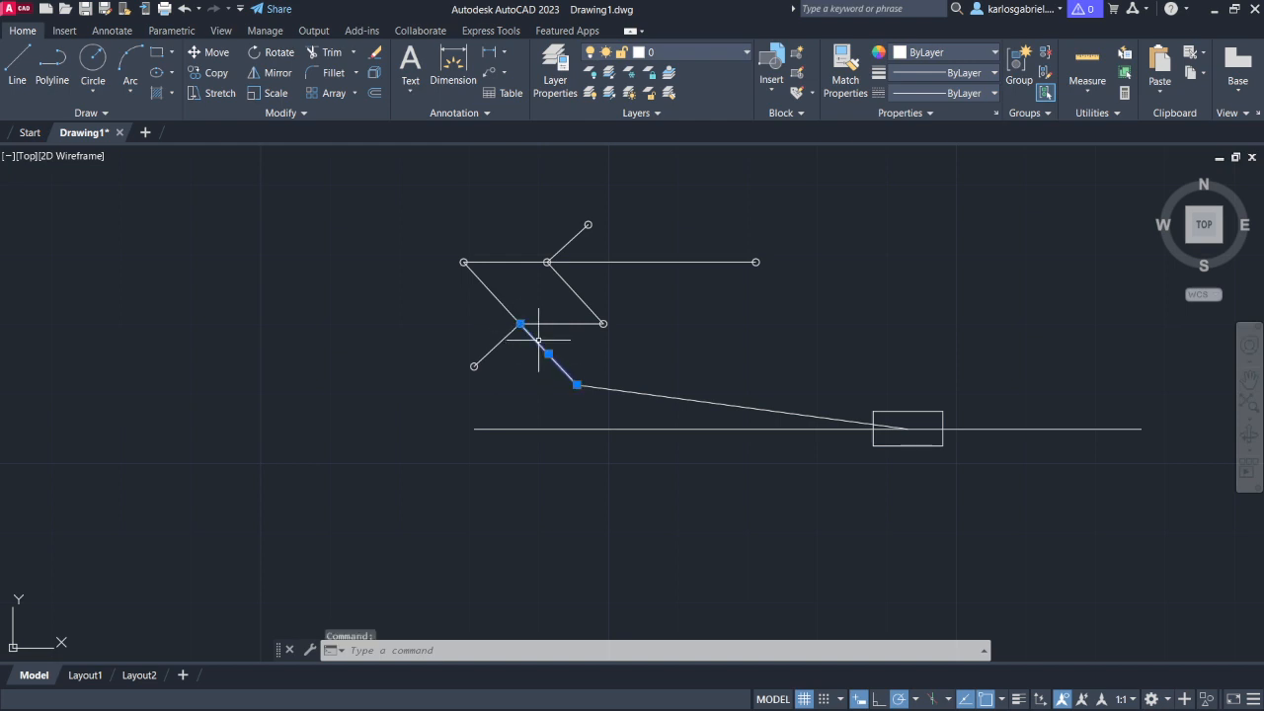
click(499, 299)
key(Return)
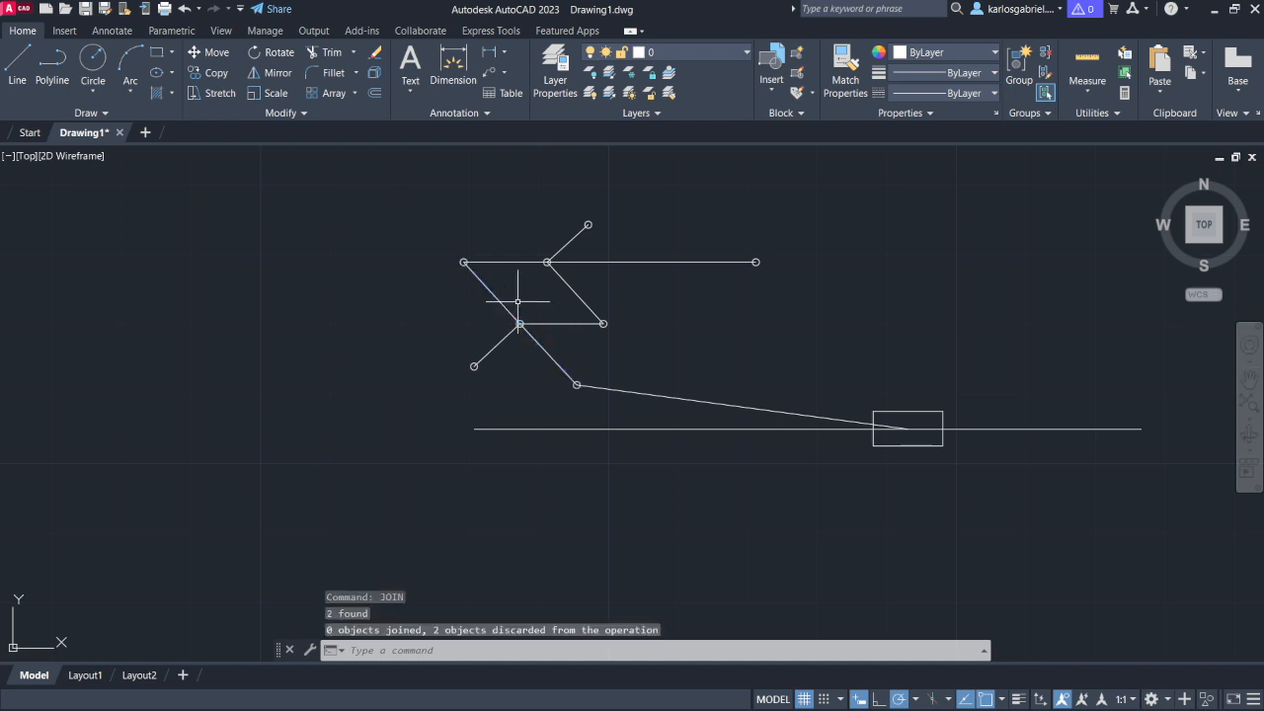
- Try the Join command again on the two collinear segments that meet at pin B
click(537, 340)
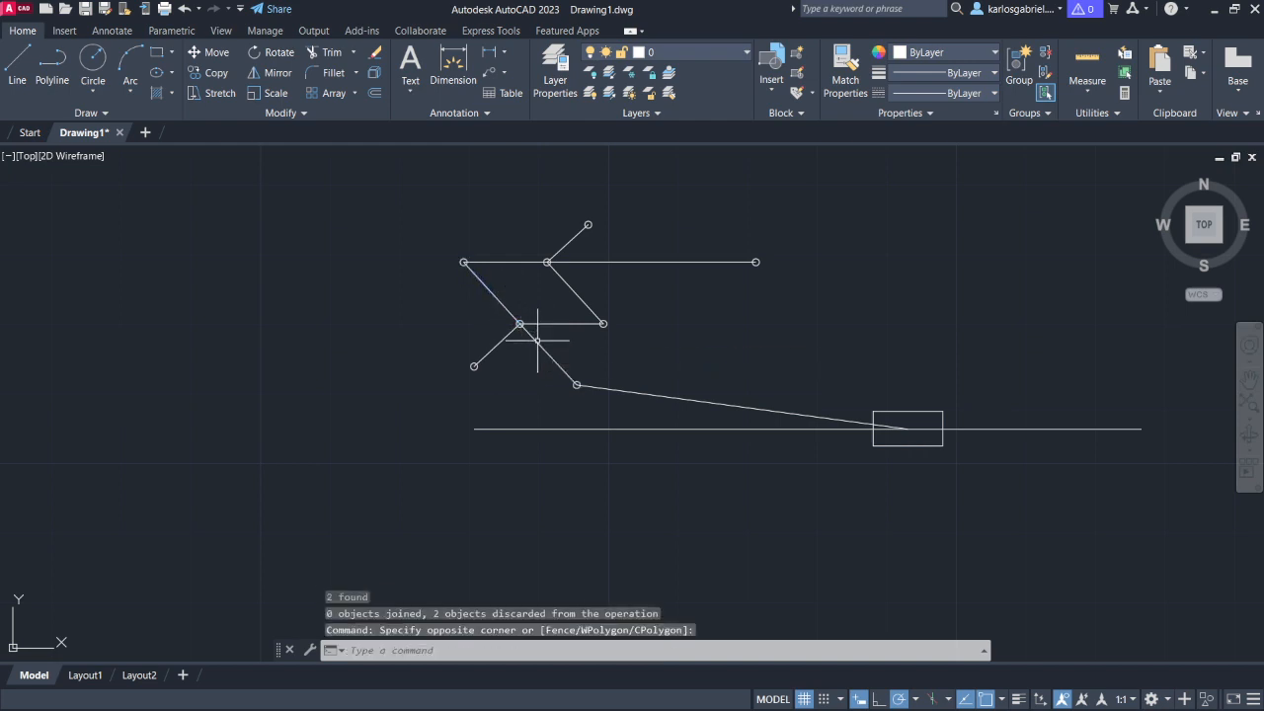
click(537, 341)
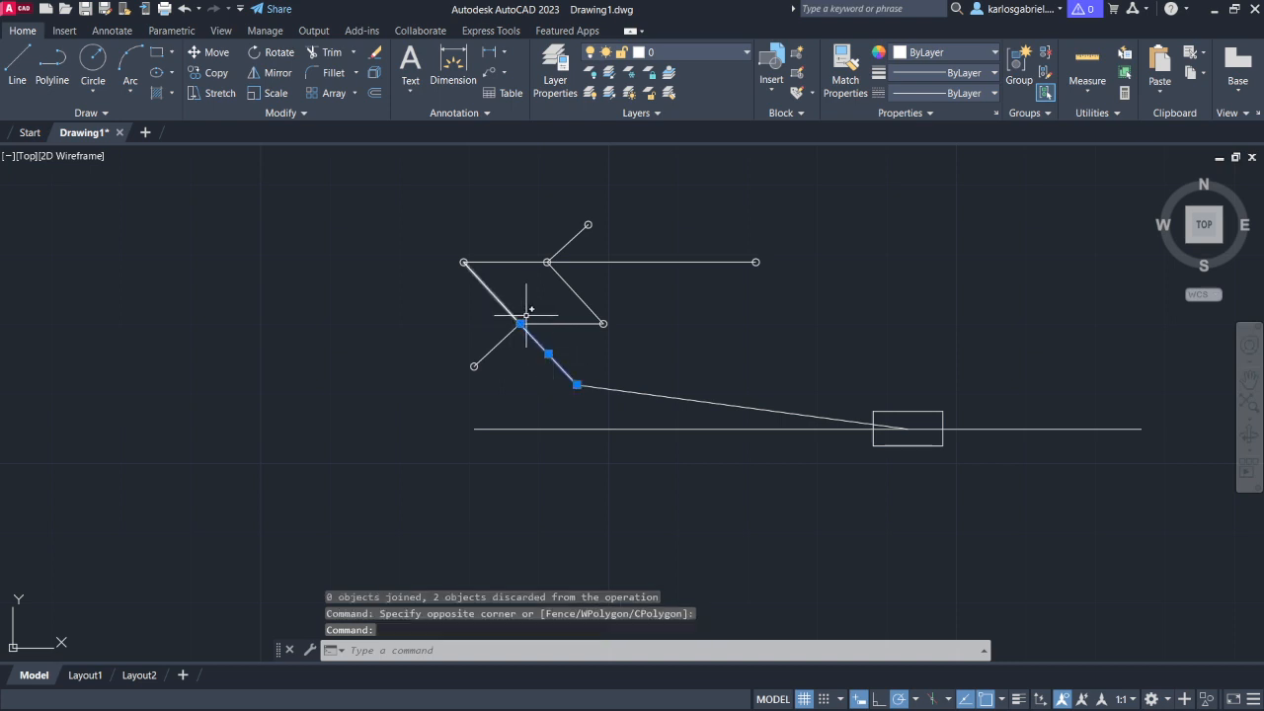
click(554, 300)
key(Escape)
key(Escape)
text(join)
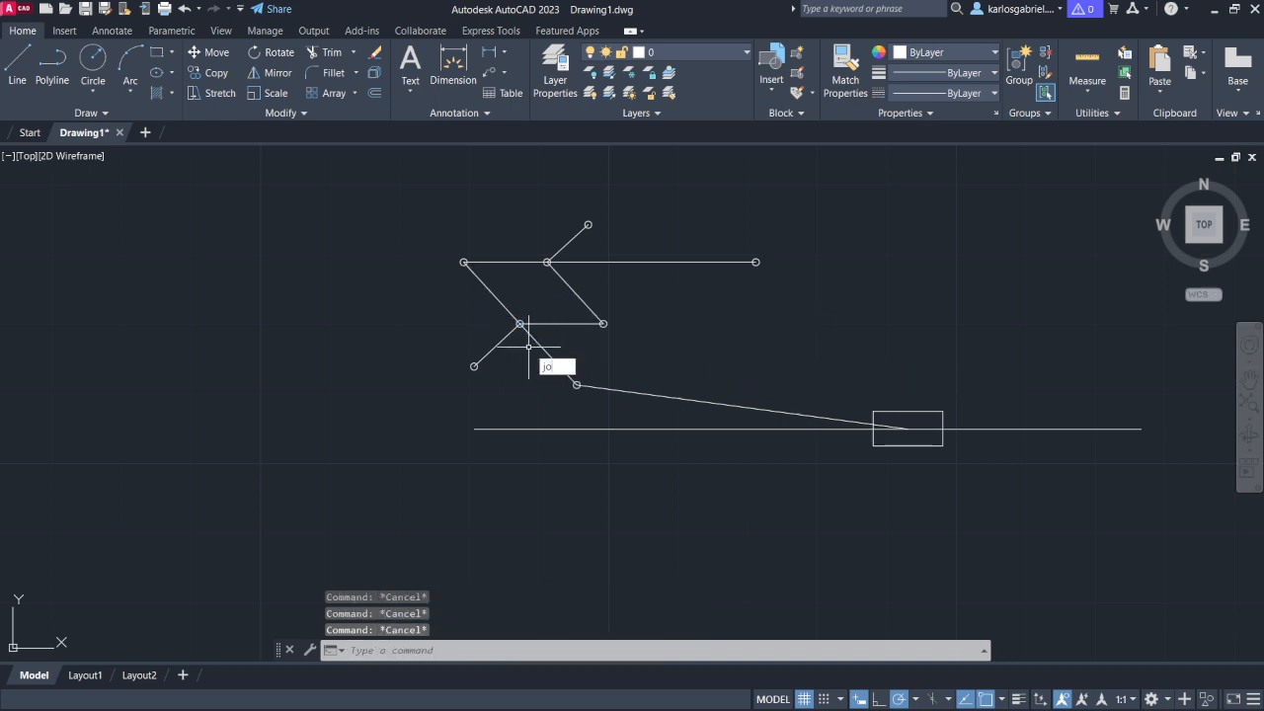
key(Return)
key(Escape)
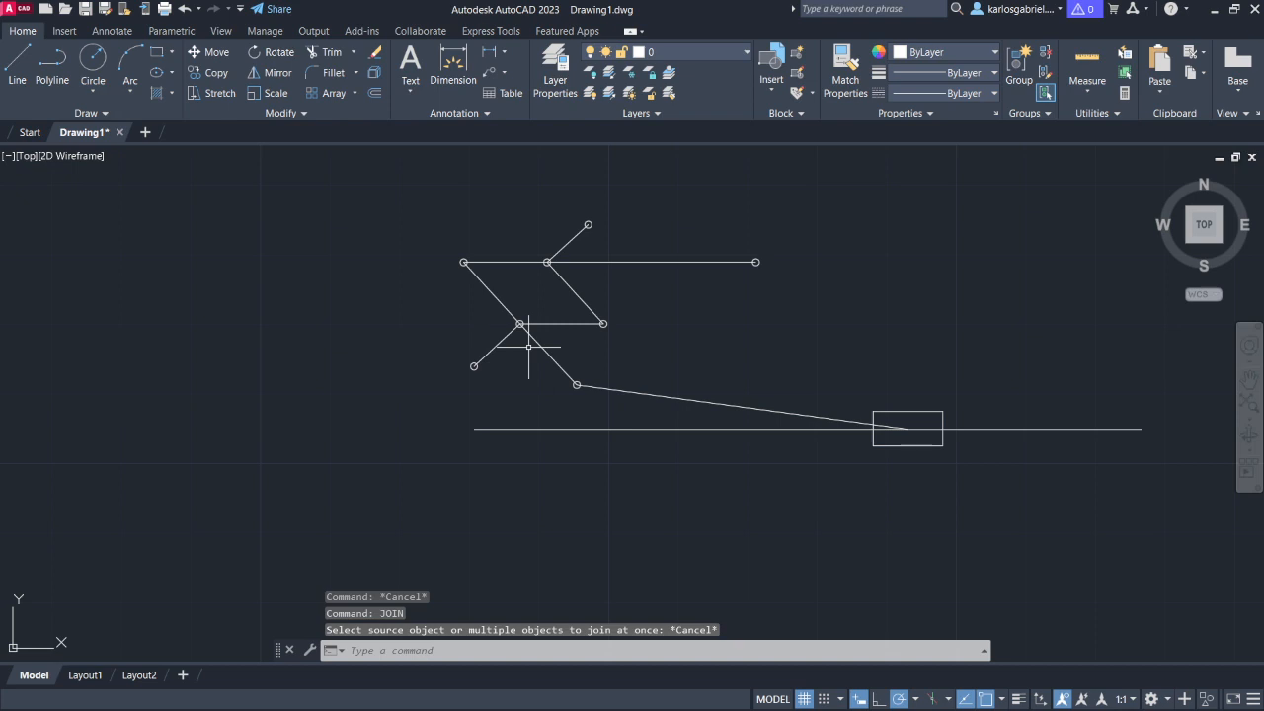
key(Return)
text(j)
key(Return)
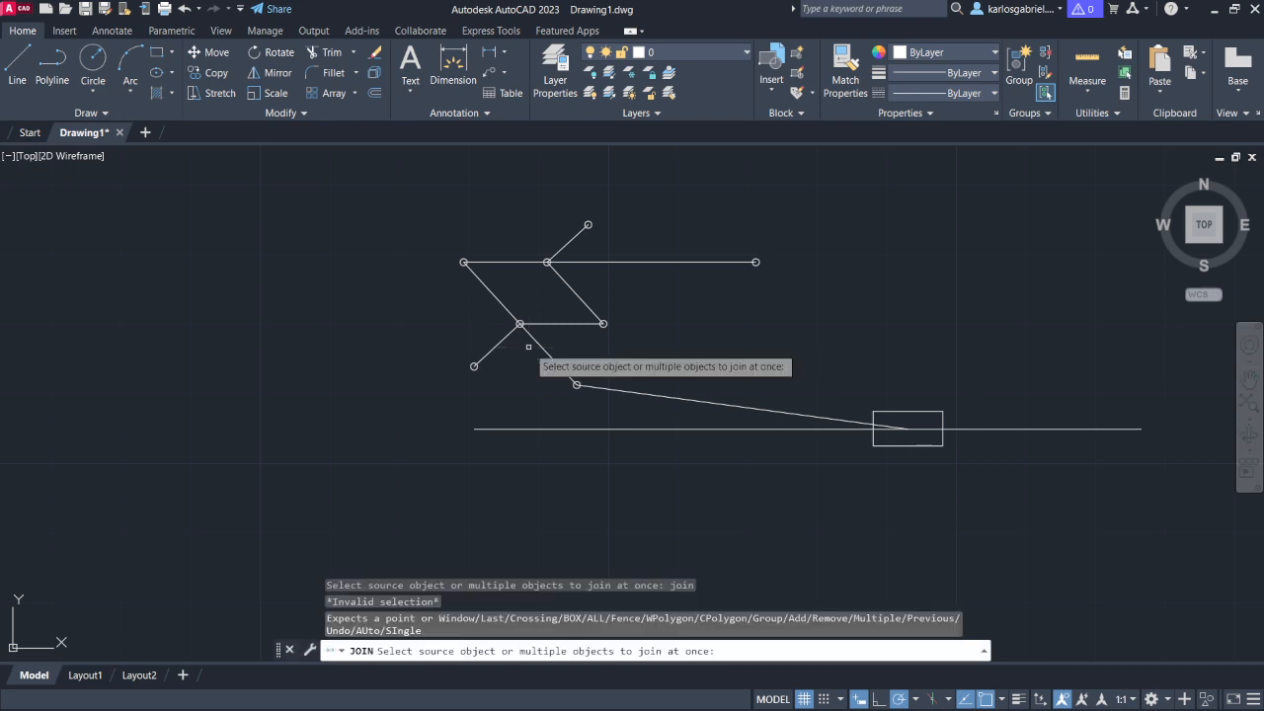
click(538, 343)
click(541, 297)
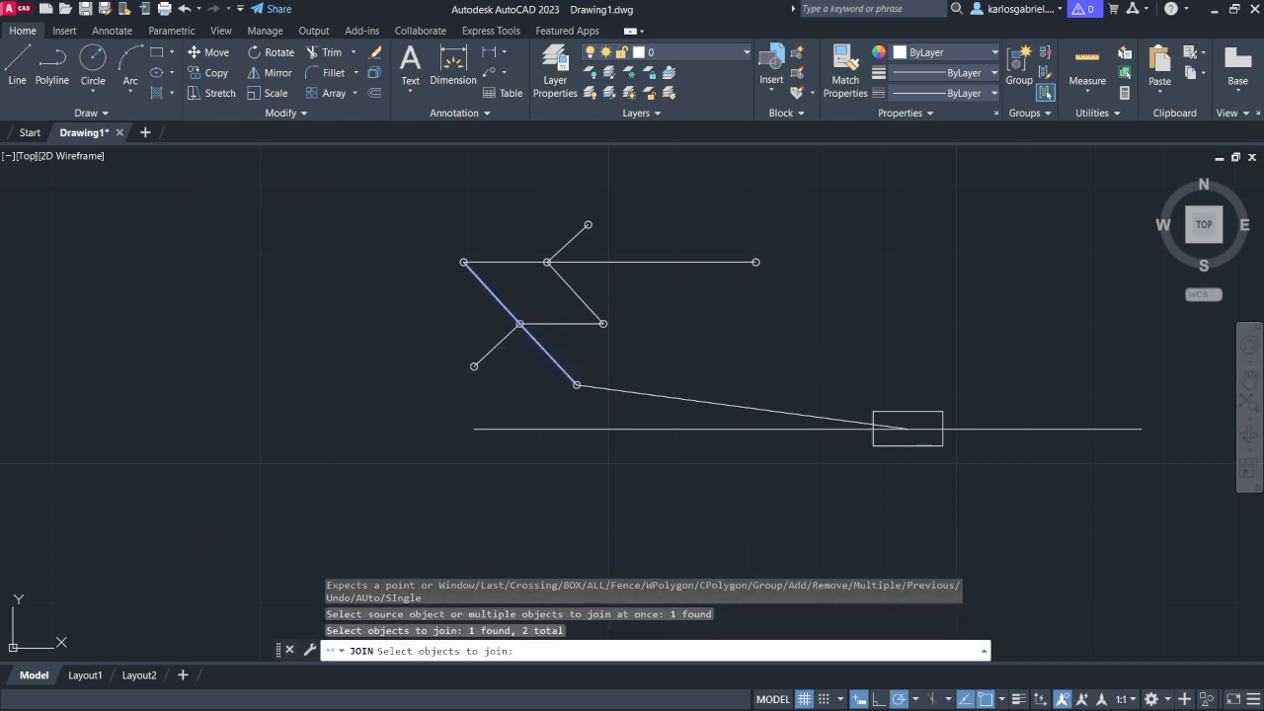
key(Return)
- Select the segments of link CD to check whether they form one object, and clear the selection
click(523, 330)
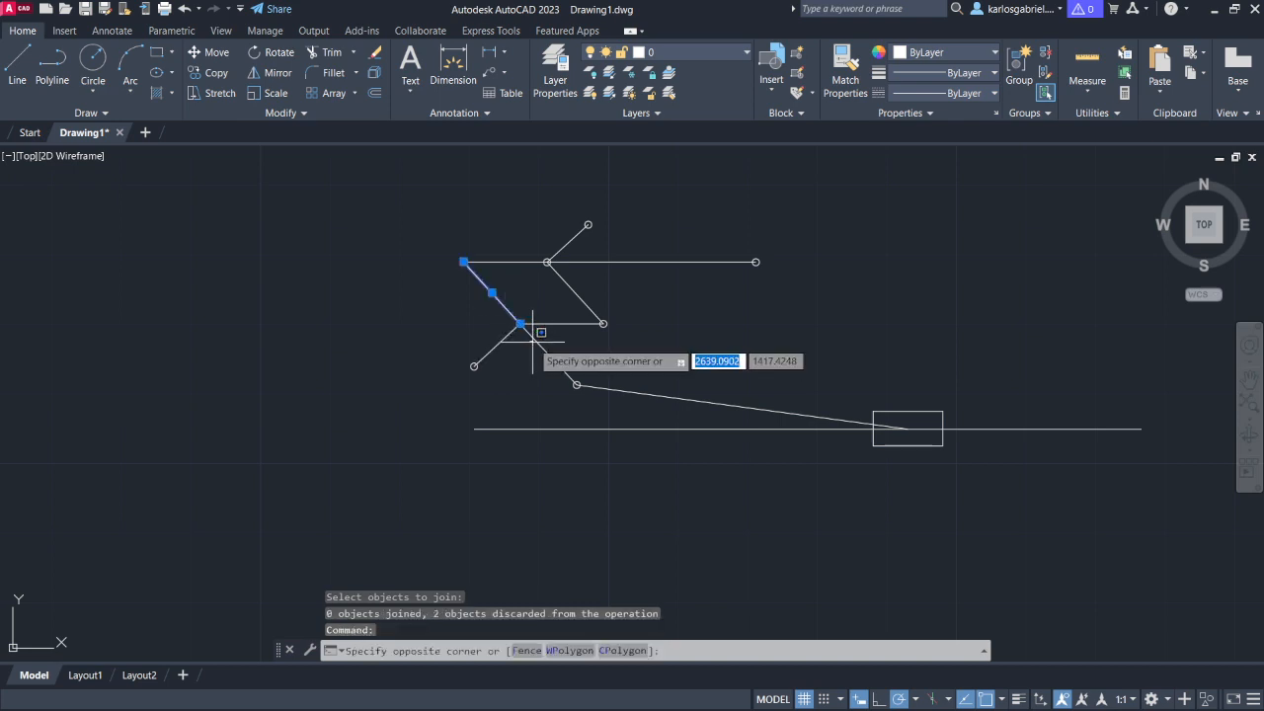
click(538, 336)
scroll(544, 360, up, 6)
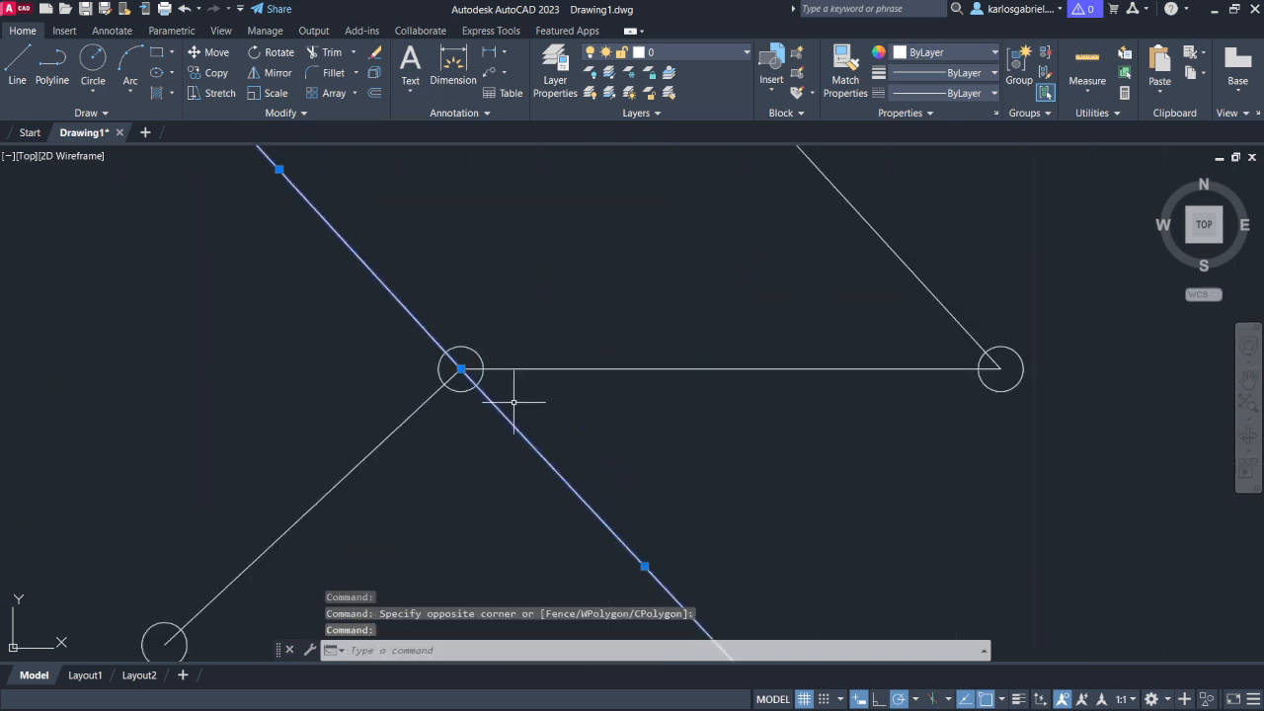
scroll(519, 395, down, 4)
click(629, 416)
key(Escape)
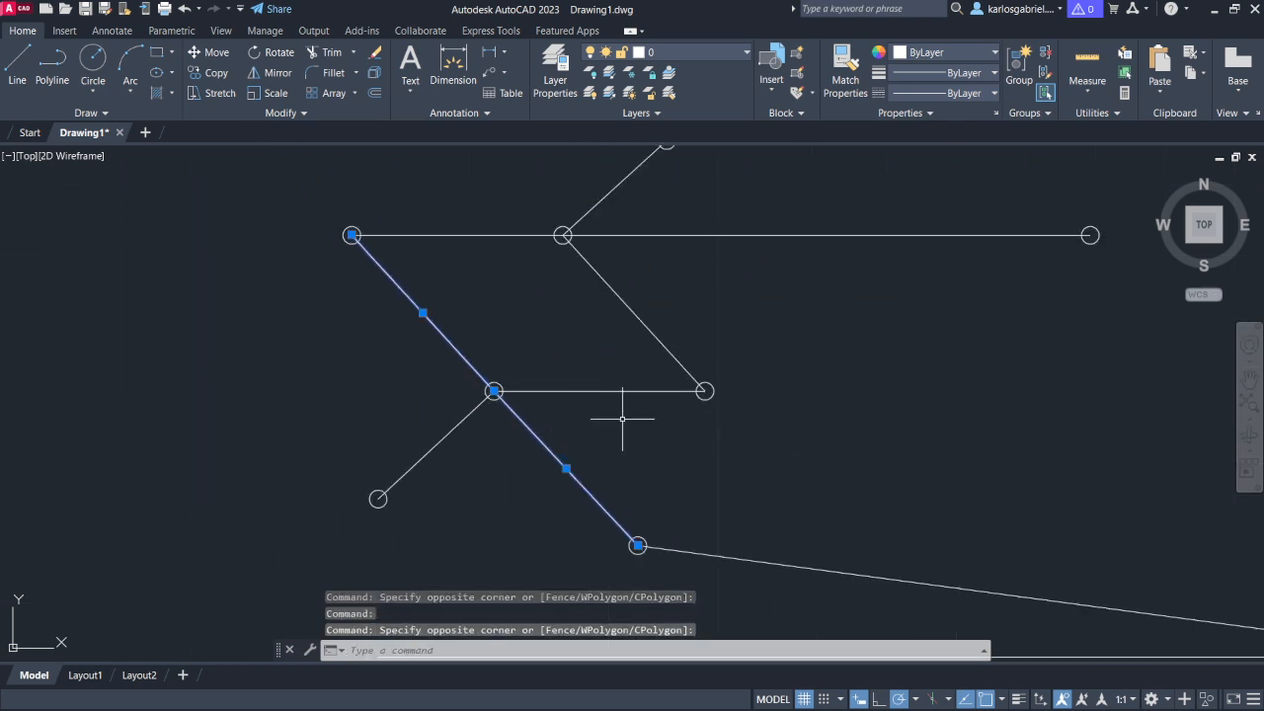
key(Escape)
click(561, 442)
click(556, 451)
click(556, 452)
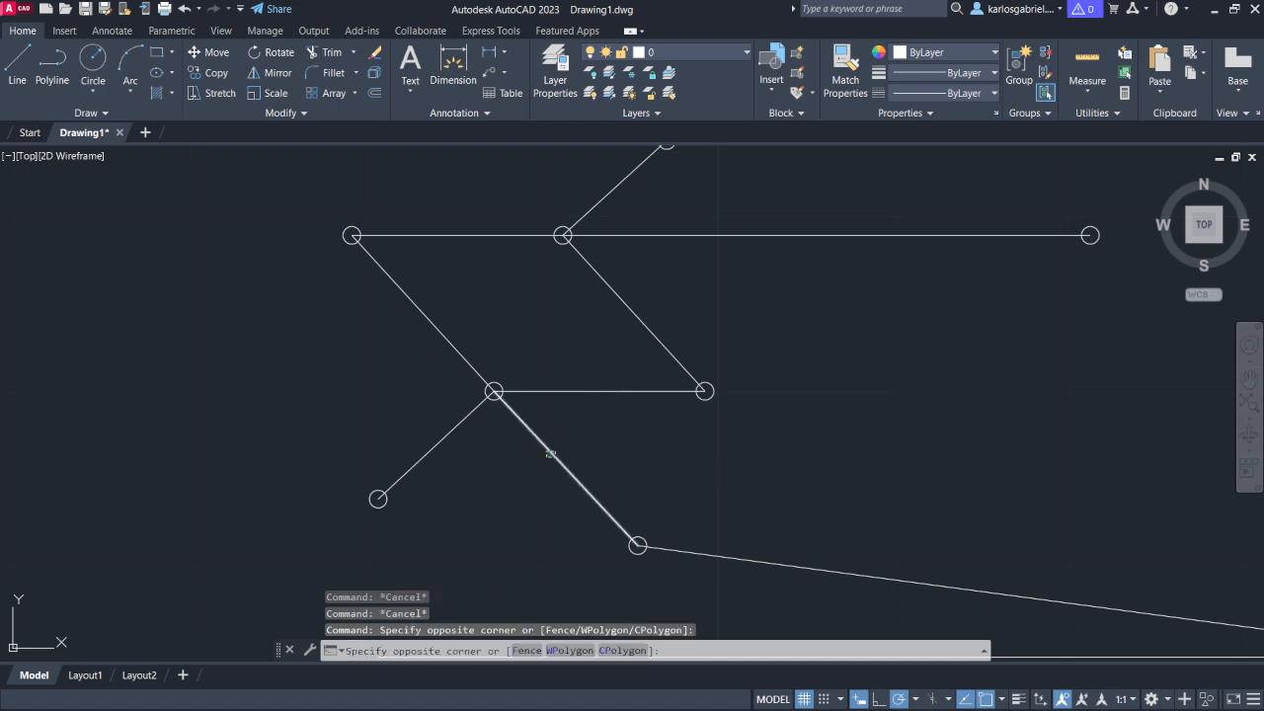
click(550, 452)
click(553, 453)
key(Escape)
key(Escape)
key(Escape)
key(Escape)
- Look over the cleaned-up linkage from crank Q2B and link CD to the slide at F
scroll(643, 455, down, 4)
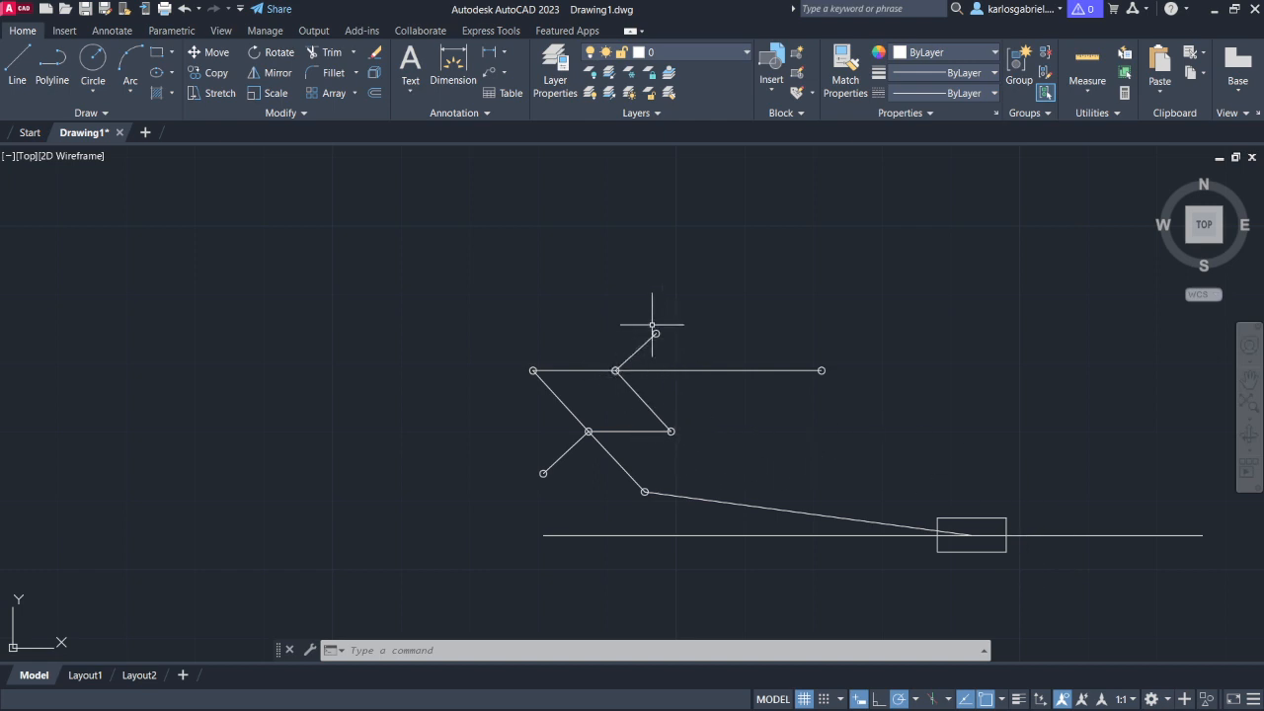
scroll(931, 414, down, 3)
mouse_move(954, 404)
middle_down()
mouse_move(734, 398)
mouse_move(666, 365)
mouse_move(646, 370)
mouse_move(723, 384)
middle_up()
scroll(733, 398, up, 4)
scroll(691, 400, down, 2)
scroll(672, 367, down, 2)
scroll(678, 366, up, 2)
scroll(643, 373, up, 2)
scroll(644, 373, down, 2)
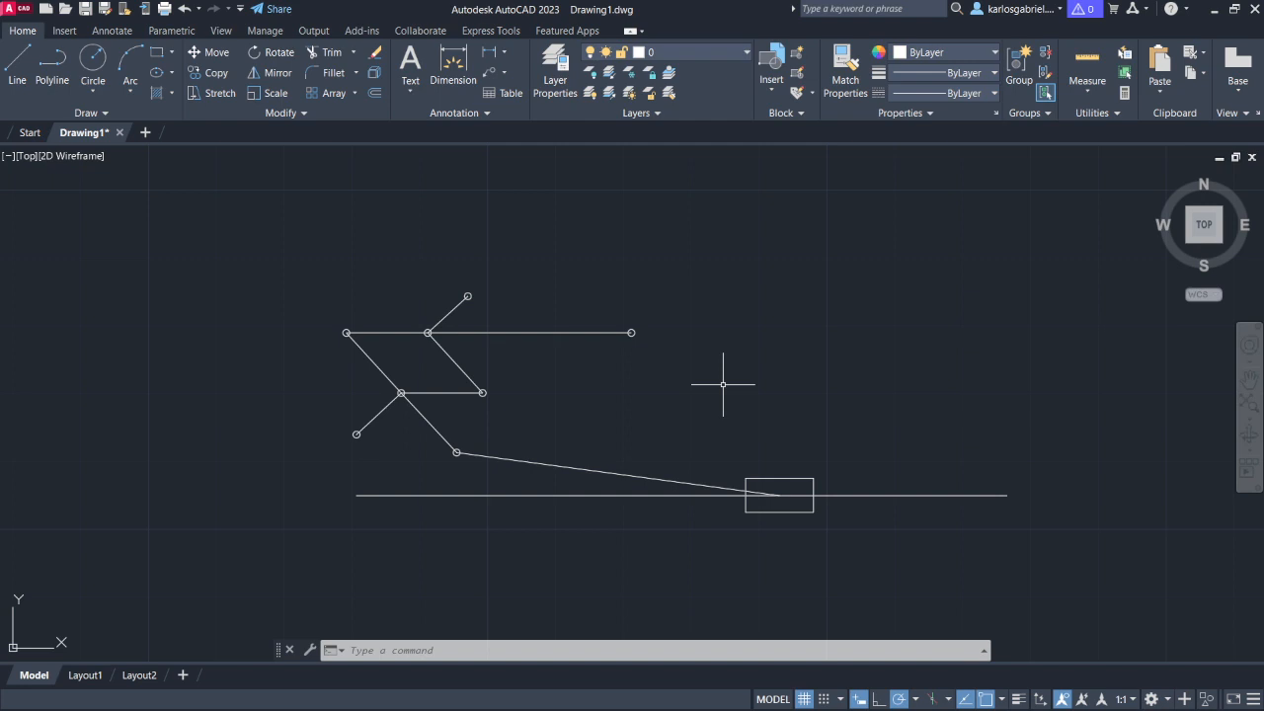
scroll(471, 414, up, 2)
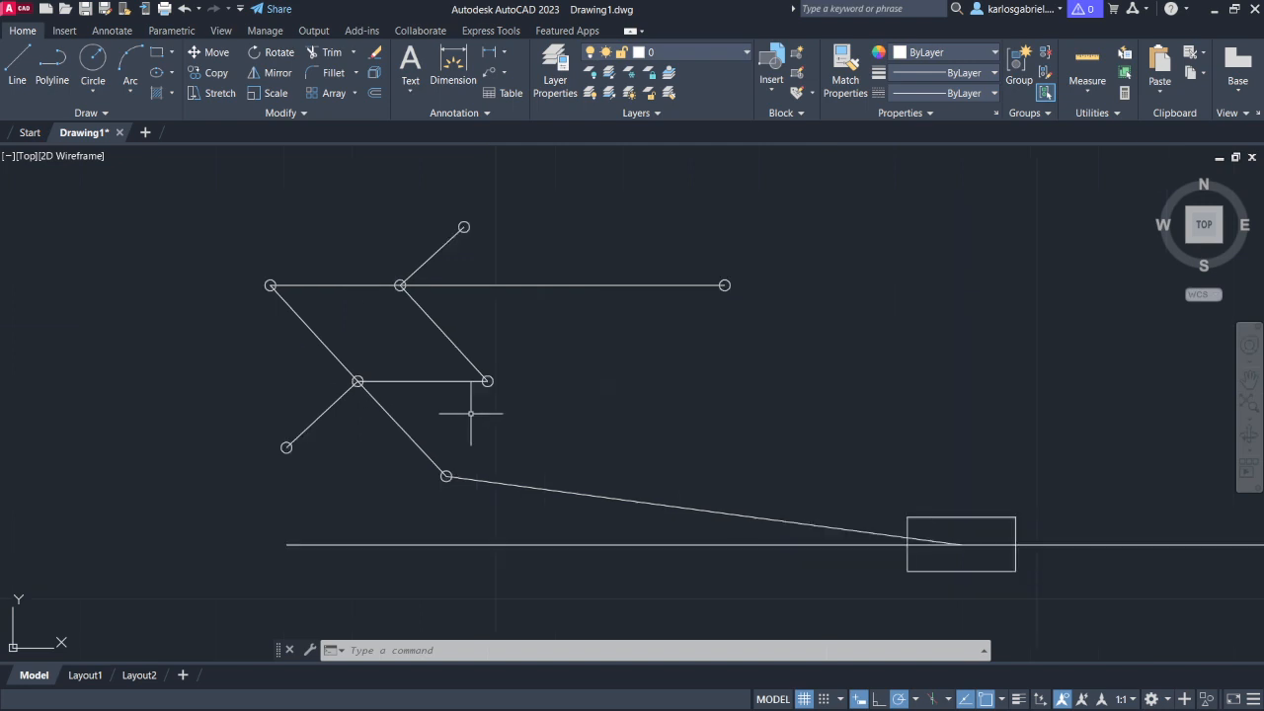
scroll(375, 443, up, 2)
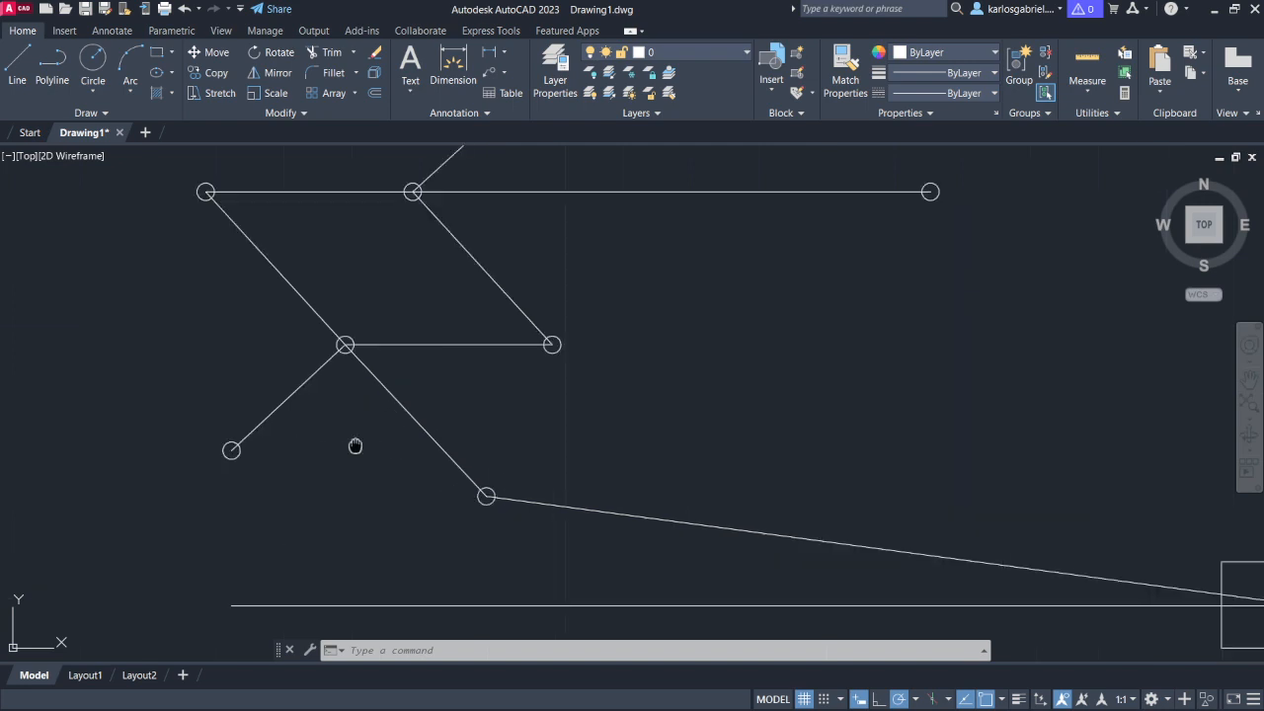
mouse_move(355, 447)
middle_down()
mouse_move(443, 468)
mouse_move(381, 455)
middle_up()
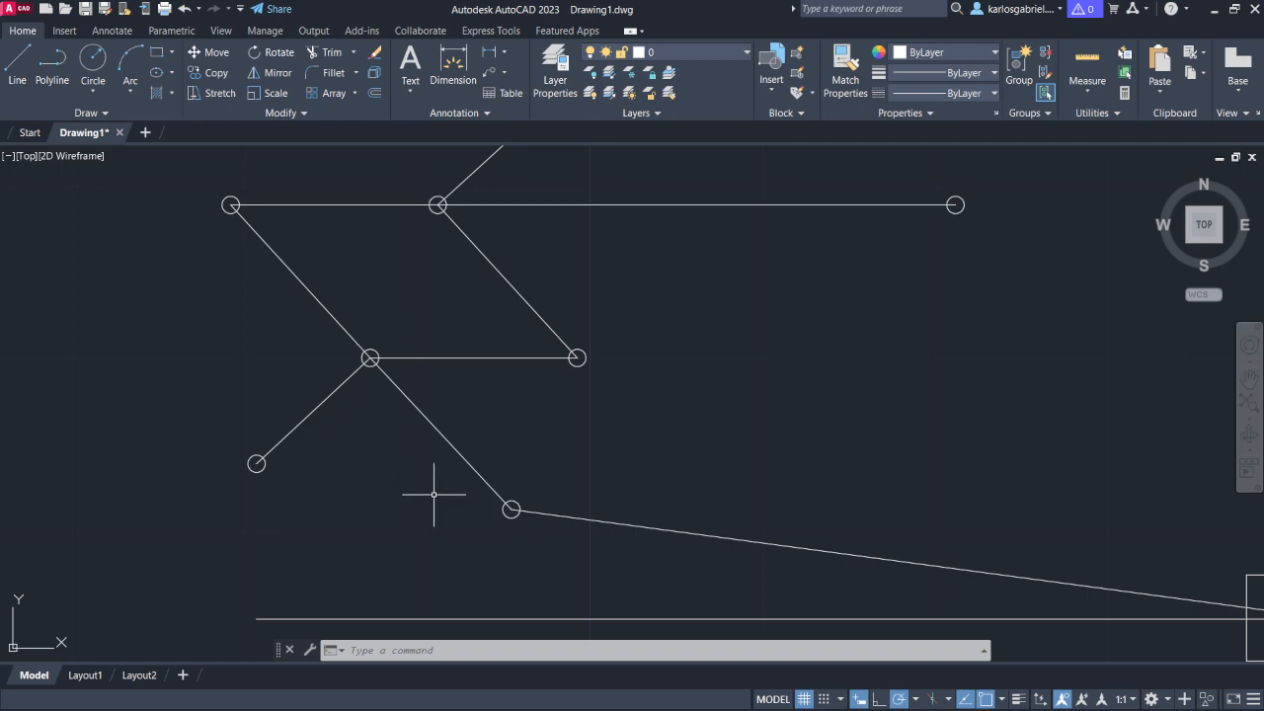
- Open Paint with a blank canvas, and reread the crank Q2B data in the problem statement image before returning to Paint
key(super)
click(531, 104)
text(paint)
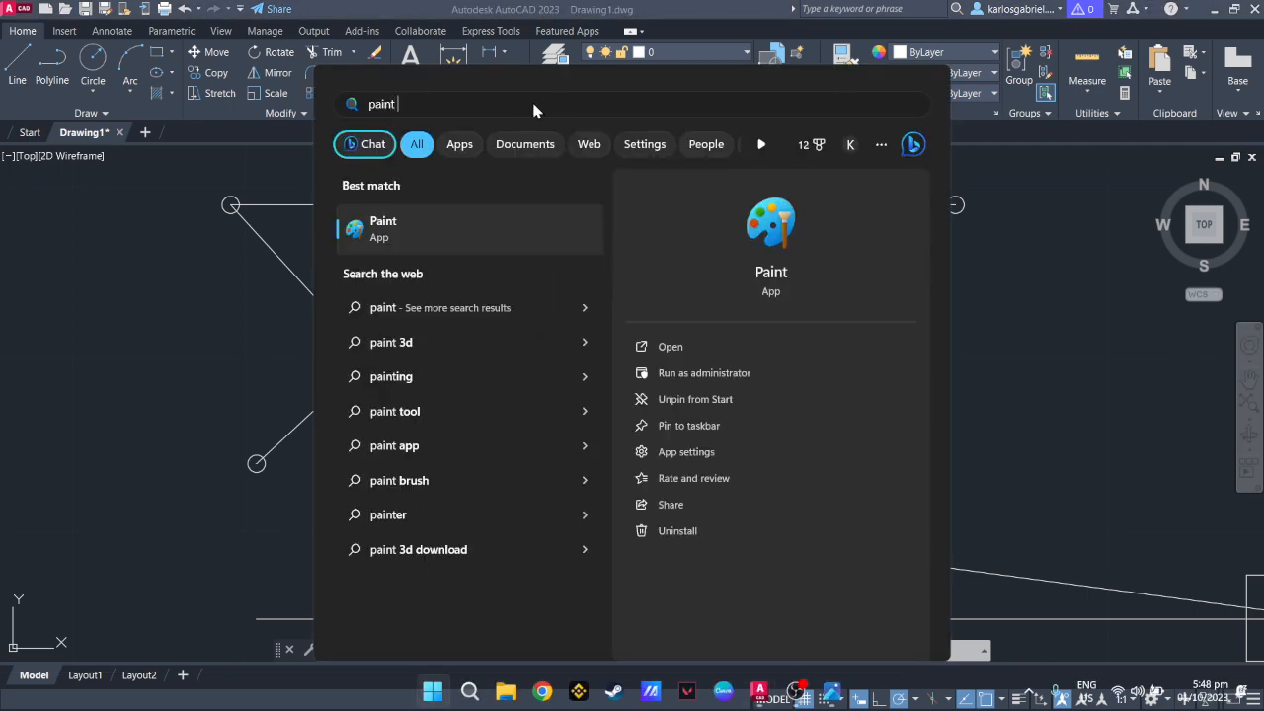
click(438, 234)
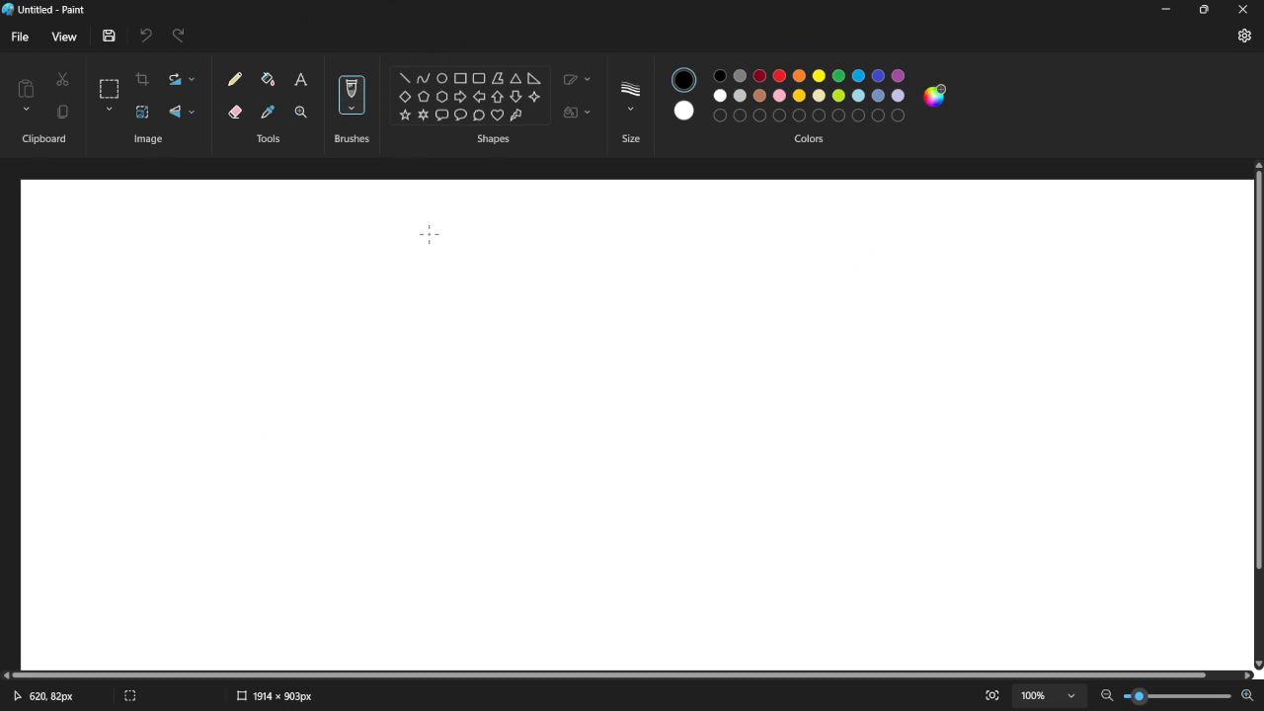
click(1165, 12)
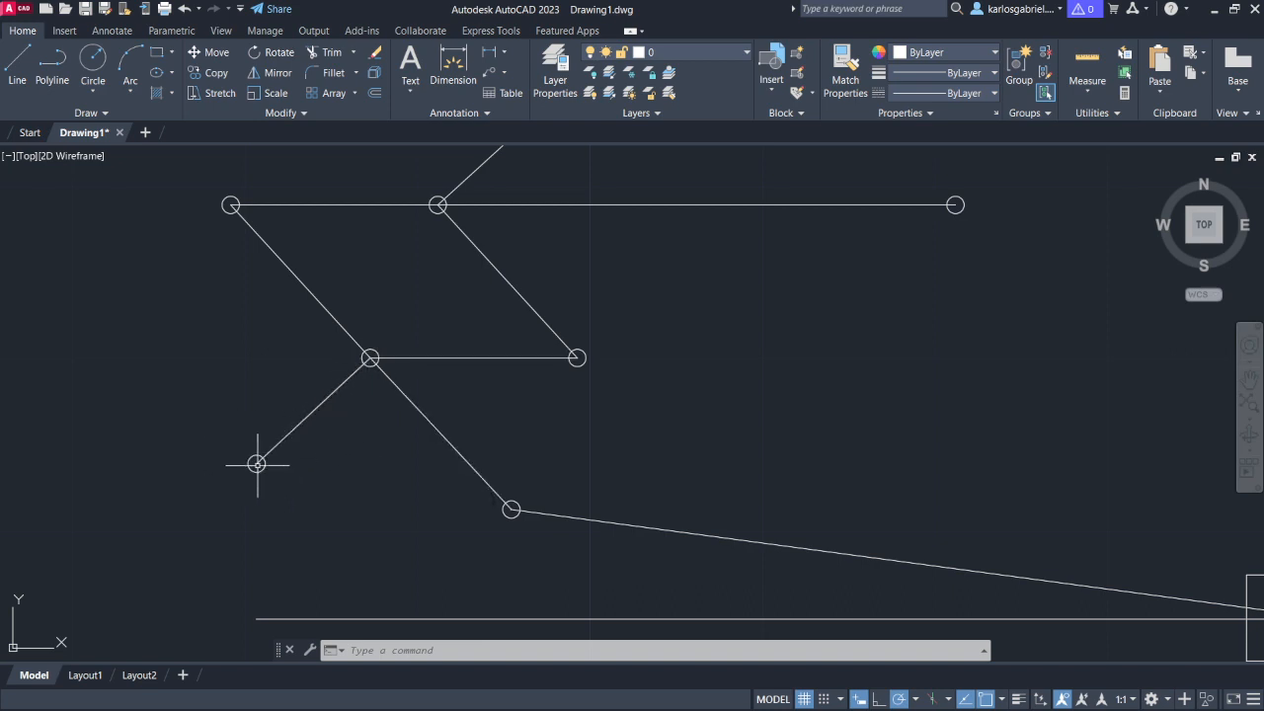
key(alt+Tab)
key(alt+Tab)
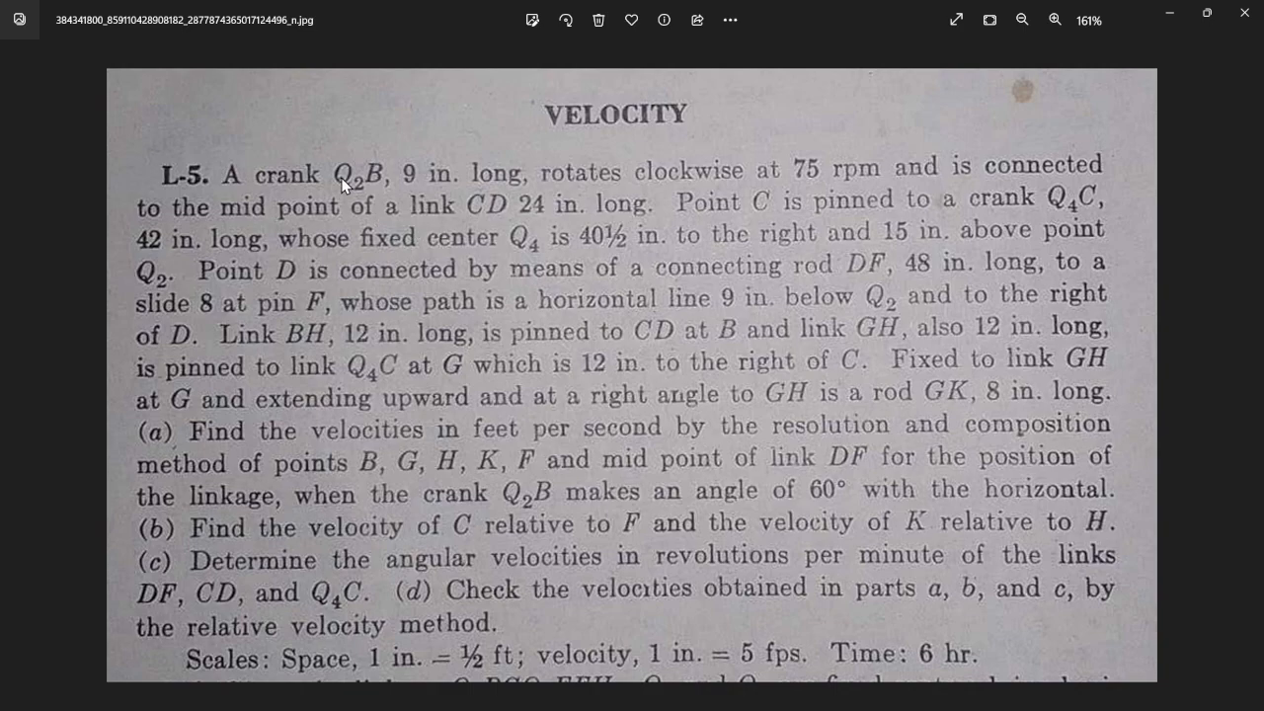
key(alt+Tab)
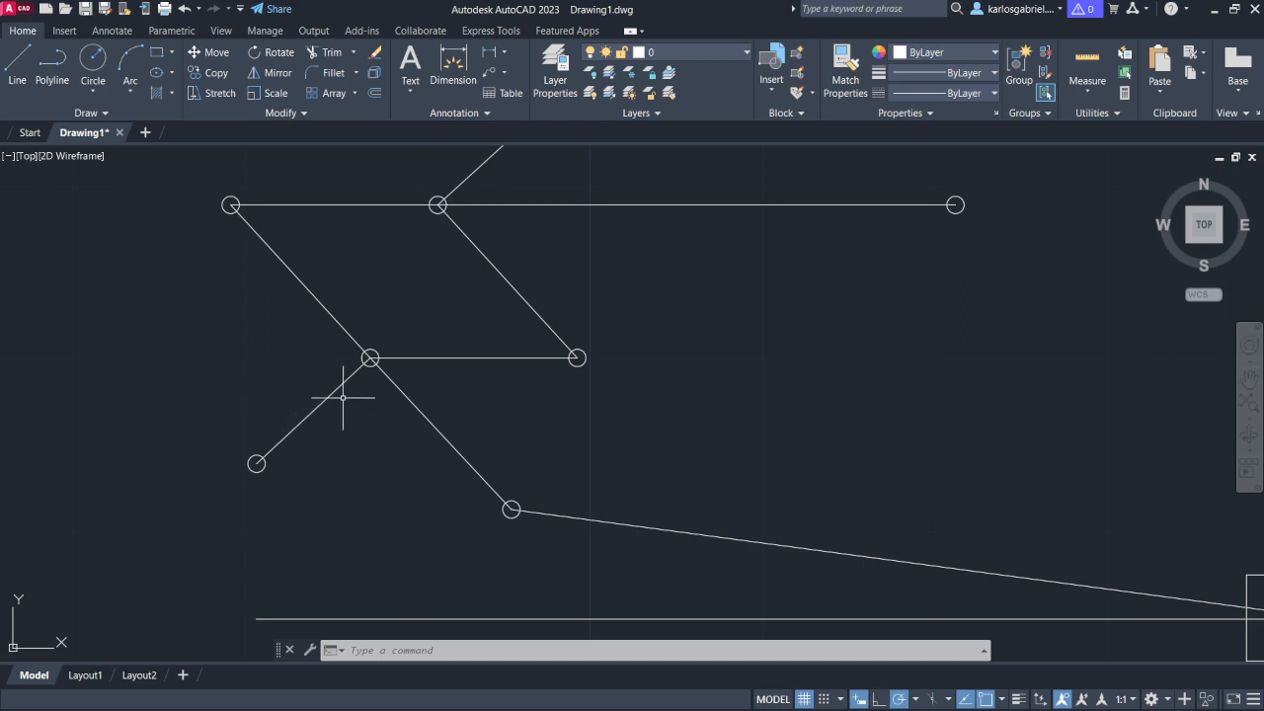
key(alt+Tab)
click(701, 352)
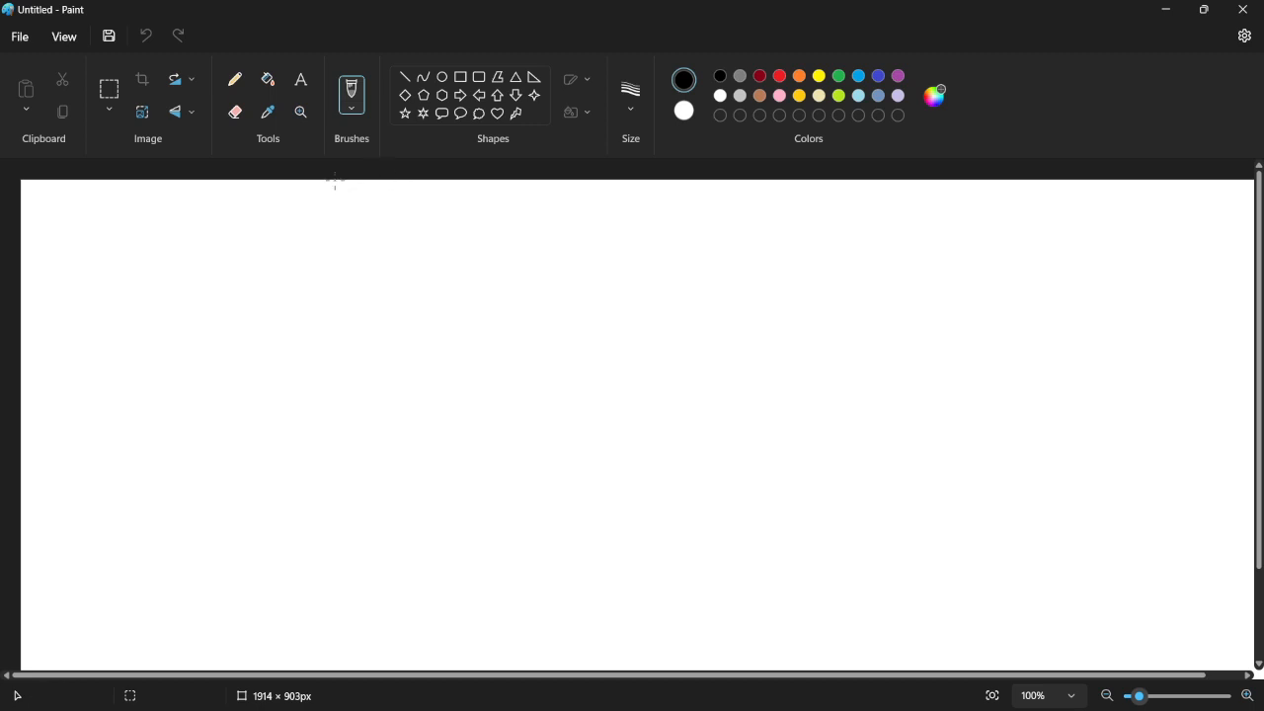
- Draw a slanted crank line spanning about 157 × 135 px and sketch a clockwise rotation arrow labelled N = 75 on it
click(404, 79)
drag(288, 411, 392, 323)
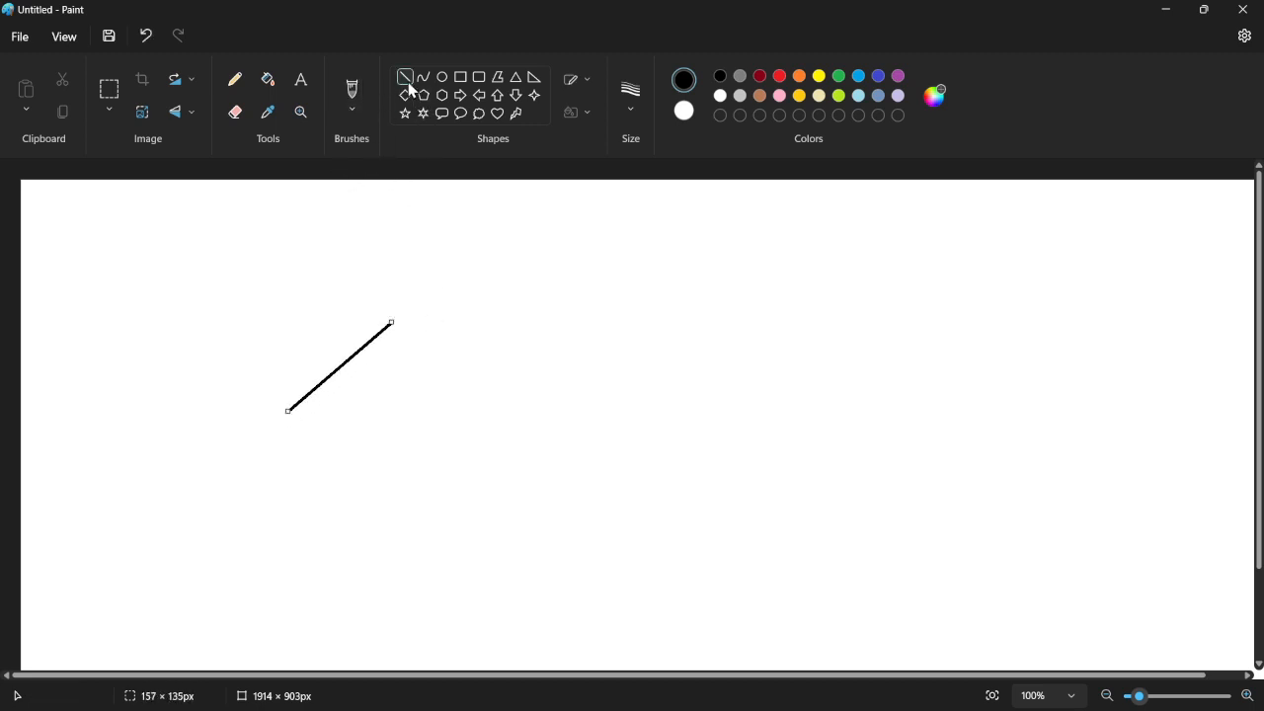
click(351, 89)
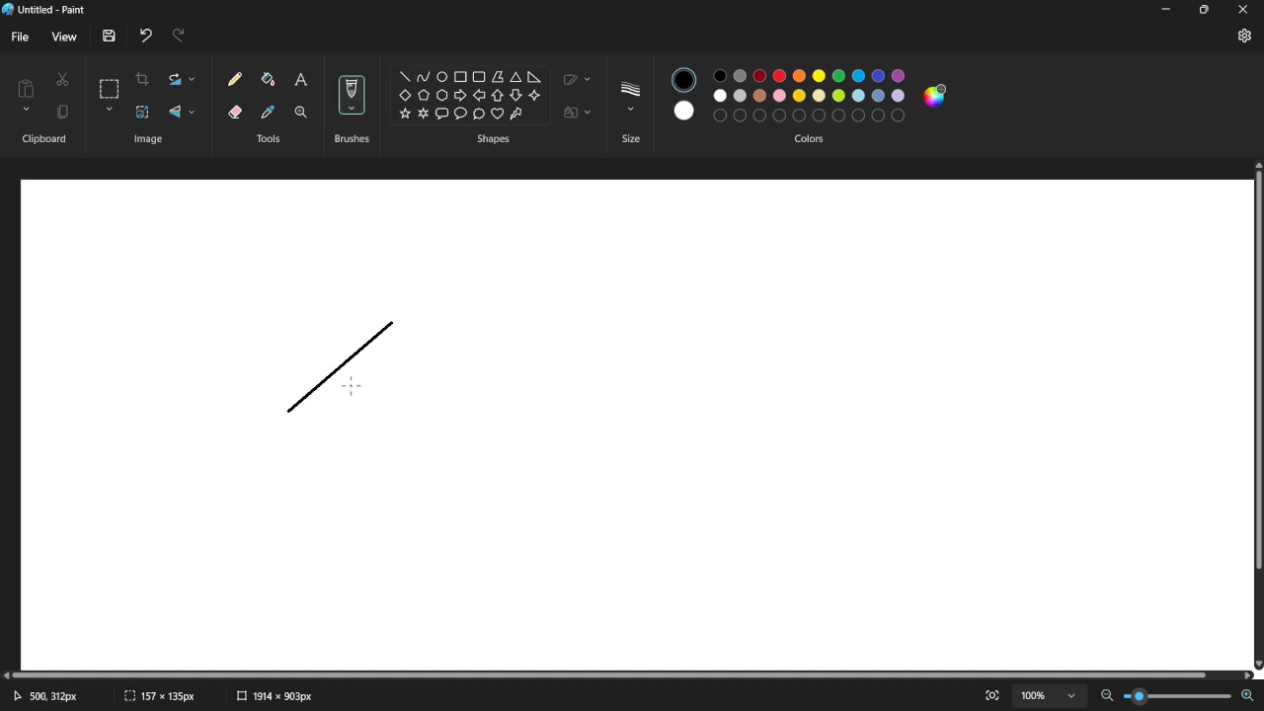
drag(314, 364, 349, 399)
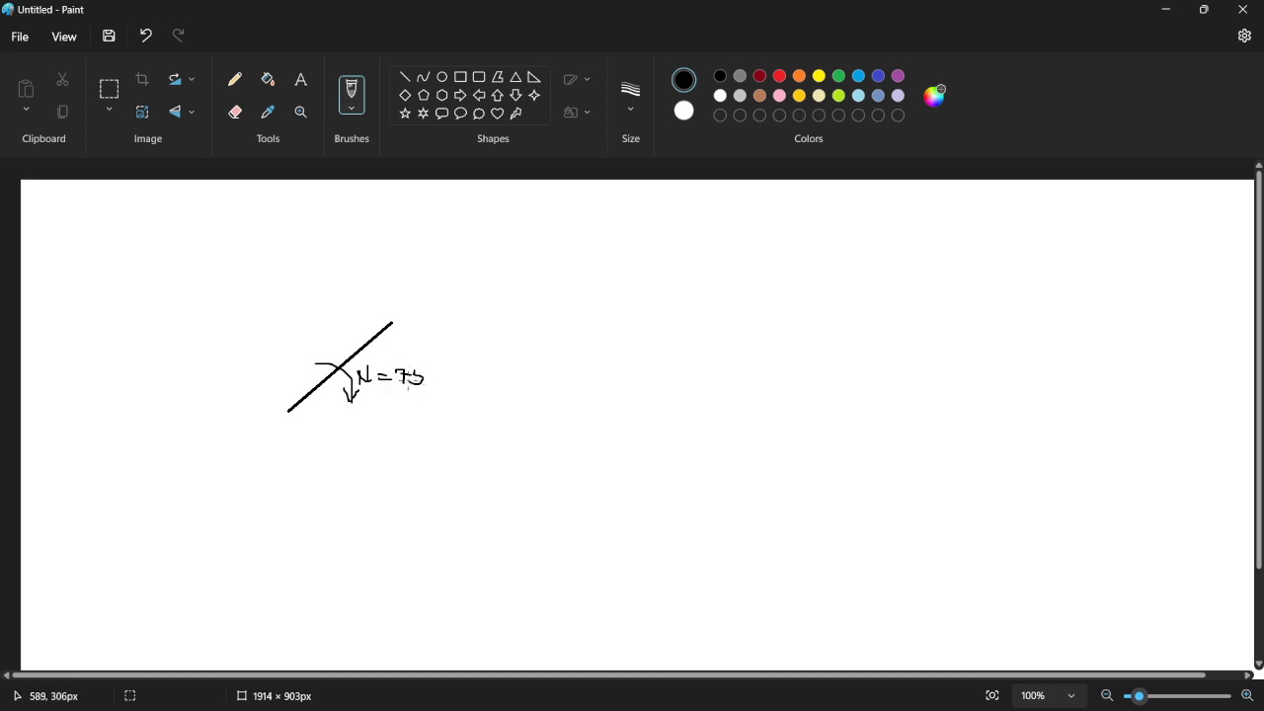
click(405, 78)
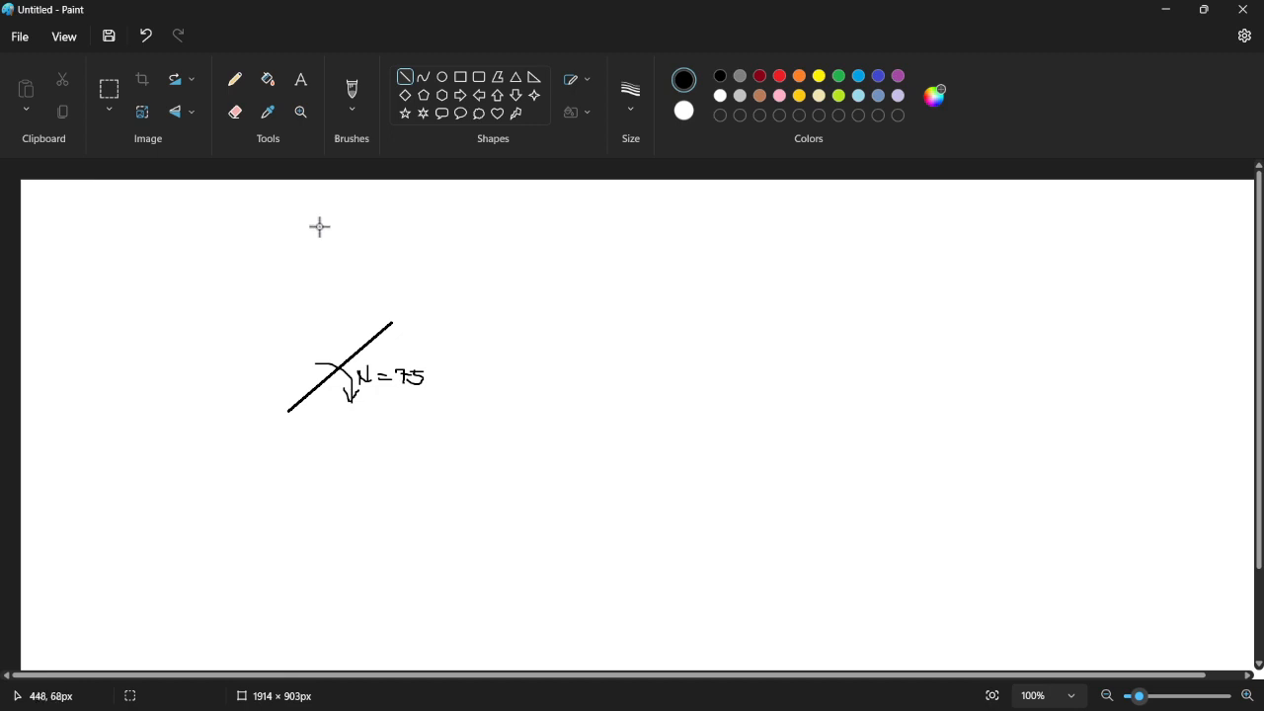
drag(308, 216, 477, 424)
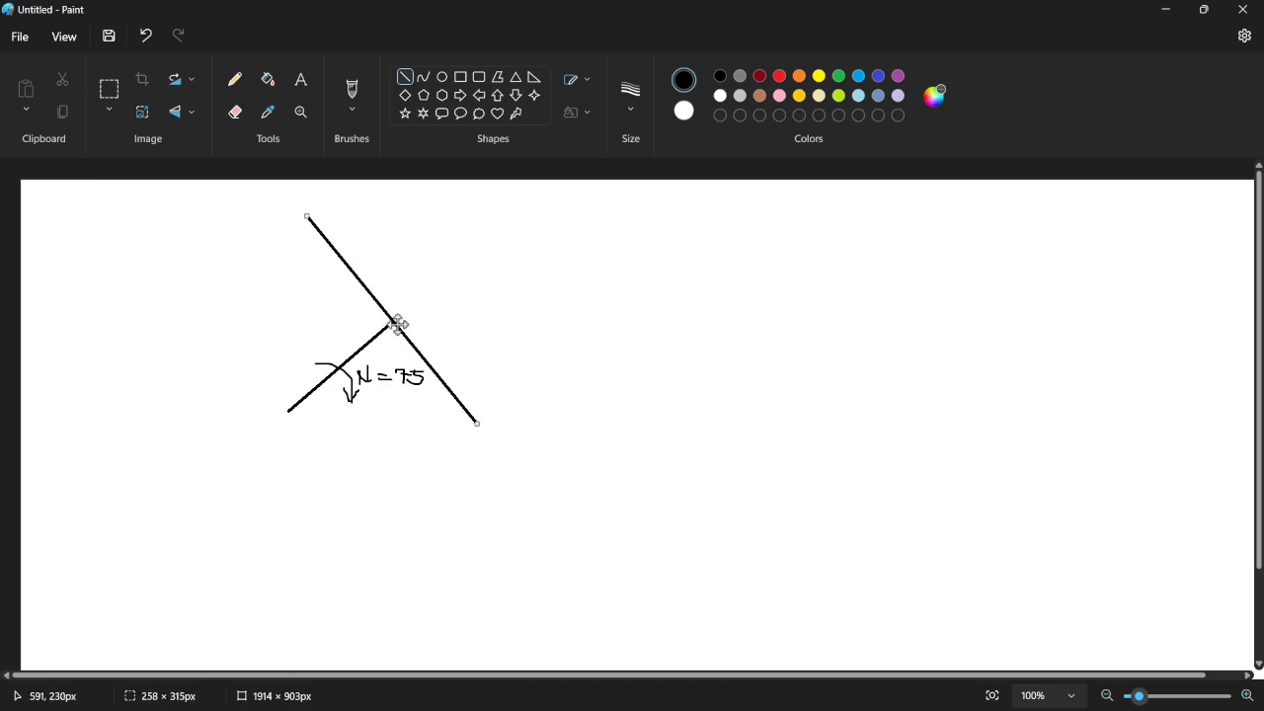
click(353, 93)
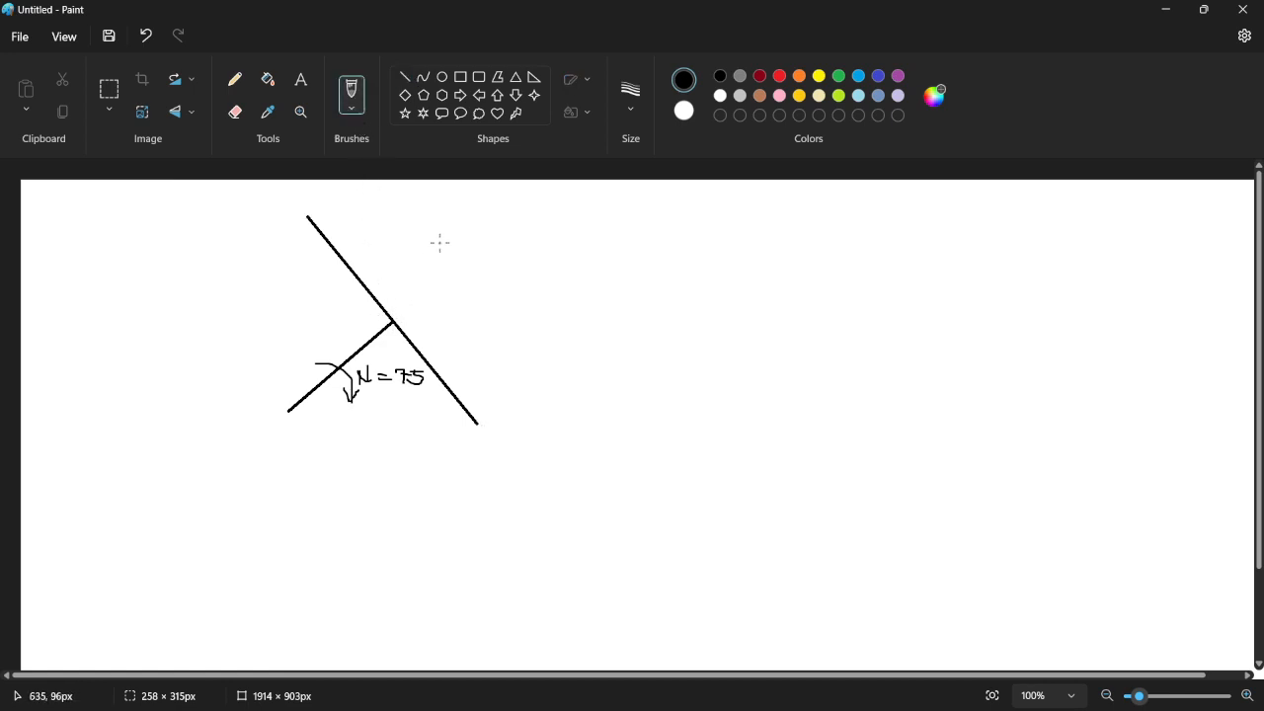
key(ctrl+z)
- Draw a line roughly perpendicular to the crank through its upper end, spanning about 246 × 328 px
click(404, 77)
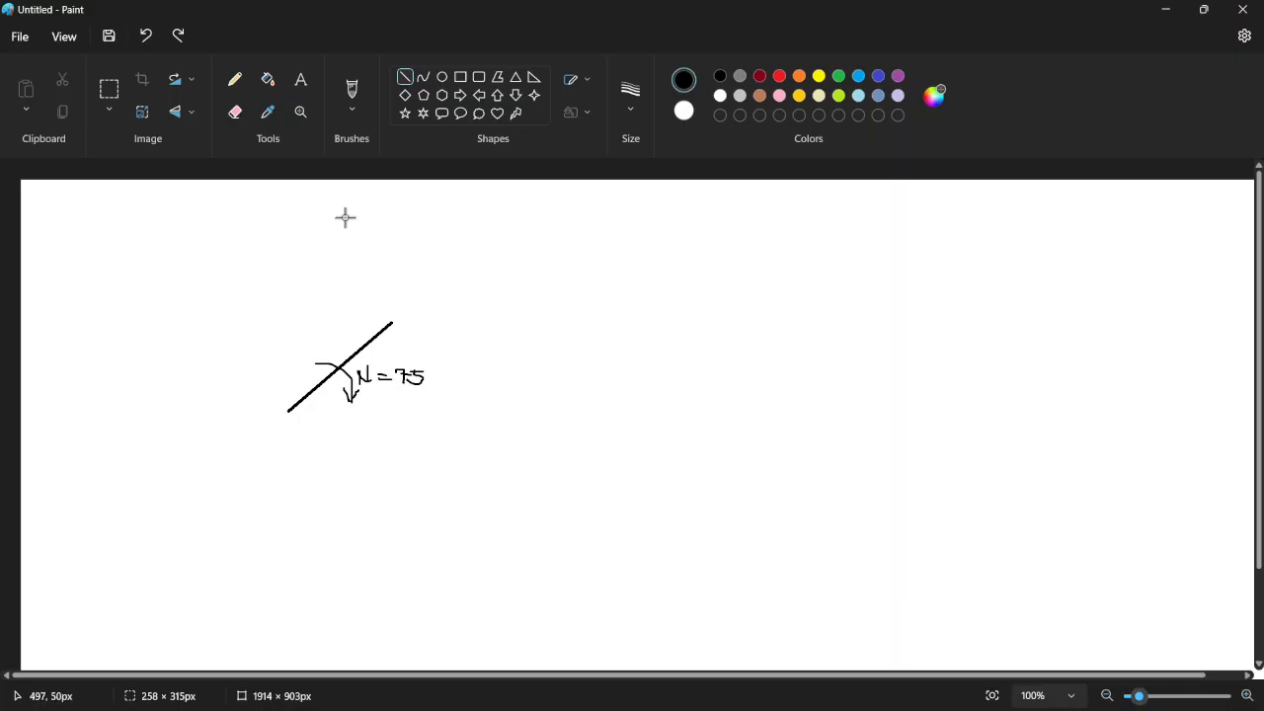
drag(291, 220, 432, 293)
key(ctrl+z)
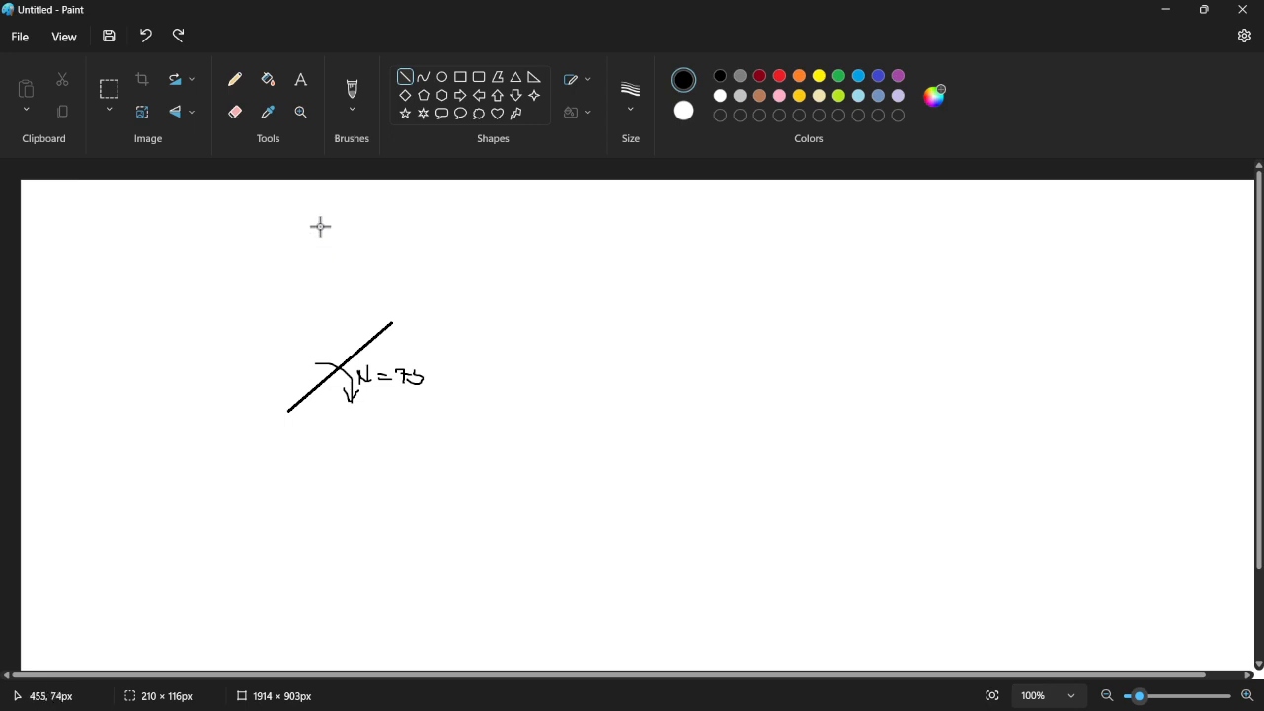
drag(312, 215, 474, 431)
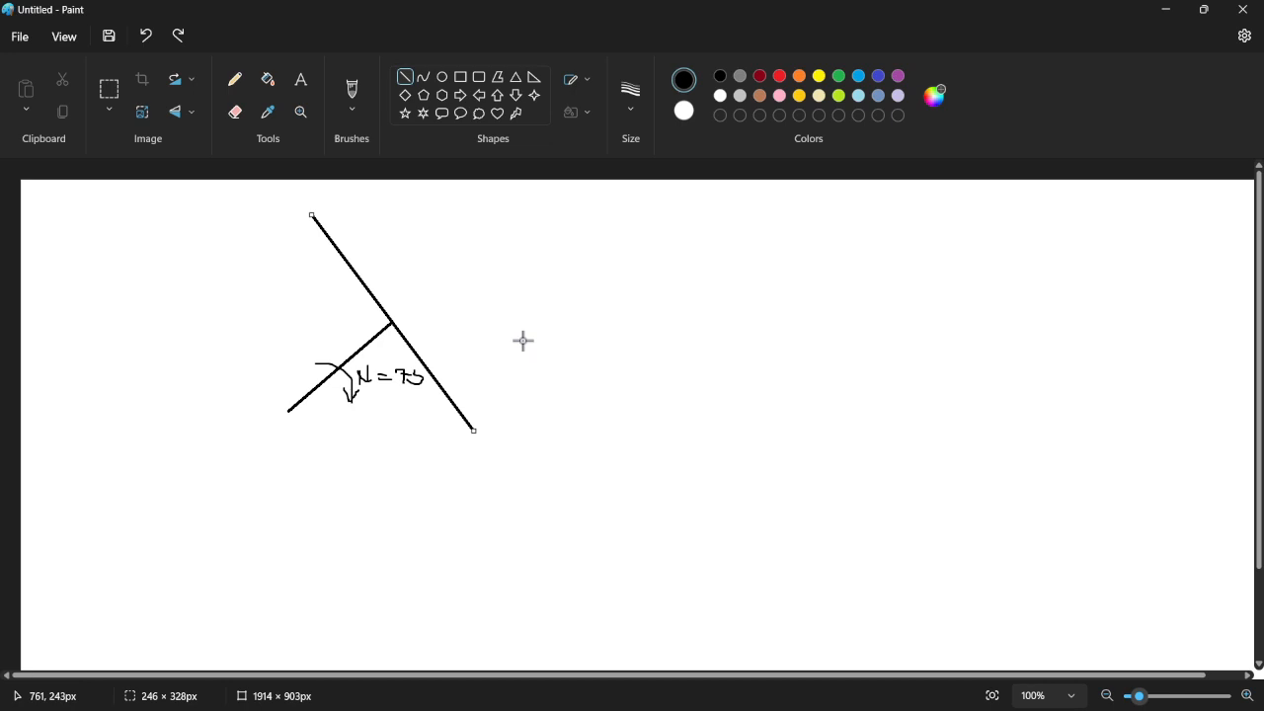
- Handwrite the scales 1 in = 1/2 ft and 1 in = 5 fps in the canvas's upper-left corner
click(349, 110)
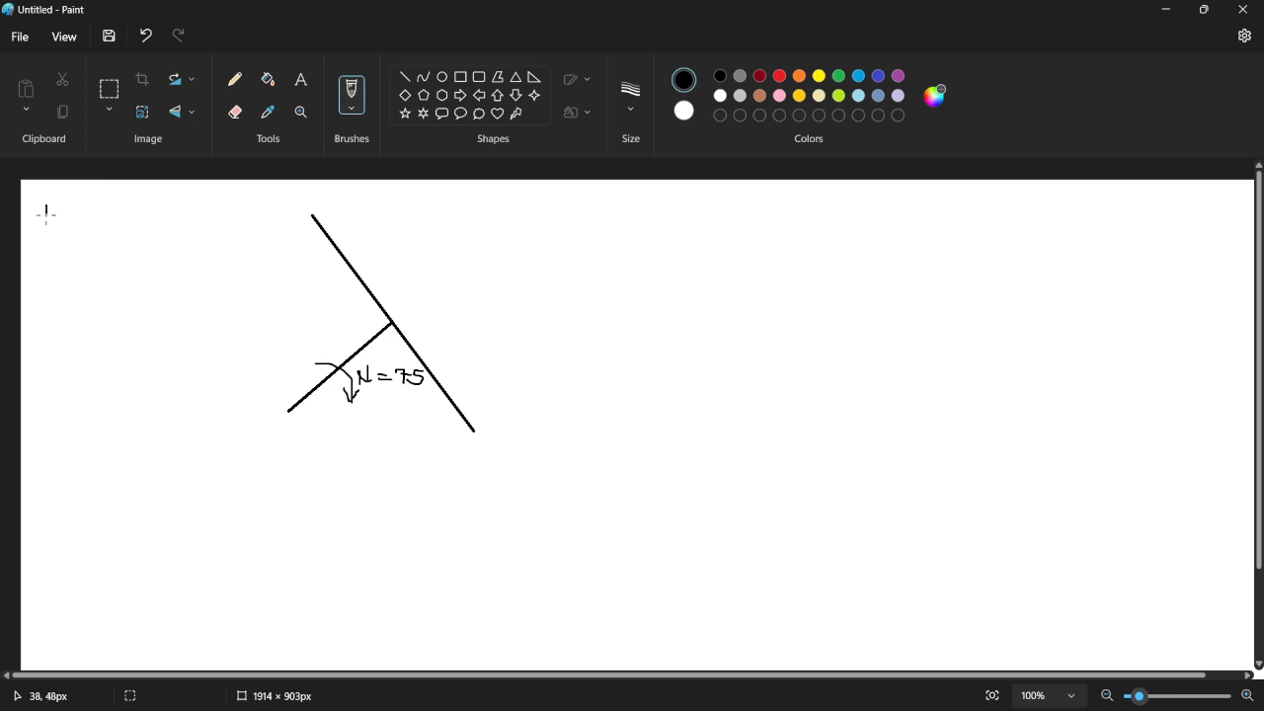
mouse_move(57, 209)
mouse_down()
mouse_move(116, 213)
mouse_move(126, 229)
mouse_move(156, 222)
mouse_up()
click(173, 219)
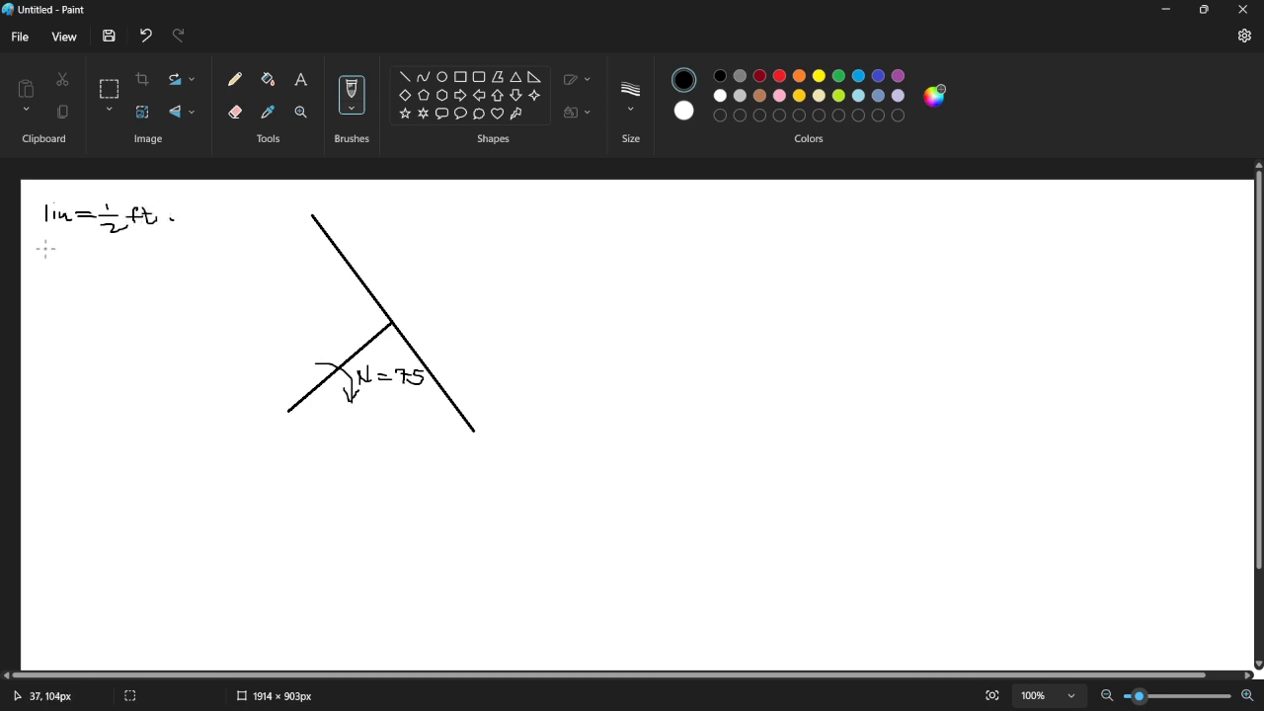
mouse_move(45, 247)
mouse_down()
mouse_move(43, 262)
mouse_move(118, 249)
mouse_move(155, 258)
mouse_up()
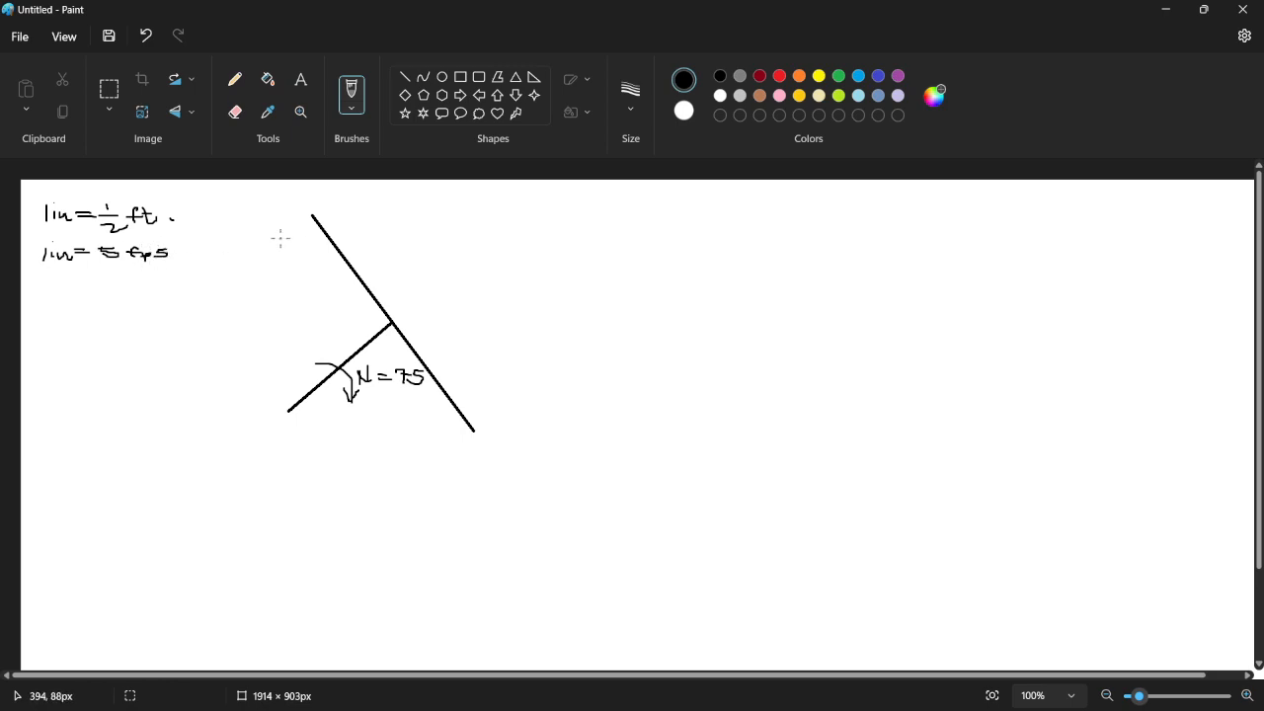
- Check the scales in the problem statement image and the linkage in AutoCAD, and return to Paint
key(alt+Tab)
key(alt+Tab)
key(Tab)
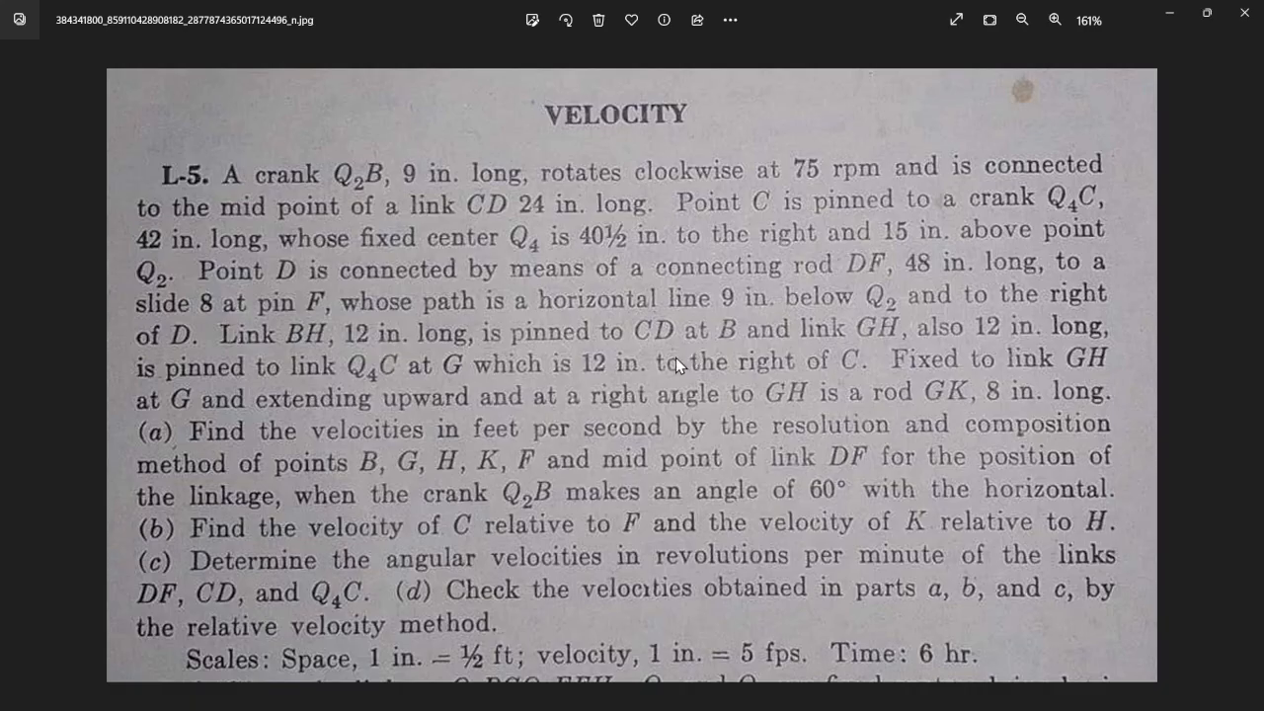
key(alt+Tab)
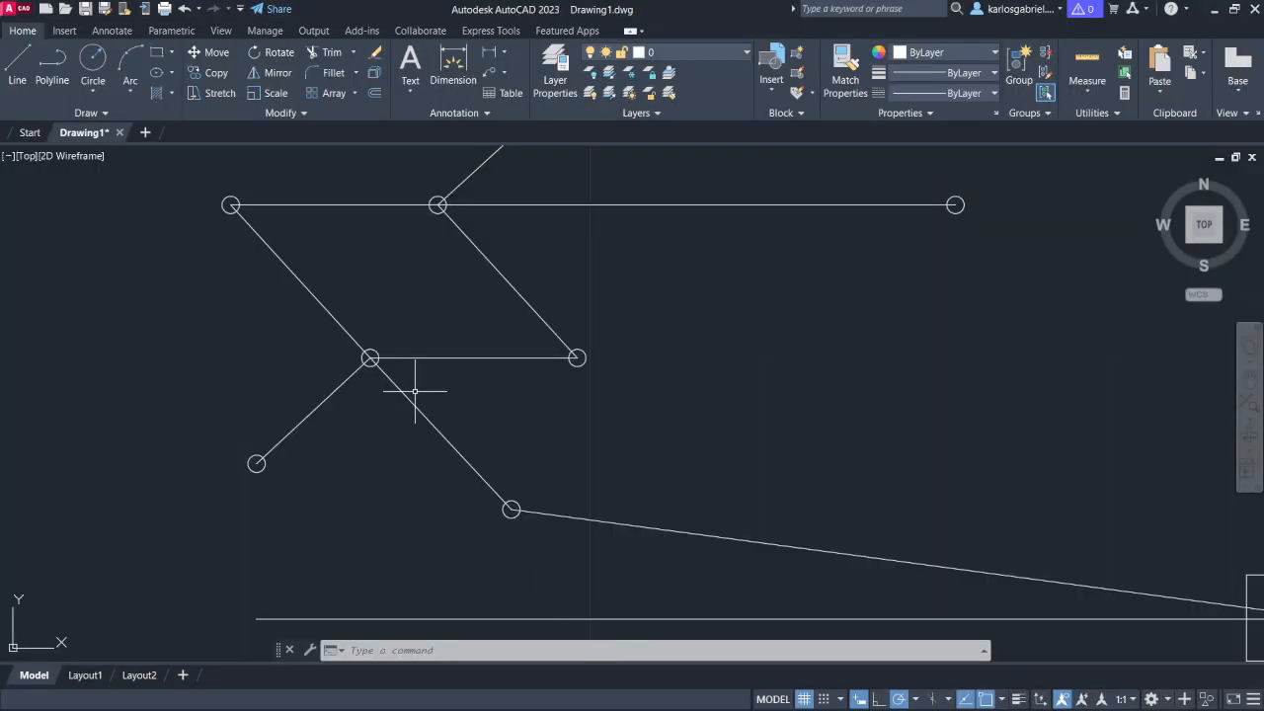
key(alt+Tab)
click(672, 358)
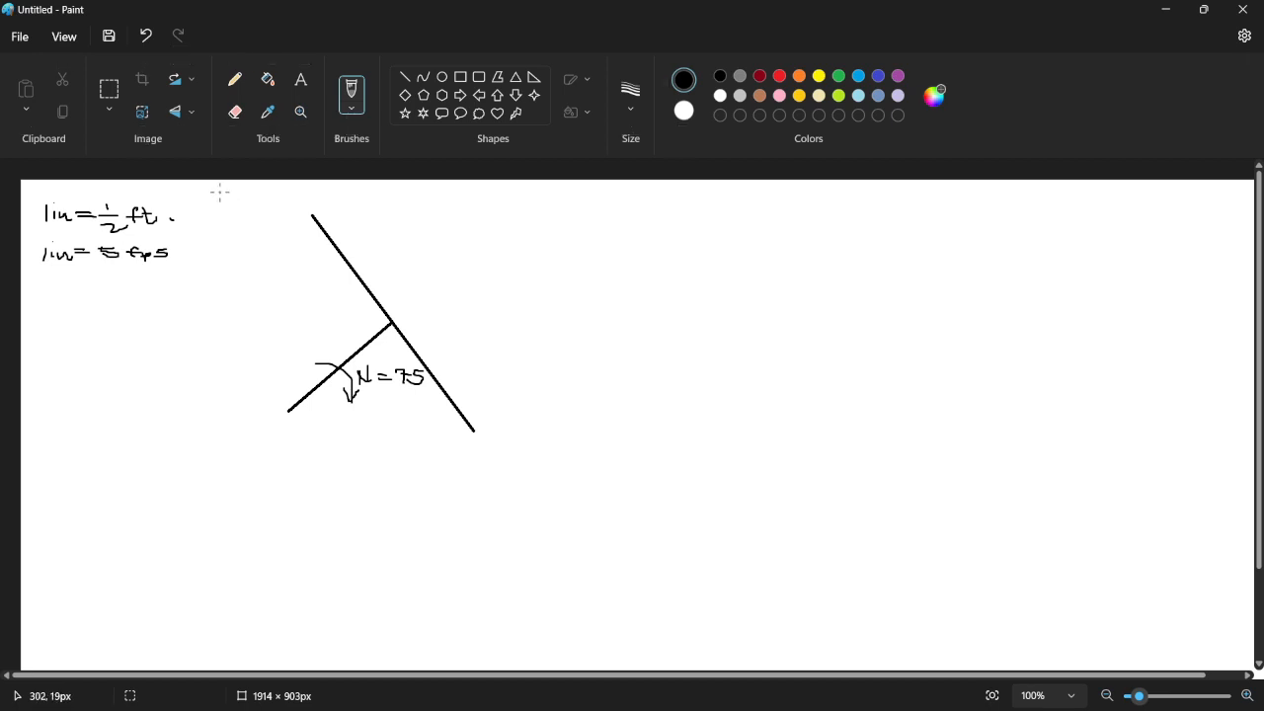
- Handwrite the formula V_b = 2πRN above the crank sketch, undoing the misdrawn strokes after the 2
mouse_move(219, 191)
mouse_down()
mouse_move(239, 211)
mouse_move(332, 196)
mouse_up()
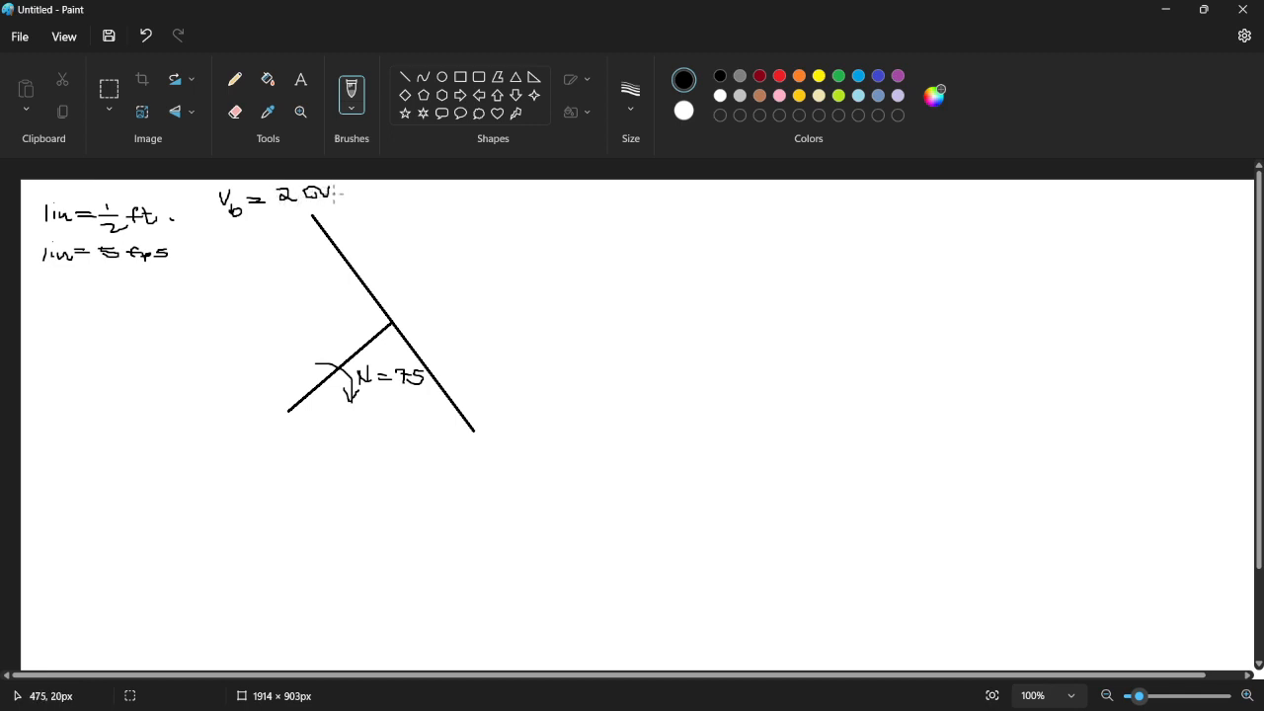
key(ctrl+z)
key(ctrl+z)
key(ctrl+z)
key(ctrl+z)
key(ctrl+z)
drag(305, 201, 357, 184)
- Write the substituted equation V_b = 2π(4.5 ft)(75 rev/min) below the scales, redoing the misdrawn stroke
drag(38, 316, 52, 334)
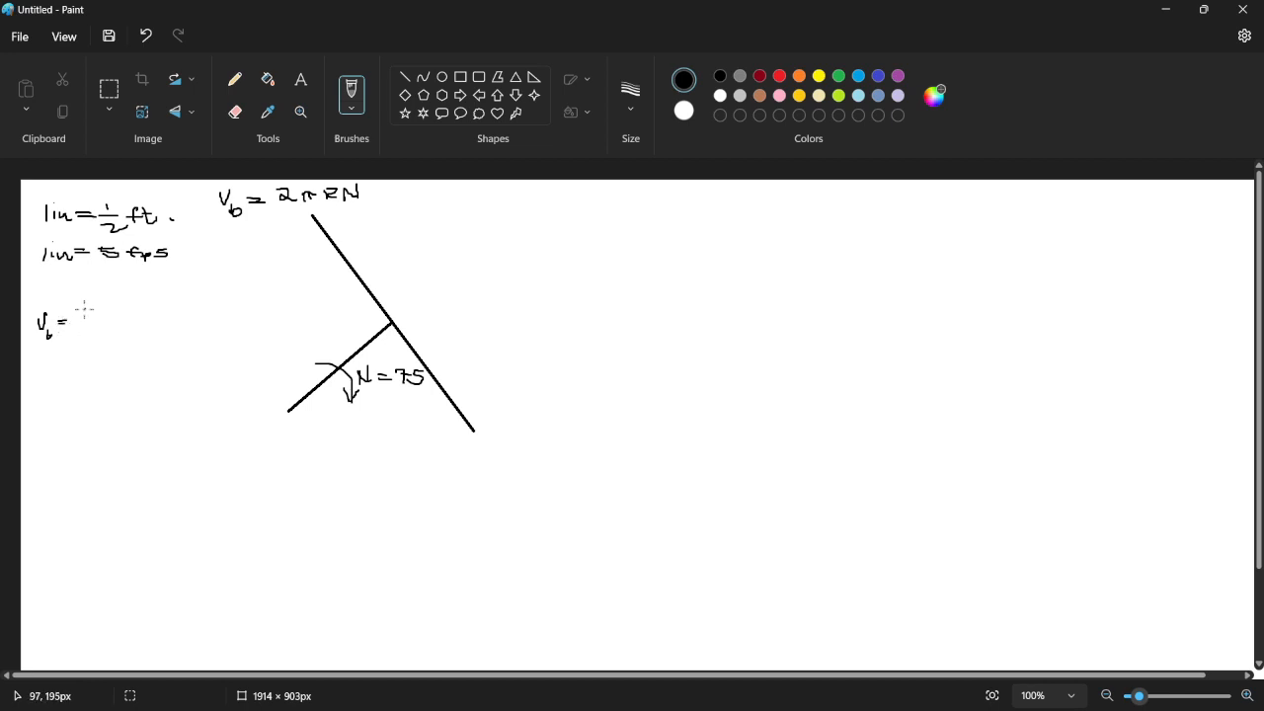
mouse_move(86, 316)
mouse_down()
mouse_move(97, 334)
mouse_move(107, 314)
mouse_move(122, 331)
mouse_up()
drag(131, 311, 144, 327)
key(ctrl+z)
drag(150, 308, 143, 315)
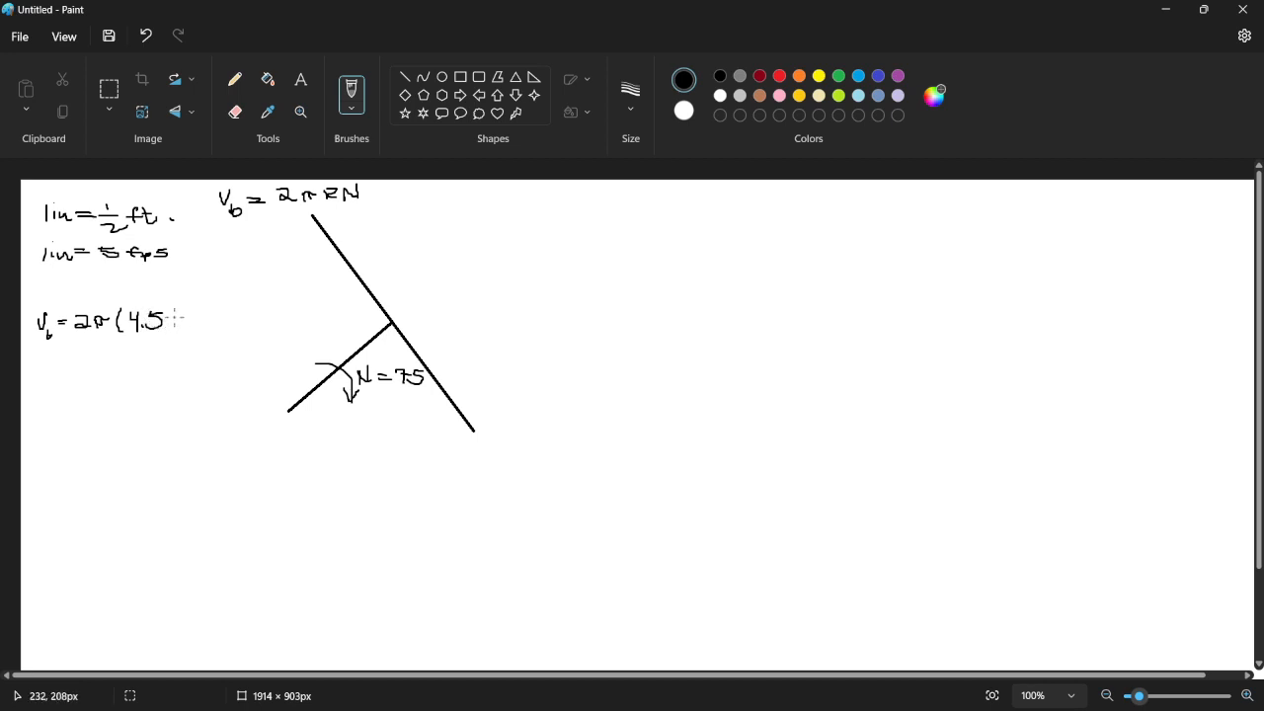
mouse_move(181, 308)
mouse_down()
mouse_move(187, 329)
mouse_move(191, 313)
mouse_move(212, 333)
mouse_move(291, 309)
mouse_move(264, 333)
mouse_move(303, 339)
mouse_up()
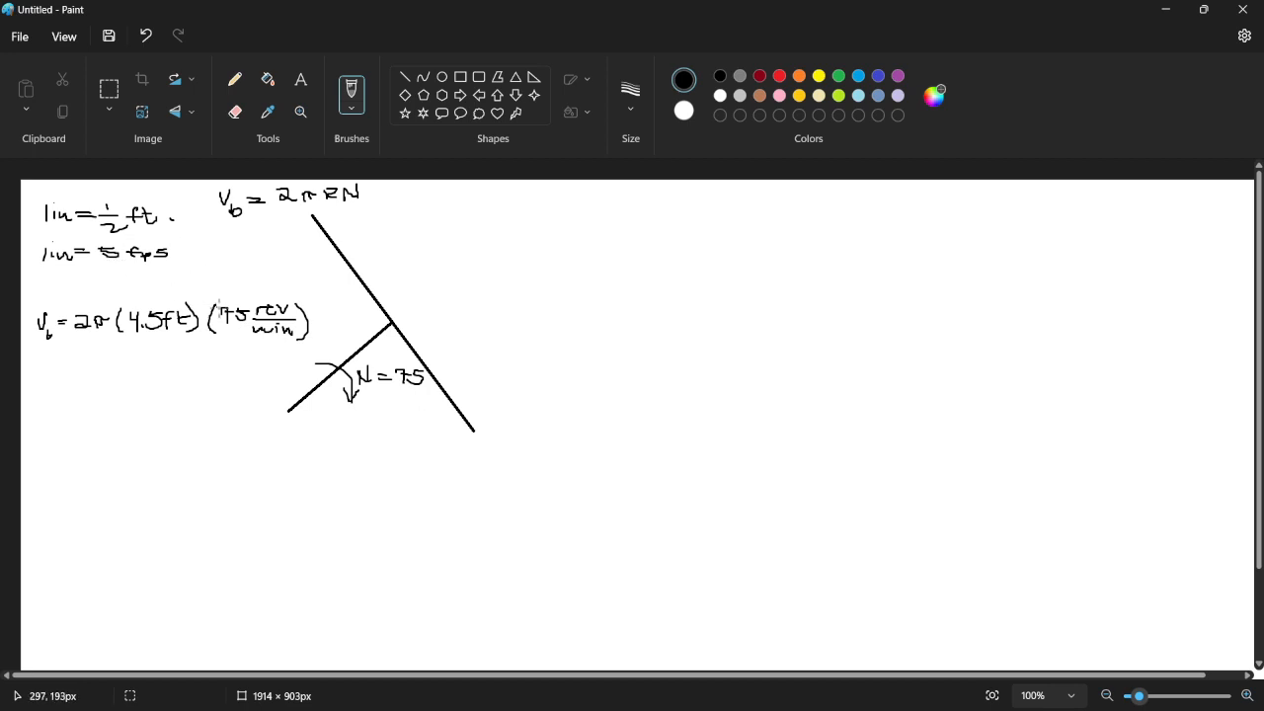
- Append the conversion factor (1 min / 60 s) to the V_b equation and strike out the cancelling min units
mouse_move(319, 302)
mouse_down()
mouse_move(312, 332)
mouse_move(353, 311)
mouse_up()
drag(357, 303, 371, 302)
click(357, 293)
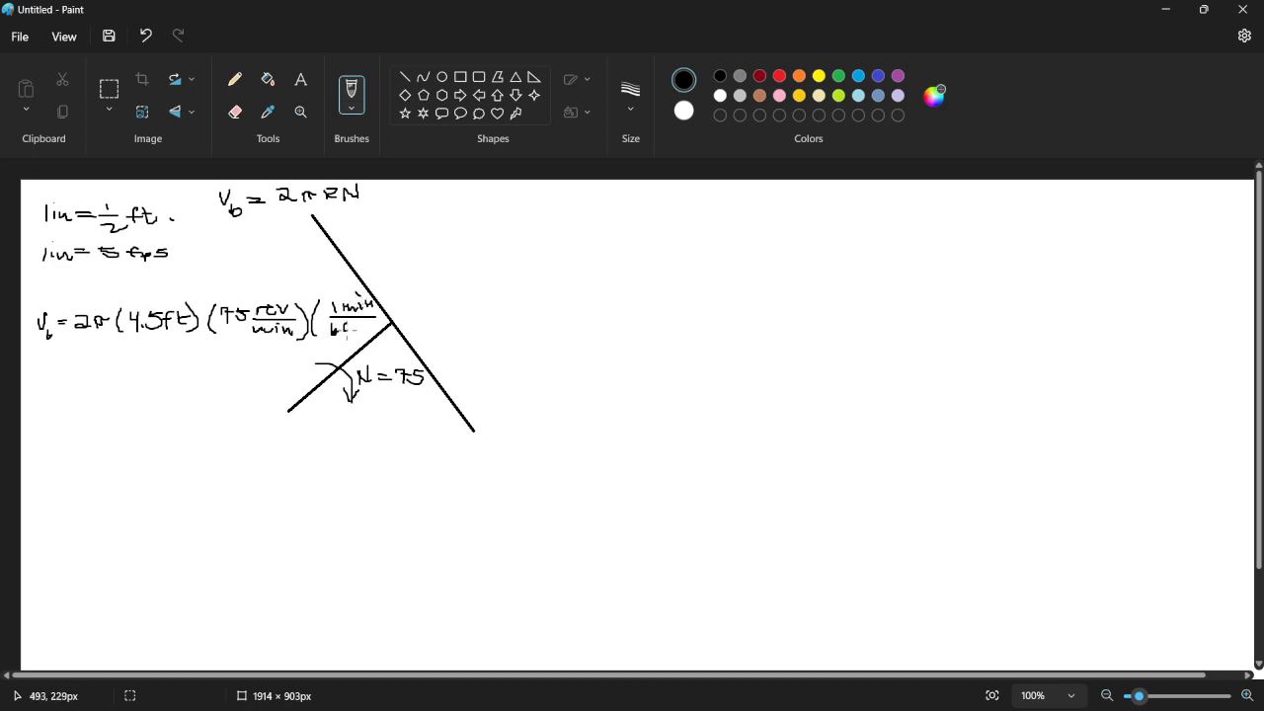
drag(366, 326, 364, 332)
drag(295, 323, 279, 341)
drag(373, 303, 359, 315)
- Write the result line V_b = ____ fps beneath the equation, leaving a blank for the value
key(alt+Tab)
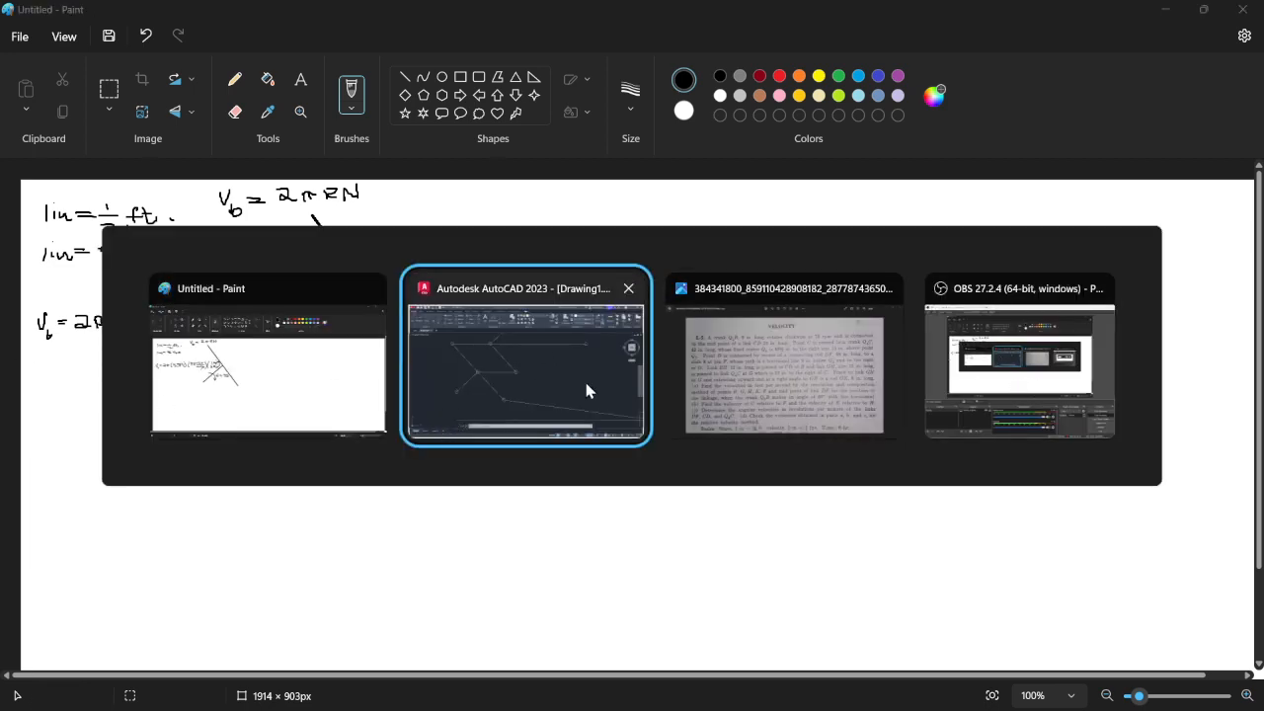
click(300, 376)
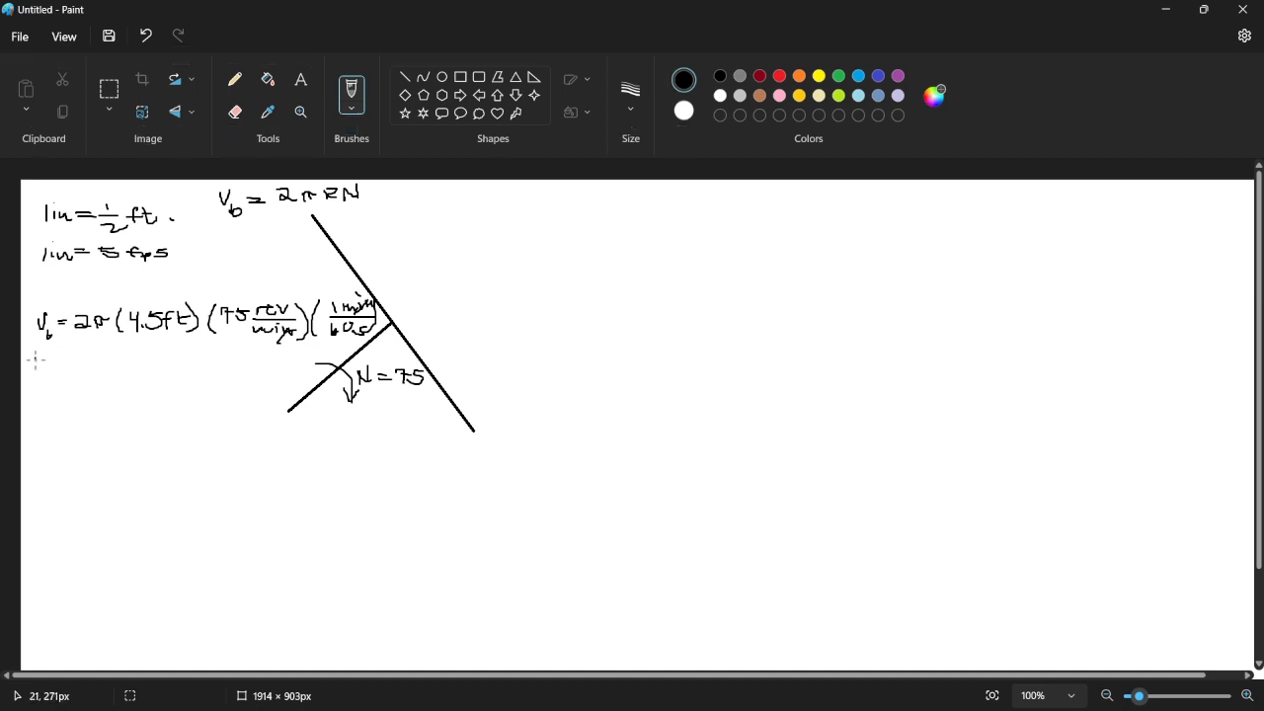
mouse_move(36, 357)
mouse_down()
mouse_move(49, 359)
mouse_move(53, 380)
mouse_move(80, 363)
mouse_up()
drag(65, 369, 81, 369)
mouse_move(169, 354)
mouse_down()
mouse_move(166, 379)
mouse_move(179, 368)
mouse_up()
mouse_move(175, 367)
mouse_down()
mouse_move(177, 381)
mouse_move(210, 375)
mouse_up()
drag(90, 378, 151, 378)
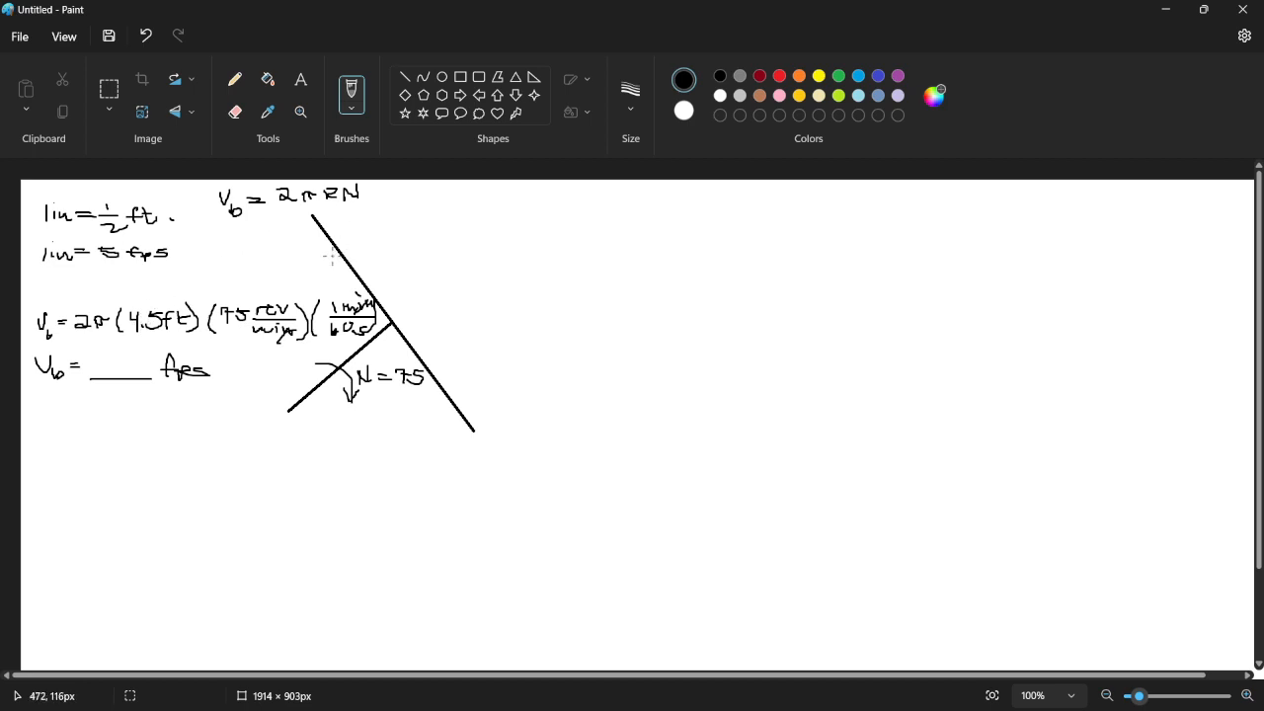
click(404, 77)
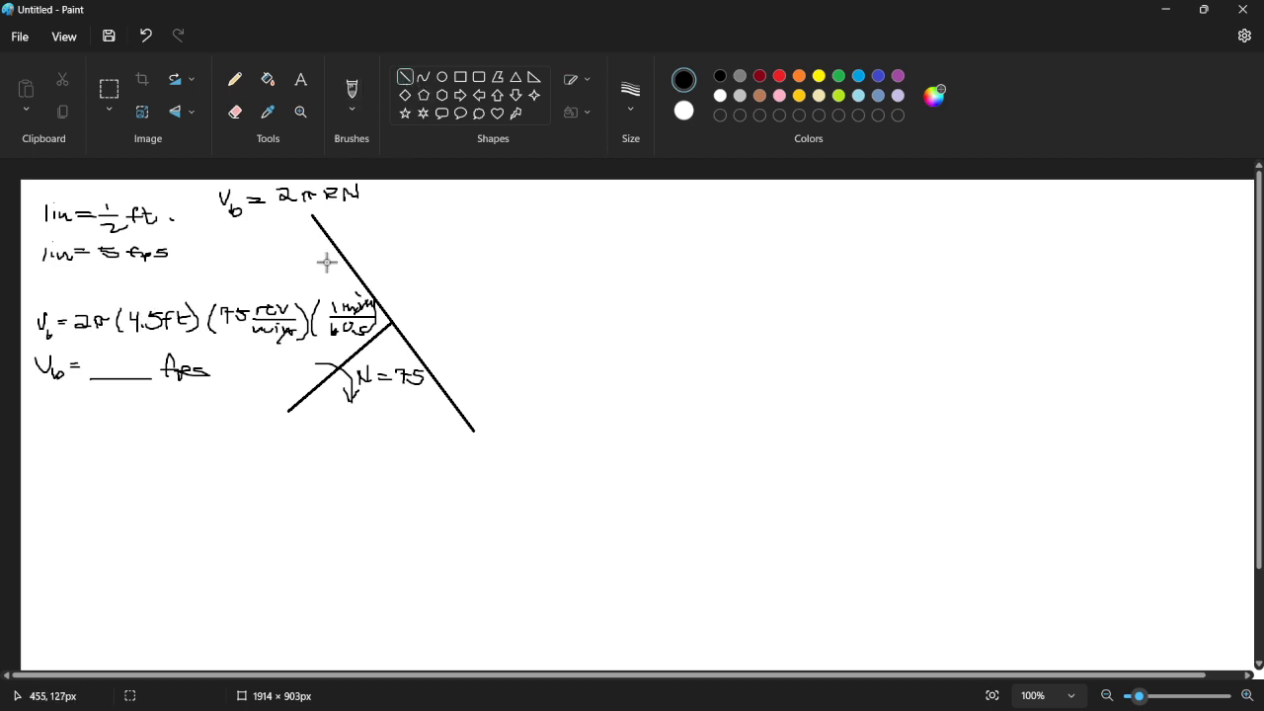
drag(333, 259, 394, 325)
key(ctrl+z)
- Switch to the linkage drawing in AutoCAD
key(alt+Tab)
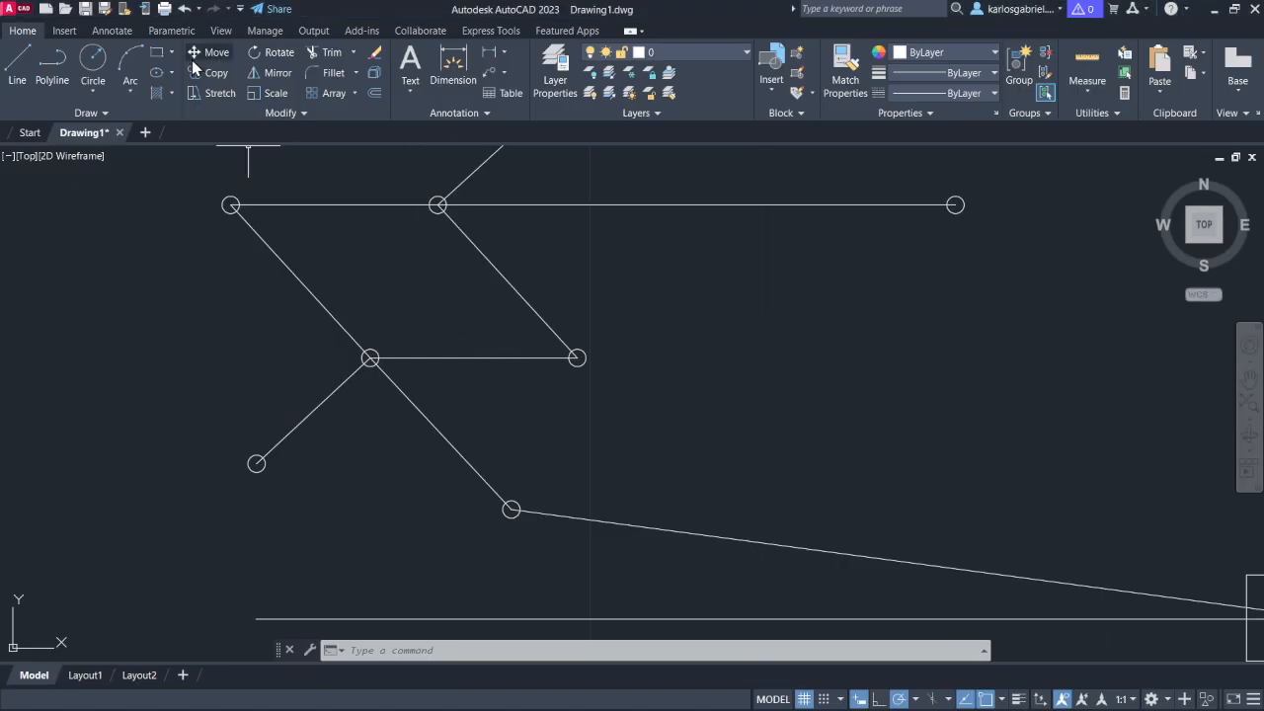
text(line)
key(Return)
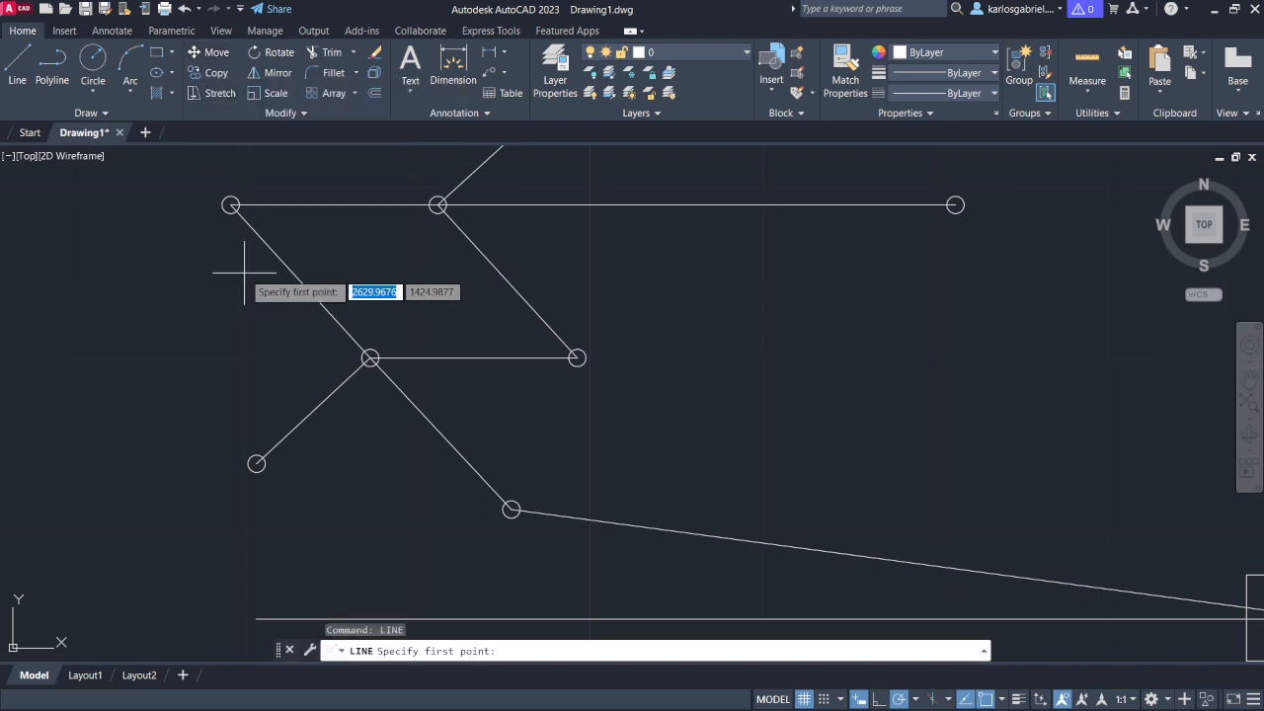
click(370, 357)
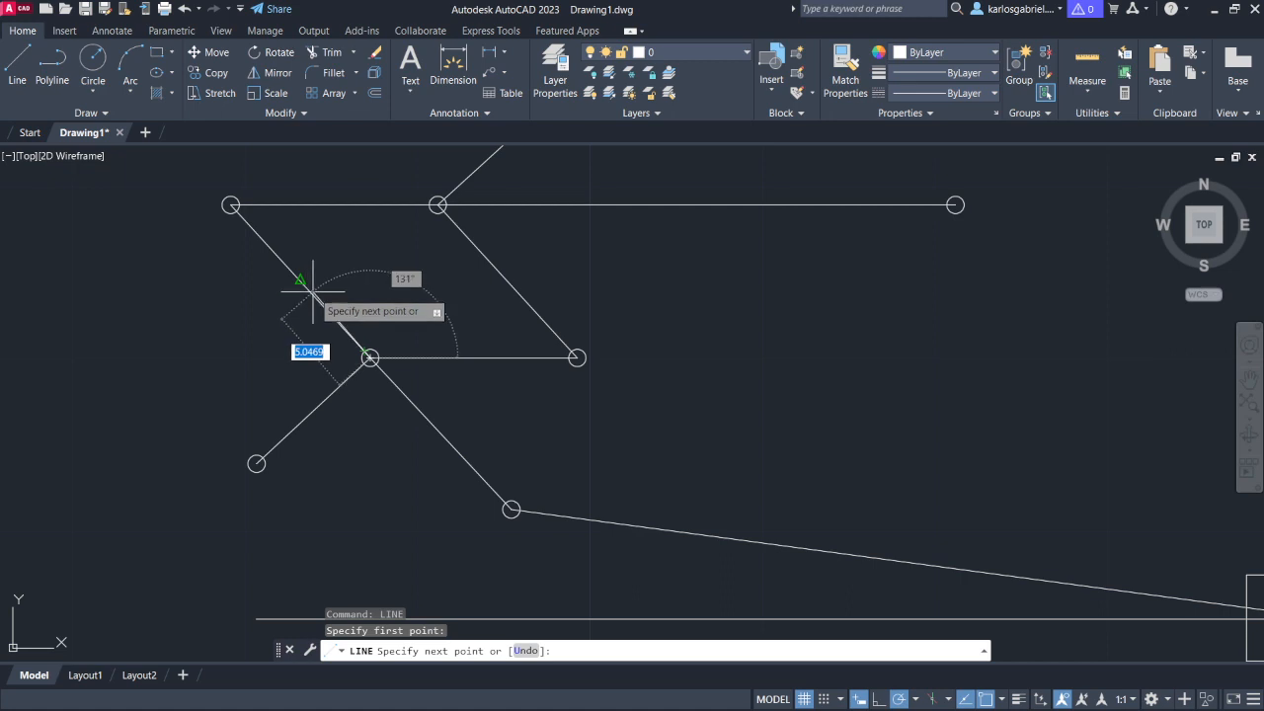
scroll(296, 301, up, 4)
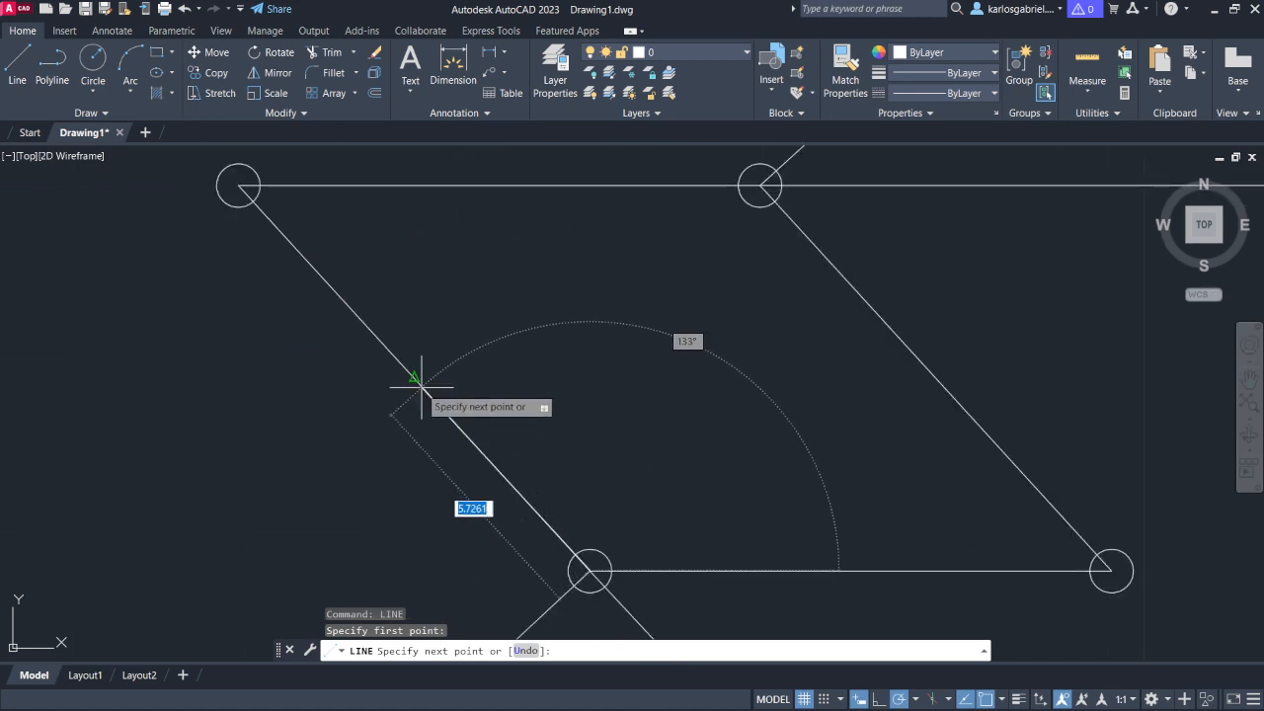
scroll(415, 488, down, 5)
scroll(413, 469, up, 4)
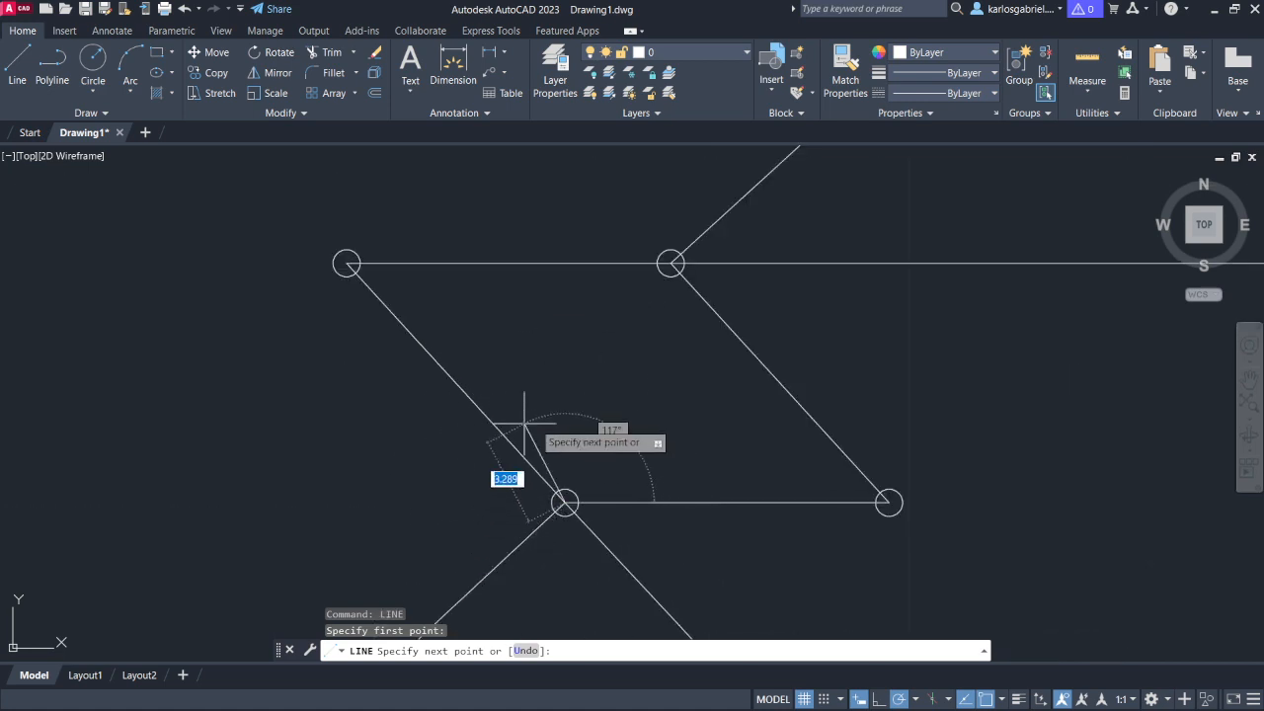
key(Escape)
mouse_move(485, 522)
middle_down()
mouse_move(470, 532)
mouse_move(510, 445)
middle_up()
scroll(511, 517, up, 5)
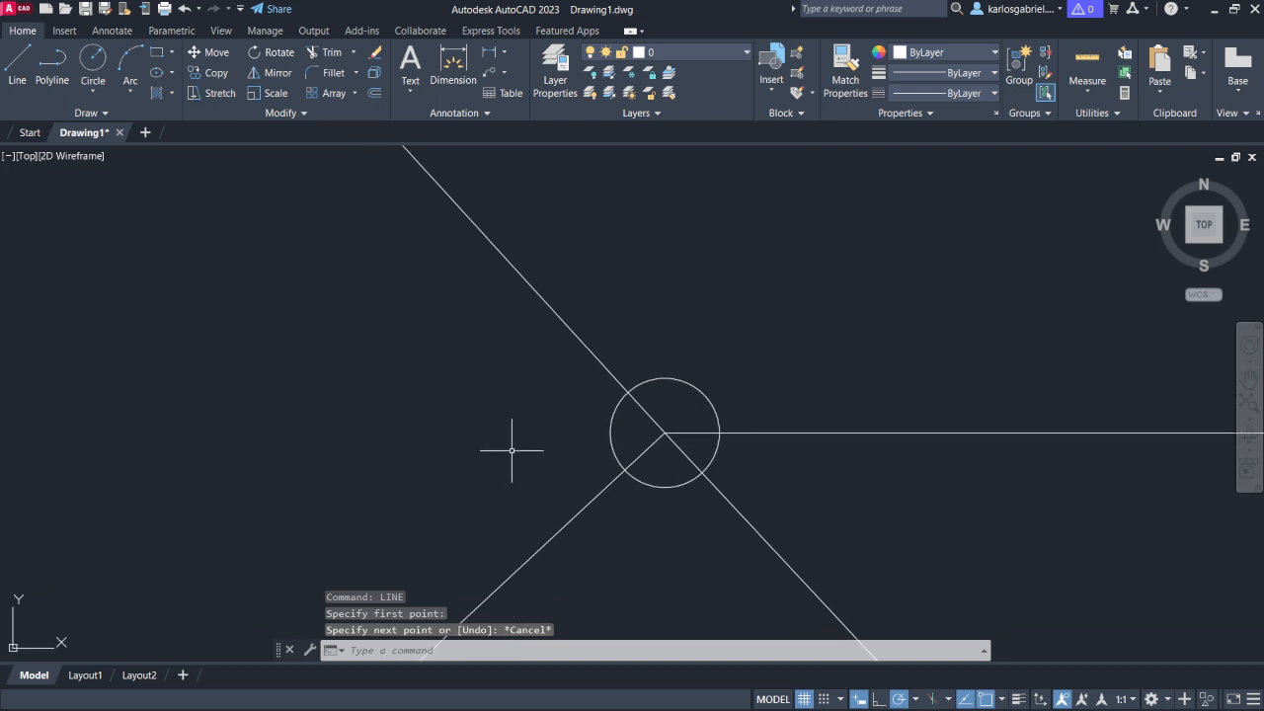
key(Return)
click(664, 432)
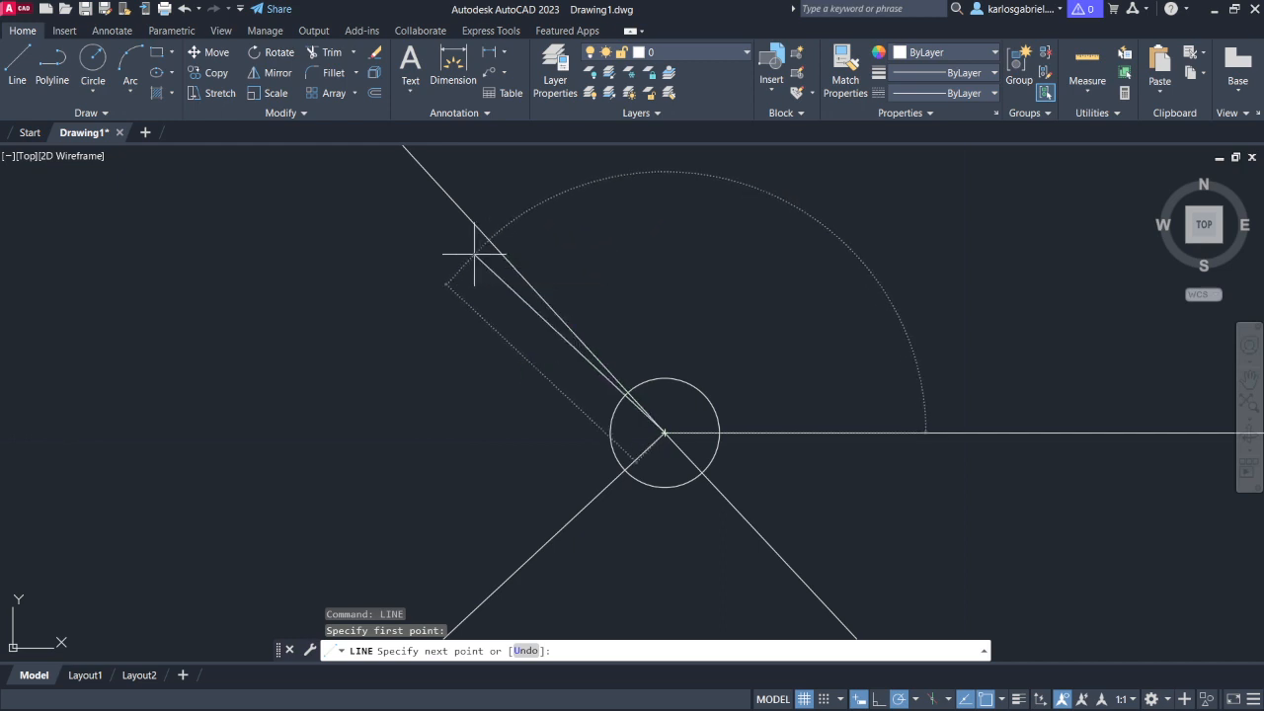
key(Escape)
- Delete the horizontal link BH that starts at pin B
click(843, 431)
key(Delete)
key(Return)
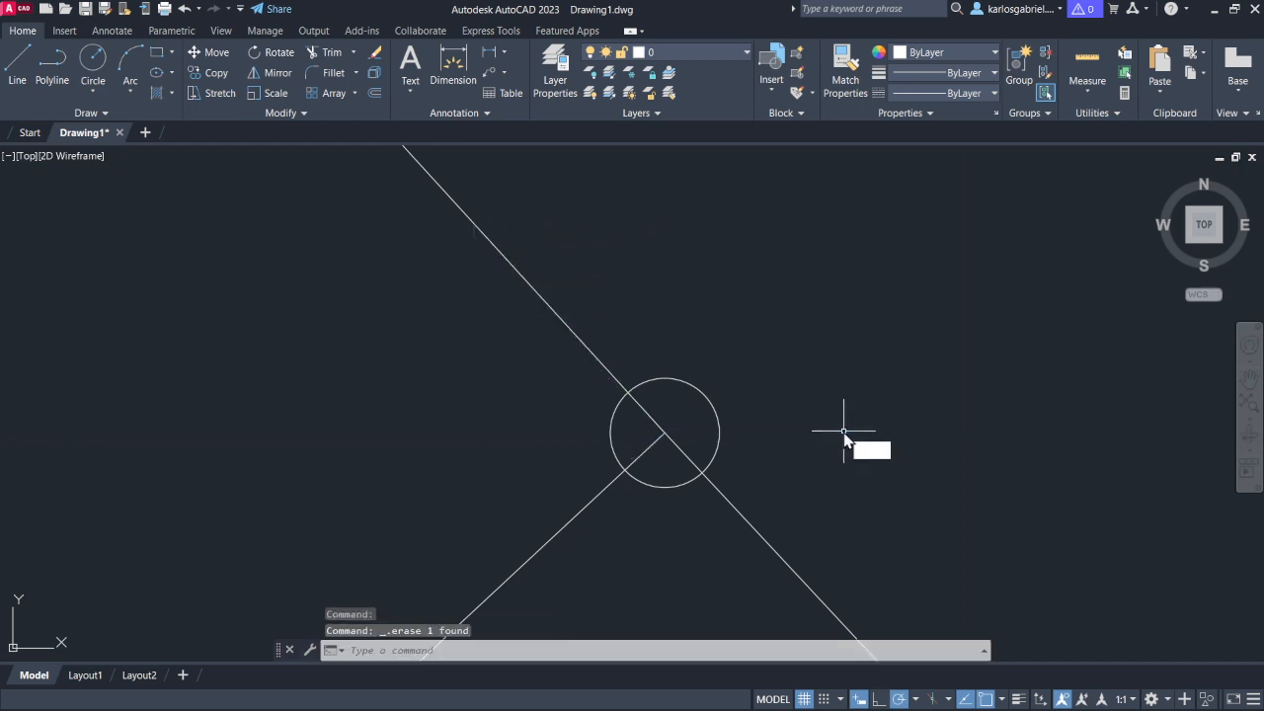
click(665, 432)
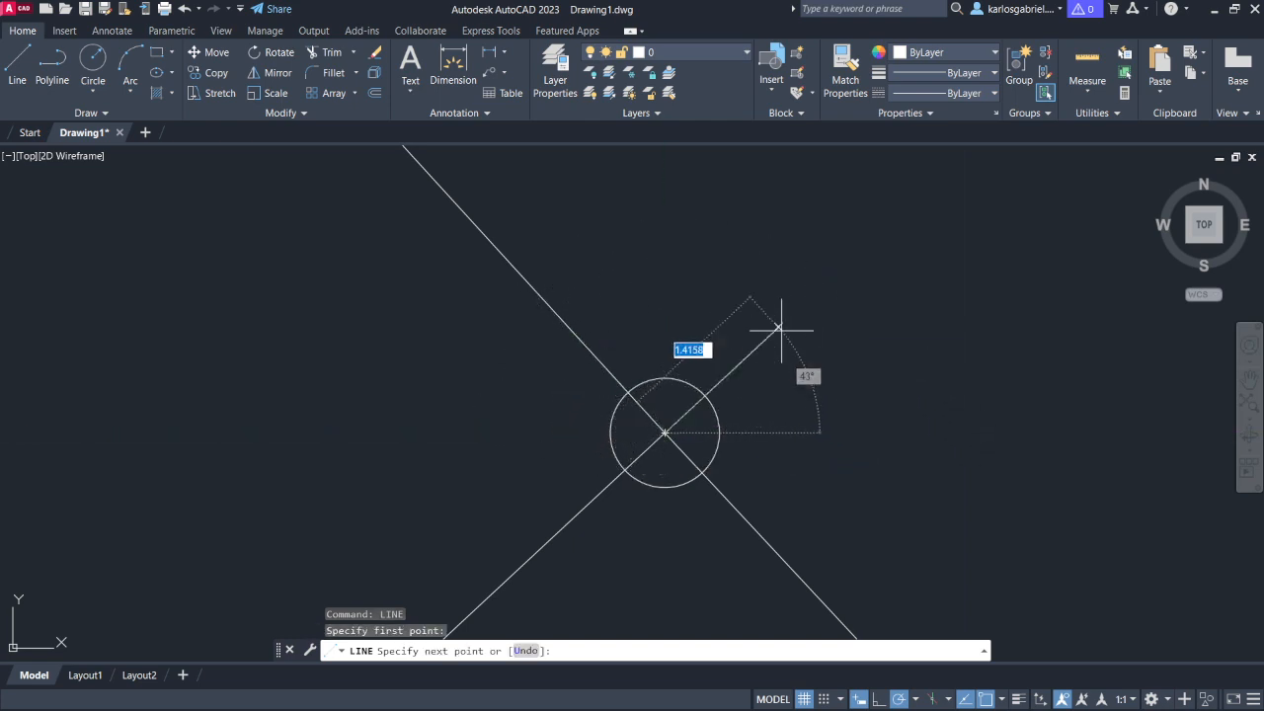
key(Escape)
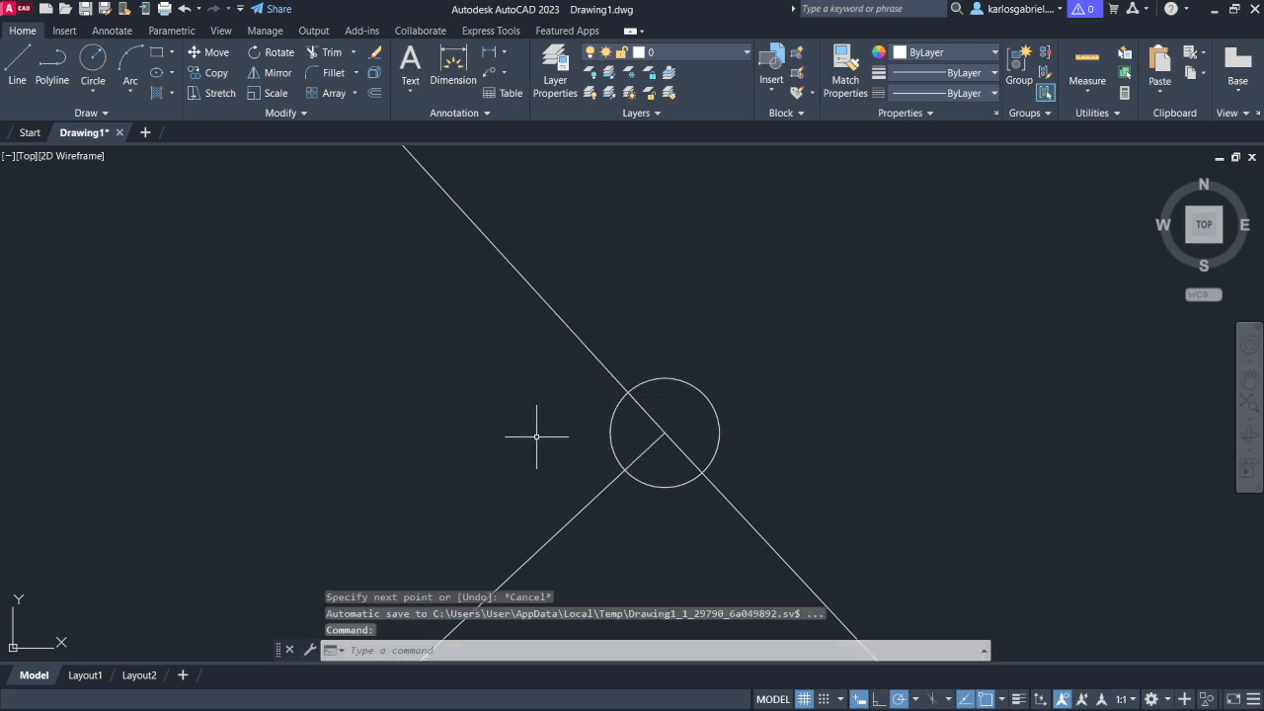
- Delete the lower segment of link CD running from pin B down to D
click(753, 527)
key(Delete)
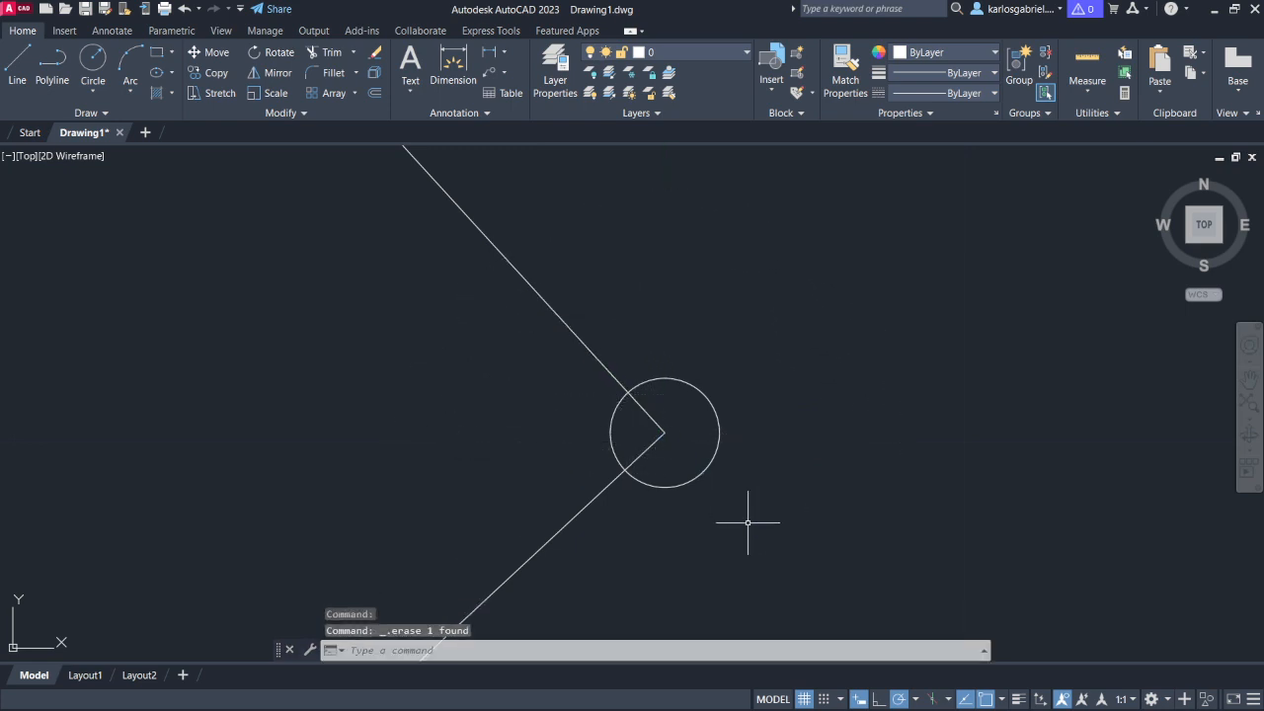
- Delete the upper segment of link CD that runs from pin C down to pin B
click(537, 304)
key(Delete)
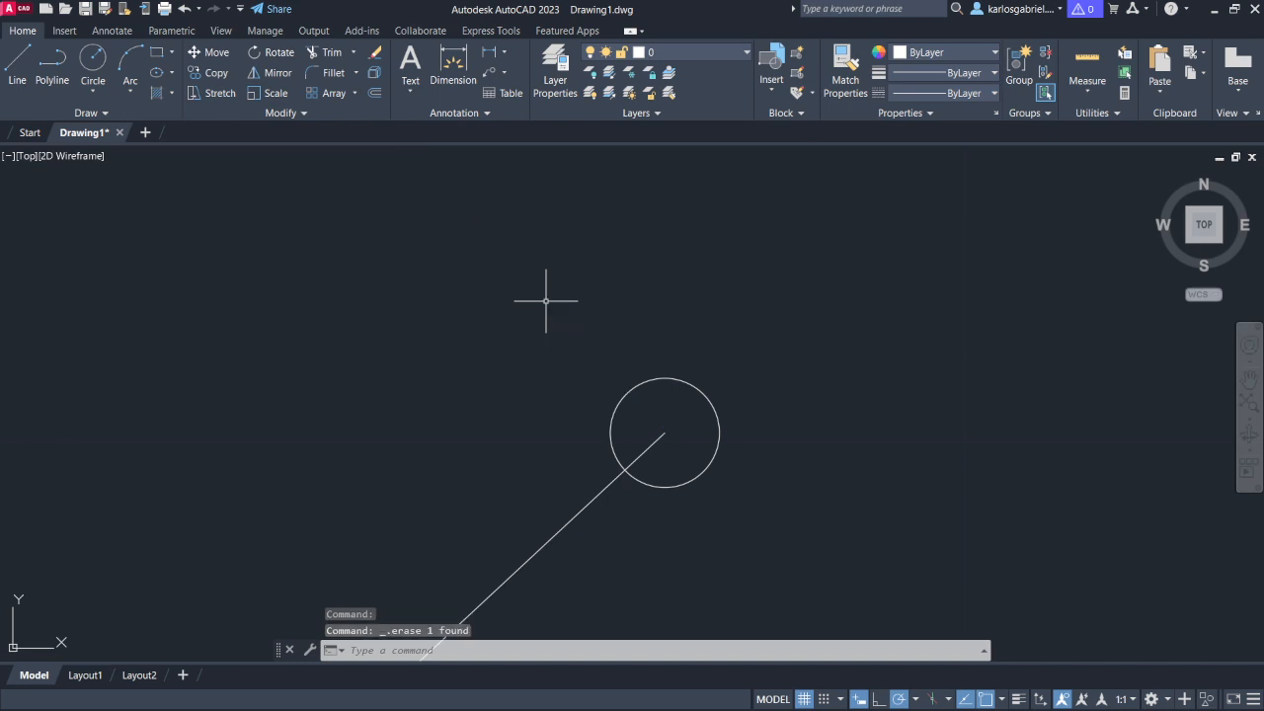
text(lin)
key(Return)
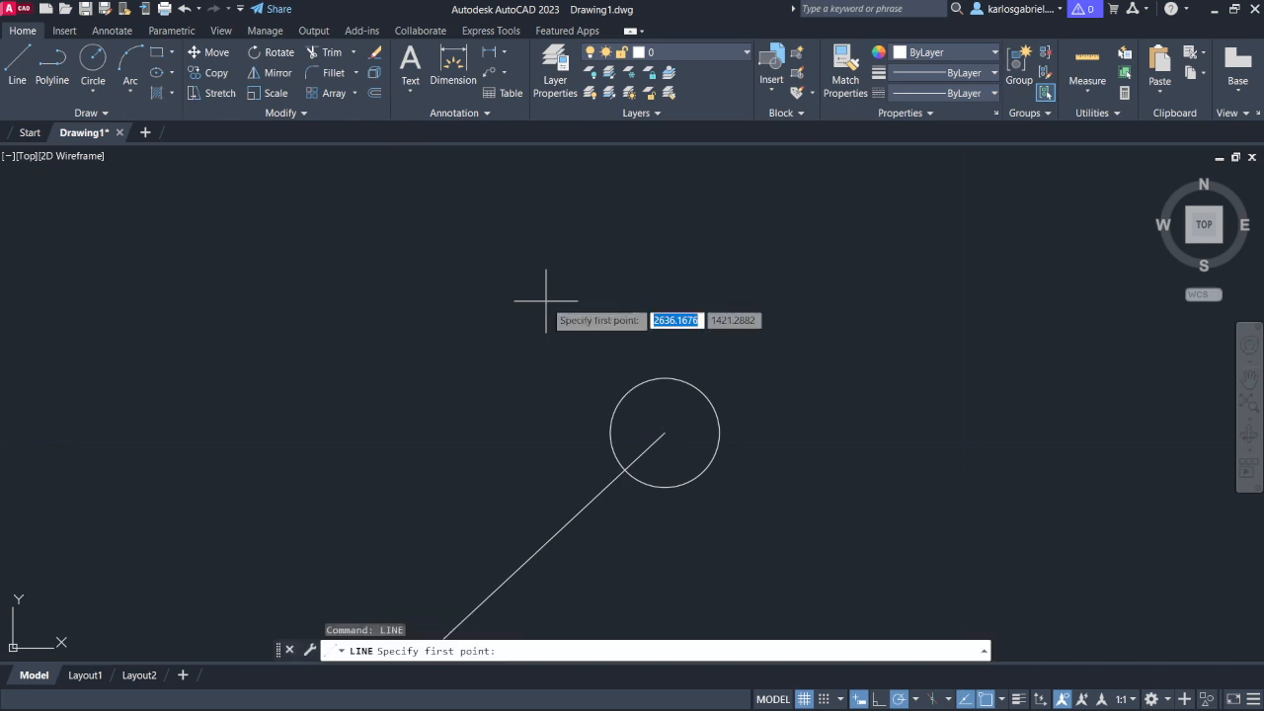
click(664, 433)
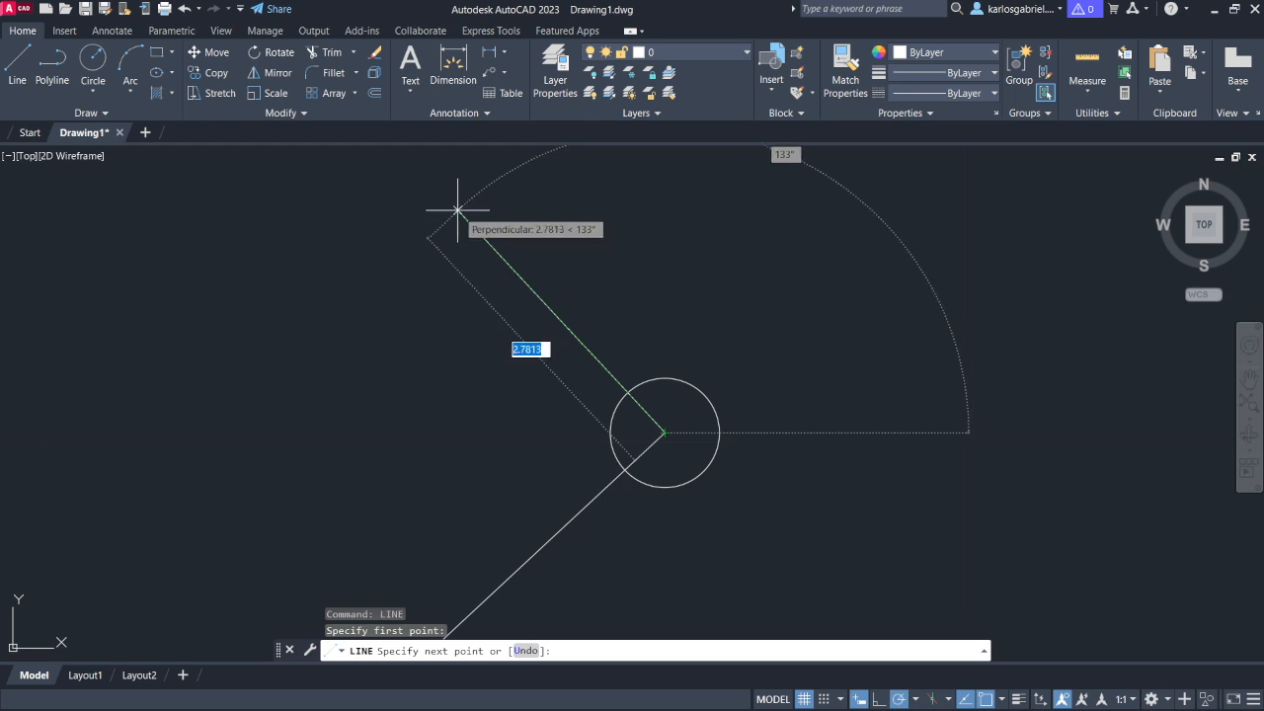
scroll(457, 209, up, 1)
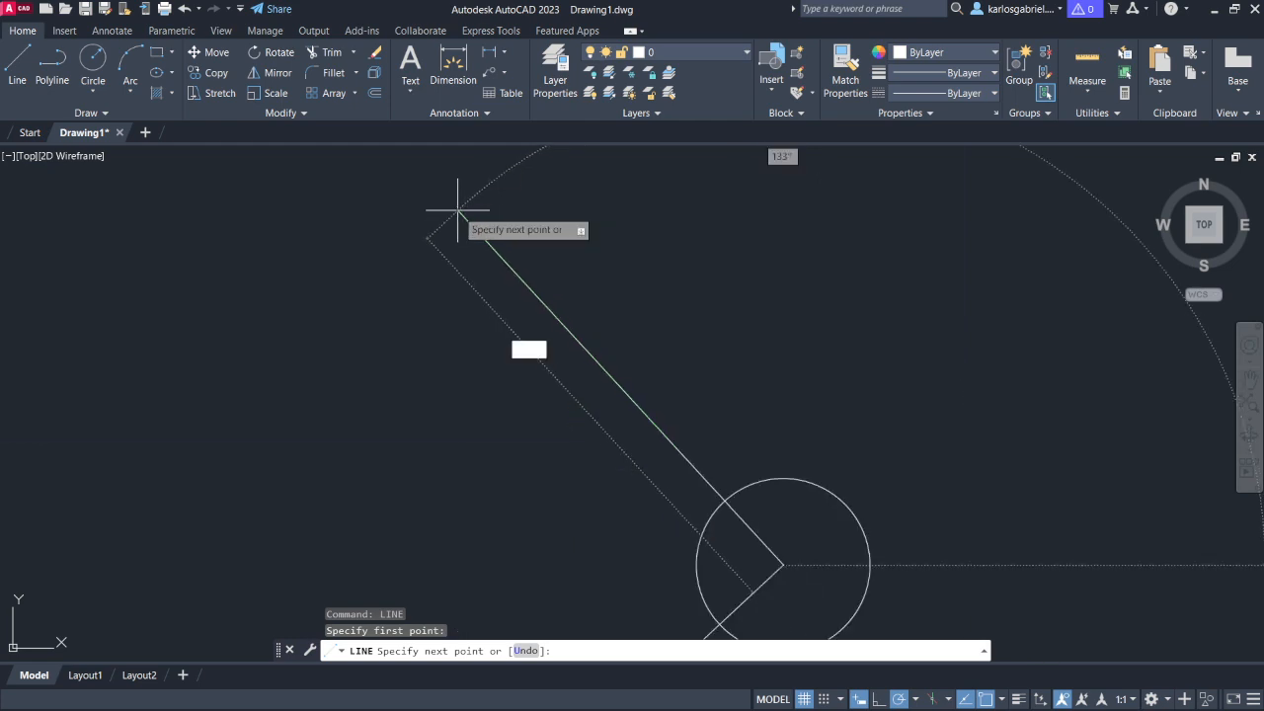
scroll(449, 202, down, 4)
scroll(450, 202, up, 3)
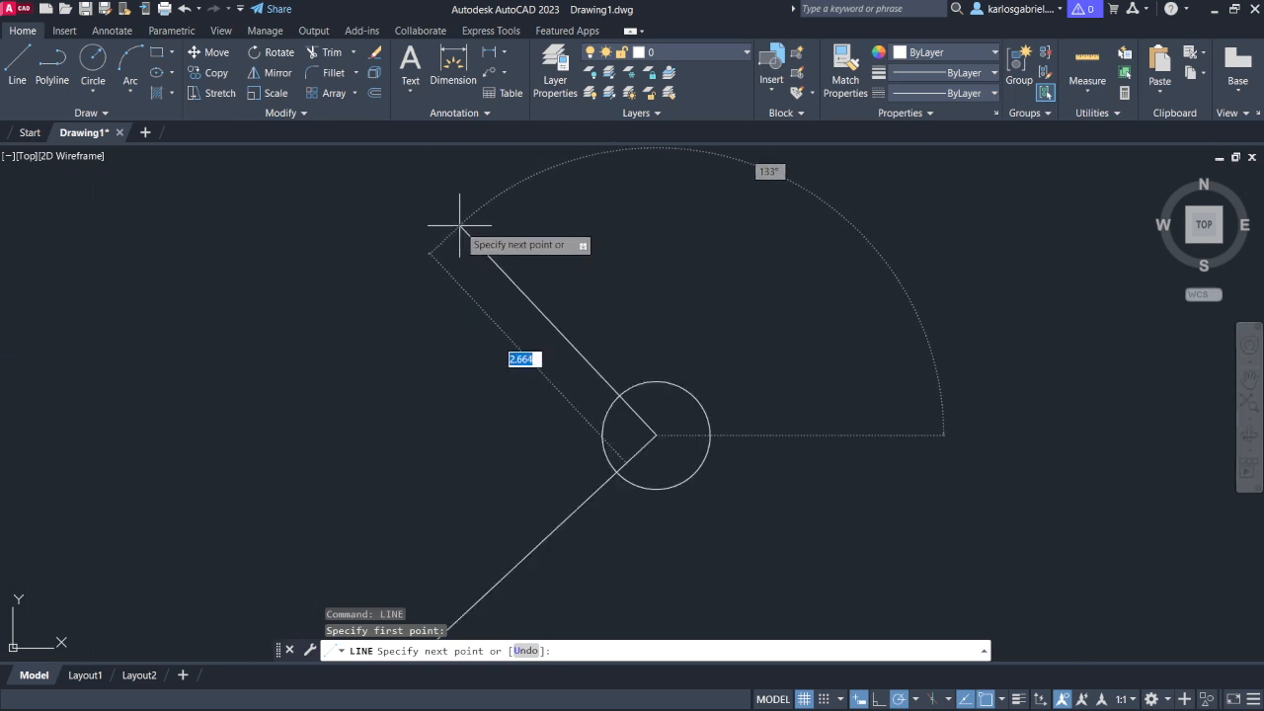
key(Escape)
scroll(513, 281, down, 5)
scroll(513, 277, down, 3)
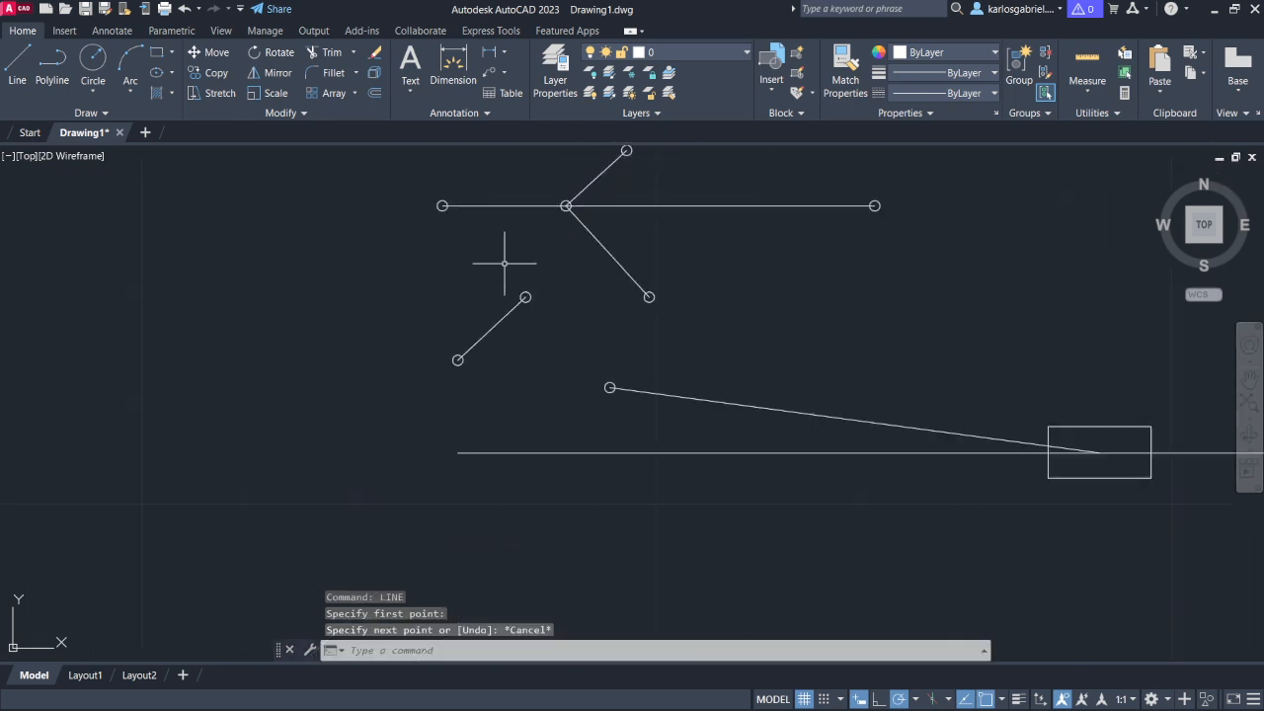
- Draw one continuous line from the centre of pin C to the centre of pin D
text(l)
key(Return)
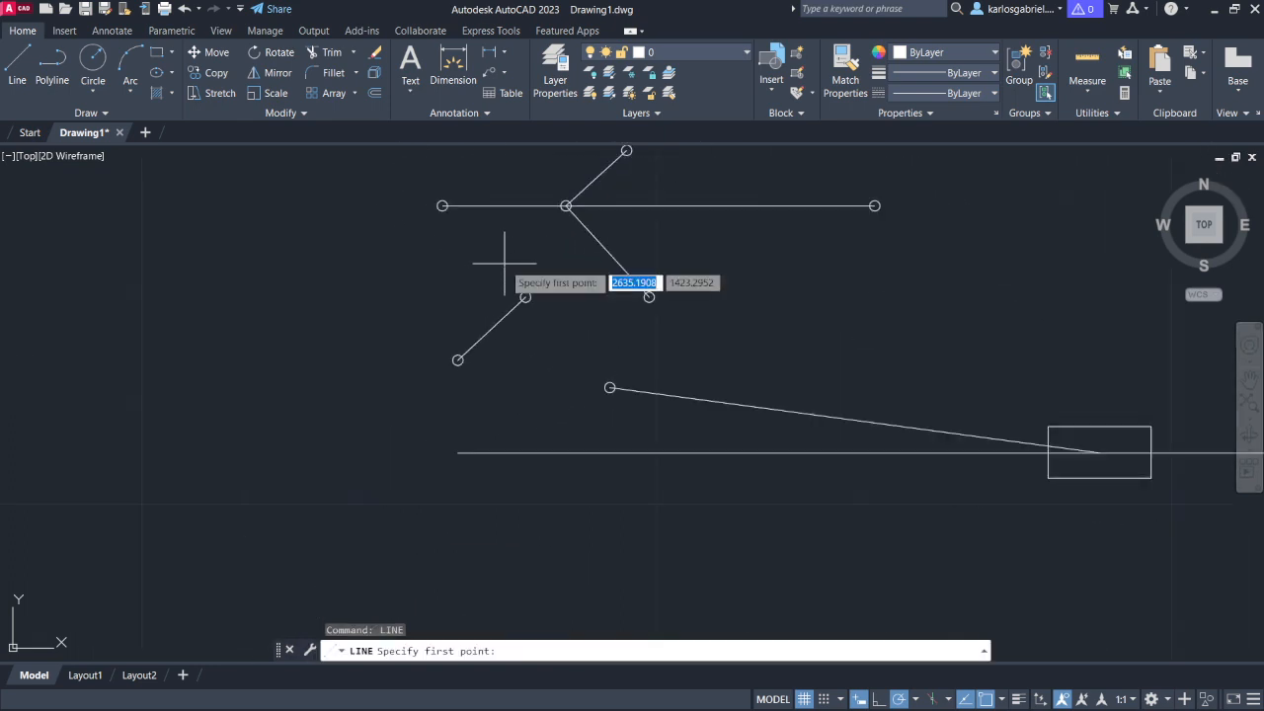
click(443, 206)
click(608, 388)
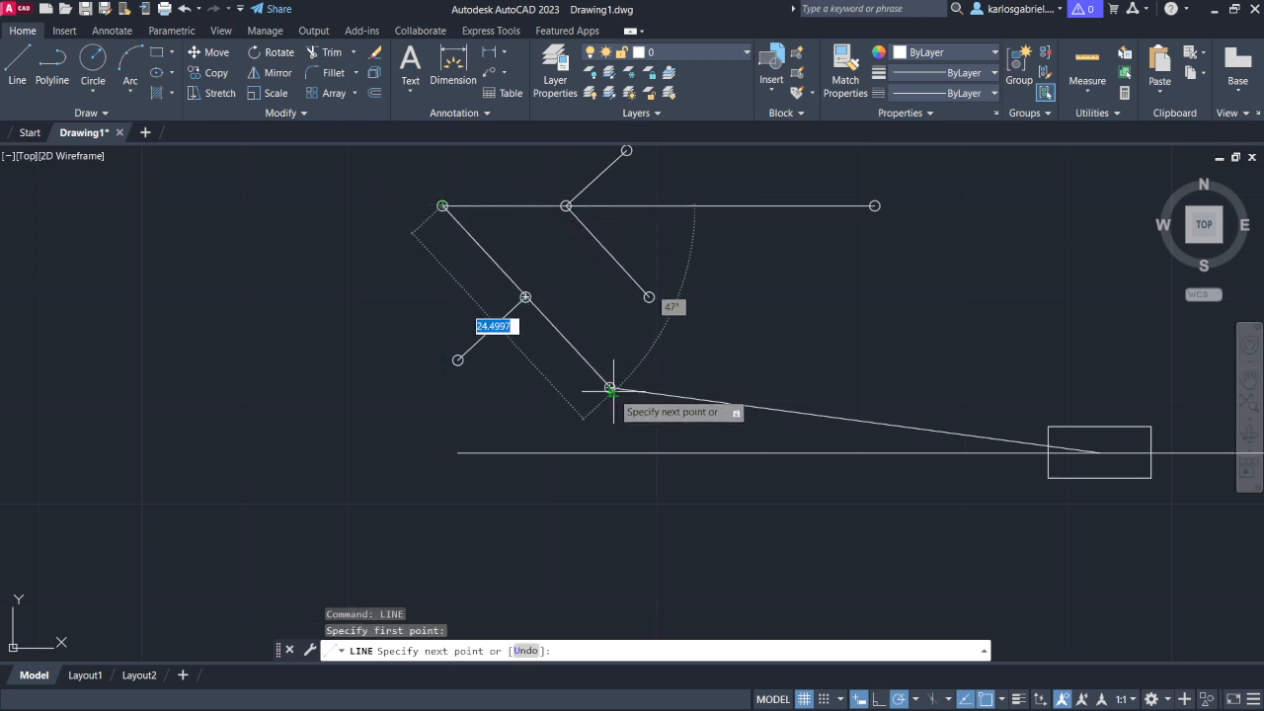
scroll(605, 385, up, 3)
key(Escape)
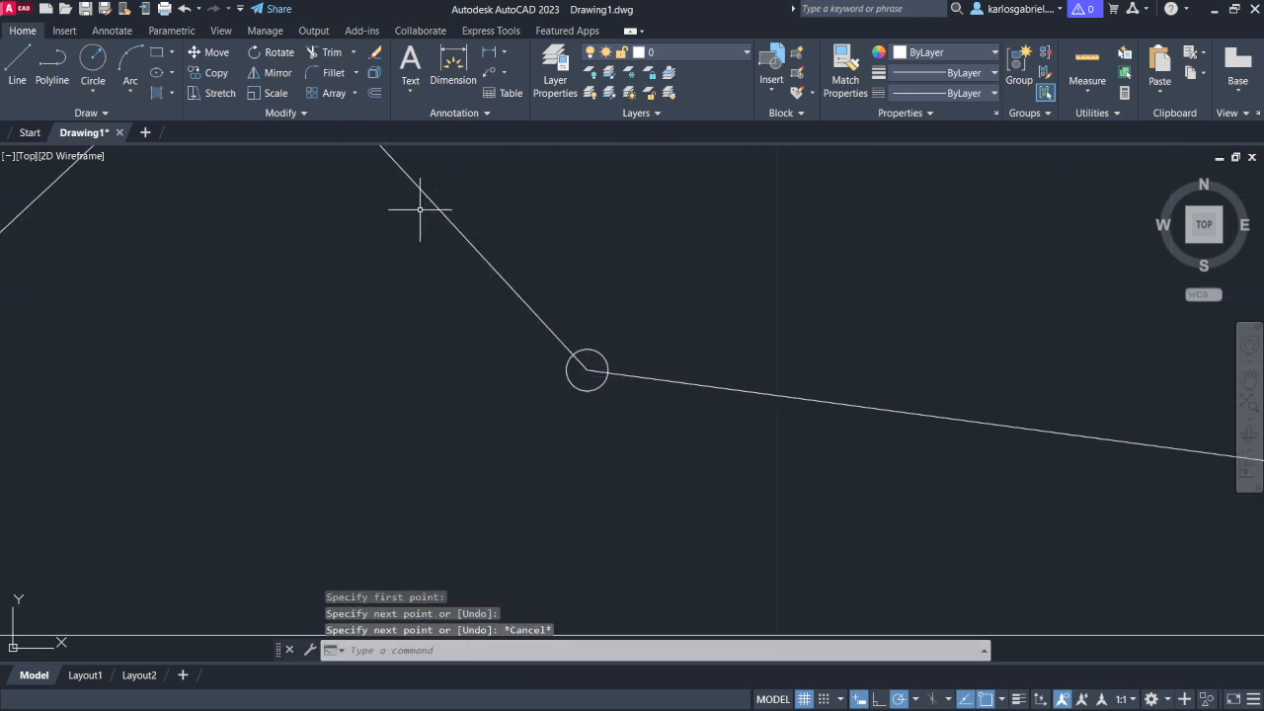
- Delete the single continuous line running from pin C through pin B to pin D
scroll(424, 216, up, 4)
scroll(420, 230, down, 8)
middle_drag(417, 239, 483, 441)
scroll(459, 410, down, 2)
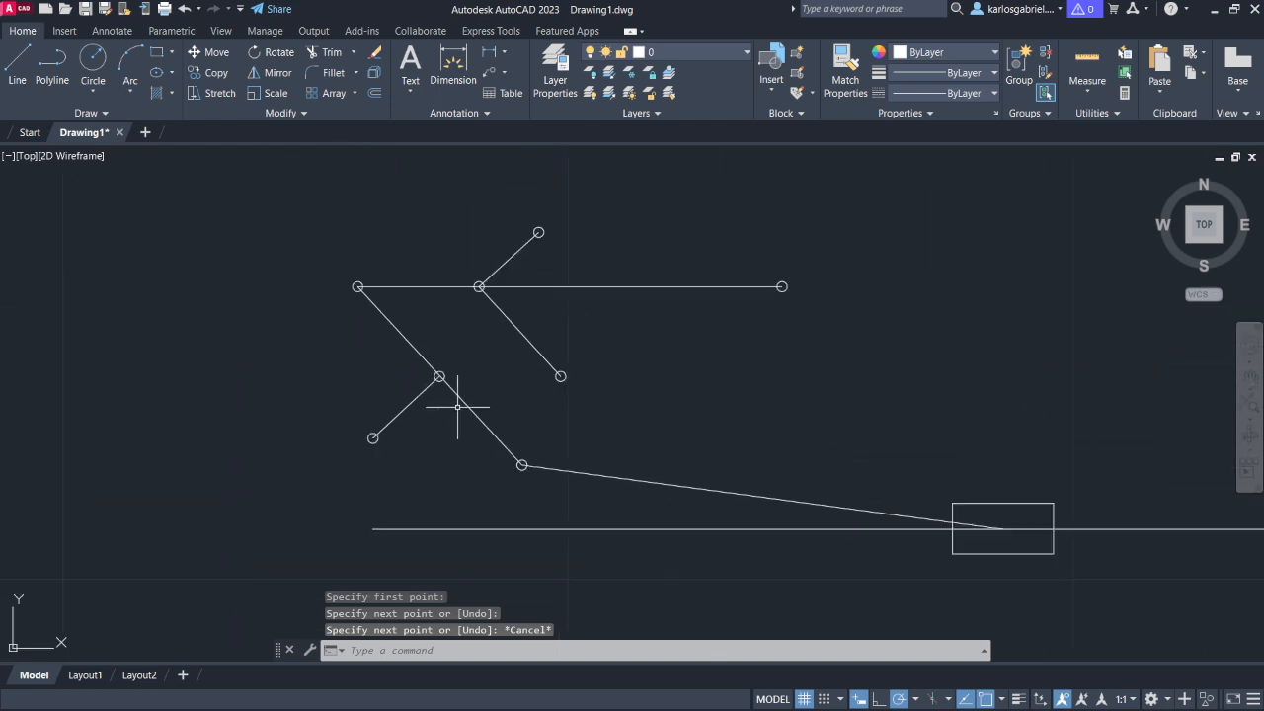
scroll(443, 404, up, 6)
middle_drag(442, 404, 479, 395)
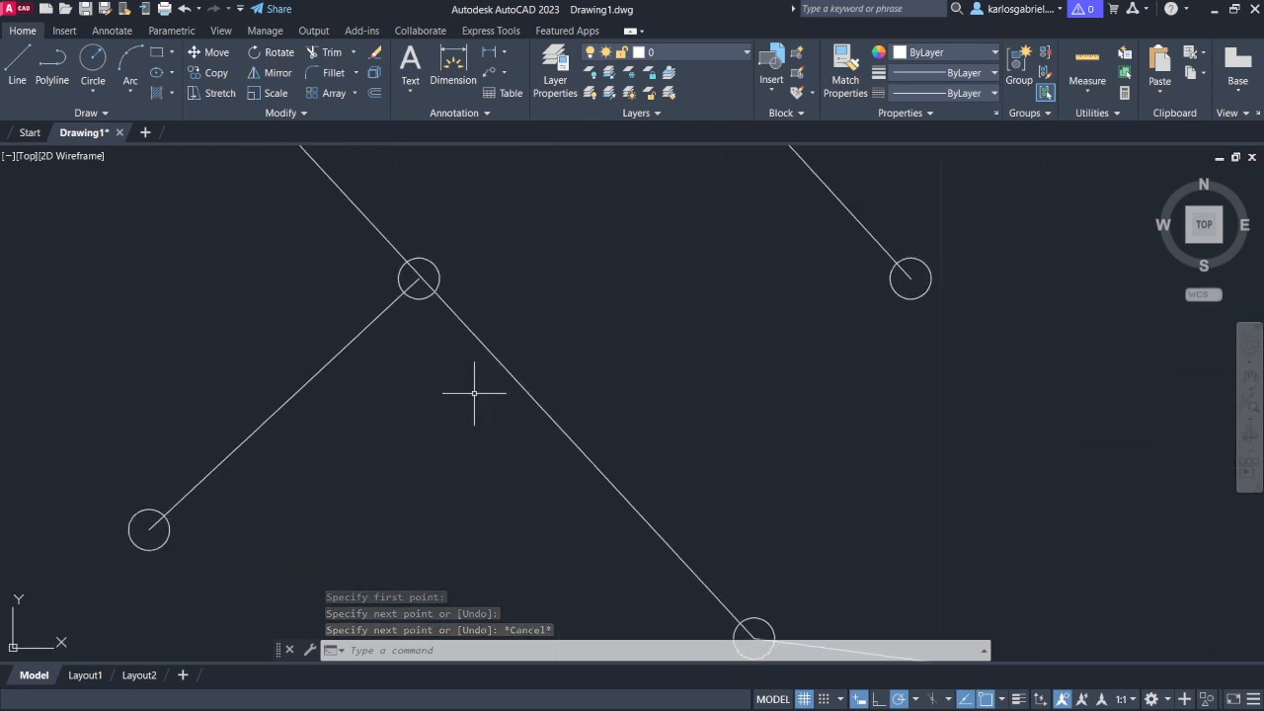
key(ctrl+z)
scroll(464, 375, down, 4)
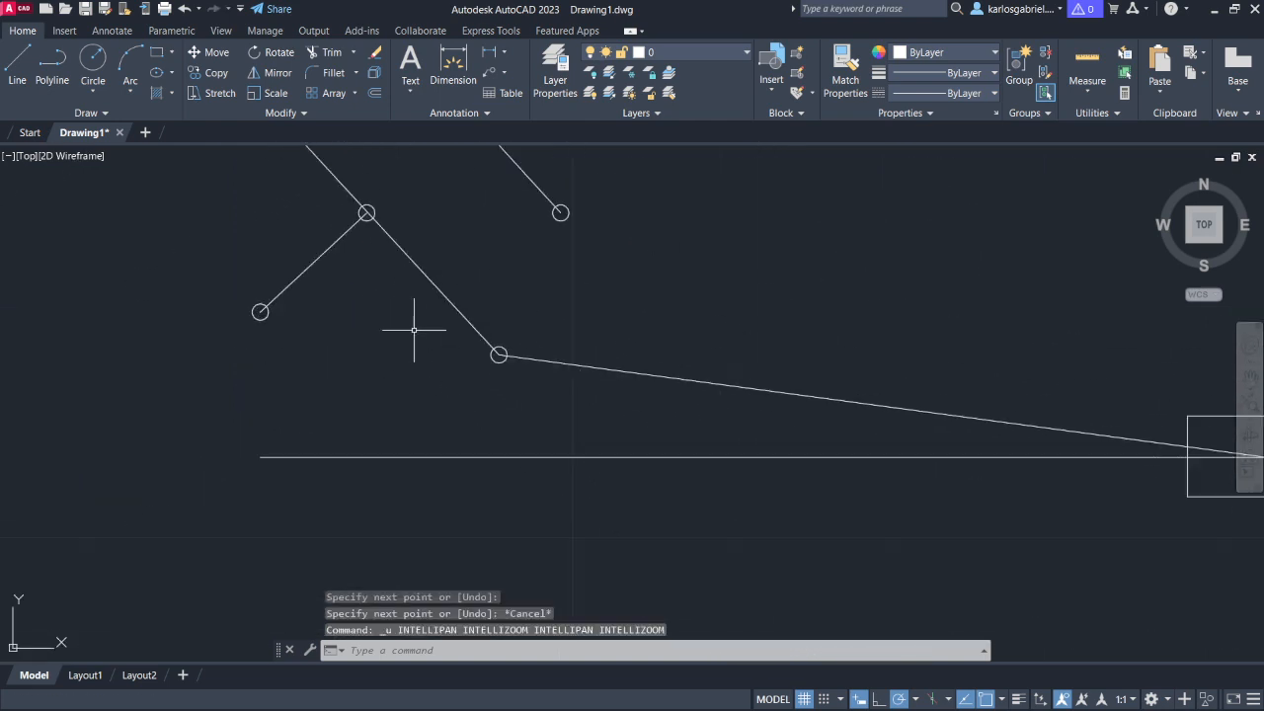
middle_drag(417, 333, 508, 437)
click(451, 355)
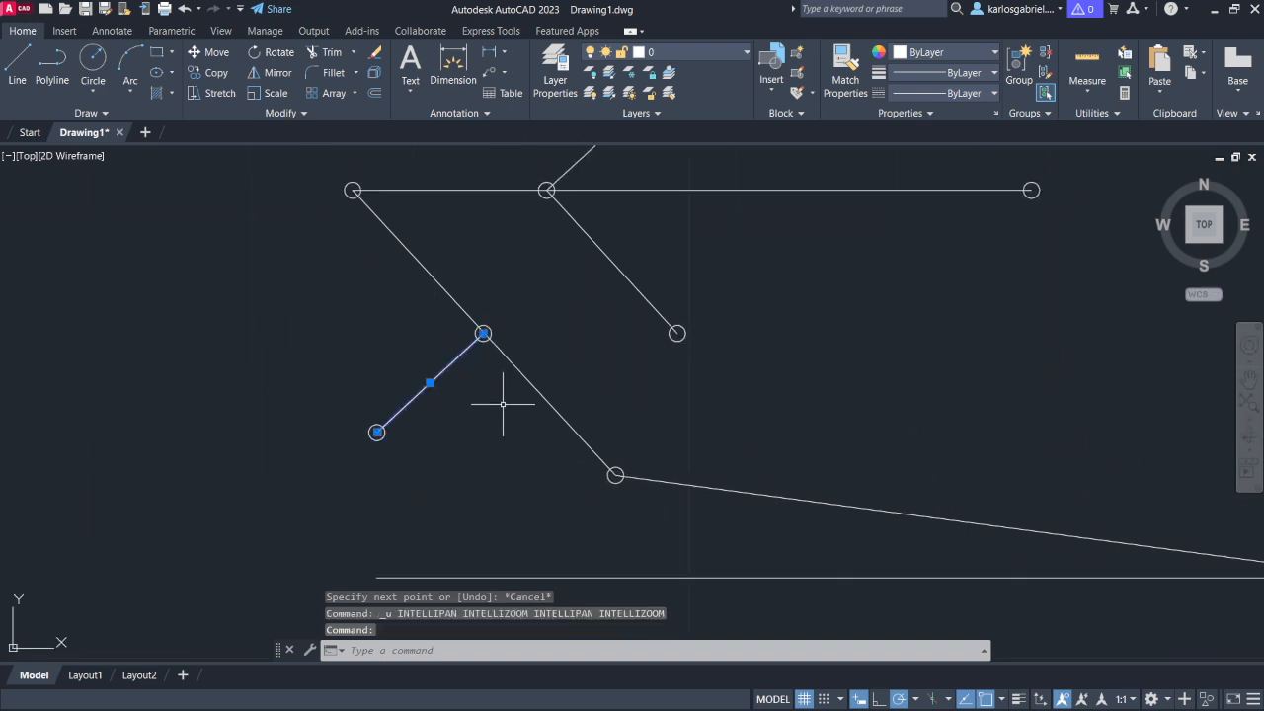
key(Escape)
click(536, 392)
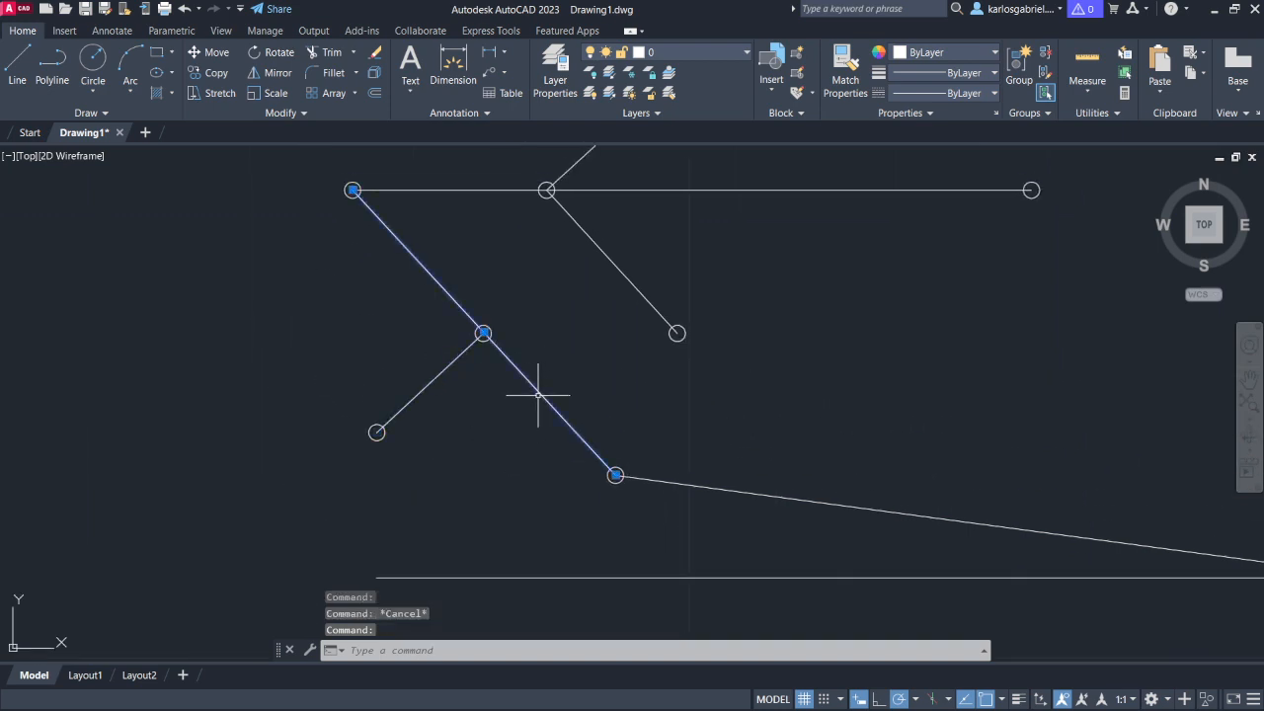
key(Delete)
- Redraw link CD as two line segments, from pin C to pin B and from pin B to pin D
key(l)
key(Return)
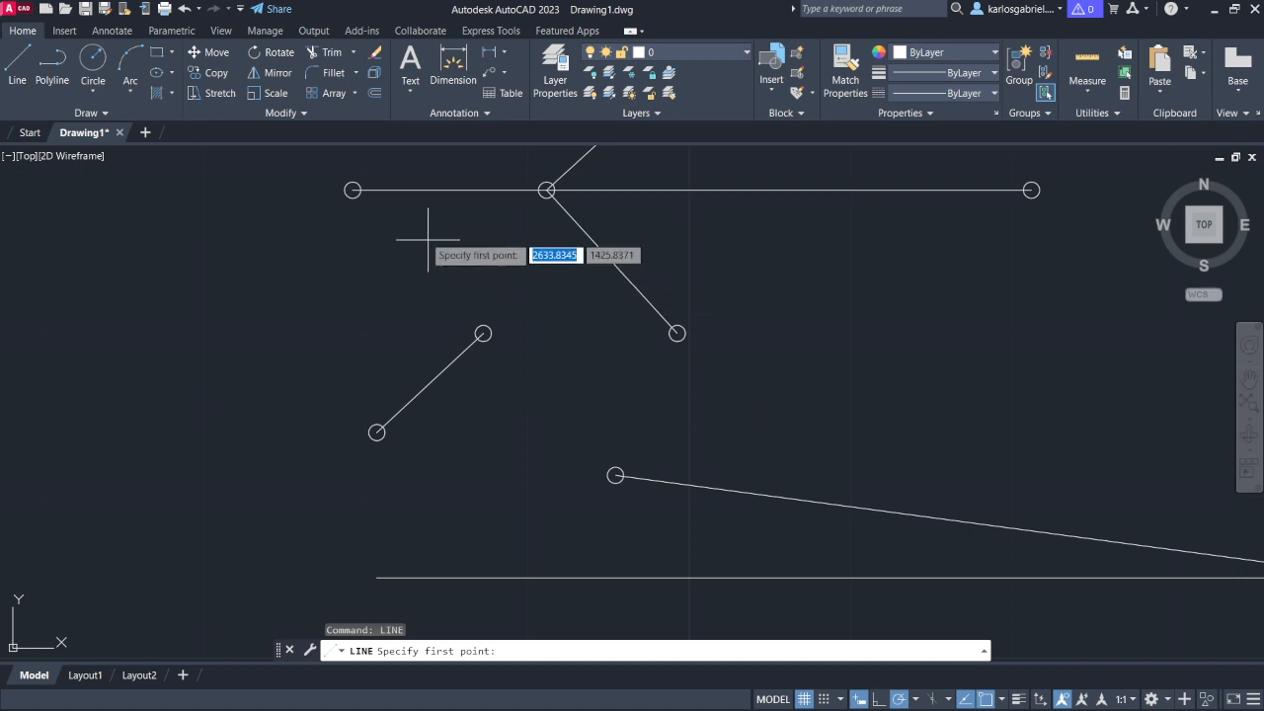
click(353, 189)
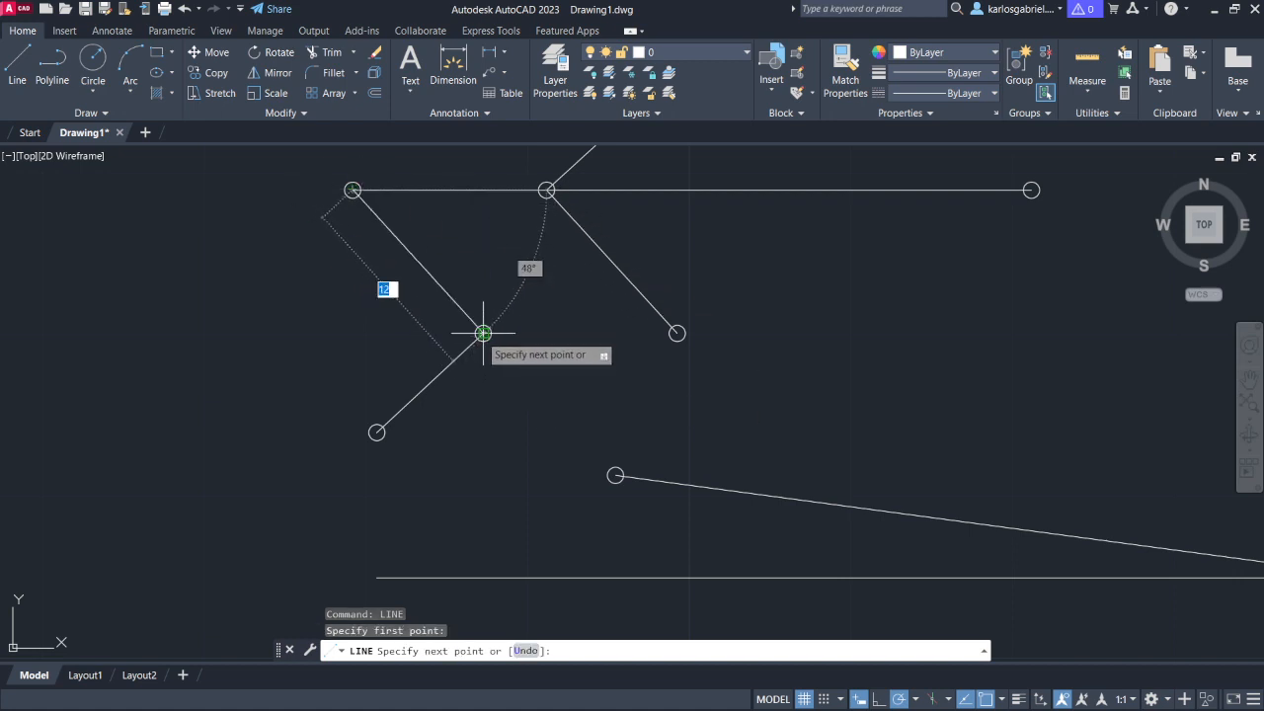
click(483, 333)
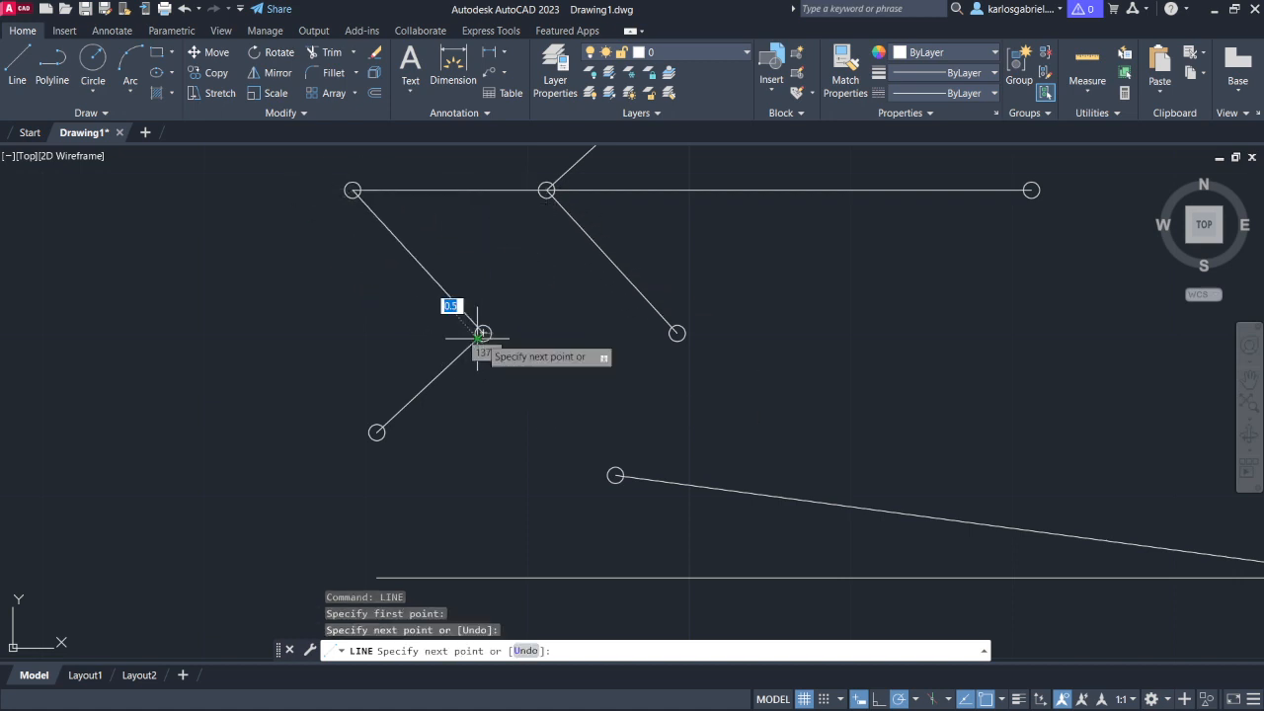
click(615, 475)
key(Escape)
scroll(419, 365, down, 2)
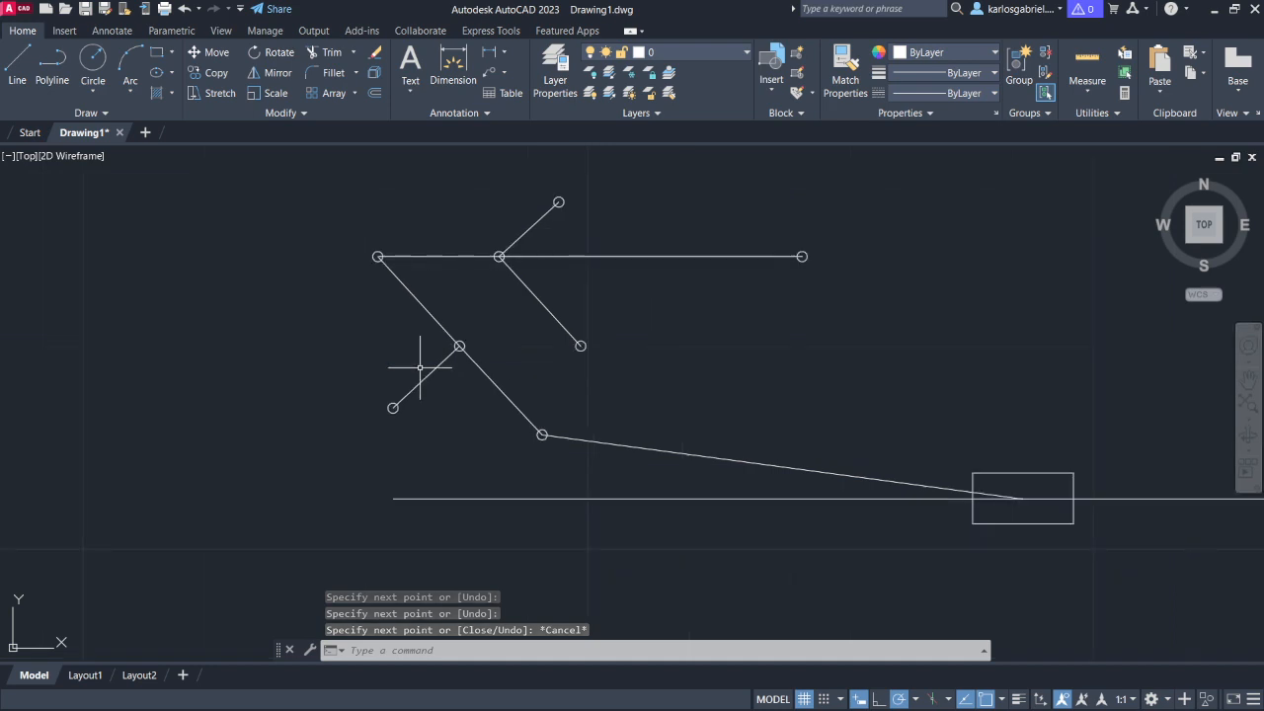
- Switch to Paint and handwrite the vector length formula B_b = V_b / K_v with a brush below the V_b result line
key(alt+Tab)
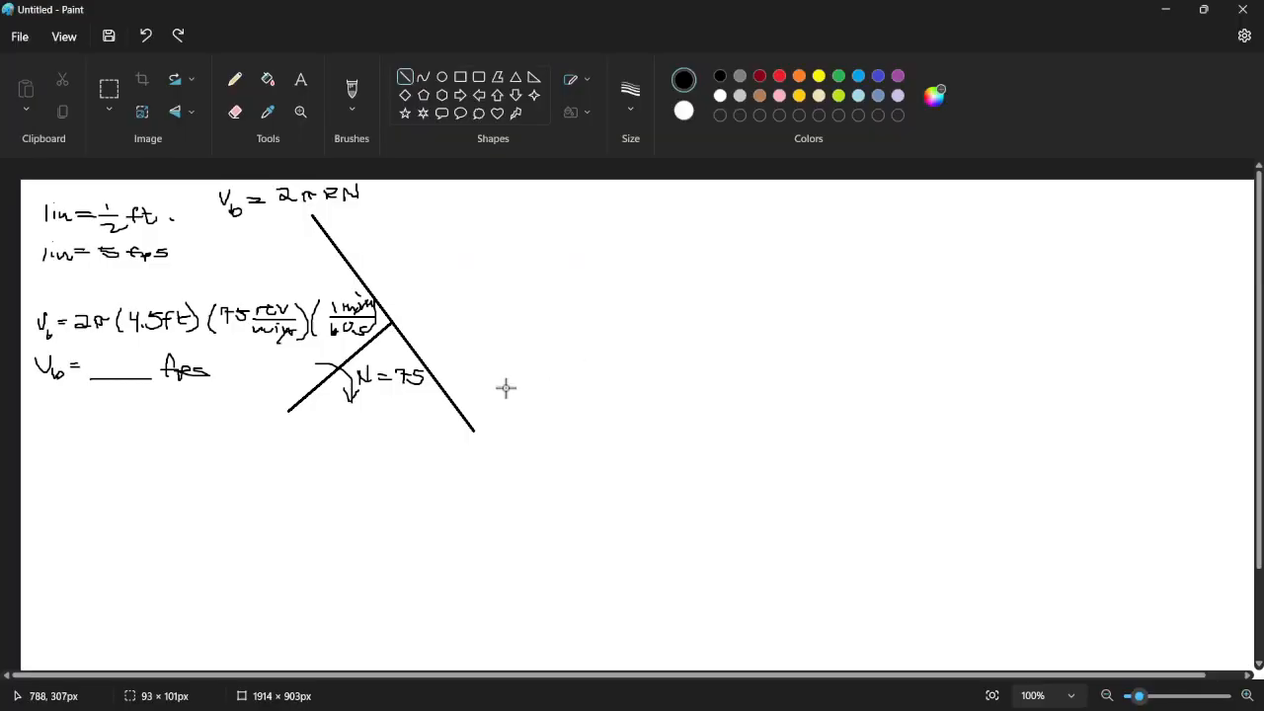
key(alt)
drag(37, 425, 36, 454)
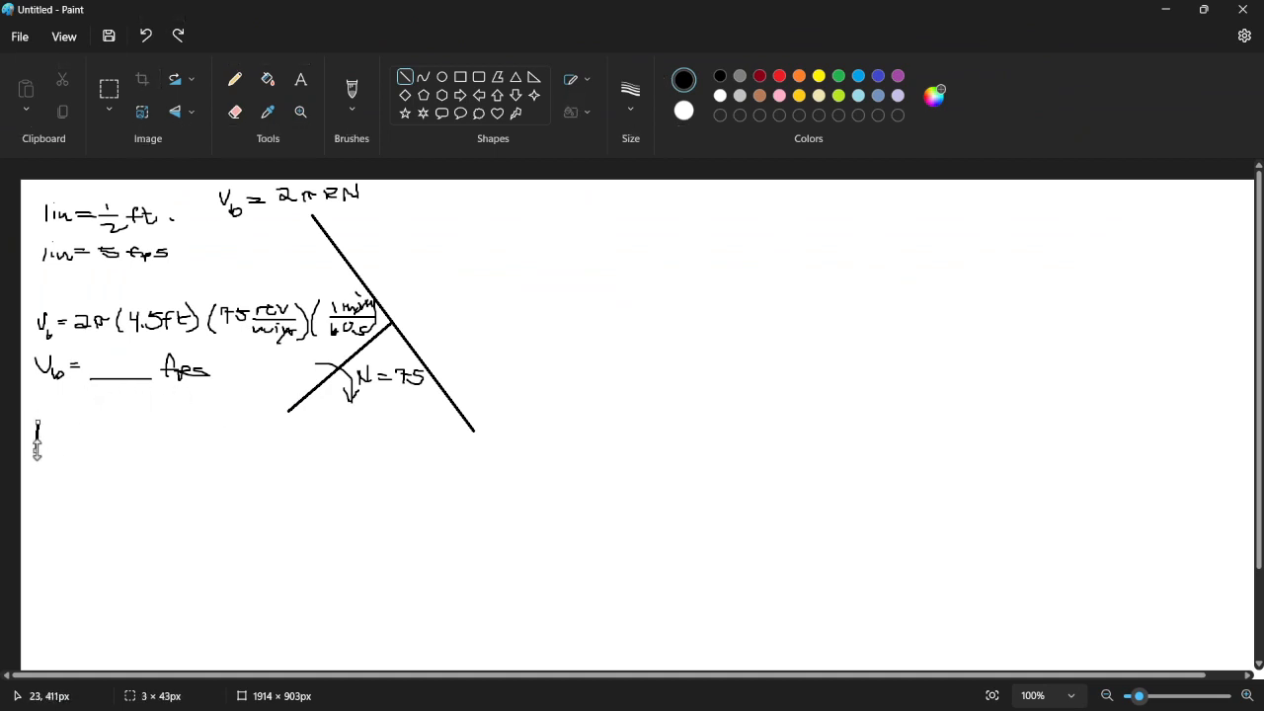
key(ctrl+z)
click(351, 91)
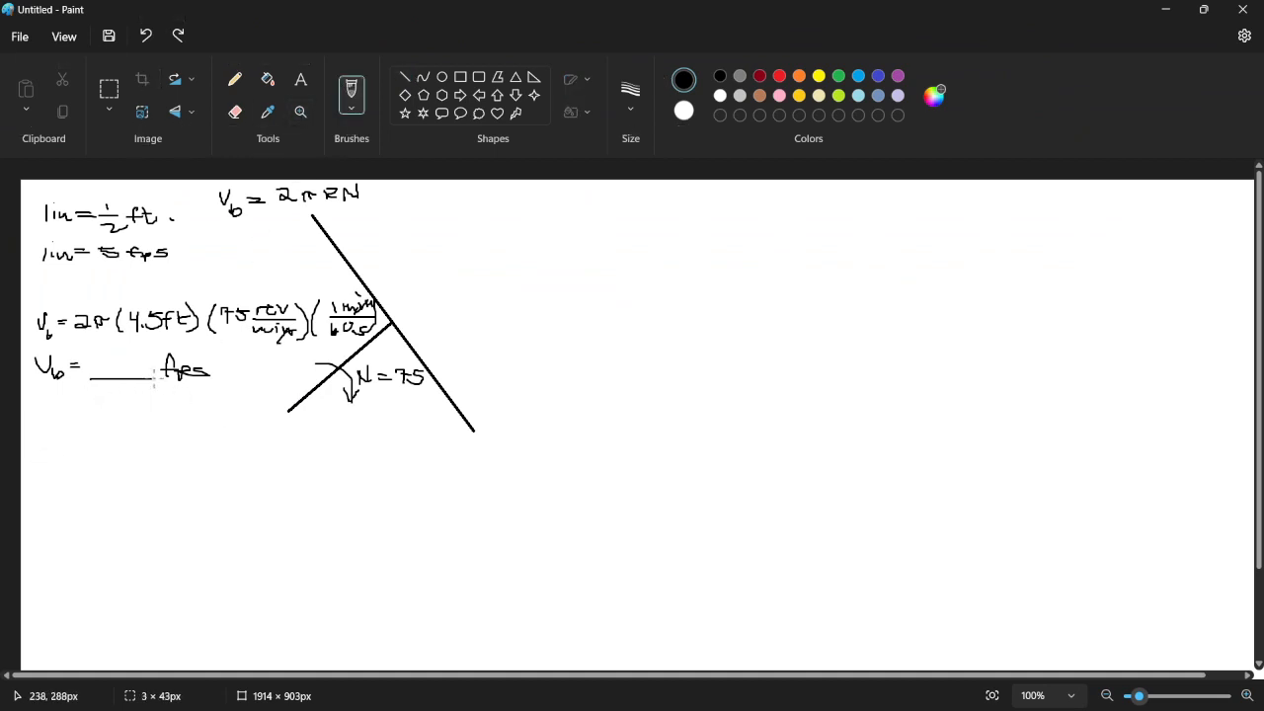
mouse_move(32, 419)
mouse_down()
mouse_move(32, 436)
mouse_move(45, 411)
mouse_move(33, 435)
mouse_move(56, 443)
mouse_move(83, 420)
mouse_up()
mouse_move(72, 426)
mouse_down()
mouse_move(117, 399)
mouse_move(123, 425)
mouse_move(161, 427)
mouse_move(109, 450)
mouse_move(132, 456)
mouse_up()
- Write the substitution = n fps / 5 fps under the B_b formula and the result line B_b = n ft beneath it
drag(73, 498, 84, 497)
drag(71, 503, 95, 501)
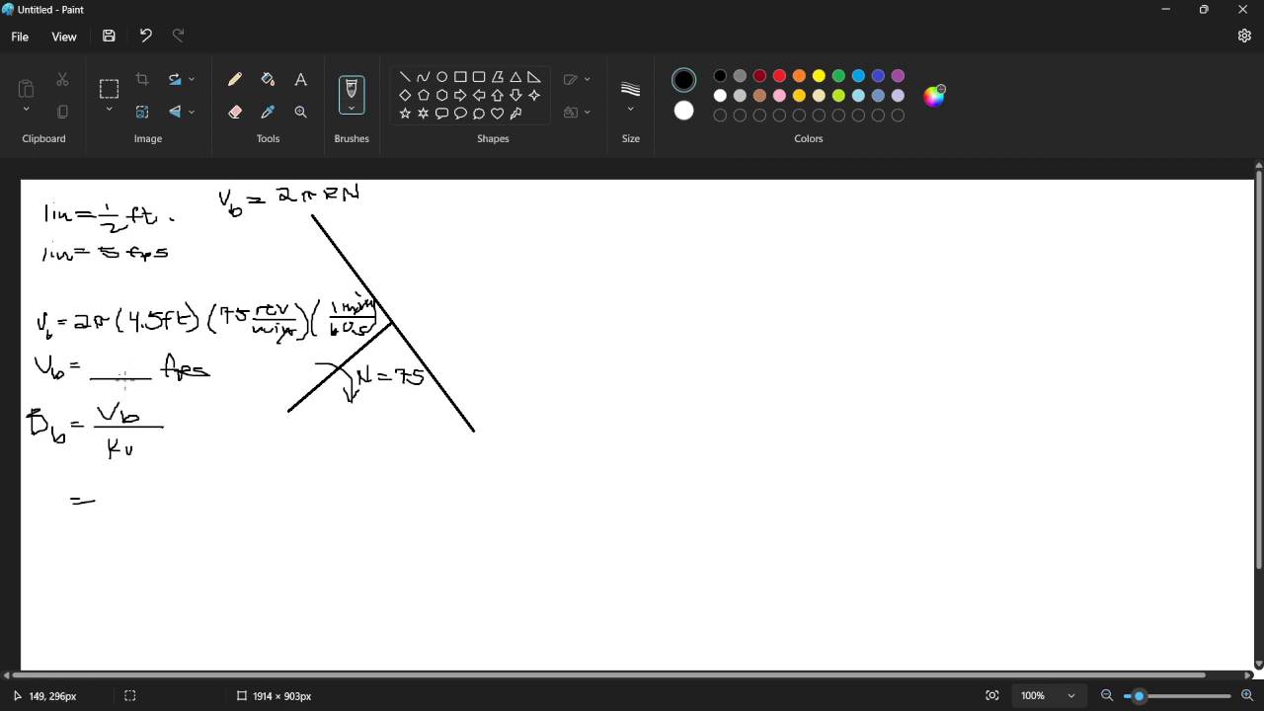
mouse_move(111, 500)
mouse_down()
mouse_move(172, 498)
mouse_move(133, 490)
mouse_move(139, 482)
mouse_up()
key(ctrl+z)
key(ctrl+z)
mouse_move(132, 479)
mouse_down()
mouse_move(144, 489)
mouse_move(160, 470)
mouse_move(161, 490)
mouse_up()
mouse_move(159, 481)
mouse_down()
mouse_move(193, 489)
mouse_move(187, 499)
mouse_move(231, 498)
mouse_up()
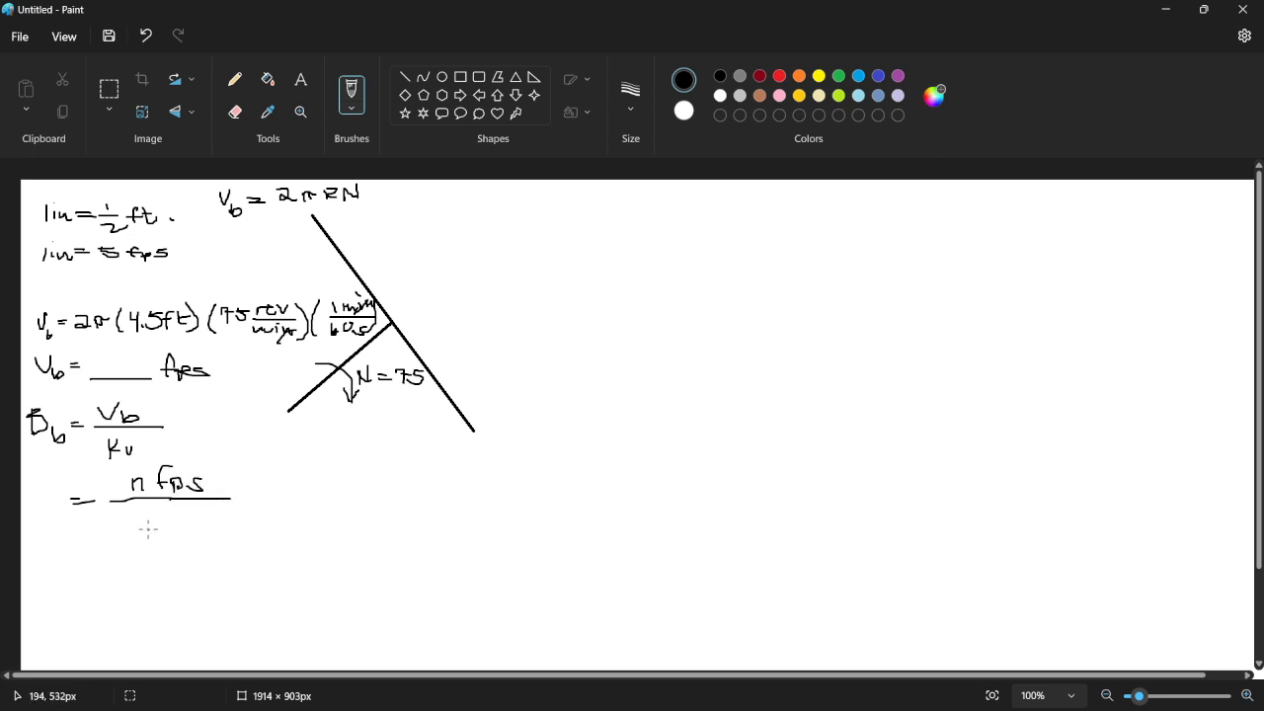
mouse_move(139, 521)
mouse_down()
mouse_move(136, 531)
mouse_move(170, 518)
mouse_move(169, 538)
mouse_up()
drag(163, 528, 209, 536)
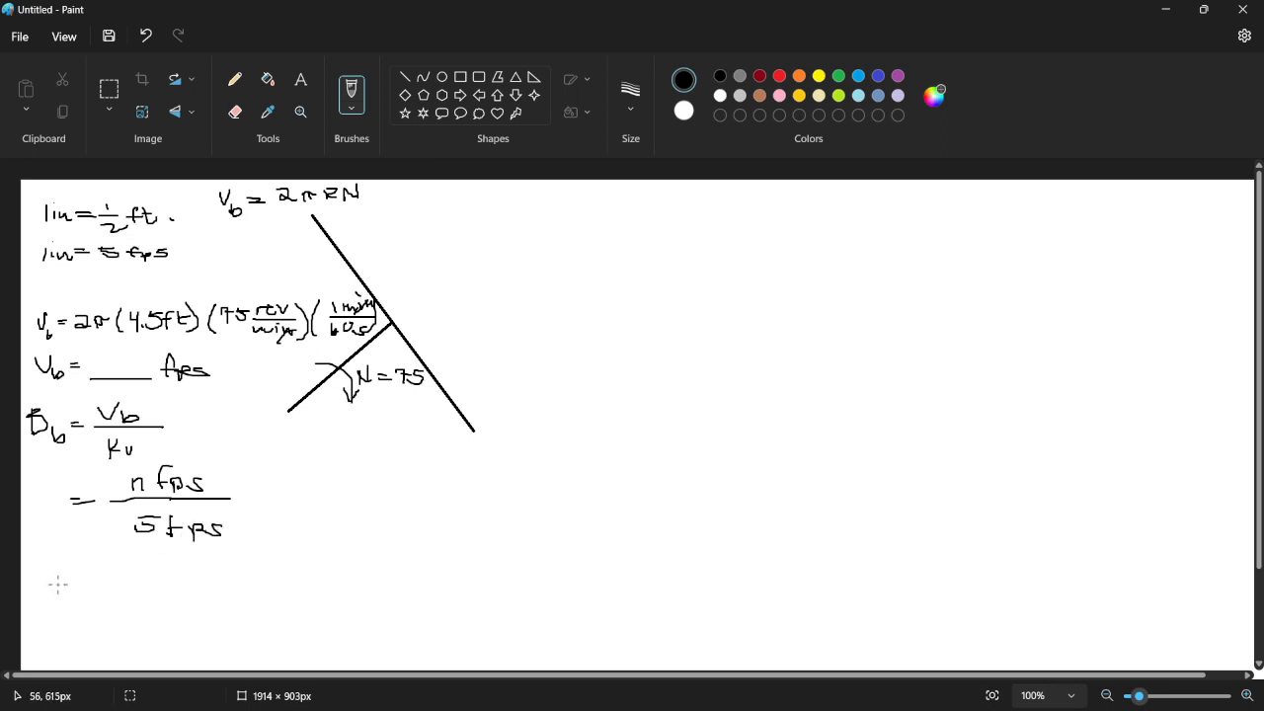
mouse_move(40, 565)
mouse_down()
mouse_move(39, 580)
mouse_move(54, 567)
mouse_move(39, 581)
mouse_move(71, 585)
mouse_move(108, 569)
mouse_up()
mouse_move(97, 576)
mouse_down()
mouse_move(155, 583)
mouse_move(189, 561)
mouse_move(185, 586)
mouse_move(196, 574)
mouse_move(217, 585)
mouse_move(212, 571)
mouse_up()
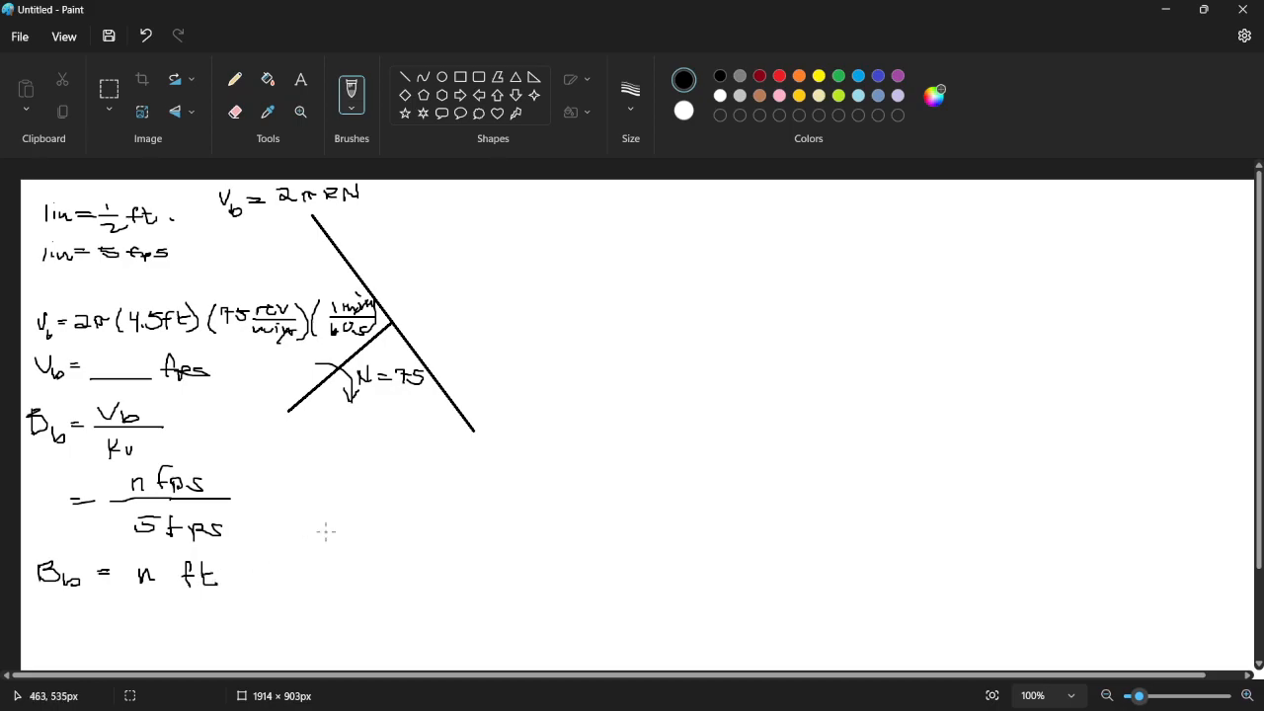
- Switch to the linkage drawing in AutoCAD and bring pin B into close view
key(alt+Tab)
scroll(452, 401, up, 4)
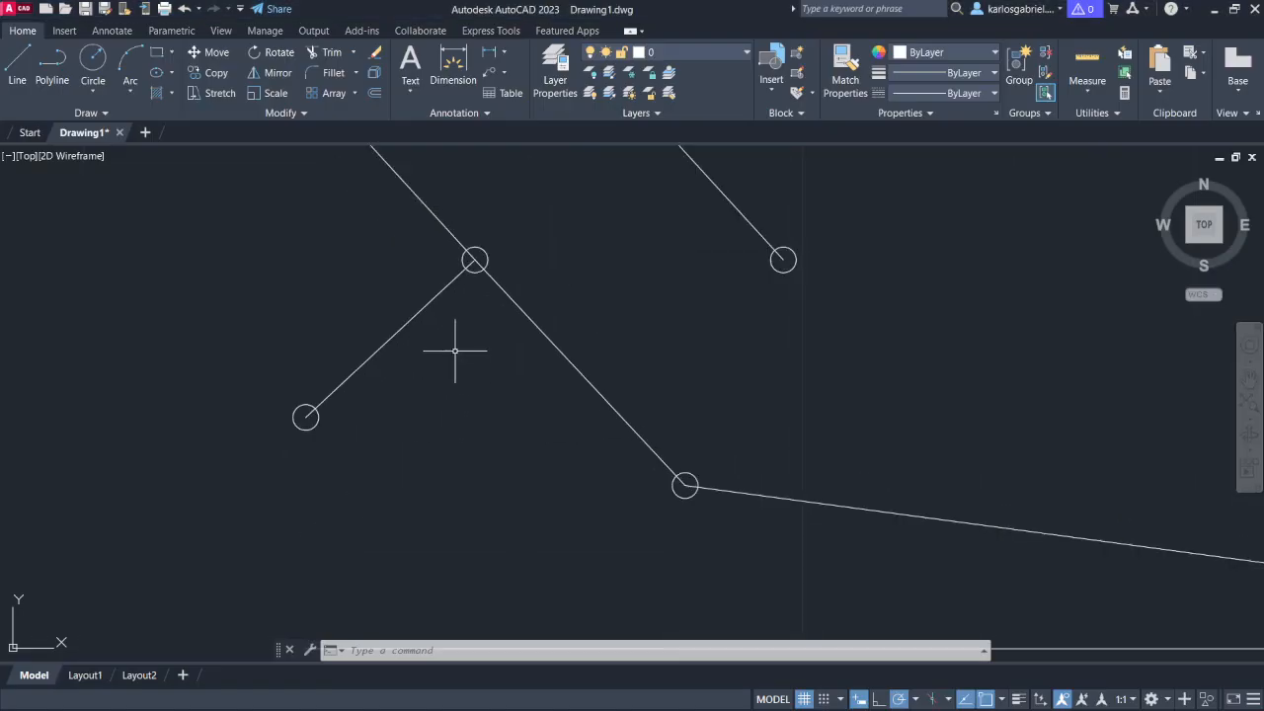
scroll(443, 420, down, 4)
scroll(451, 428, up, 4)
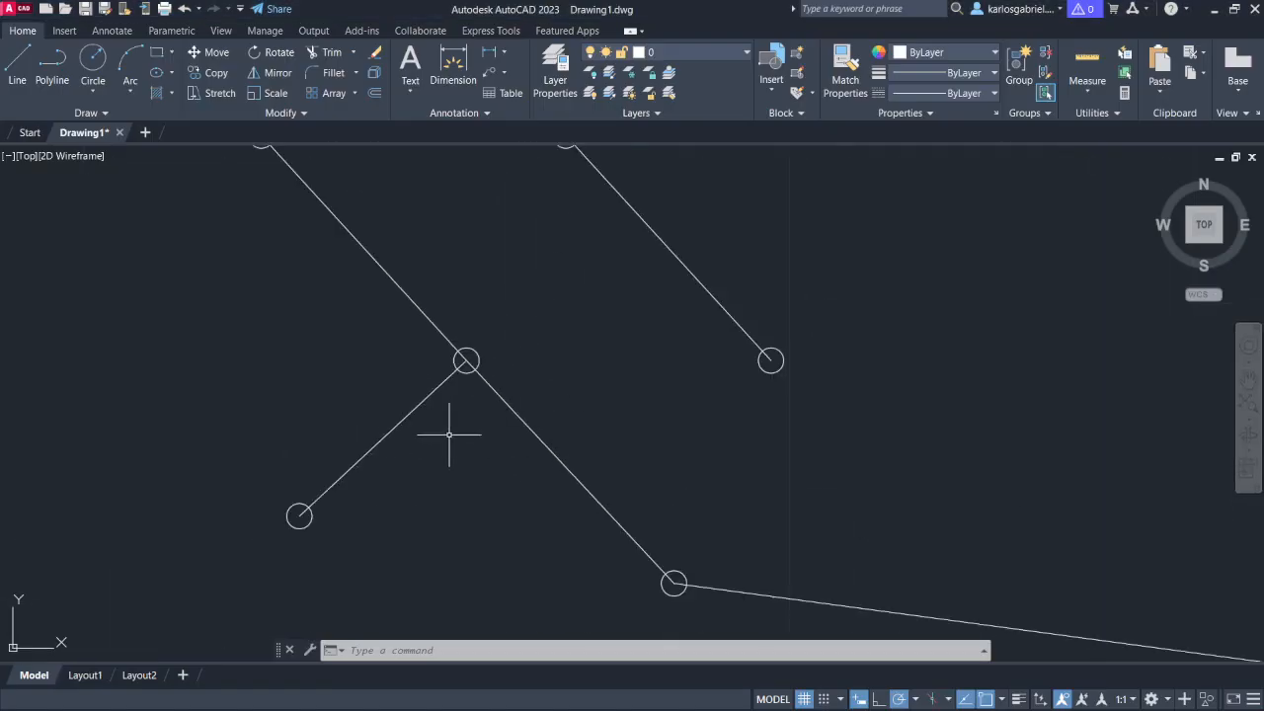
middle_drag(444, 392, 451, 449)
scroll(454, 450, up, 2)
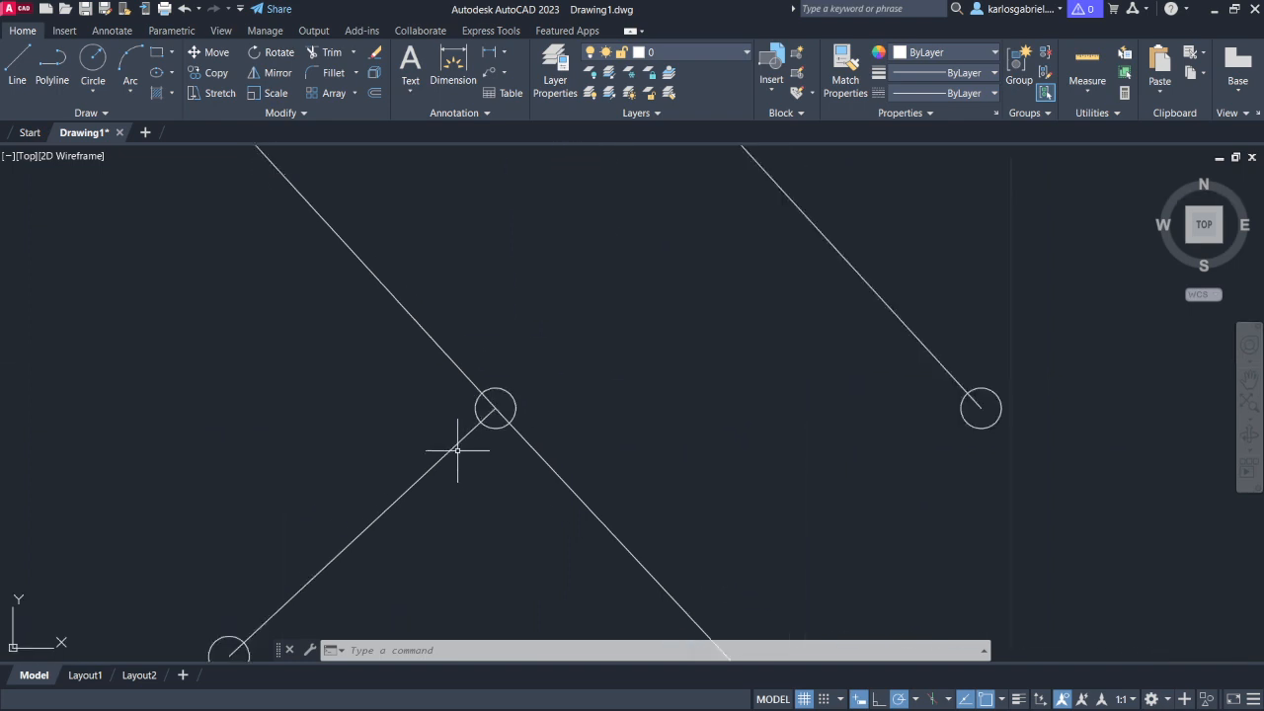
text(line)
key(Return)
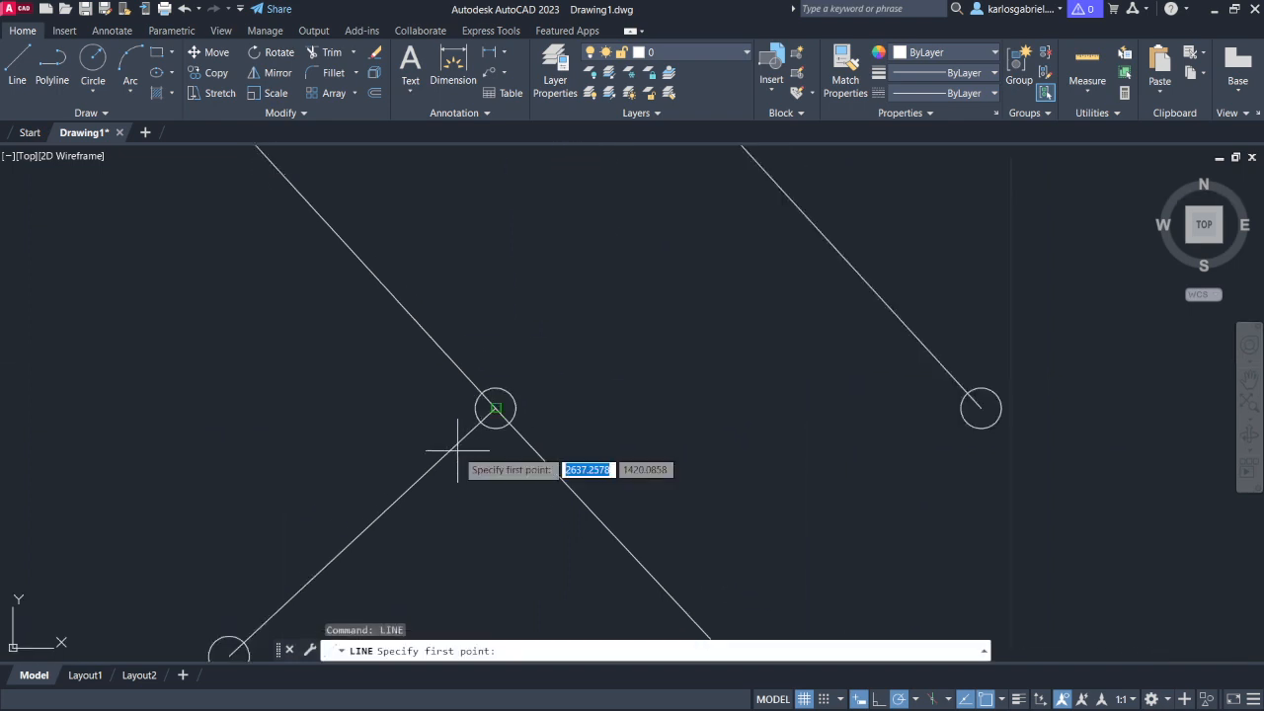
click(494, 407)
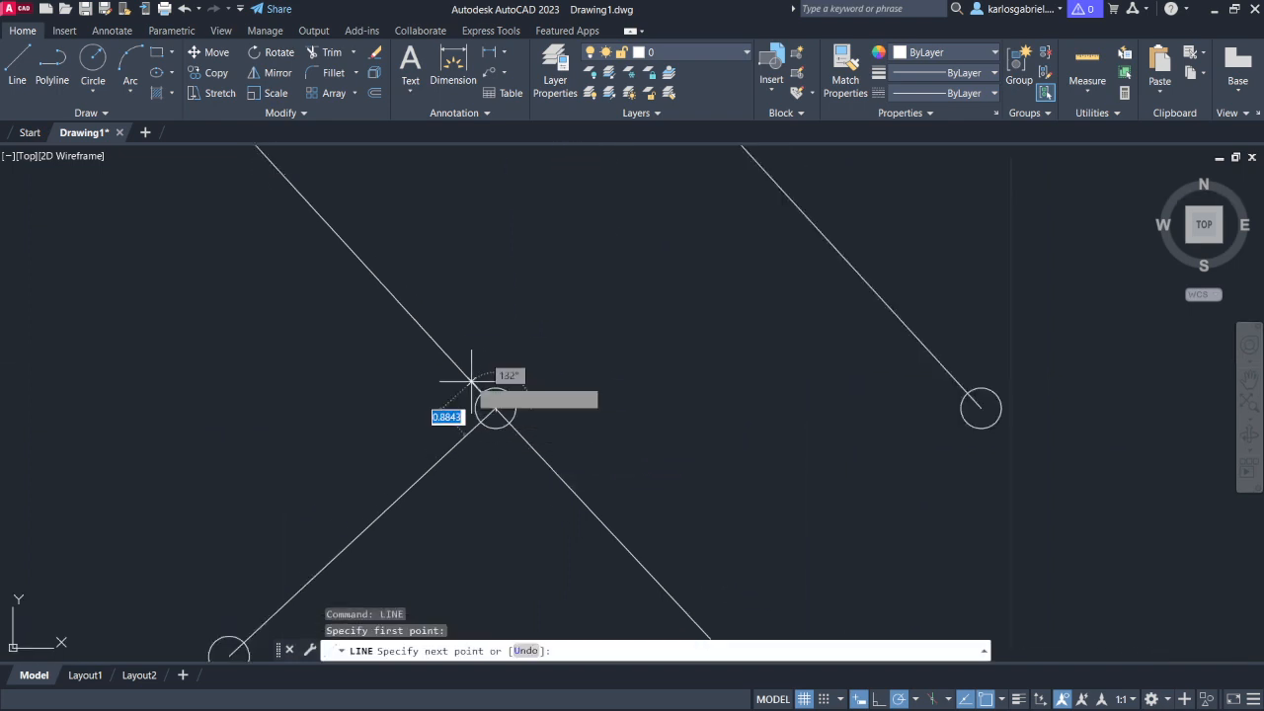
key(Escape)
- Delete the redrawn segment of link CD between pins C and B
click(350, 246)
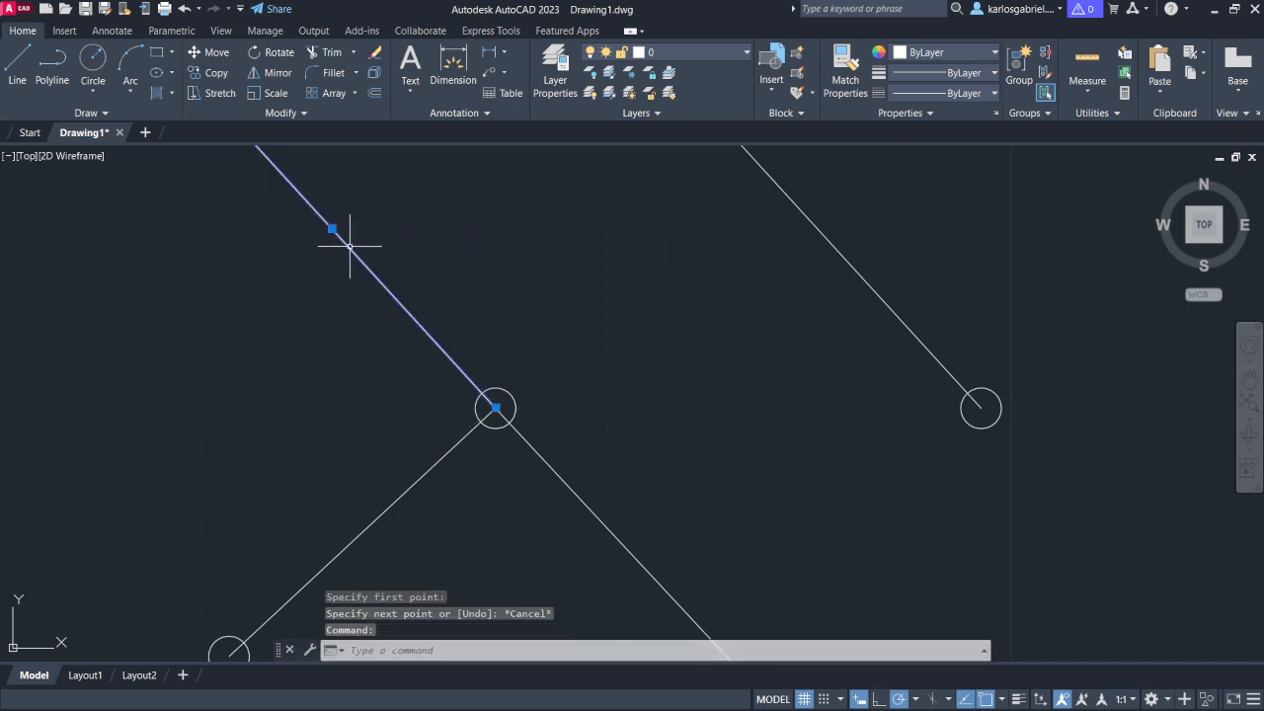
key(Delete)
text(l)
key(Return)
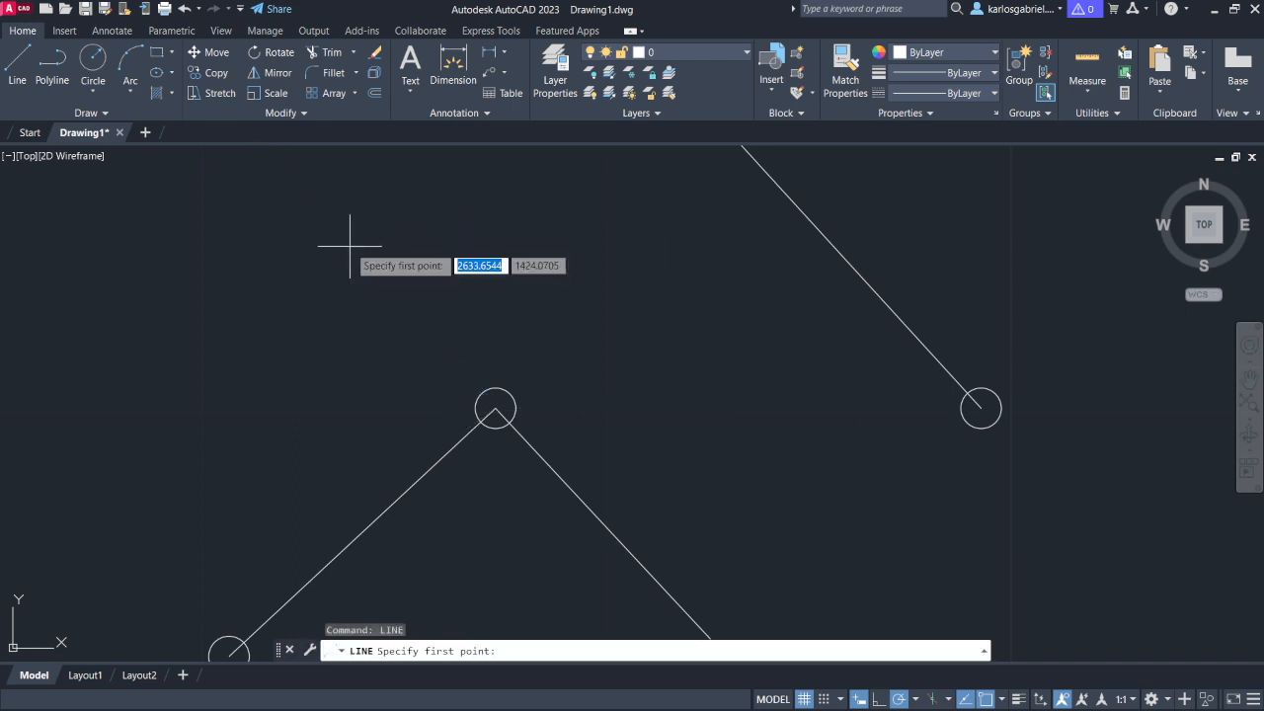
click(494, 407)
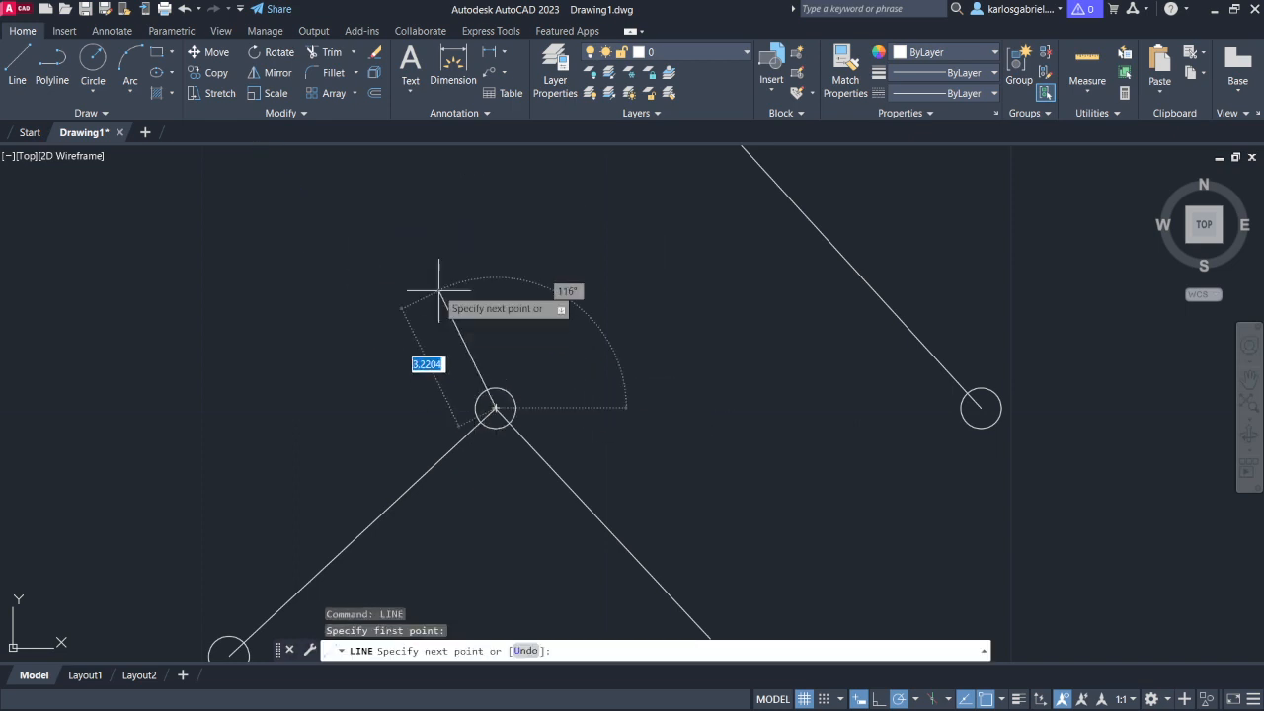
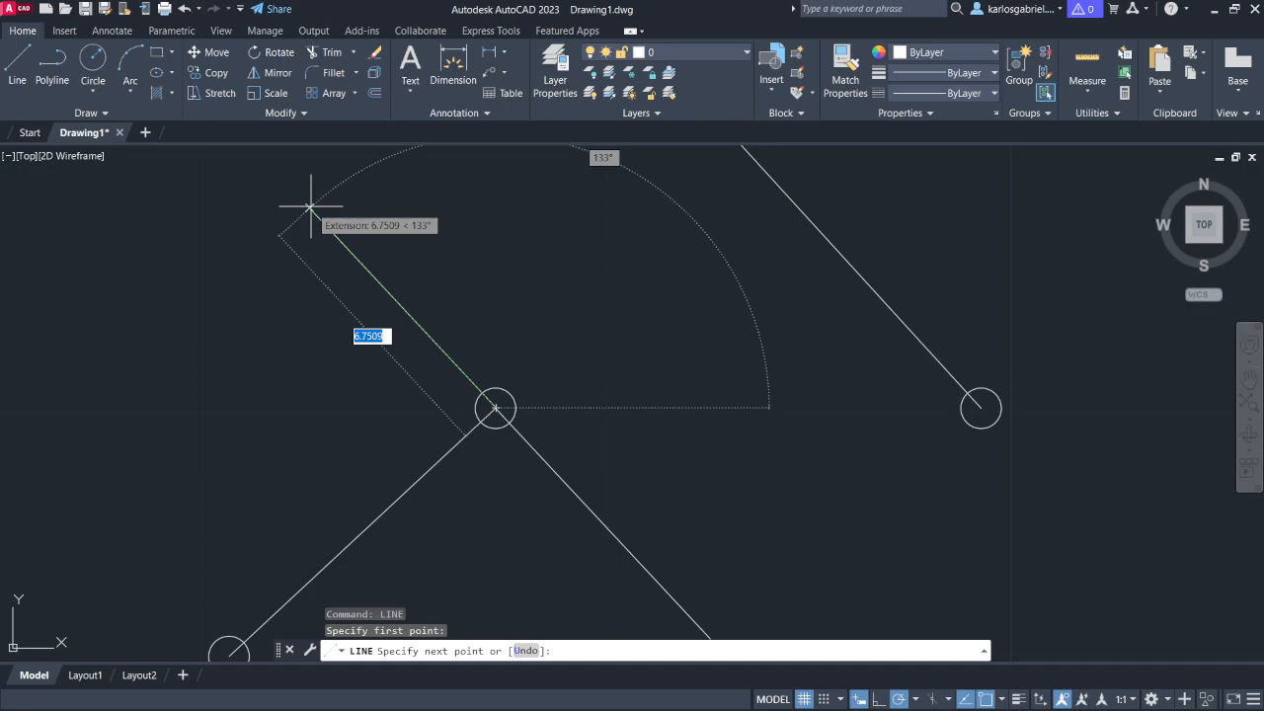
- Switch to Paint and handwrite 35.34 in the blank of the V_b result line
key(alt+Tab)
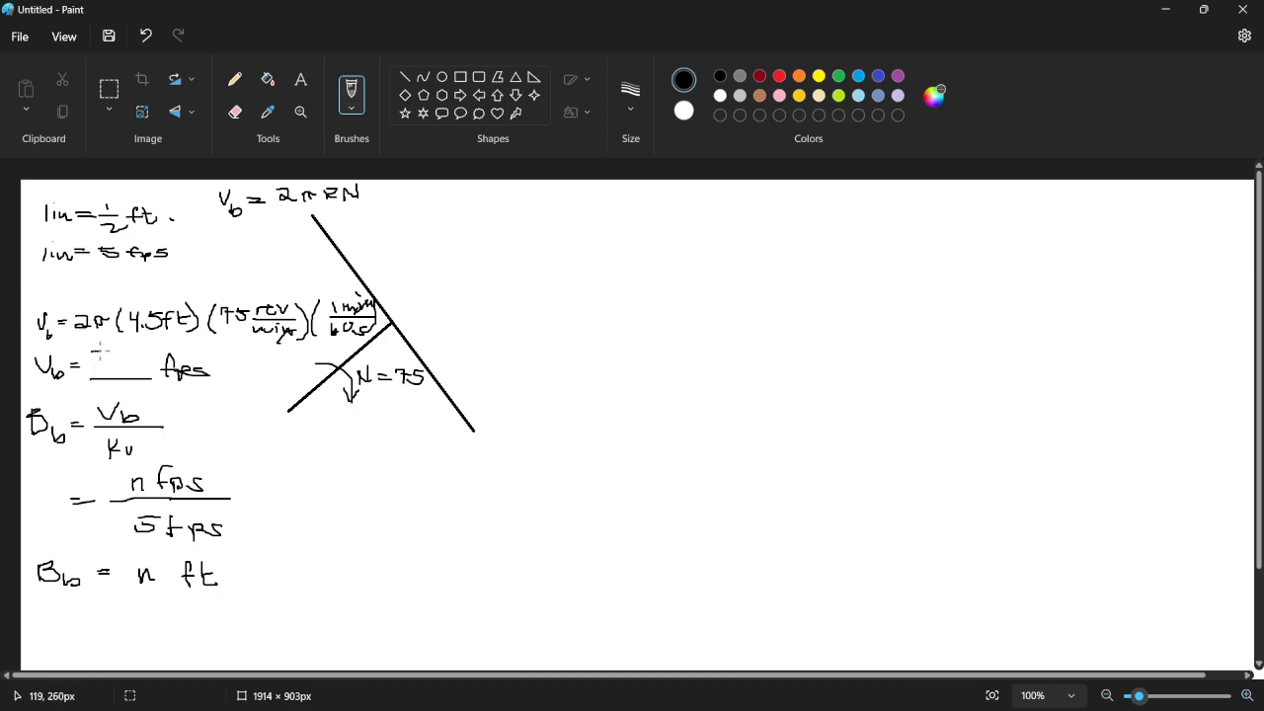
mouse_move(91, 351)
mouse_down()
mouse_move(93, 373)
mouse_move(134, 360)
mouse_move(133, 372)
mouse_move(151, 354)
mouse_move(152, 367)
mouse_up()
click(129, 371)
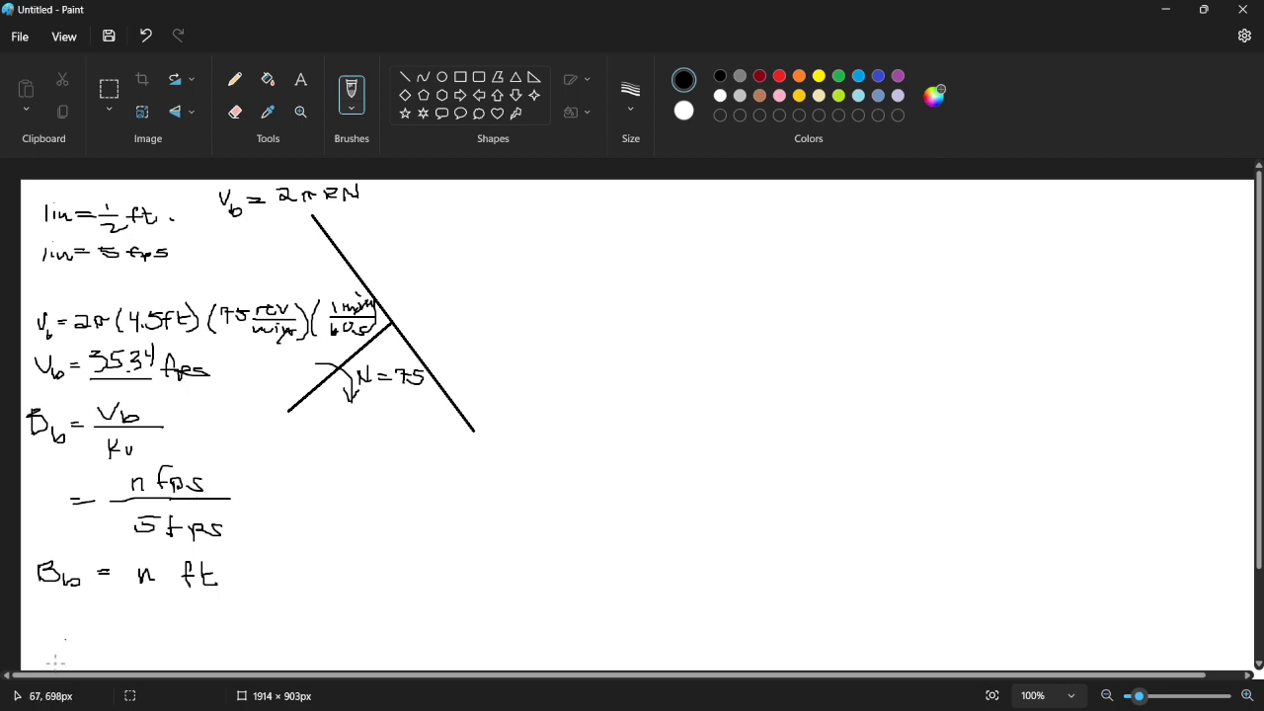
- Erase the placeholder "n ft" from the B_b result line and take up the brush for writing
click(117, 95)
drag(131, 556, 248, 603)
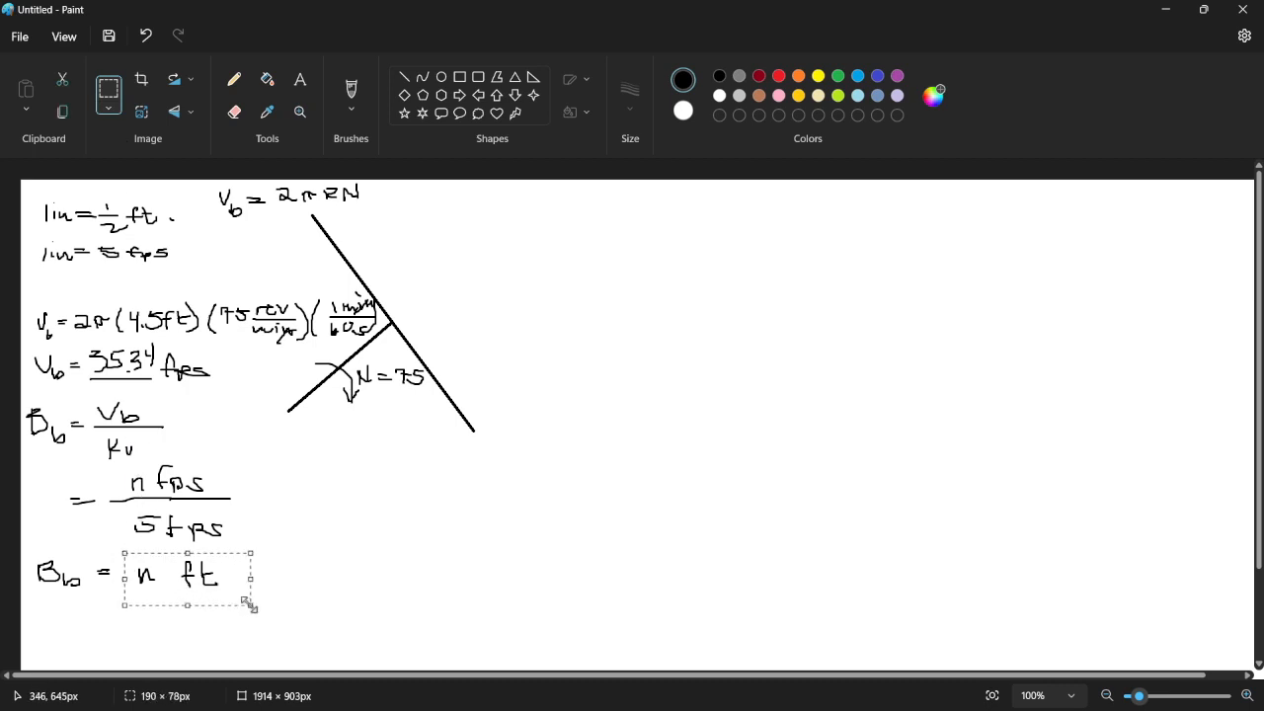
key(Delete)
click(353, 89)
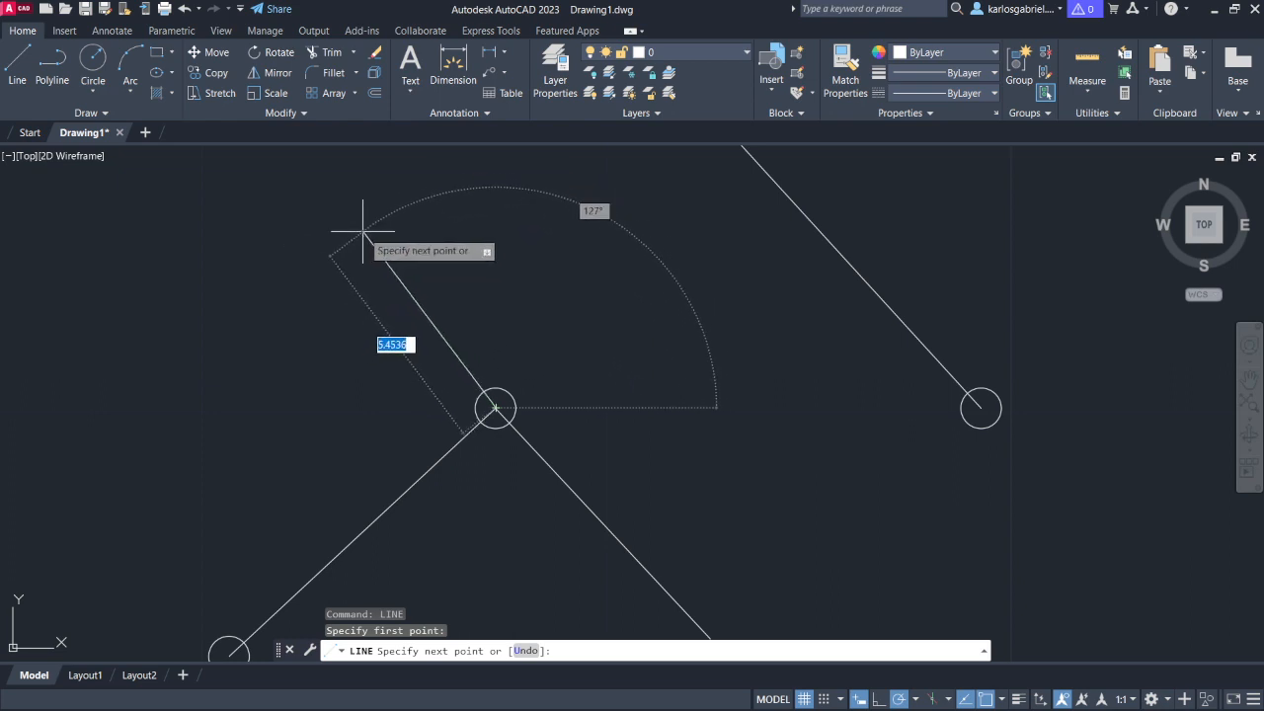
- Return to AutoCAD, abandon the open line, and delete the remaining segment of link CD between pins B and D
key(Escape)
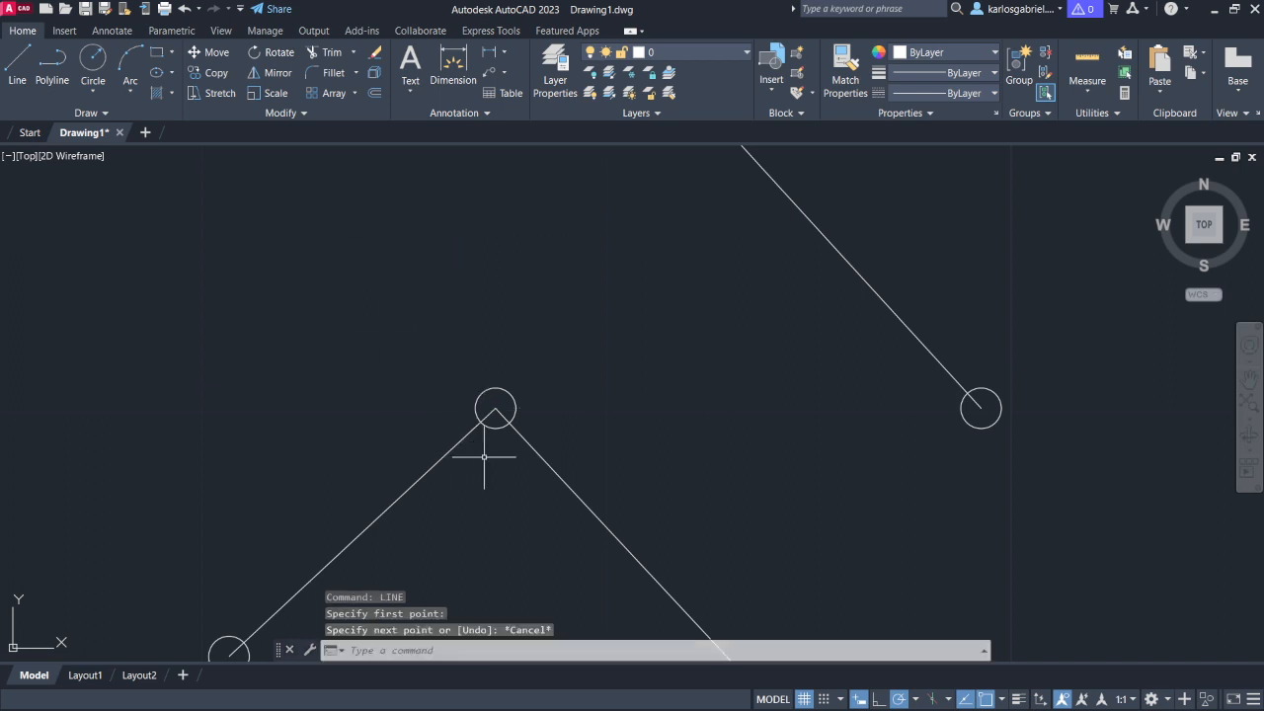
click(537, 456)
key(Delete)
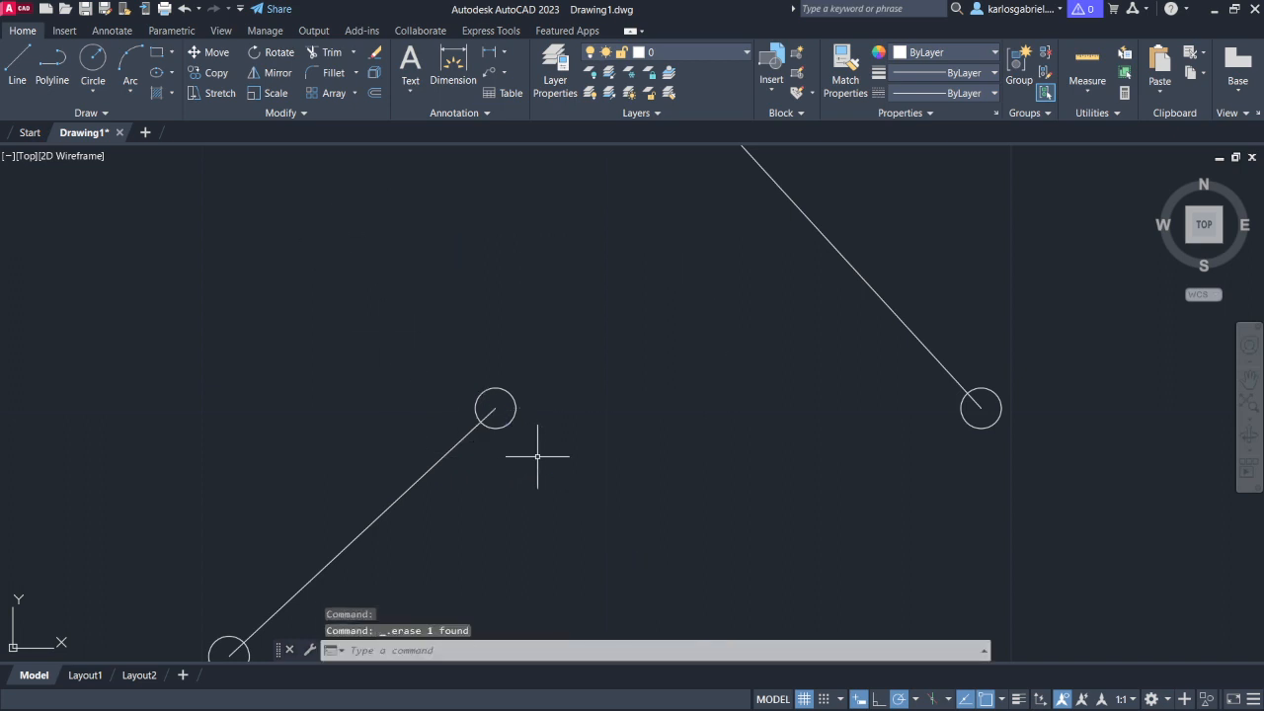
- Draw a 7.068 long velocity vector from the centre of pin B toward the upper left, perpendicular to the crank
text(li)
key(Return)
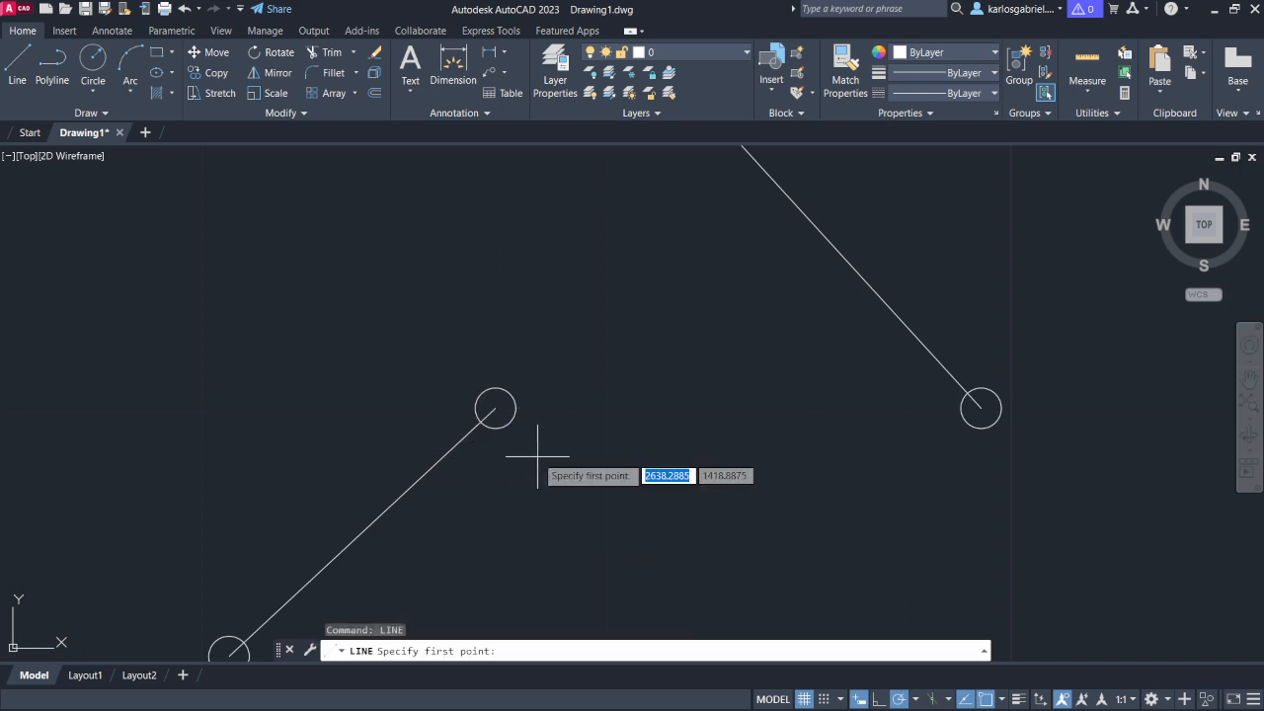
click(494, 408)
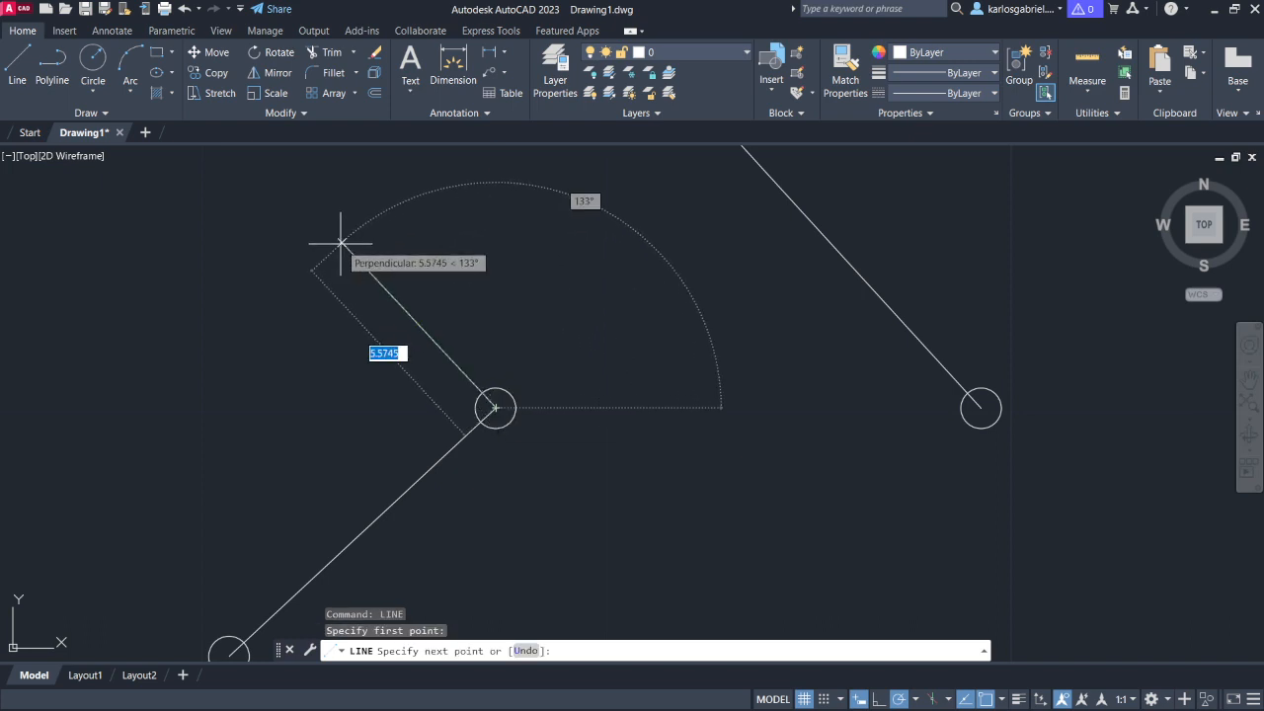
text(7)
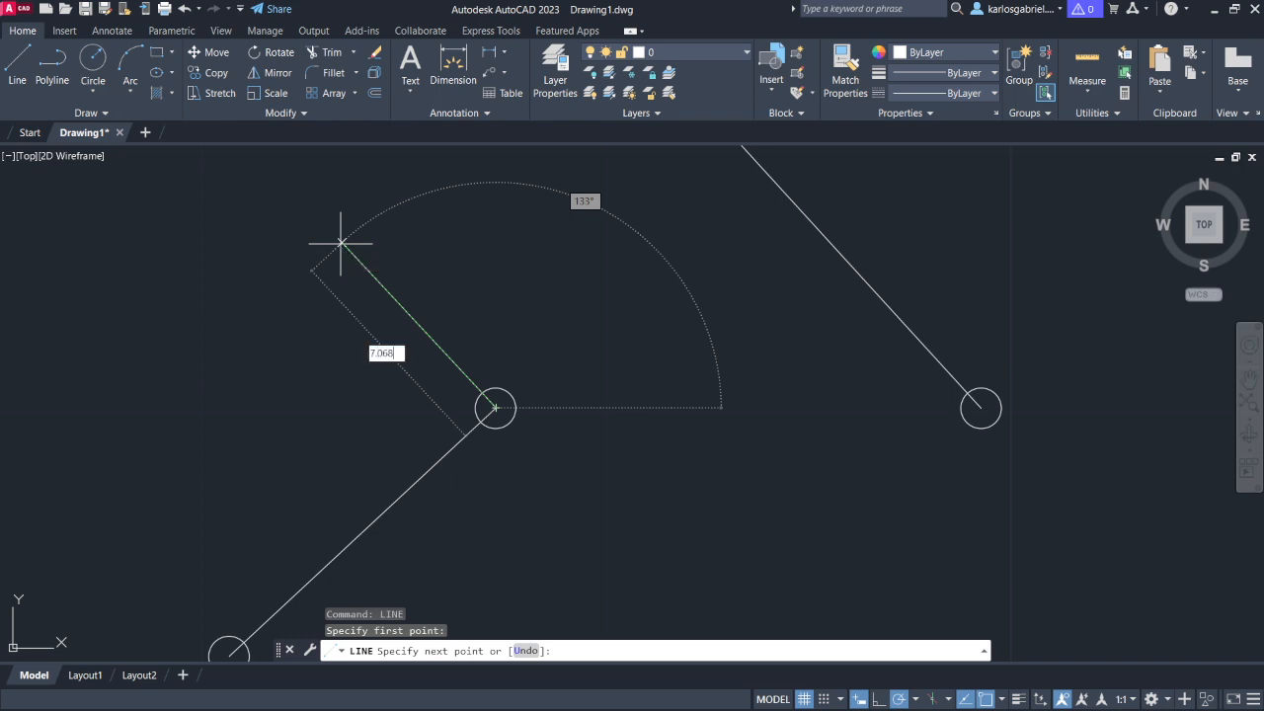
text(.068)
key(Return)
key(Escape)
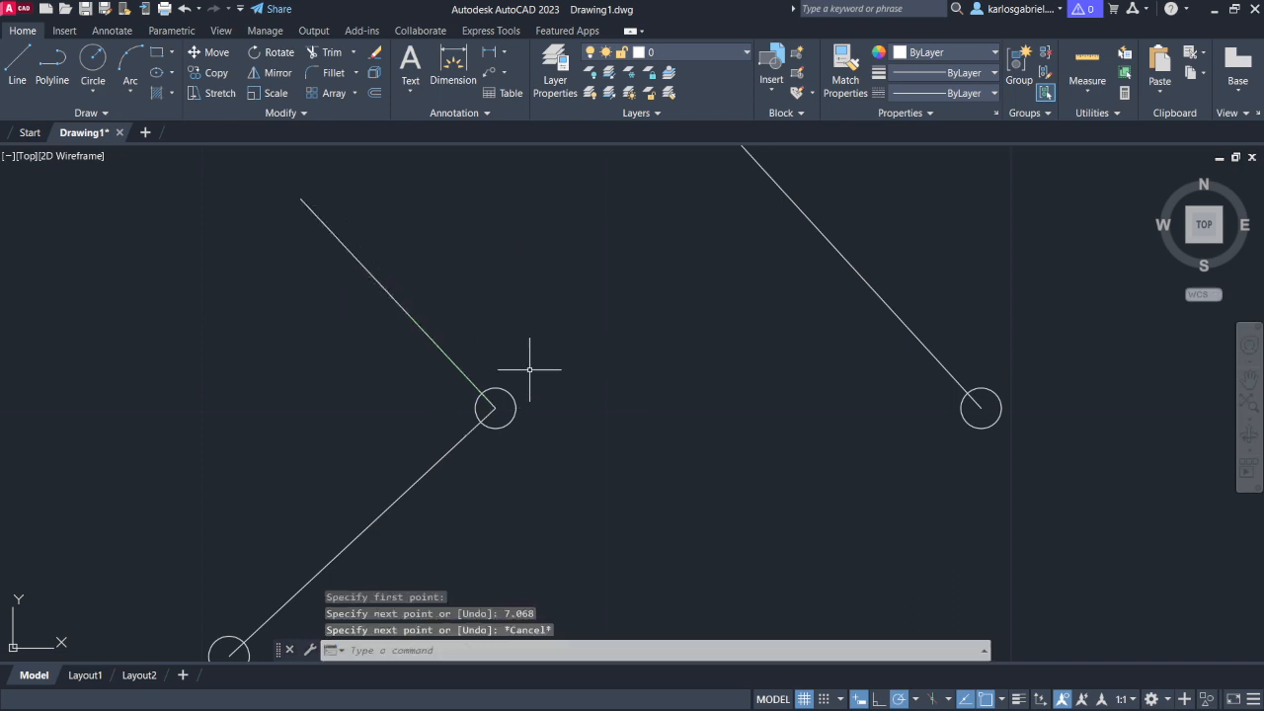
scroll(533, 400, down, 4)
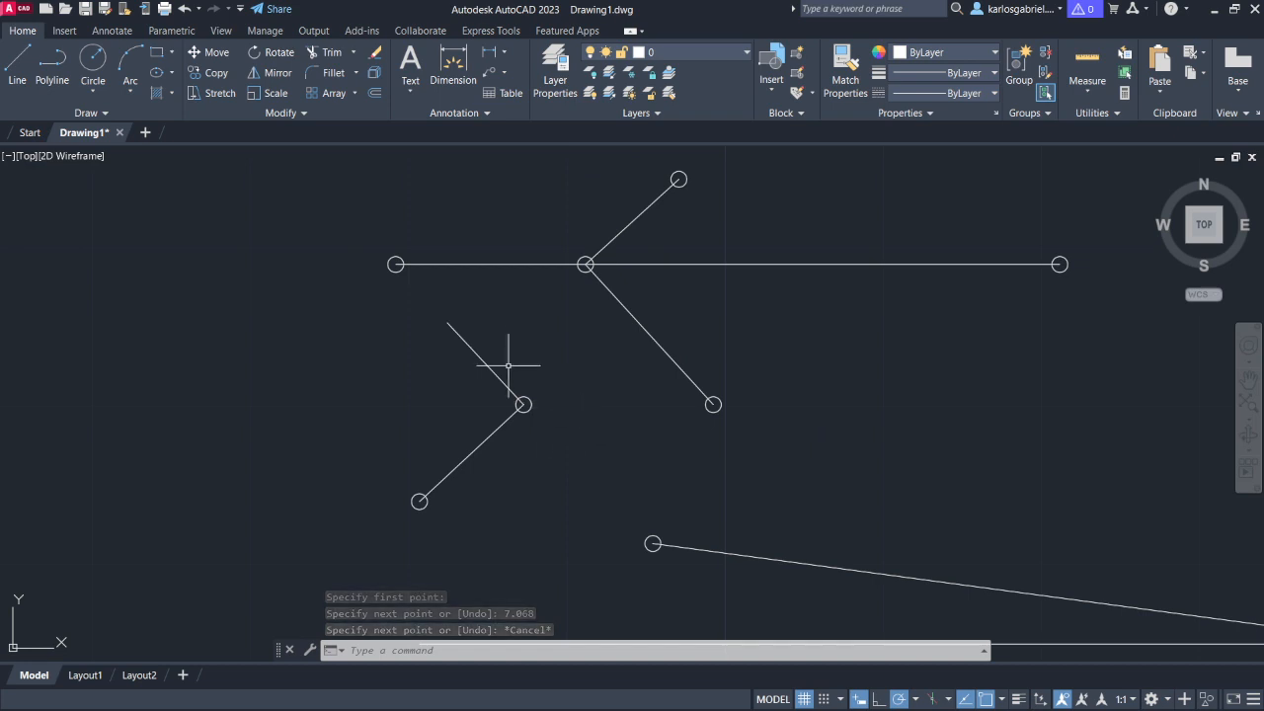
scroll(459, 366, up, 4)
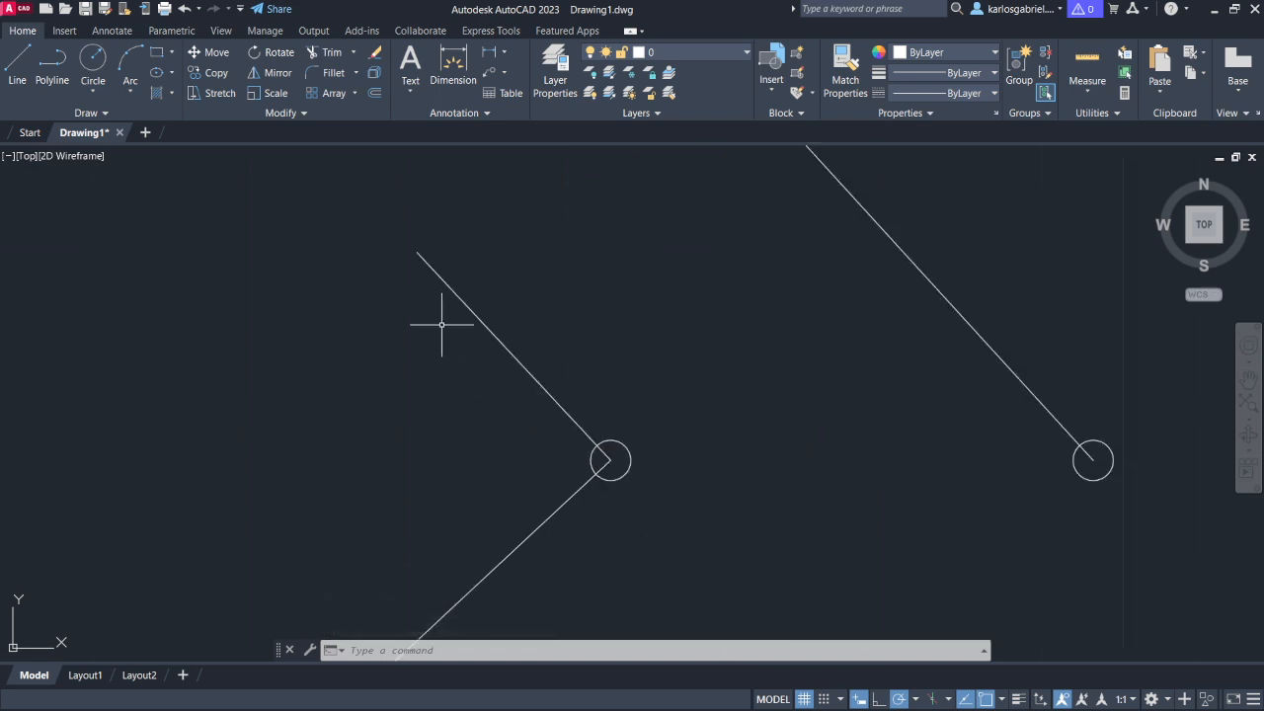
key(Return)
scroll(400, 288, up, 3)
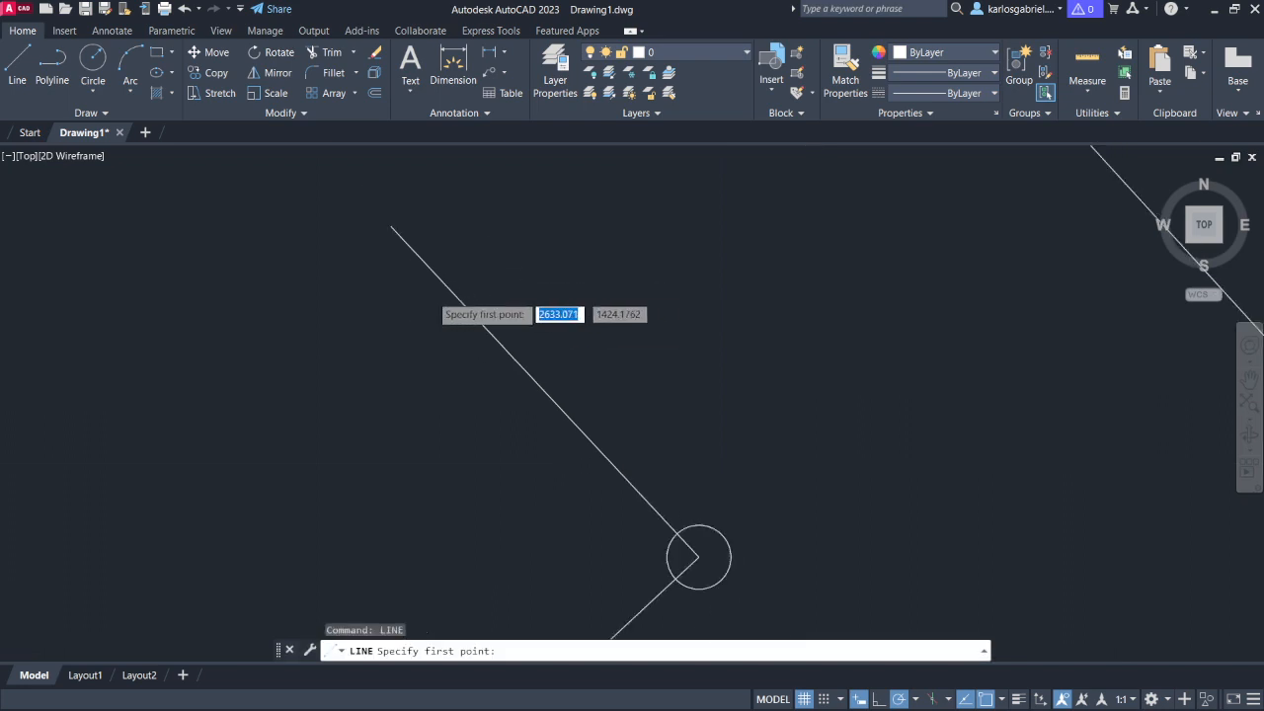
scroll(399, 288, up, 2)
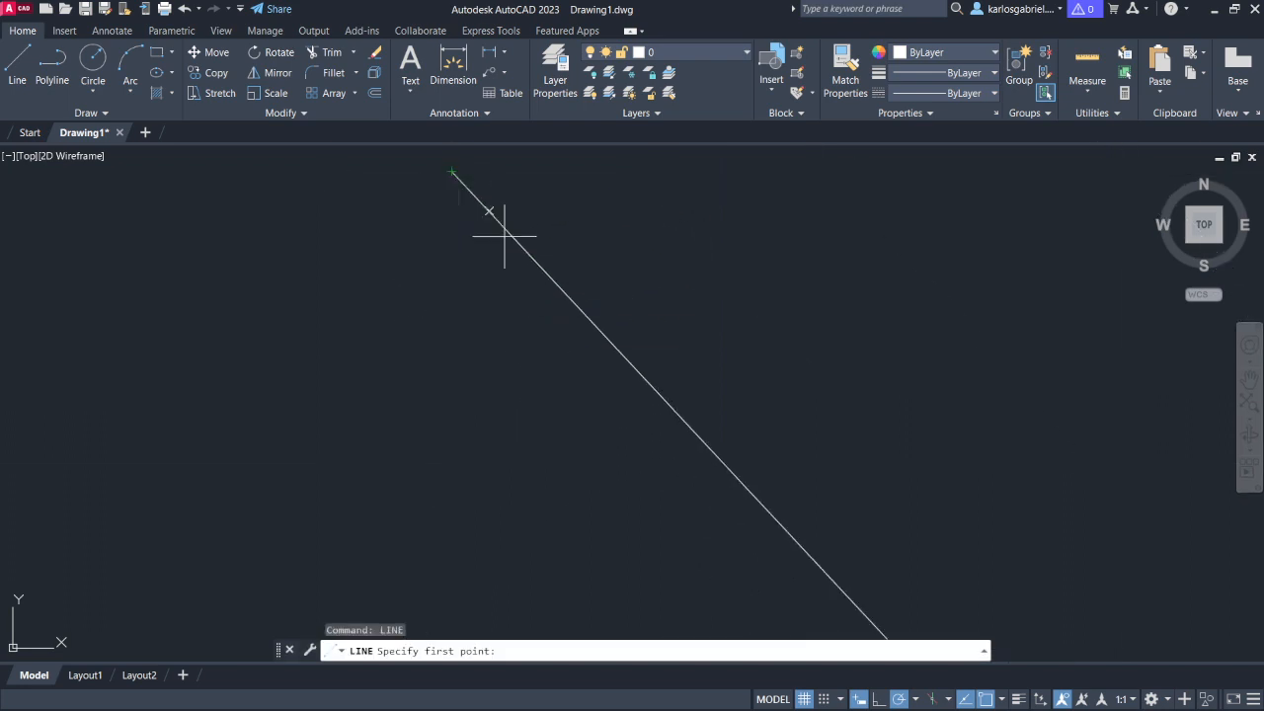
middle_drag(538, 281, 590, 343)
- Delete the velocity vector running from pin B toward the upper left
key(ctrl+z)
key(ctrl+z)
scroll(739, 401, down, 3)
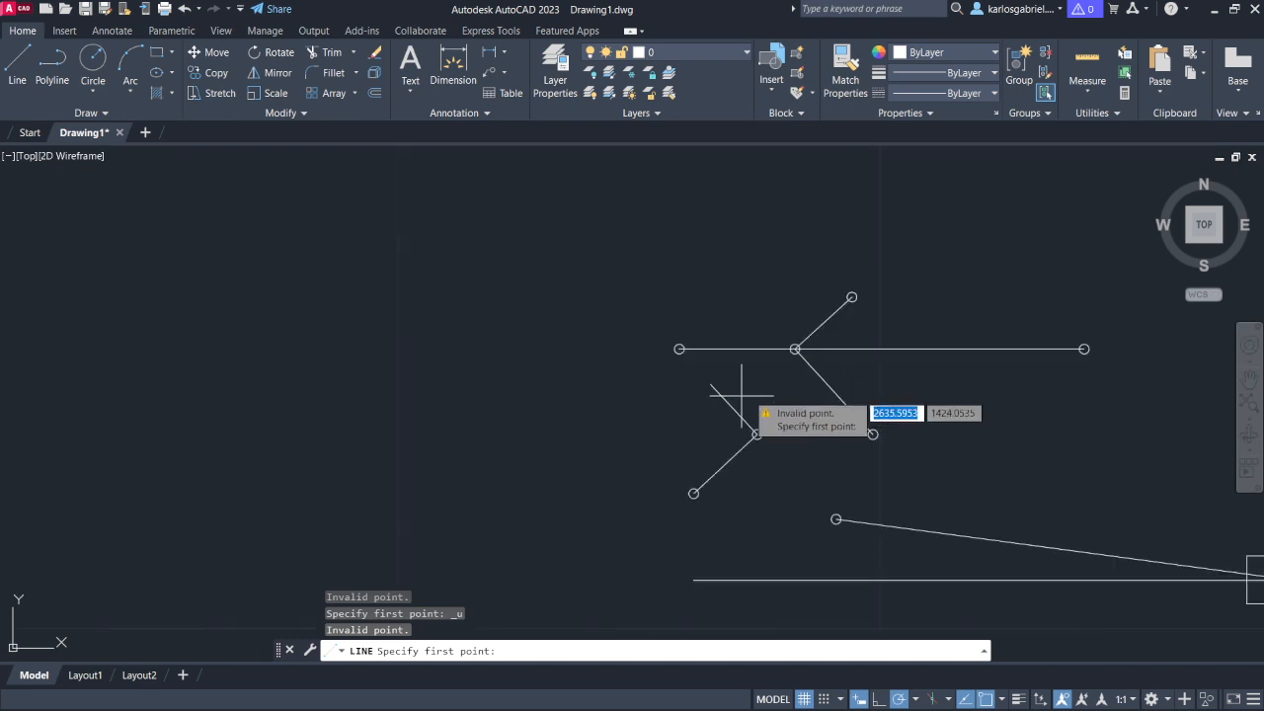
key(Escape)
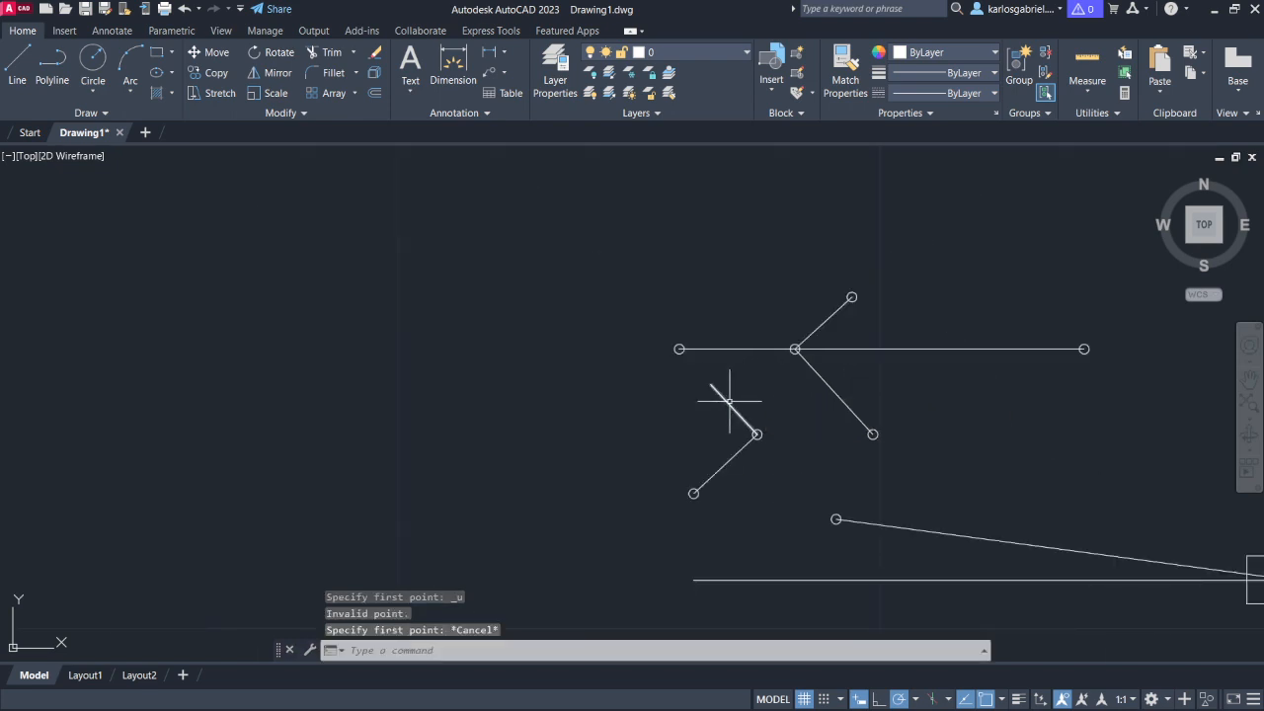
click(730, 402)
key(Delete)
- Draw the velocity vector 7.068 long from the centre of pin B toward the lower right, perpendicular to the crank
scroll(820, 509, up, 5)
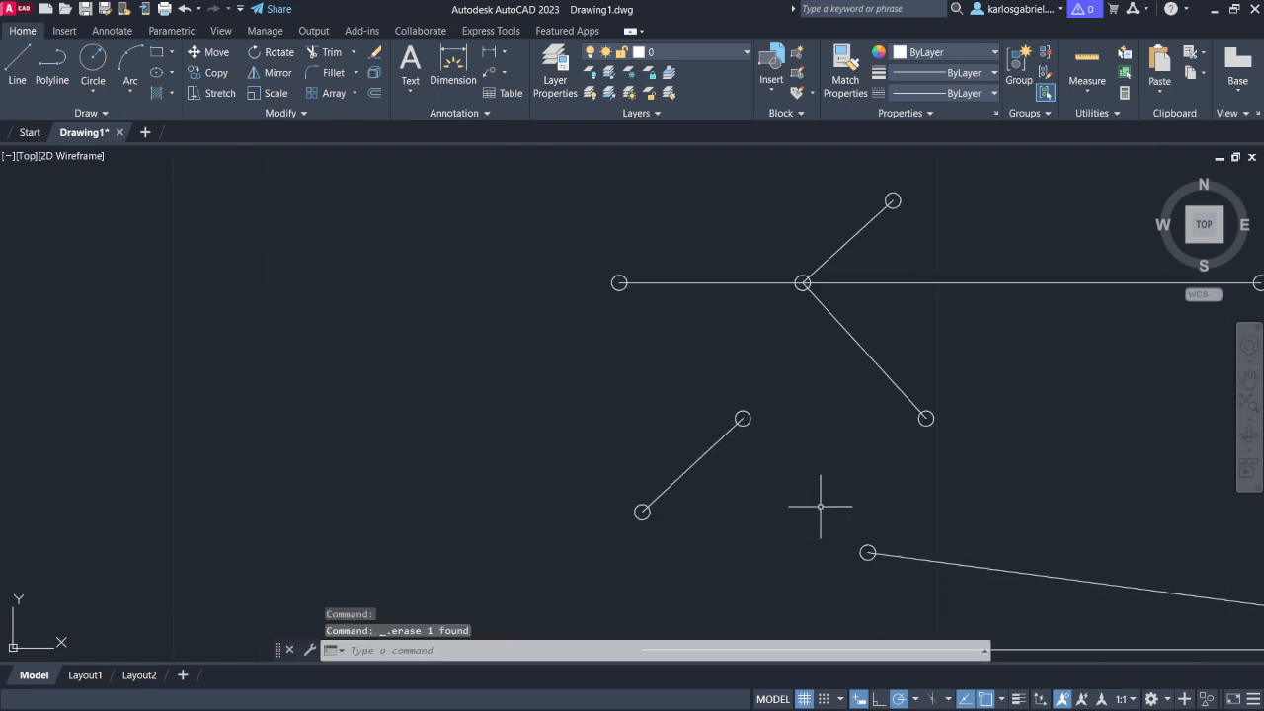
text(lin)
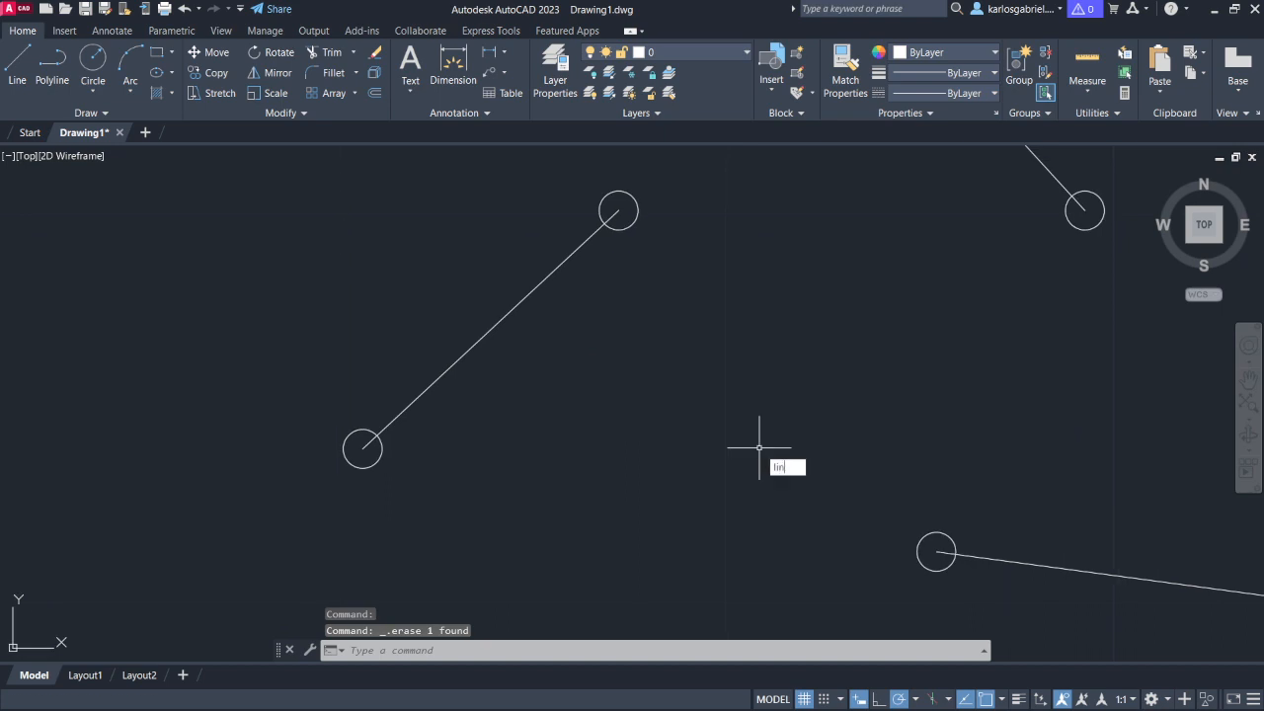
key(Return)
click(618, 210)
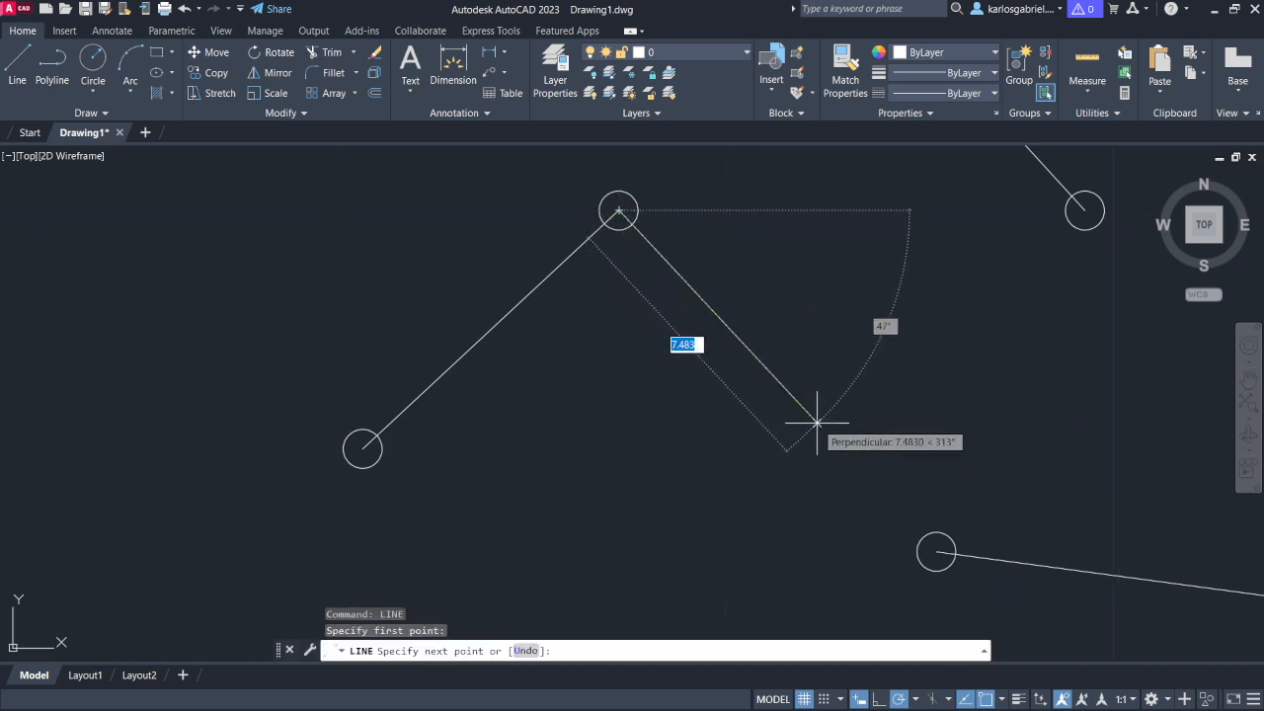
text(7)
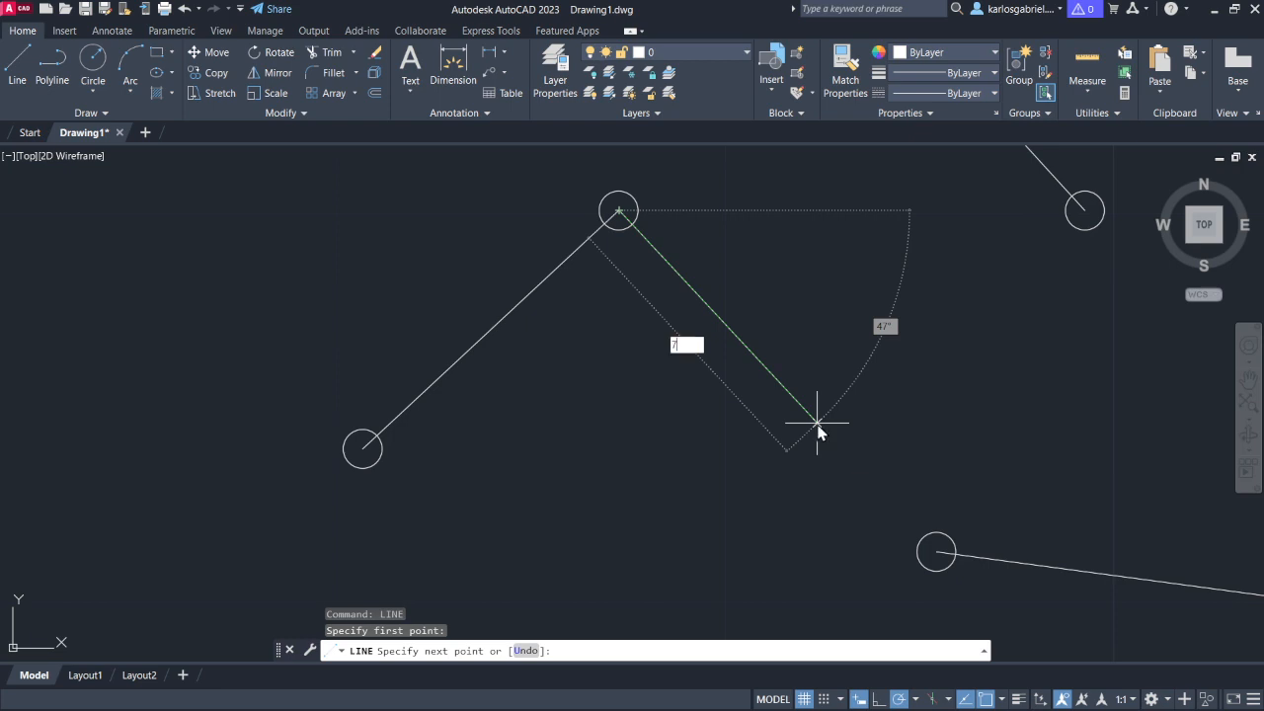
text(.068)
key(Return)
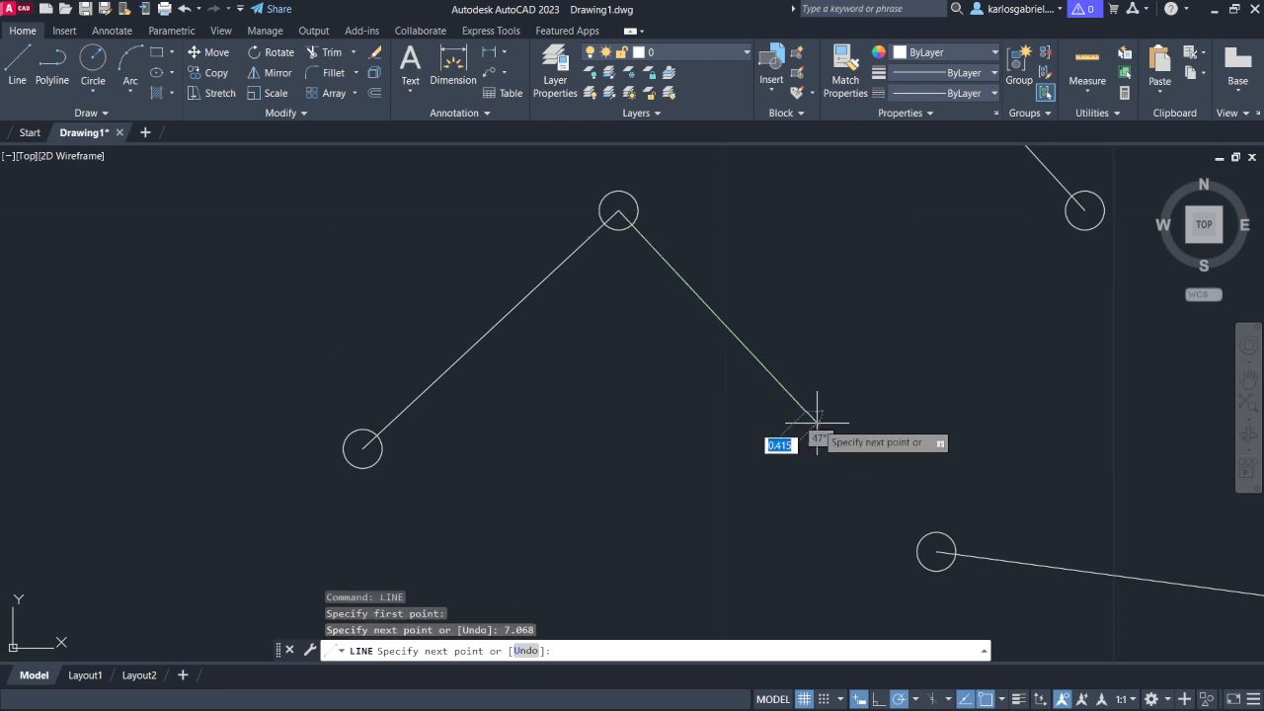
key(Escape)
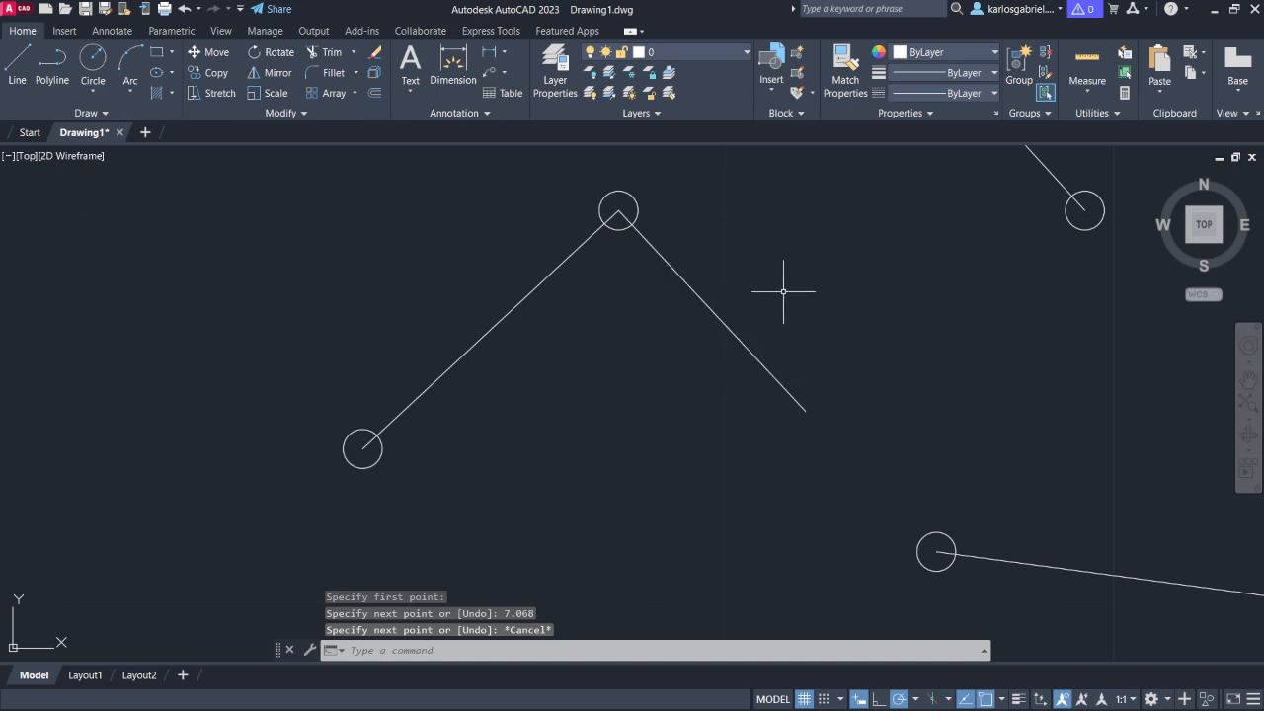
- Add an arrowhead at the vector's free end from a vertical line about 0.44 long and a horizontal line about 0.3 long
text(l)
key(Return)
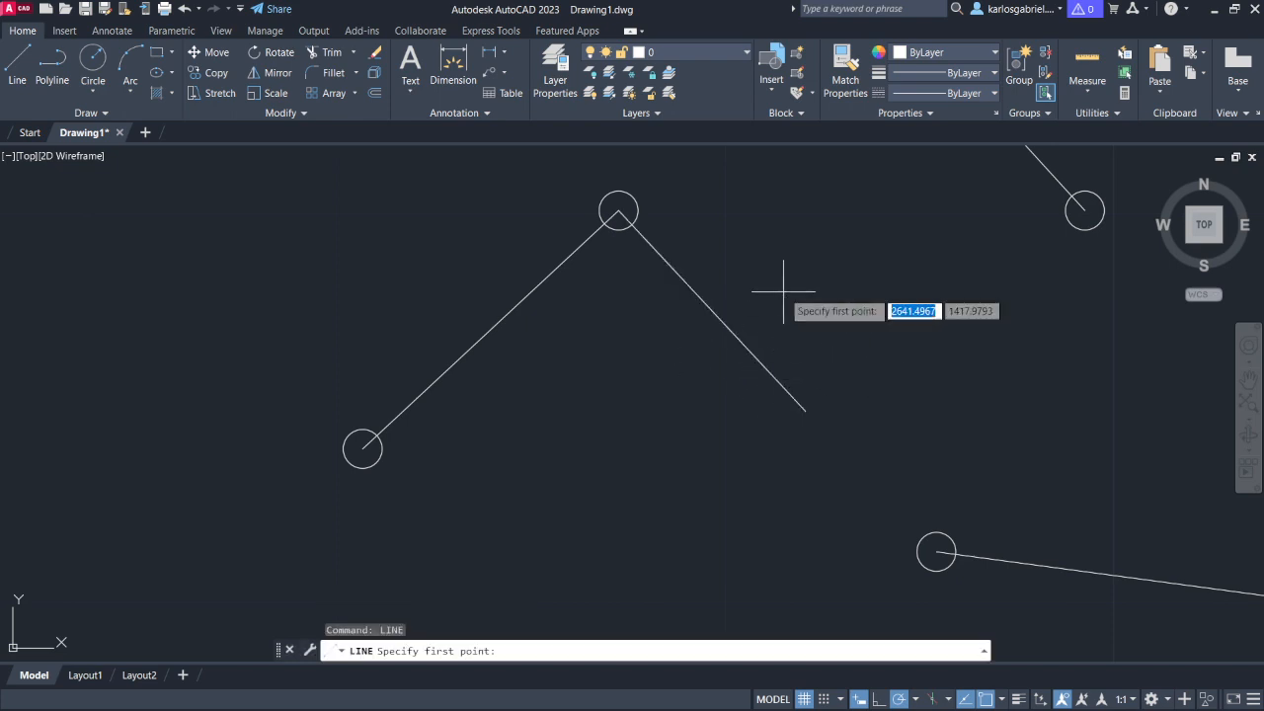
click(806, 413)
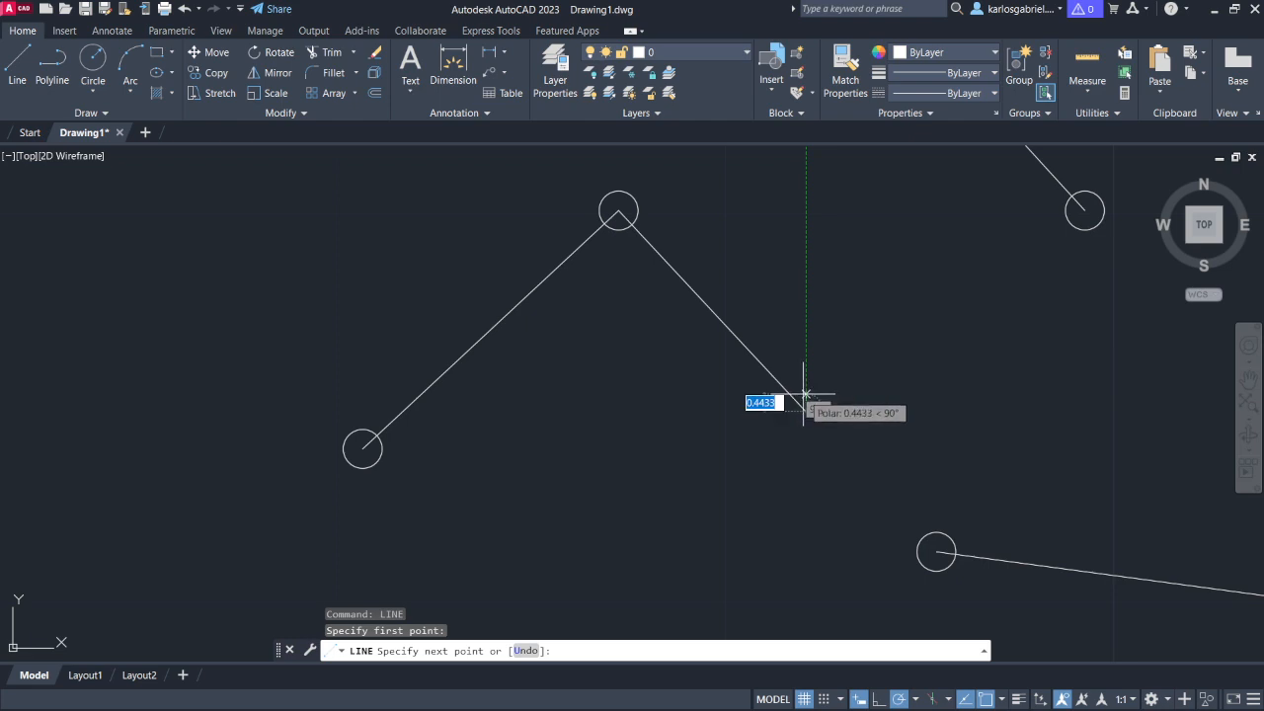
key(Escape)
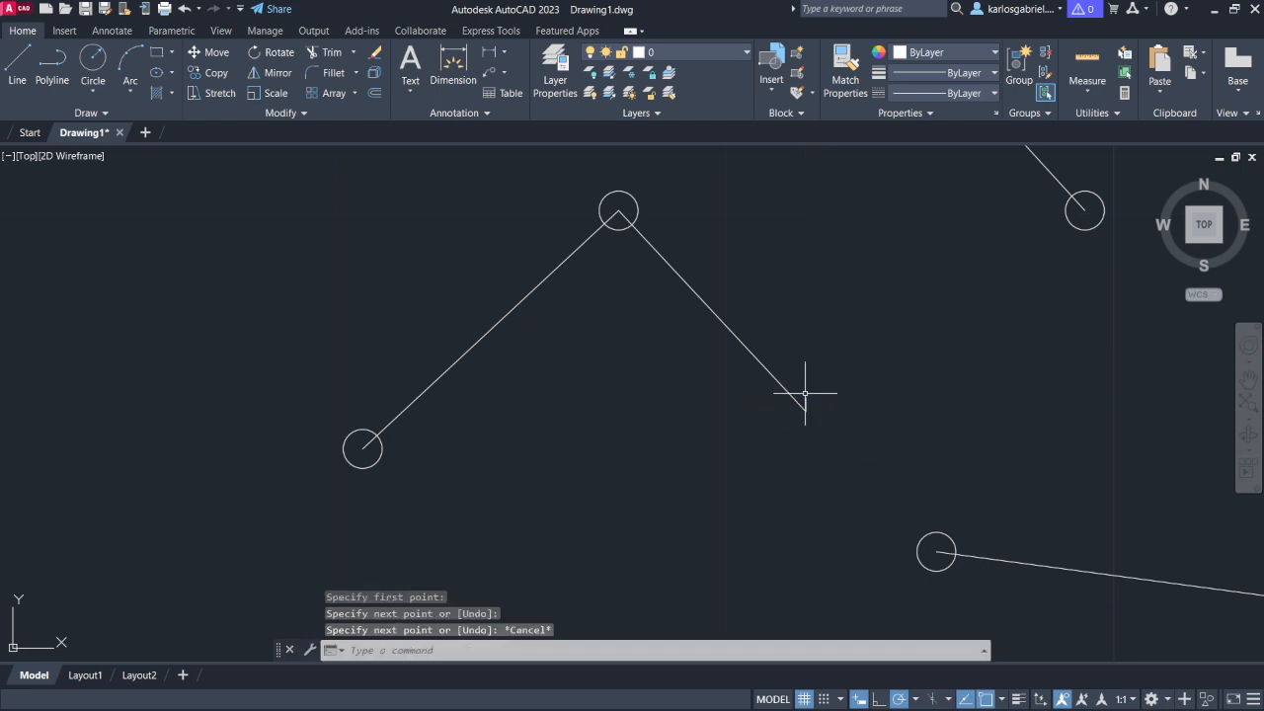
text(line)
key(Return)
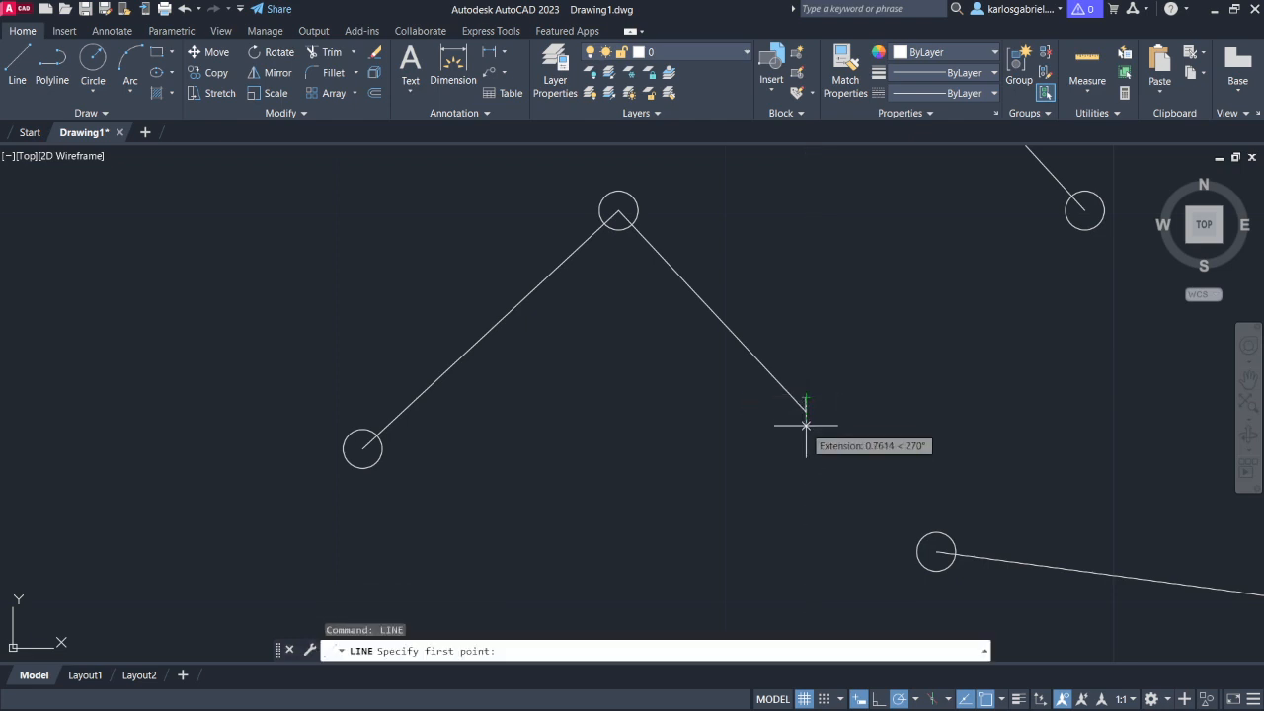
click(806, 411)
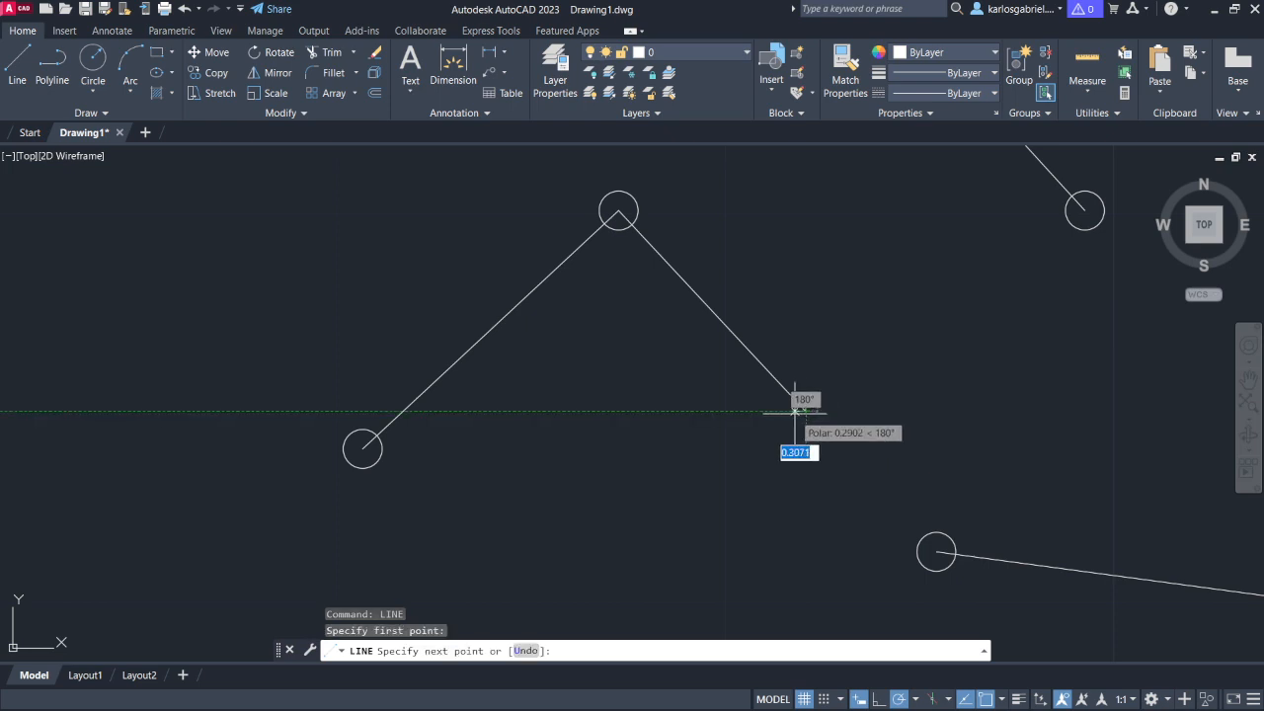
key(Escape)
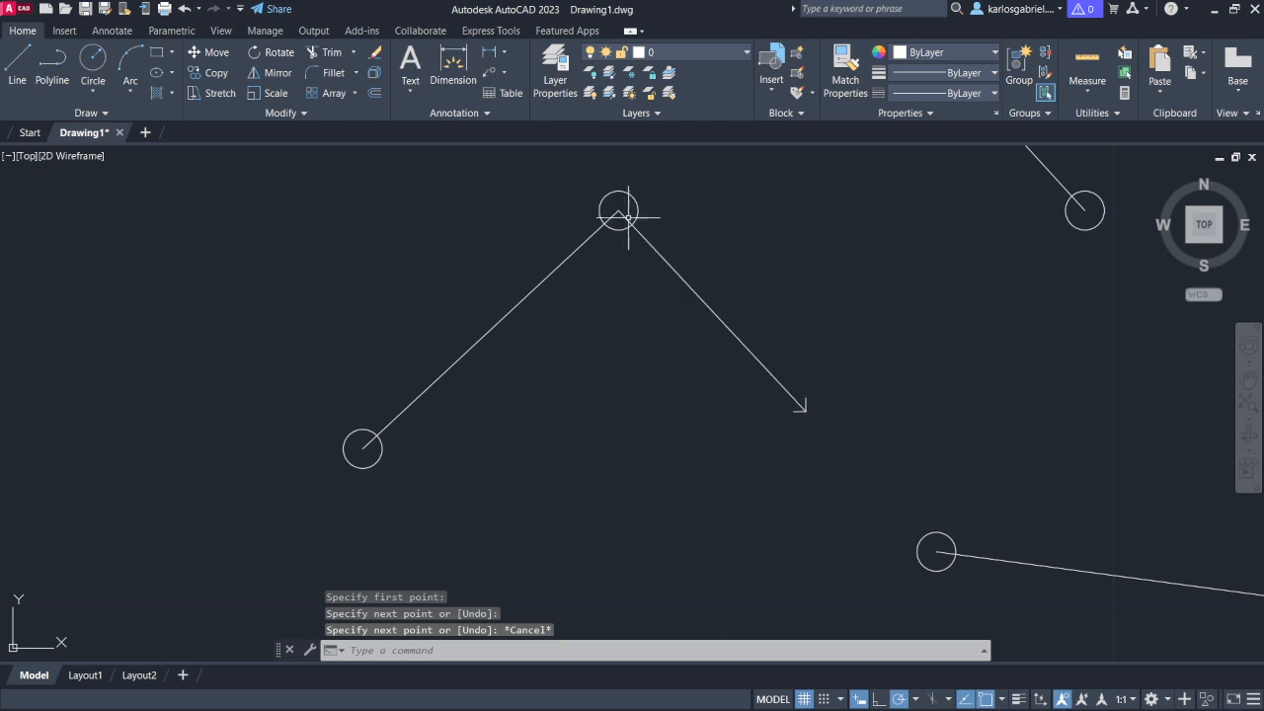
- Redraw link CD as a single line from the centre of pin C to the centre of pin D
scroll(817, 349, up, 2)
scroll(818, 345, down, 6)
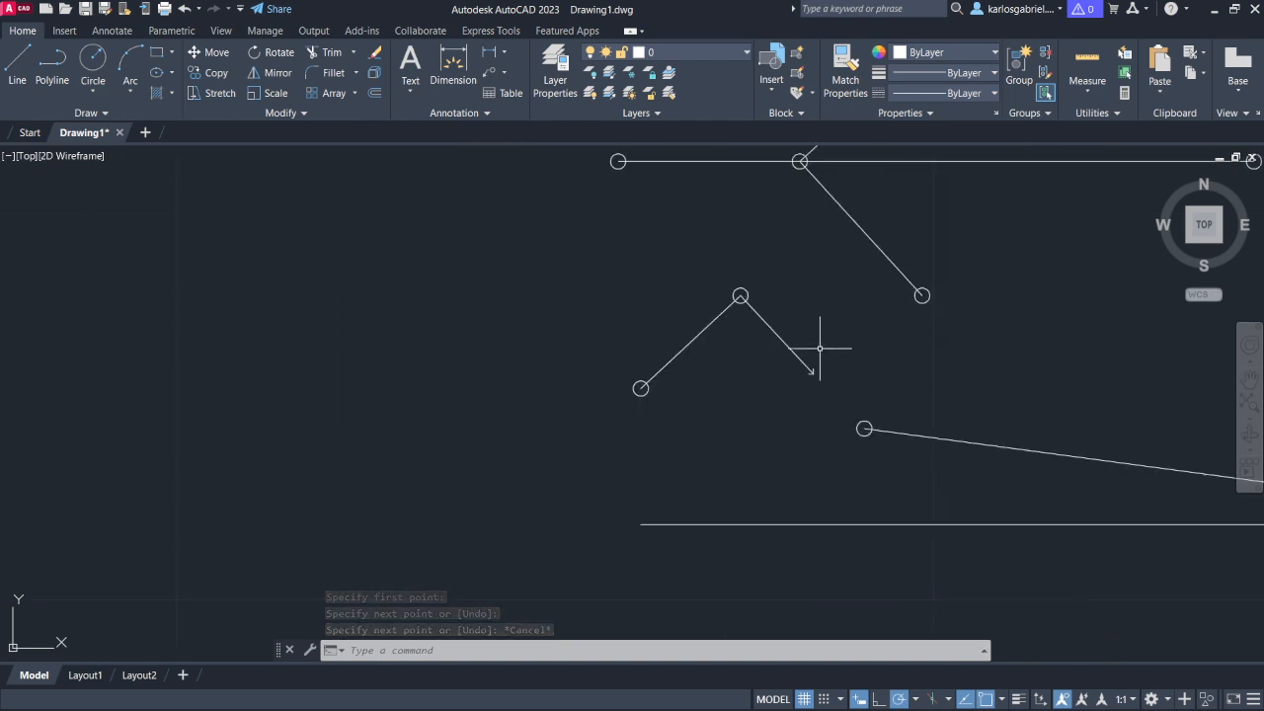
middle_drag(816, 344, 748, 388)
text(l)
key(Return)
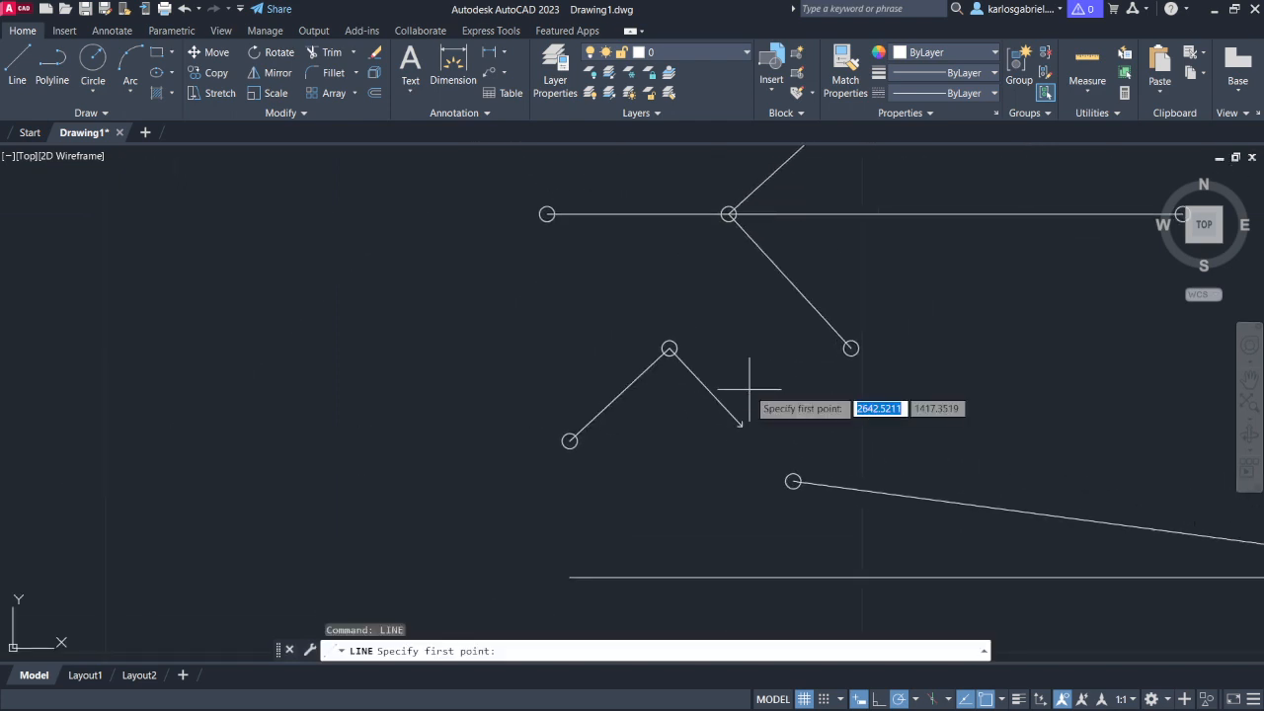
click(547, 213)
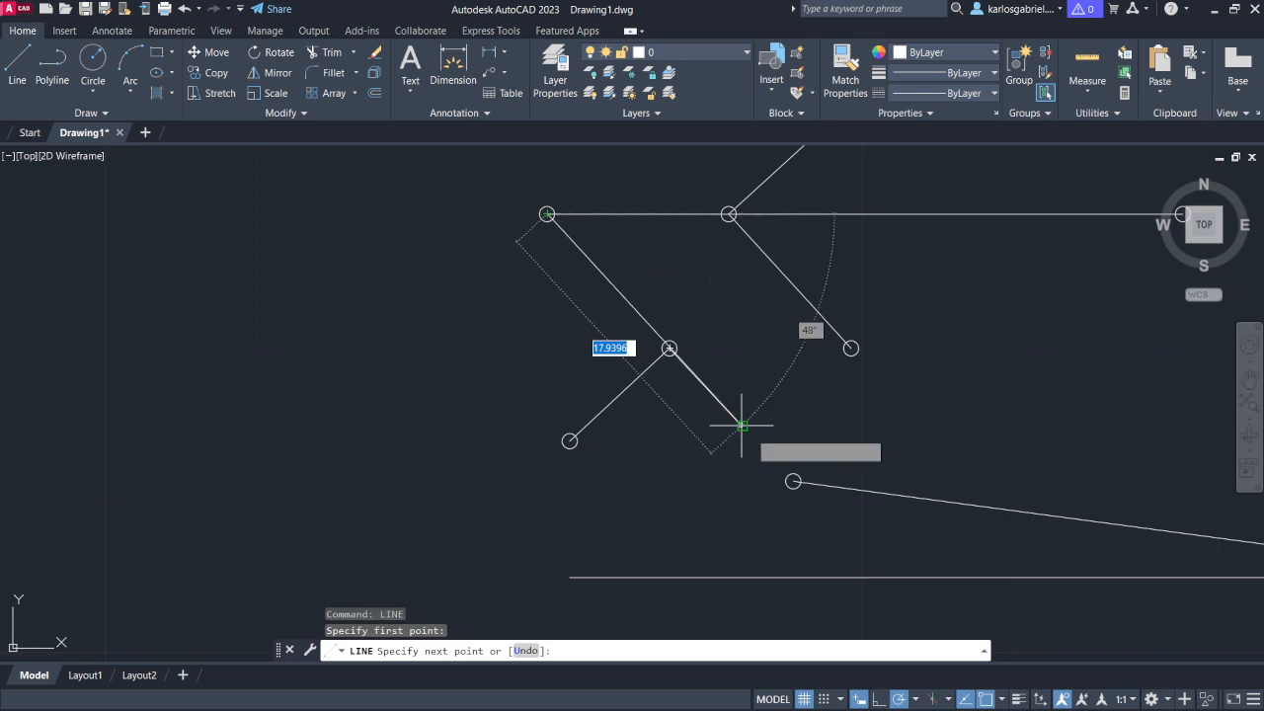
click(793, 480)
key(Escape)
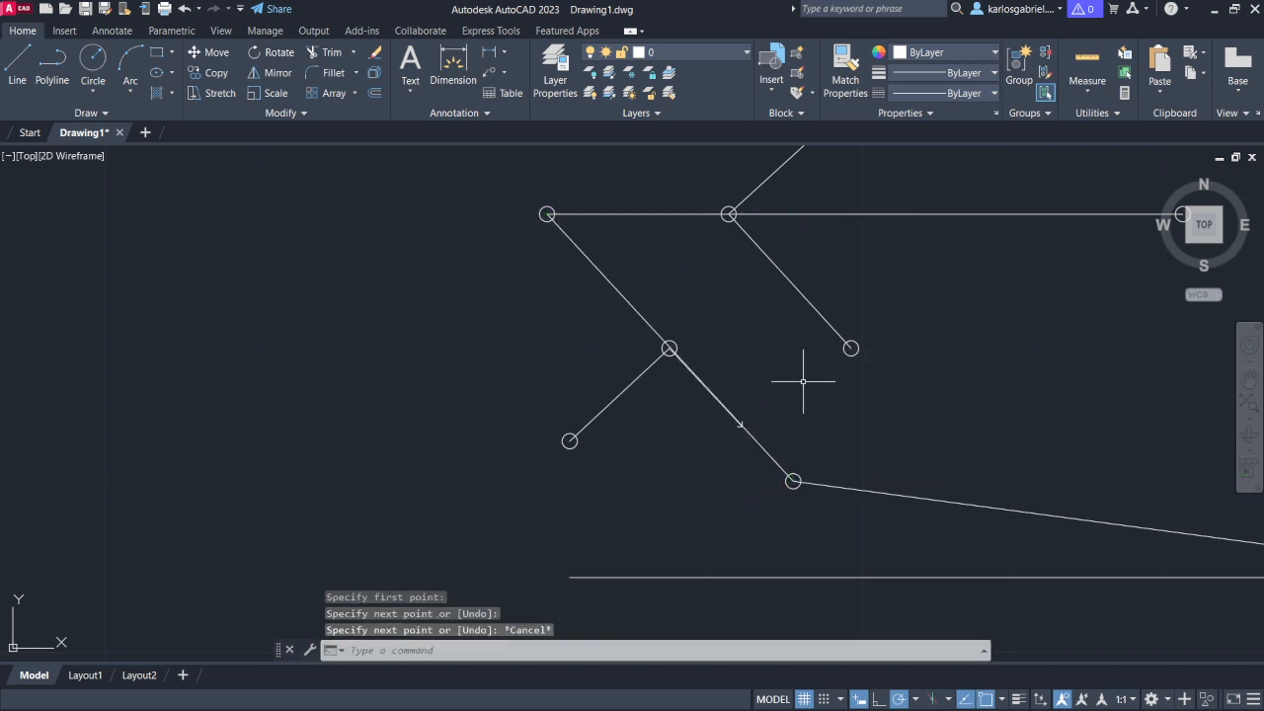
- Delete the single line of link CD that runs beside the velocity vector at pin B
scroll(803, 380, up, 4)
scroll(671, 404, up, 2)
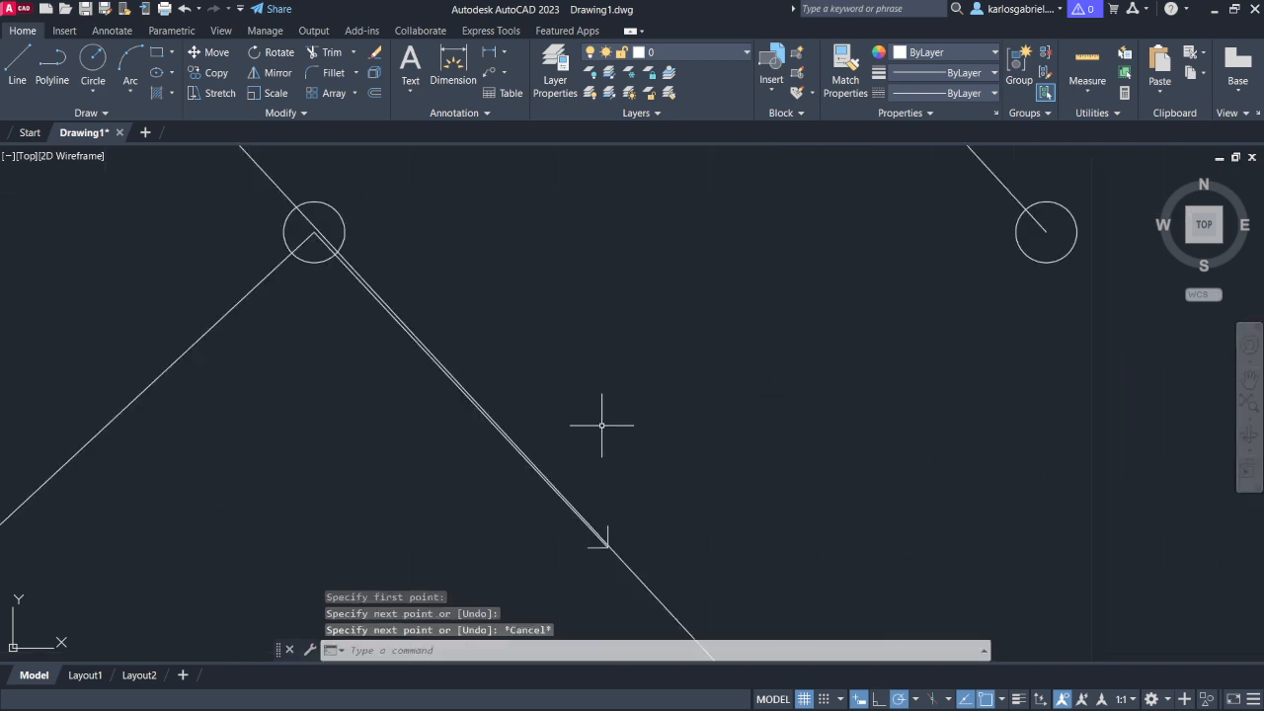
scroll(563, 424, down, 4)
click(439, 321)
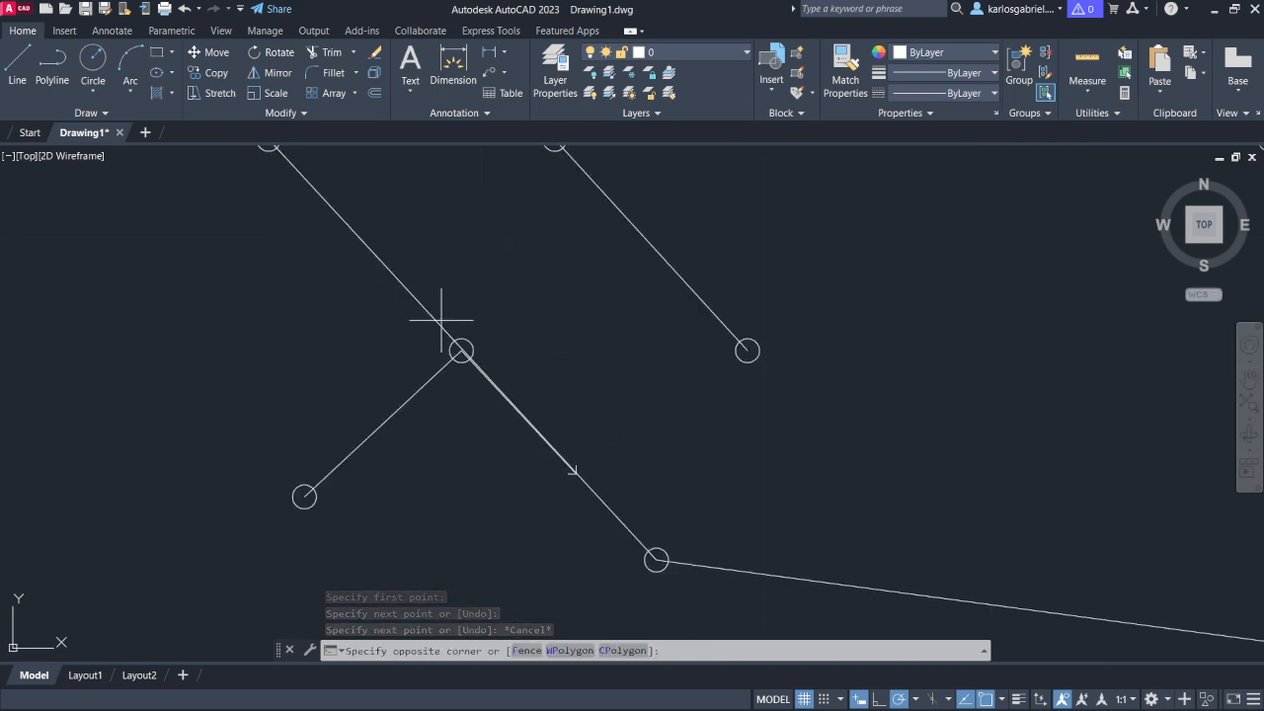
click(435, 323)
key(Delete)
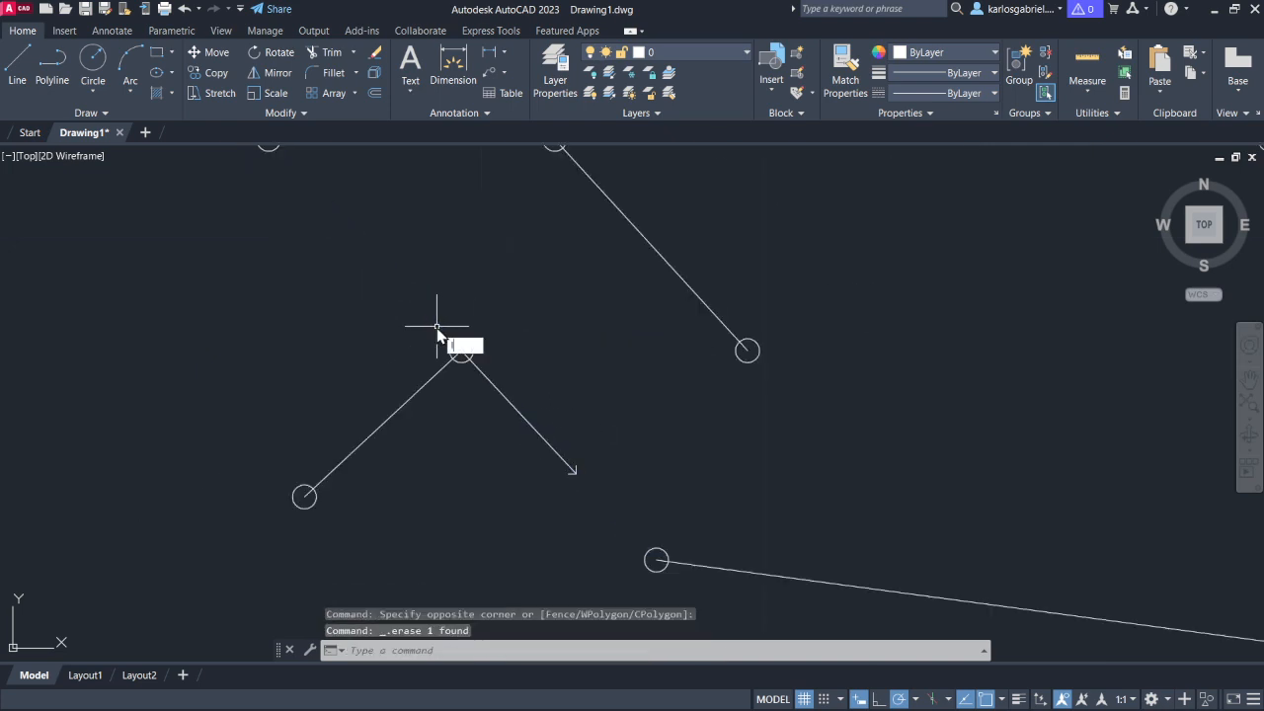
- Redraw link CD as two connected lines from the centre of pin C through the centre of pin B to pin D
key(Return)
scroll(436, 325, up, 2)
scroll(436, 326, down, 4)
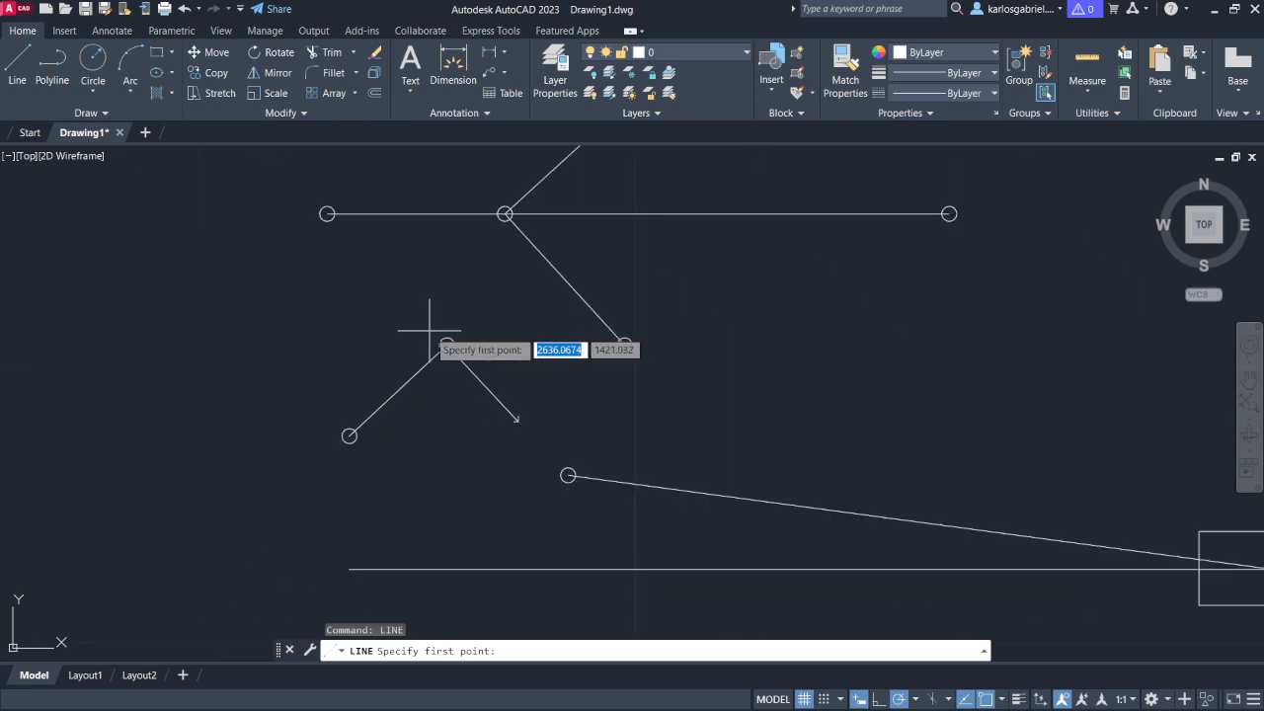
click(327, 213)
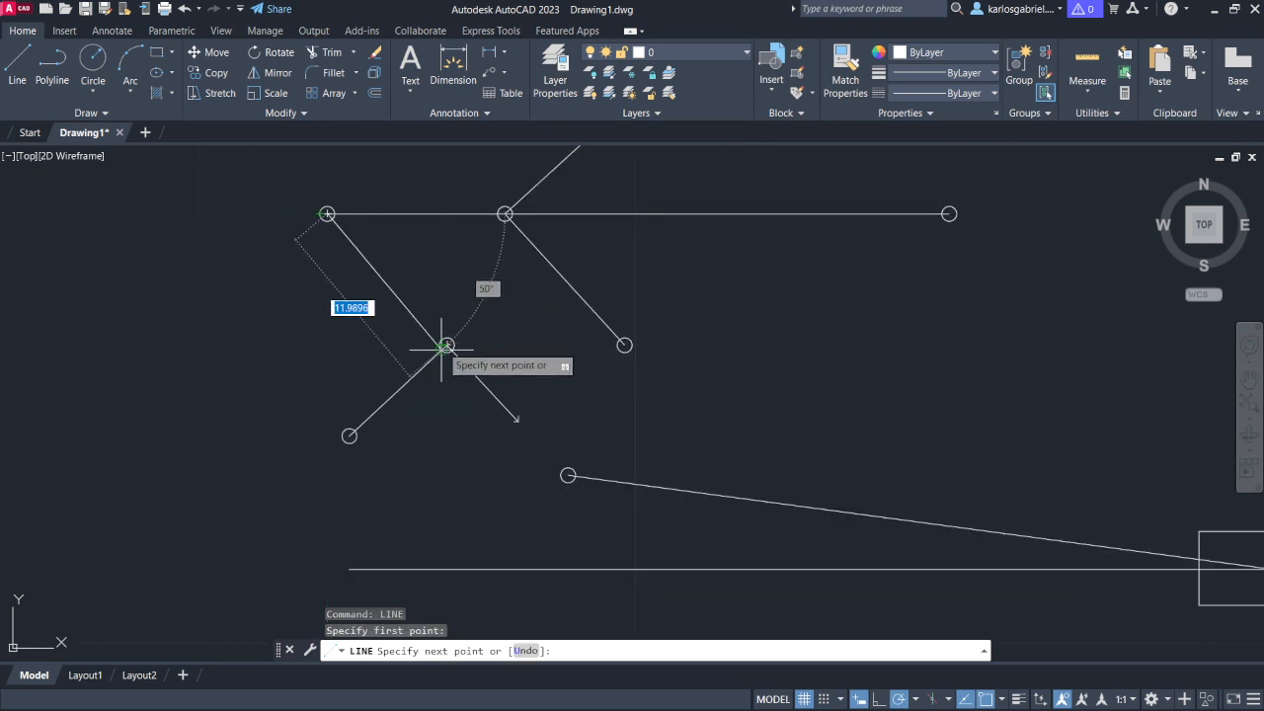
scroll(447, 345, up, 5)
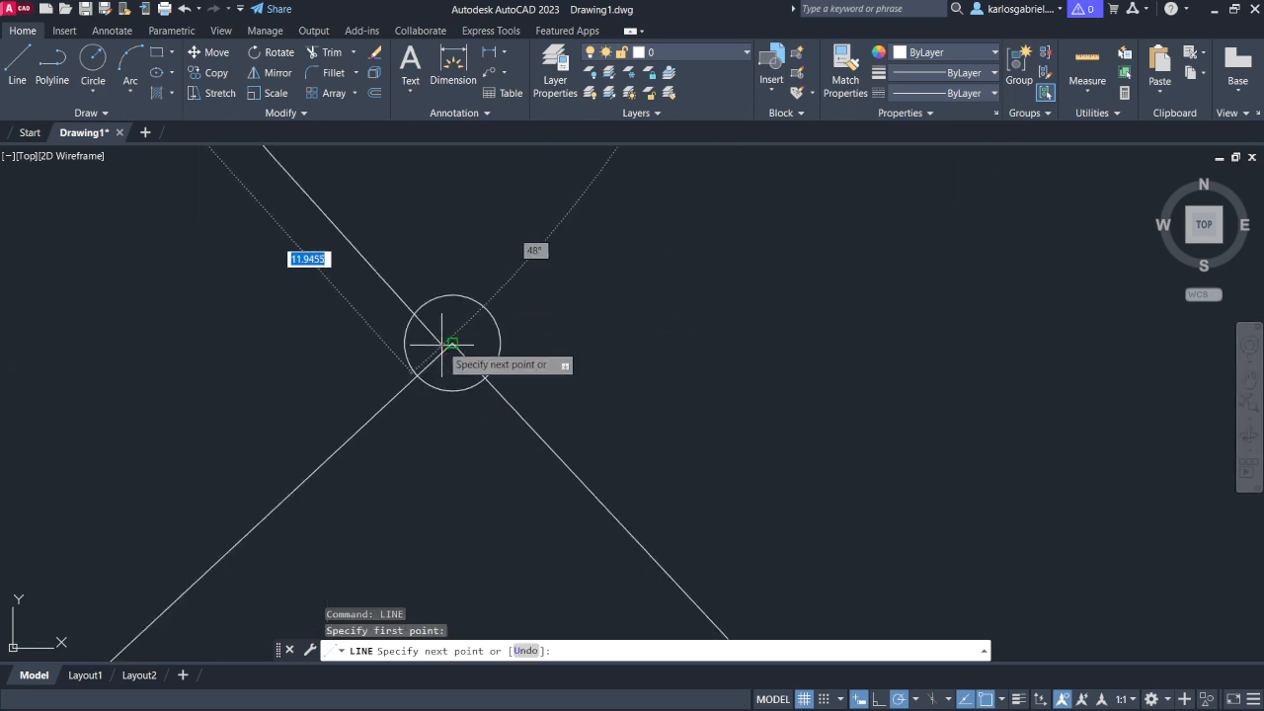
click(452, 342)
scroll(543, 434, down, 5)
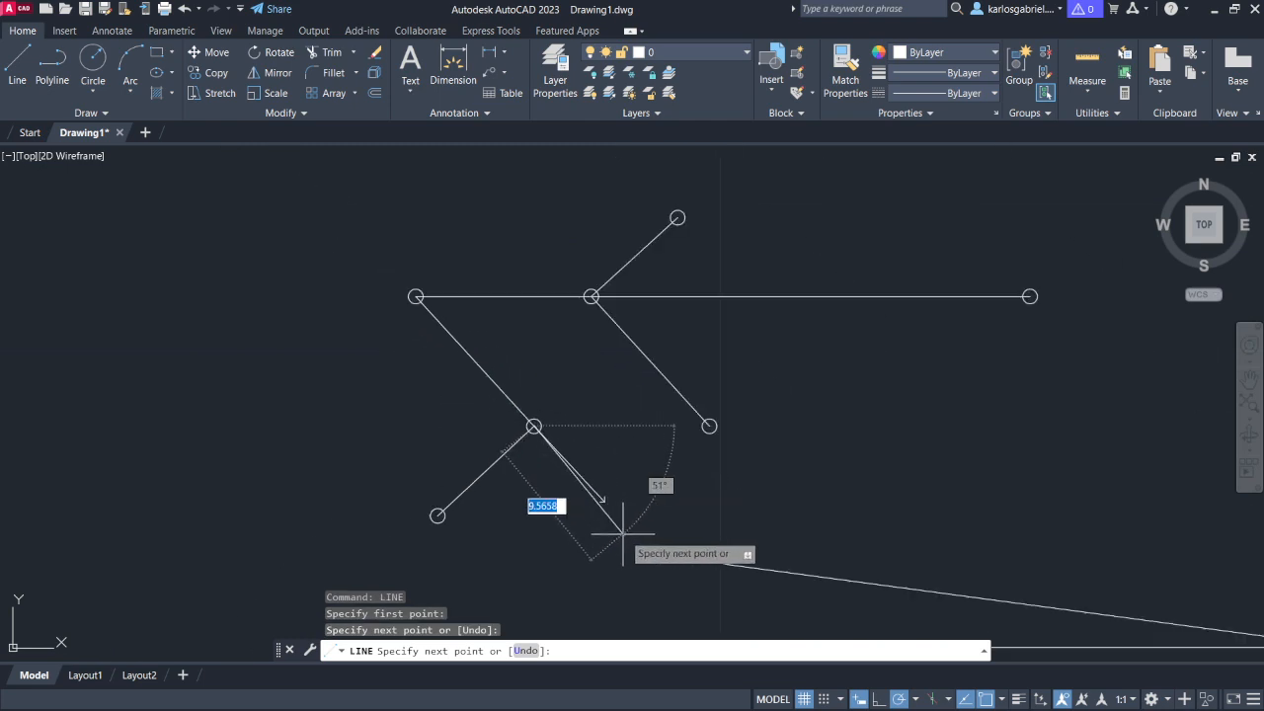
click(653, 552)
key(Escape)
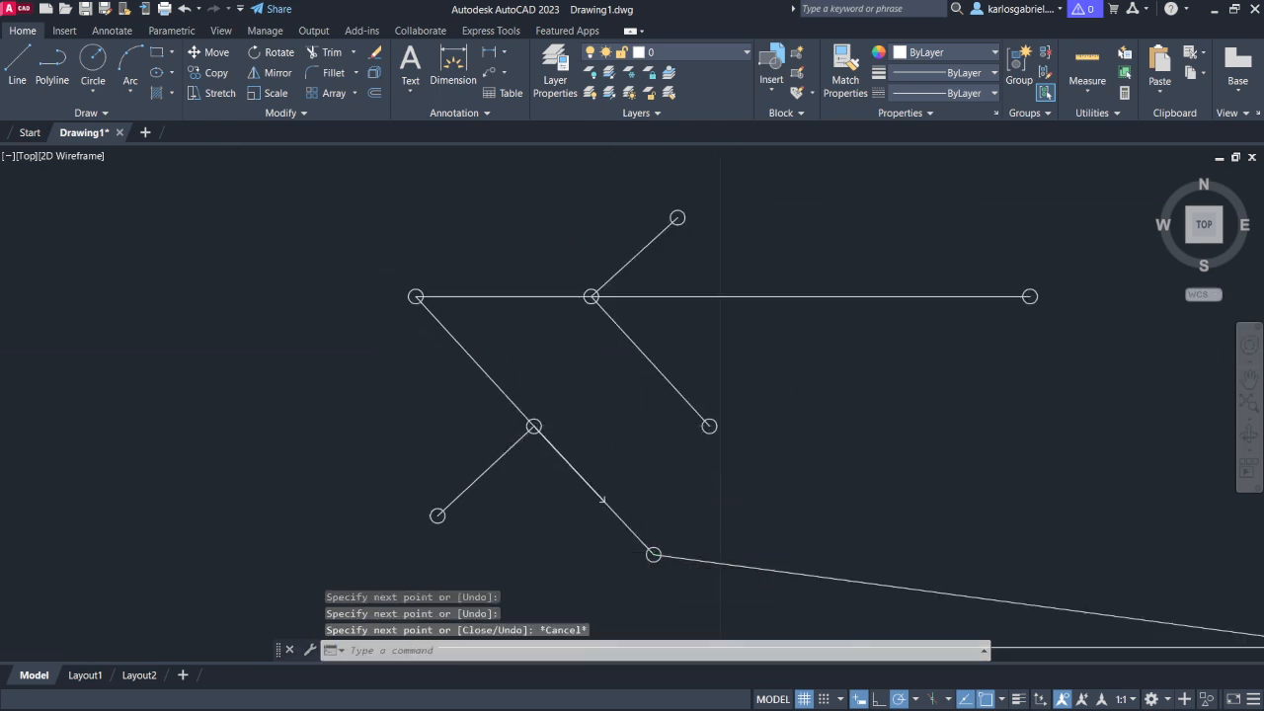
- Draw link BH as a horizontal line from the centre of pin B to the centre of pin H
scroll(576, 481, up, 3)
scroll(575, 481, up, 2)
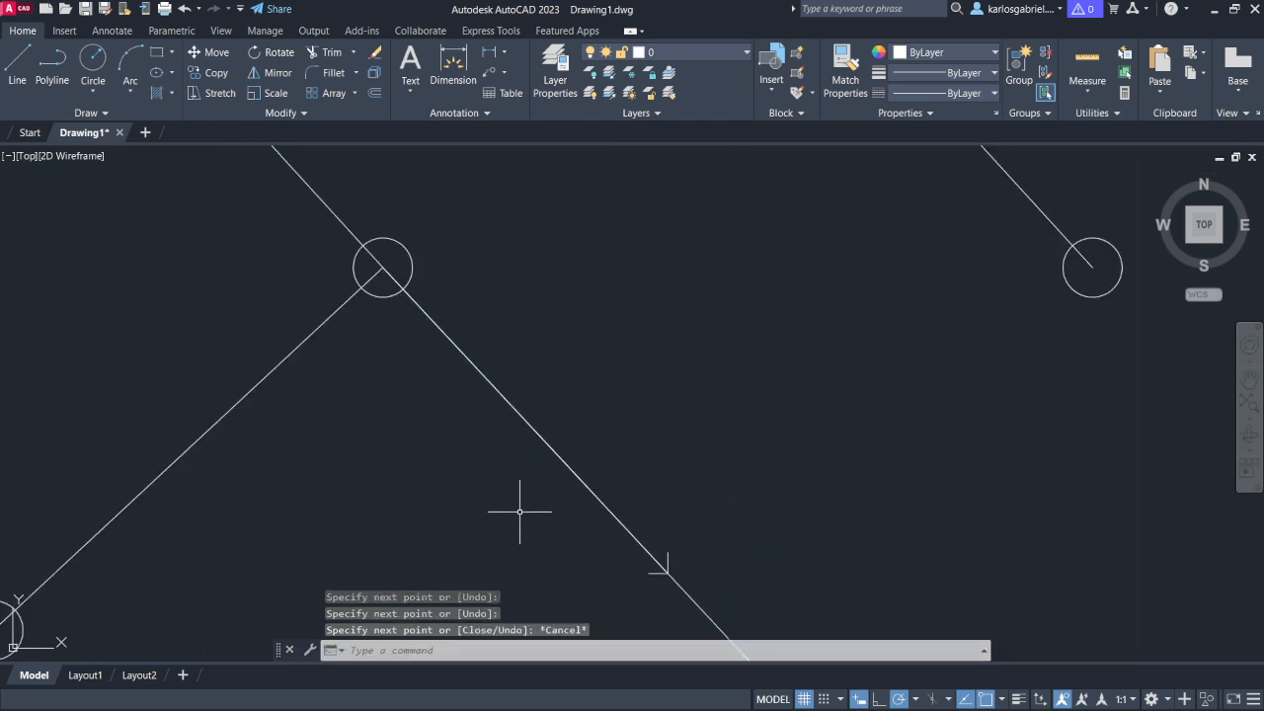
scroll(519, 511, down, 6)
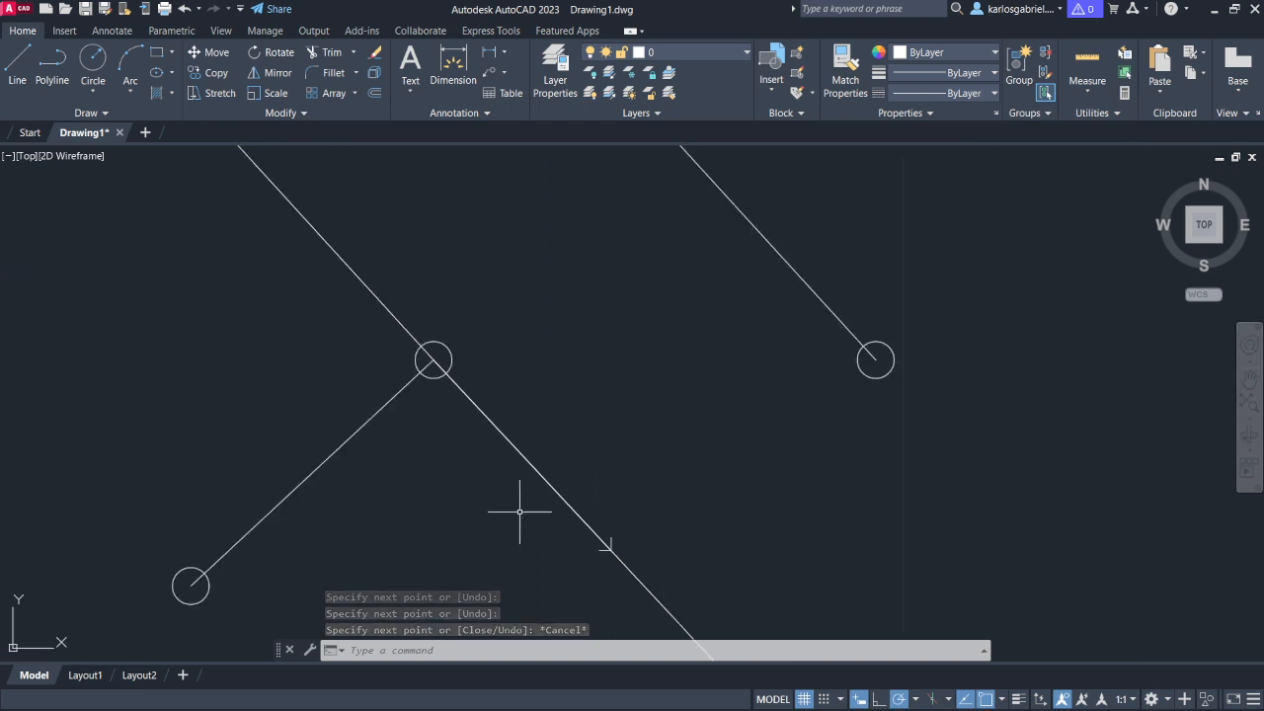
scroll(424, 508, down, 2)
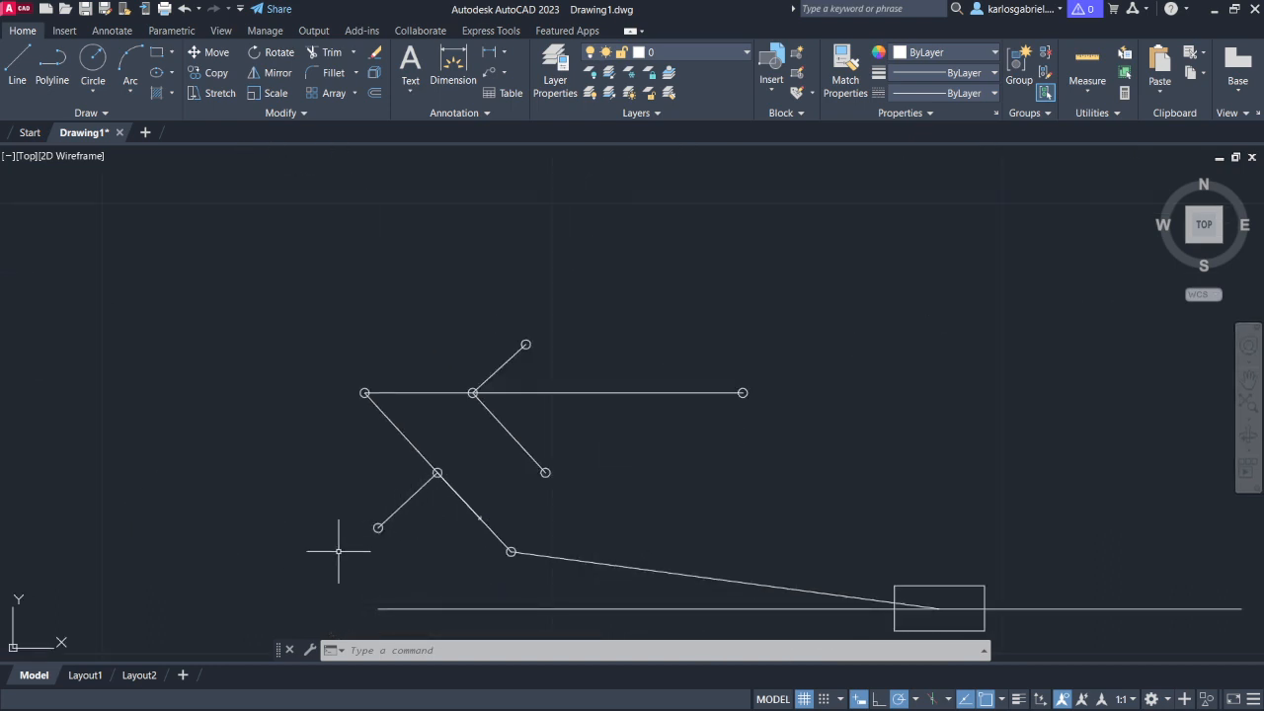
scroll(366, 508, up, 2)
scroll(430, 518, up, 4)
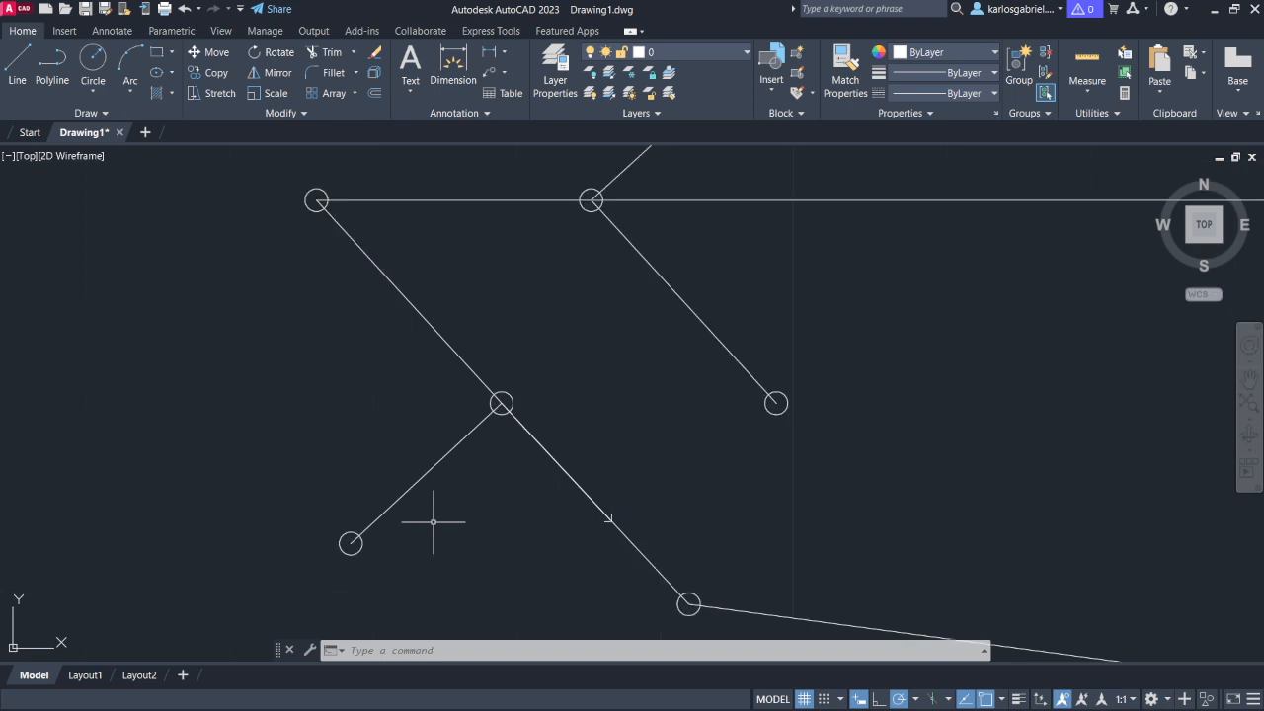
text(l)
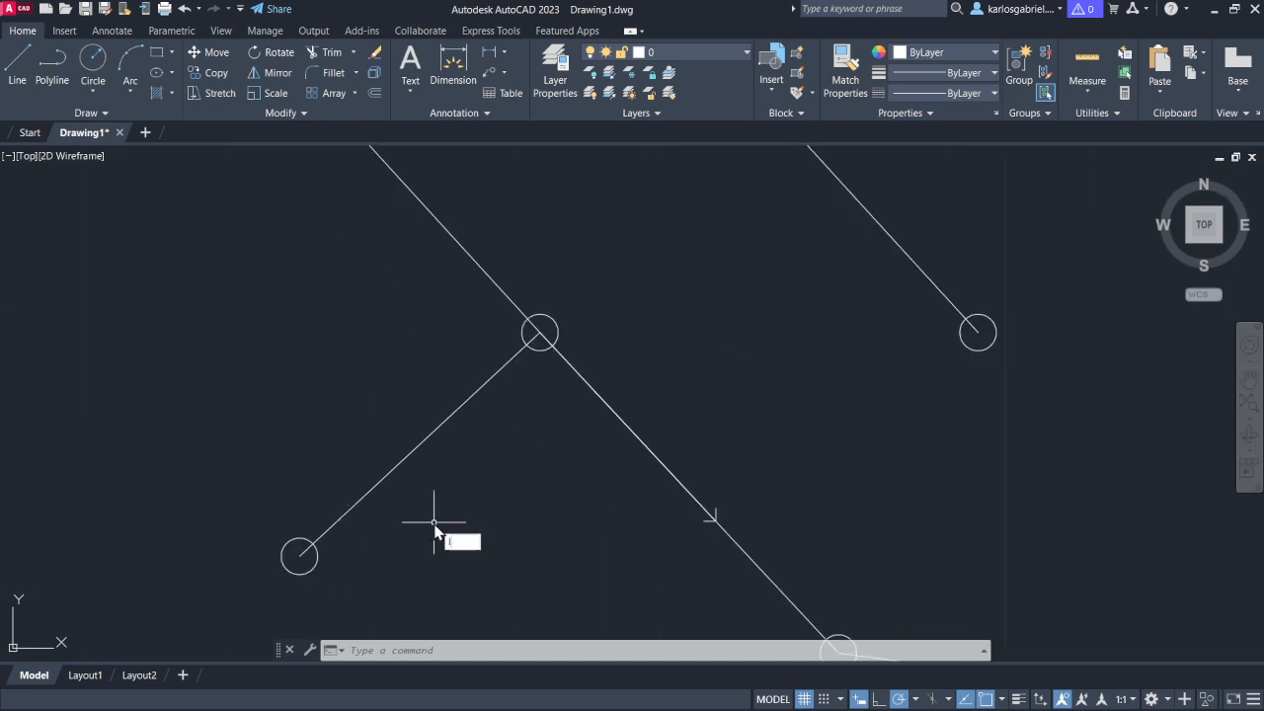
text(ine)
key(Return)
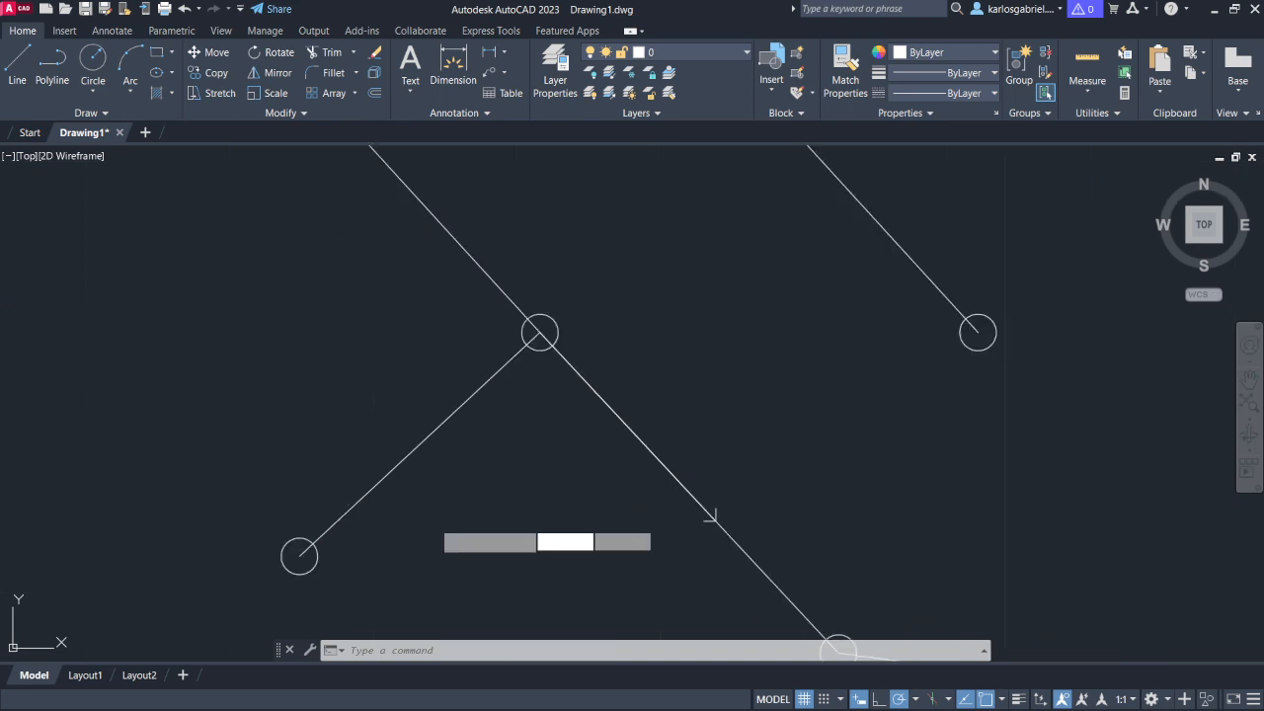
click(539, 333)
click(977, 333)
key(Escape)
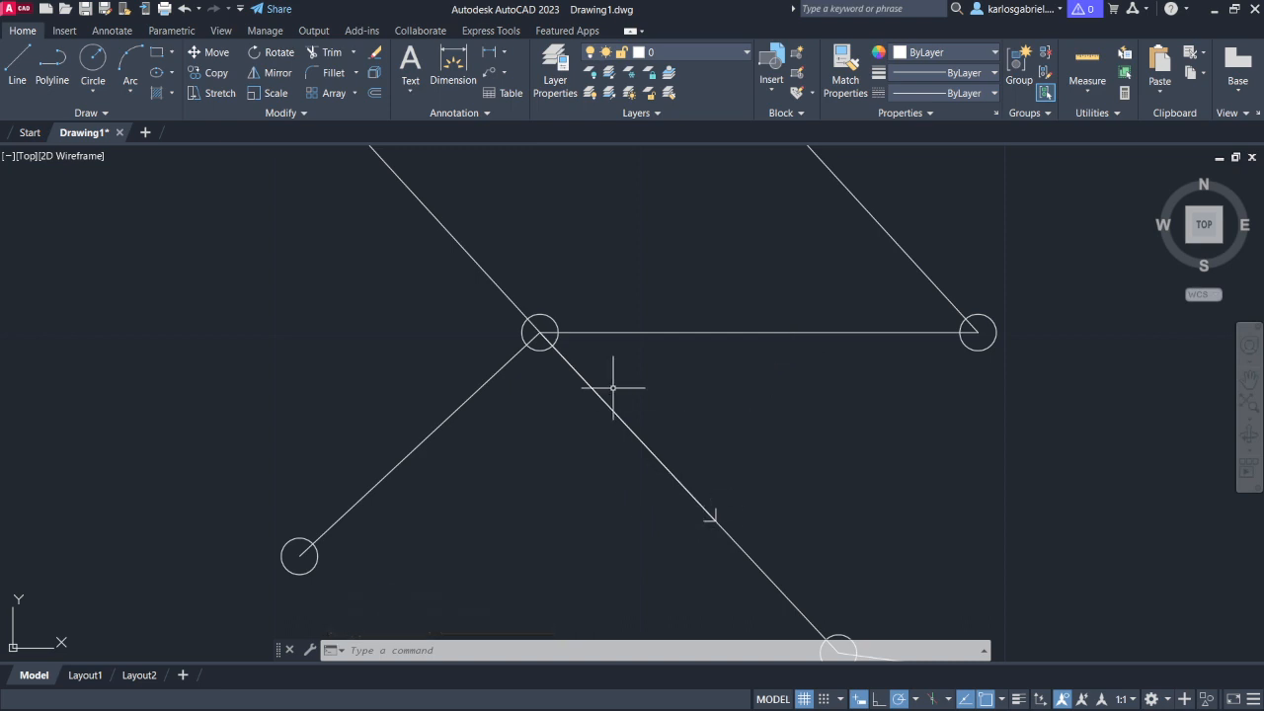
- Examine how the velocity vector at pin B lies along link CD, and check the complete linkage
scroll(730, 543, down, 2)
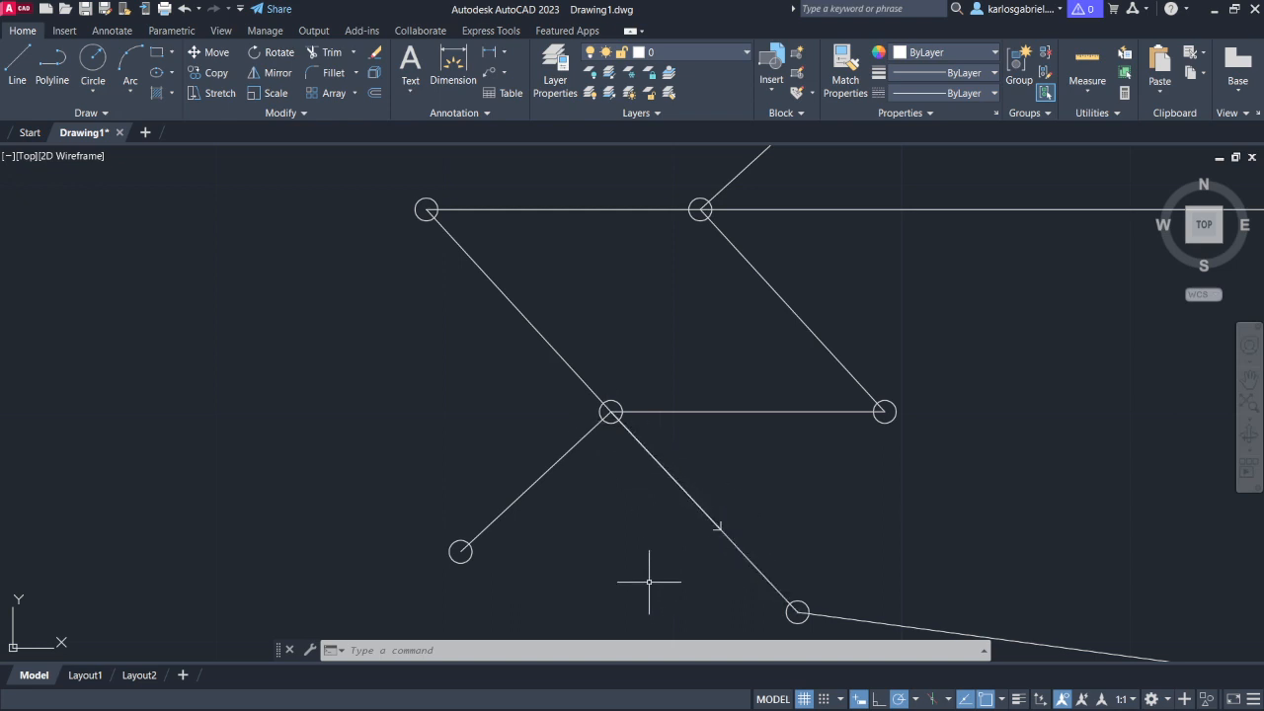
scroll(672, 519, up, 5)
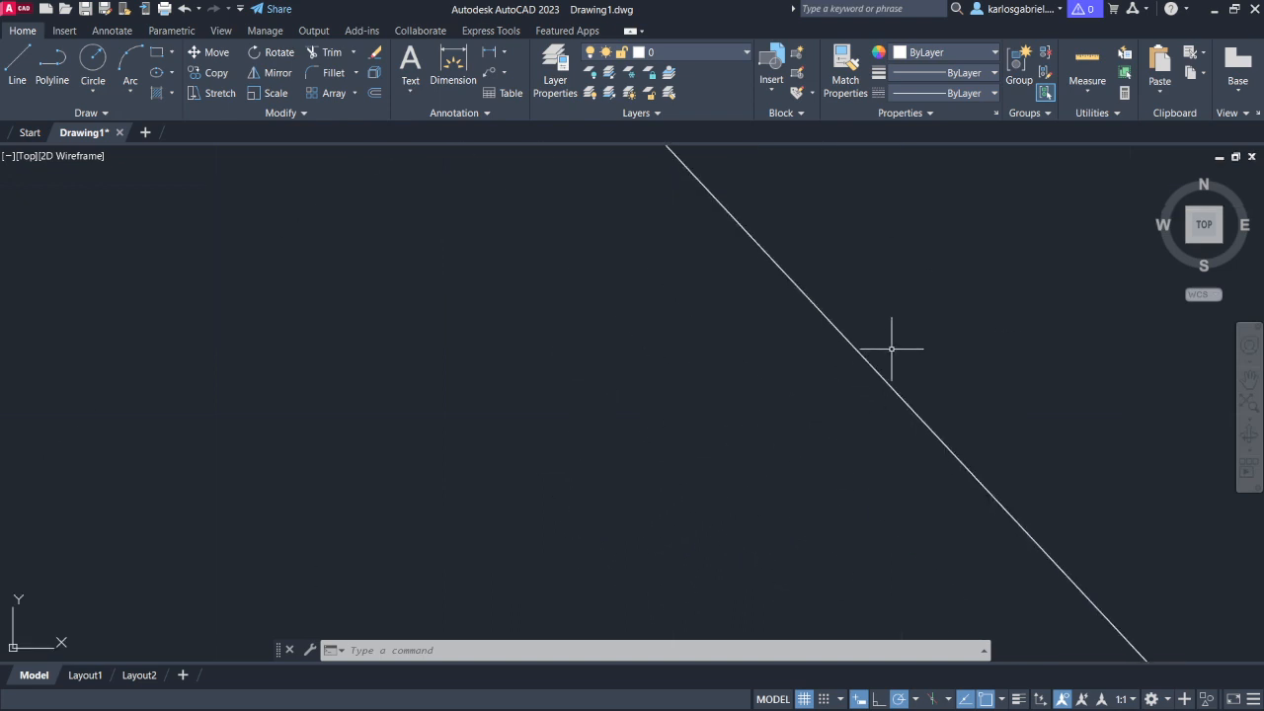
scroll(924, 286, up, 4)
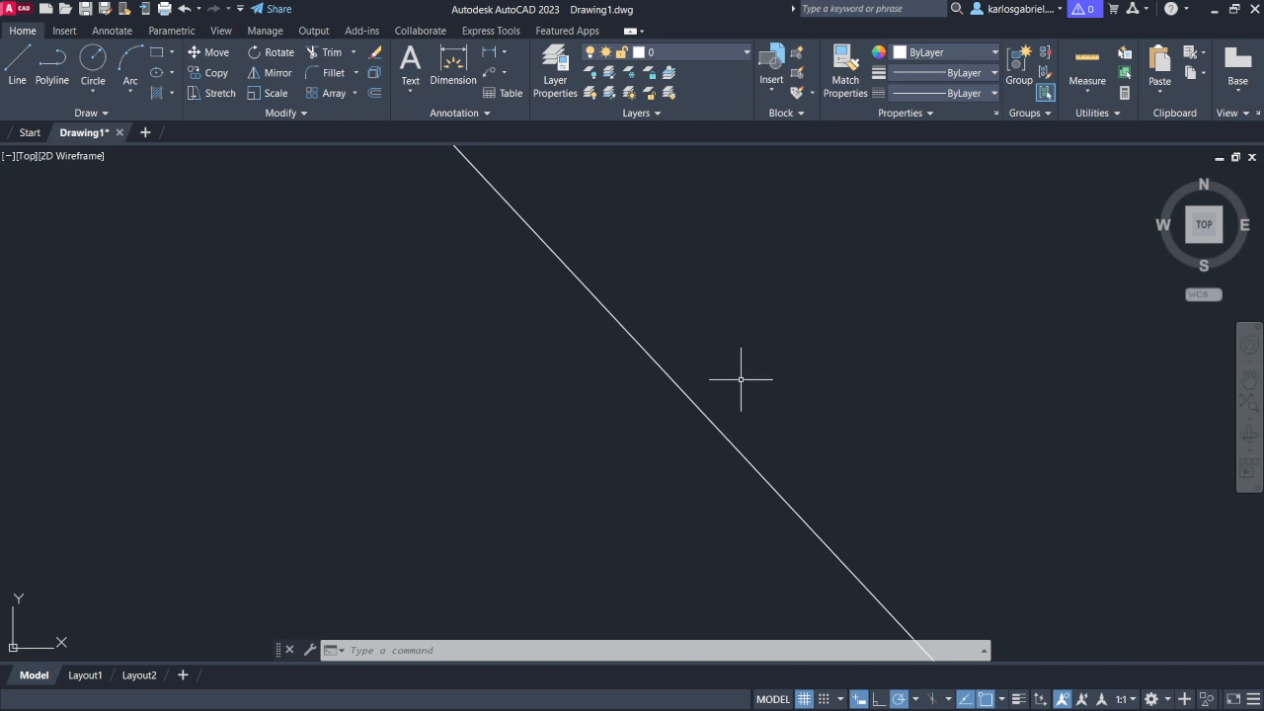
scroll(740, 379, down, 7)
scroll(741, 379, down, 5)
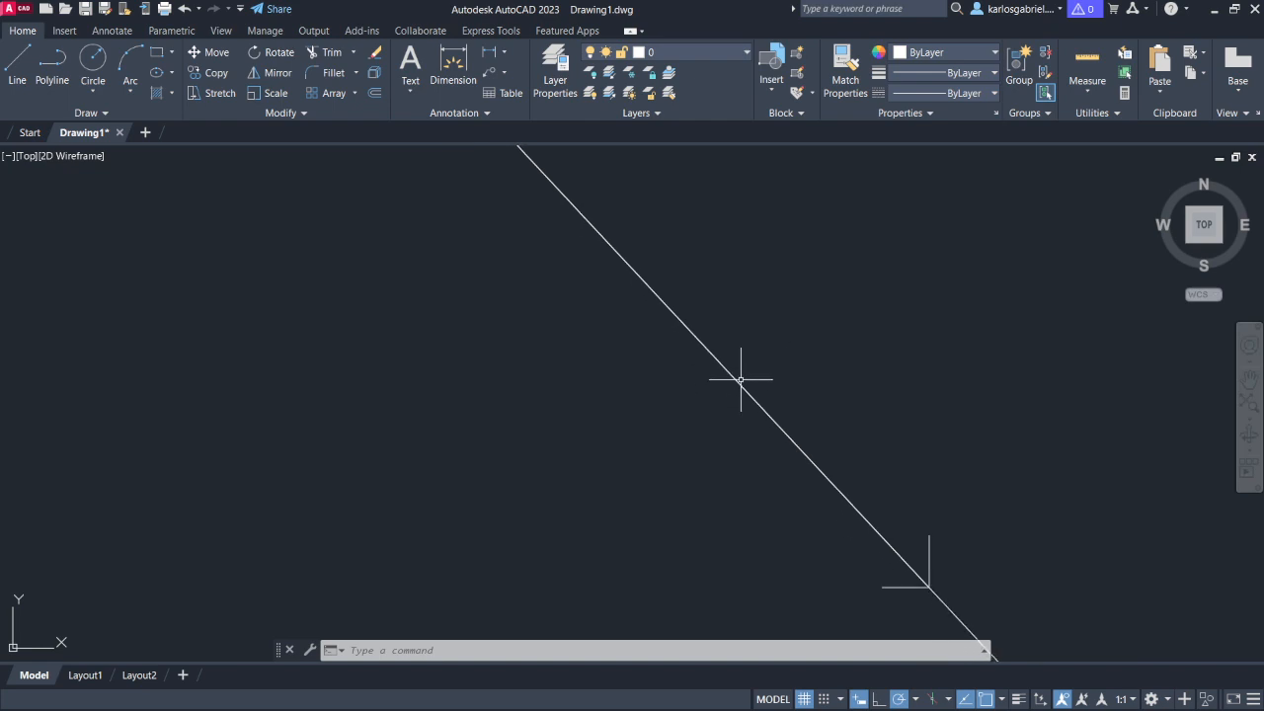
scroll(757, 365, down, 2)
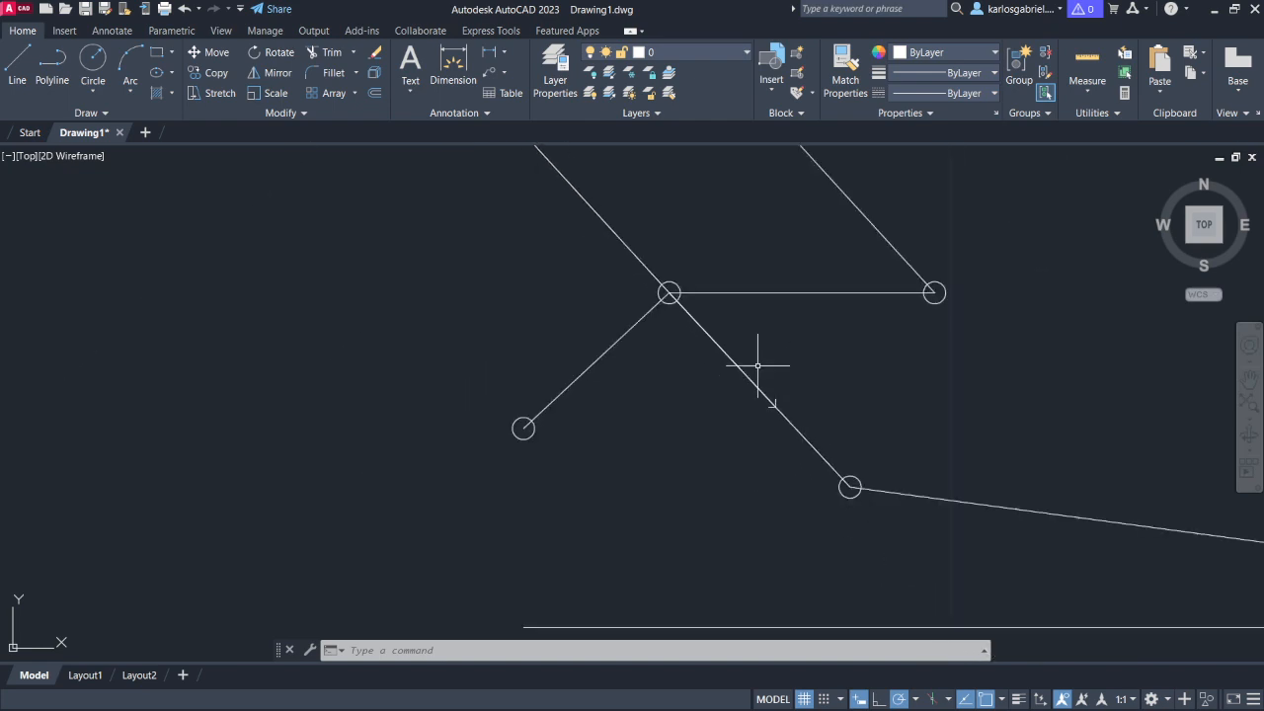
scroll(757, 365, down, 4)
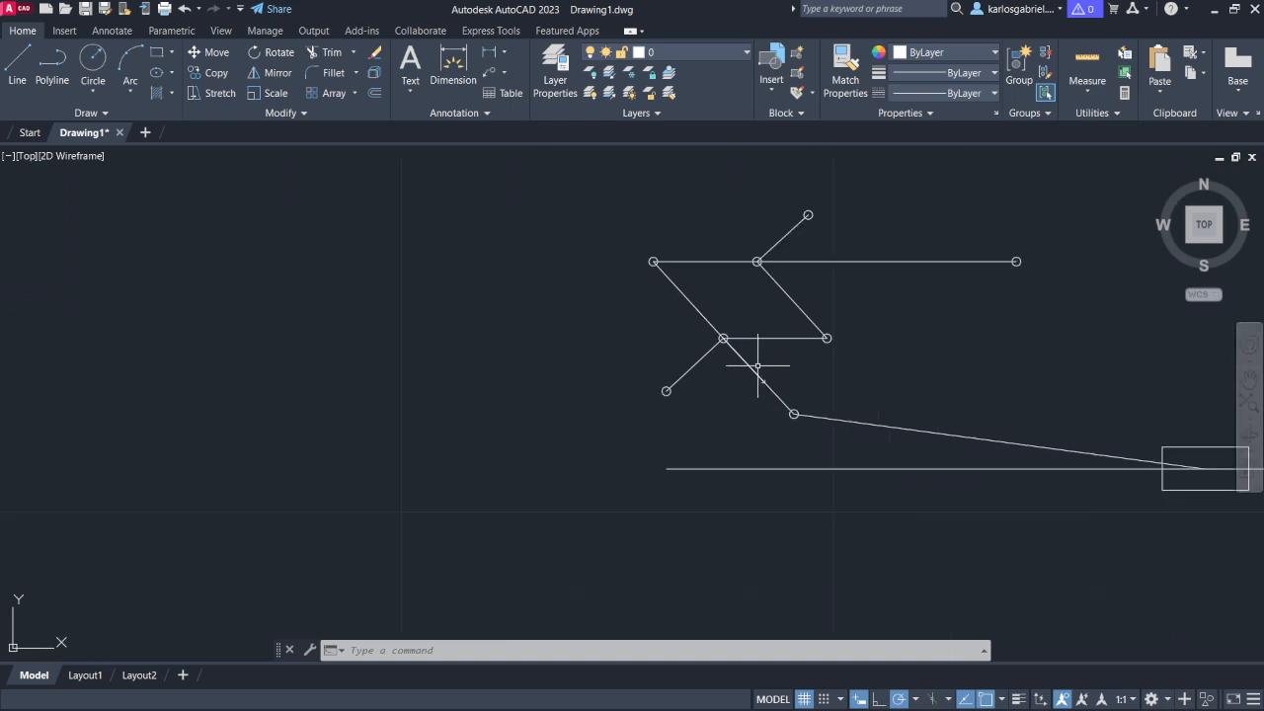
middle_drag(900, 339, 604, 322)
middle_drag(782, 309, 778, 341)
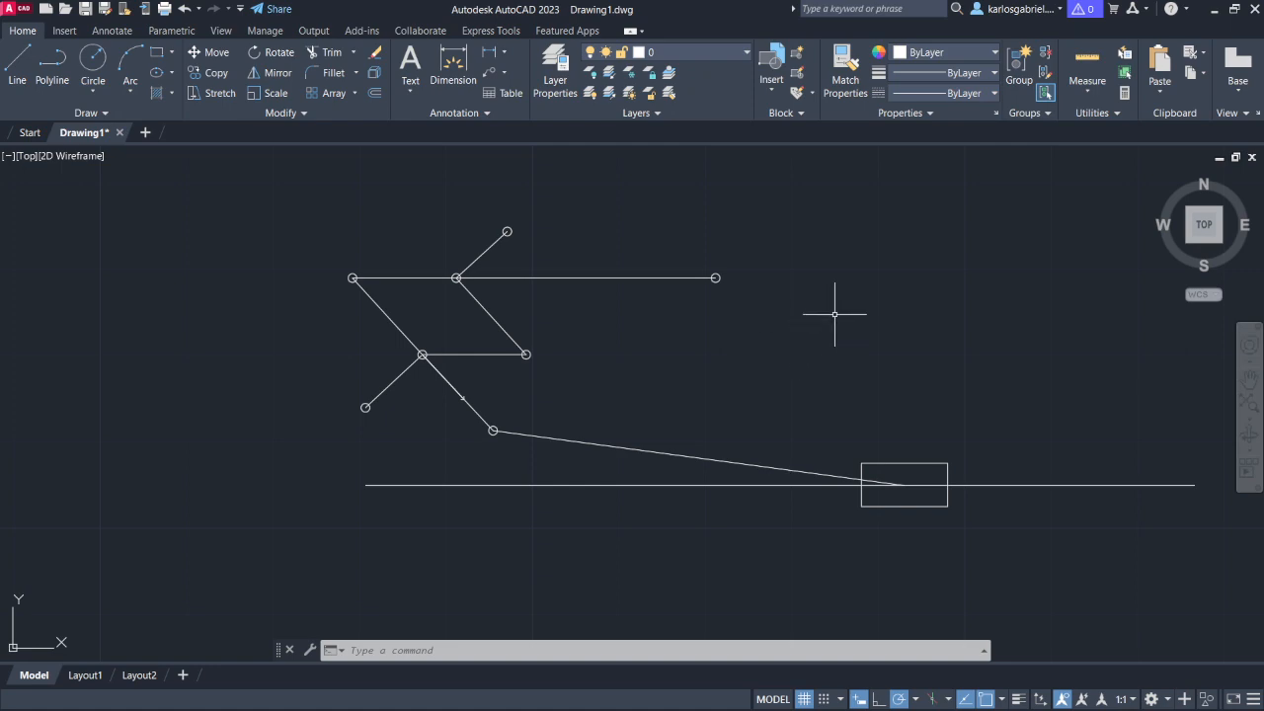
- Close AutoCAD and Paint without saving Drawing1 or the velocity calculation sheet
click(1252, 9)
click(640, 395)
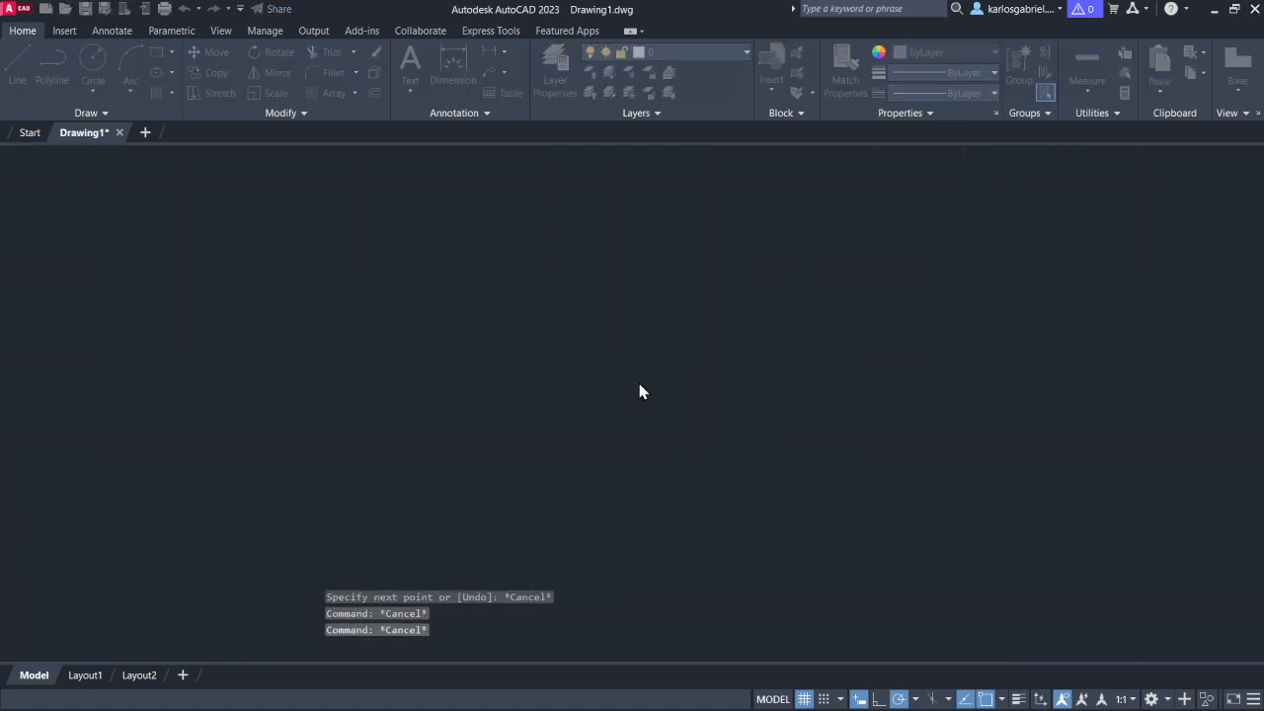
key(alt+Tab)
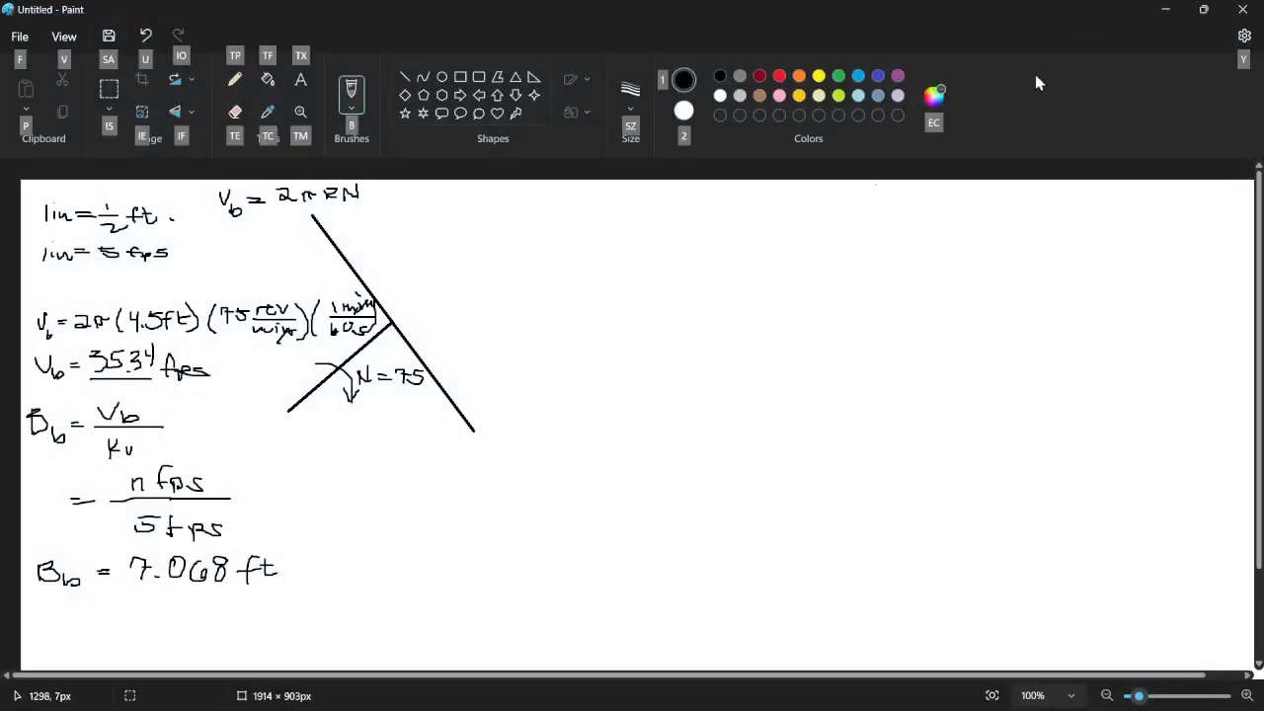
click(1242, 9)
click(623, 404)
key(alt+Tab)
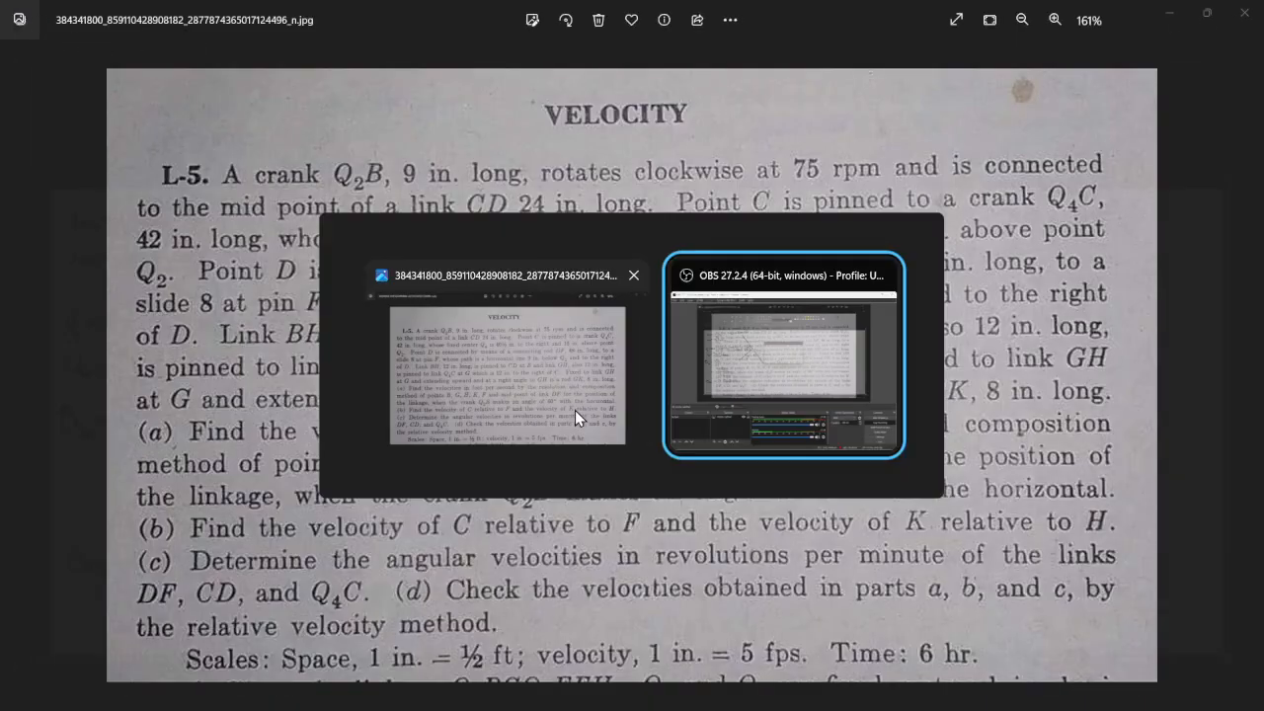